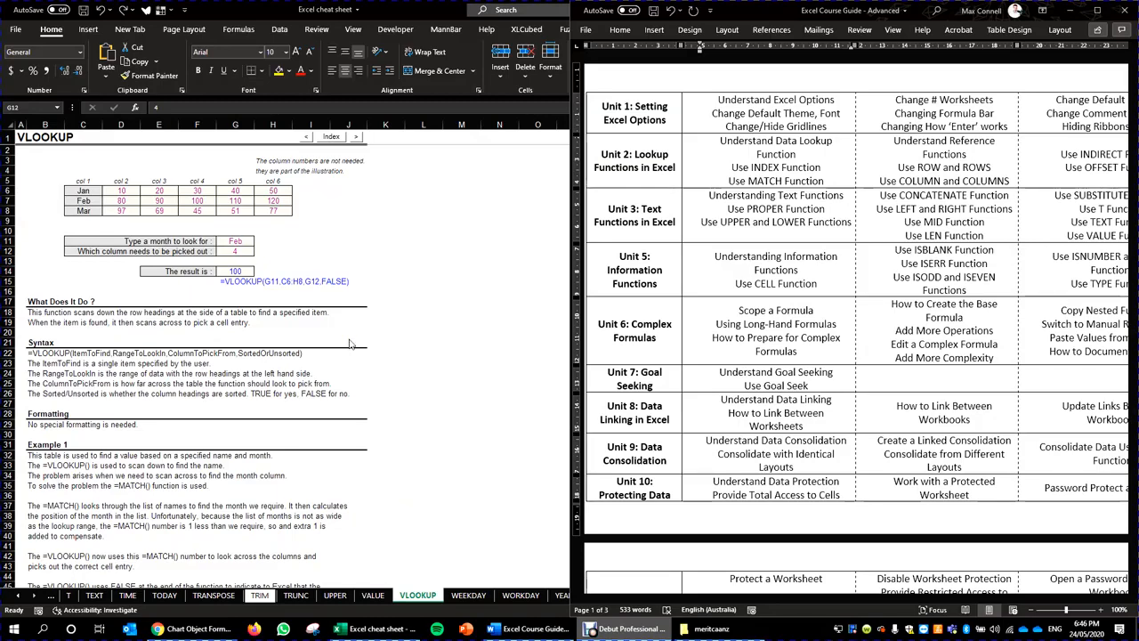
- Maximize the workbook window and enter 4 as the column to pick out in the VLOOKUP example
{"action": "double_click", "coordinate": [405, 7]}
{"action": "left_click", "coordinate": [224, 261]}
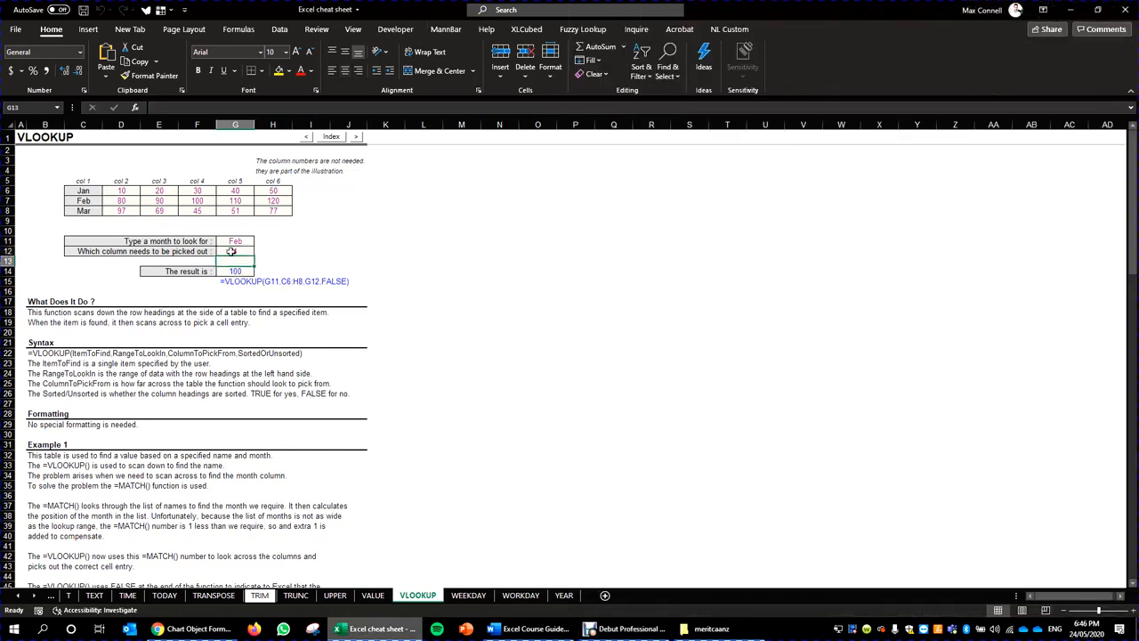
{"action": "left_click", "coordinate": [231, 251]}
{"action": "type", "text": "4"}
{"action": "key", "text": "Return"}
{"action": "left_click", "coordinate": [246, 290]}
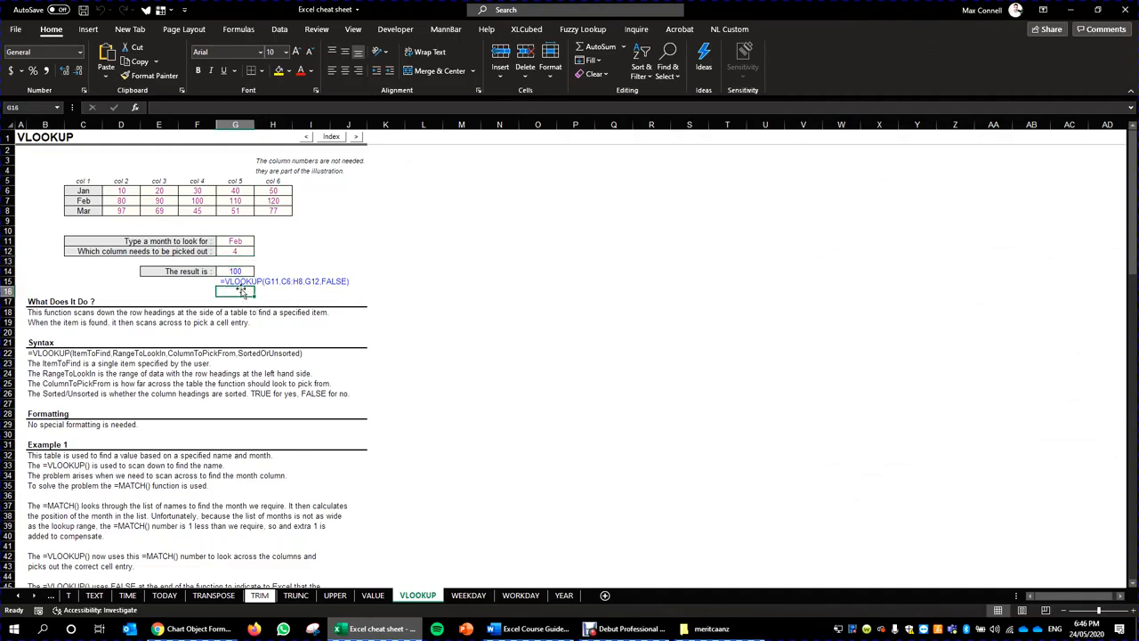
- Open the result formula in G14 and examine its lookup value, table array and column index arguments
{"action": "left_click", "coordinate": [229, 281]}
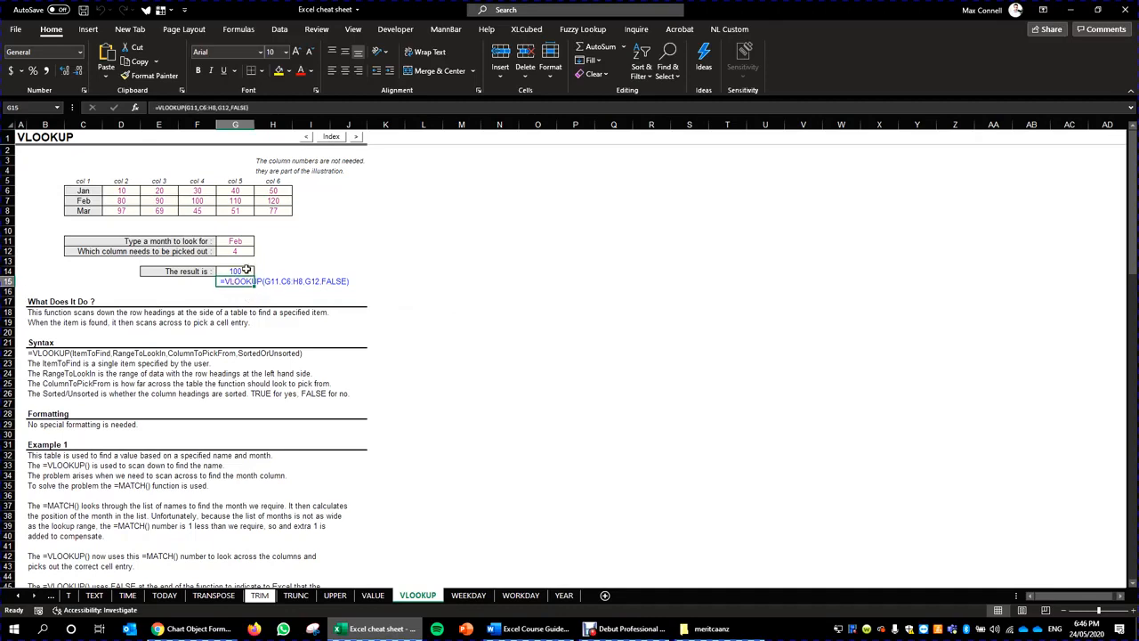
{"action": "double_click", "coordinate": [242, 269]}
{"action": "left_click", "coordinate": [203, 282]}
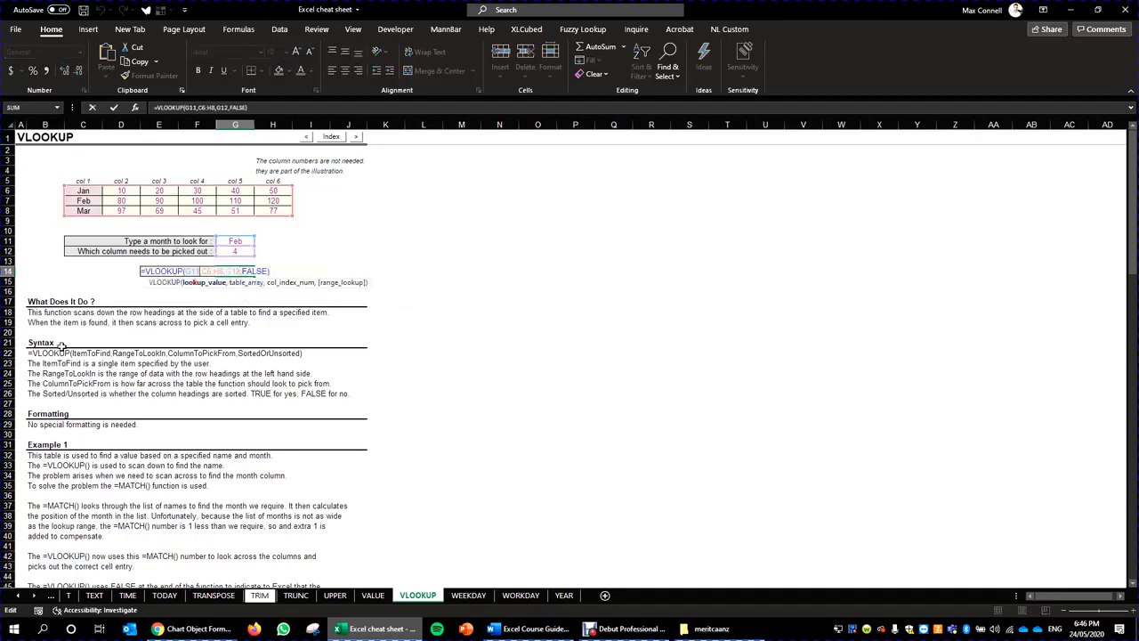
{"action": "left_click", "coordinate": [246, 282]}
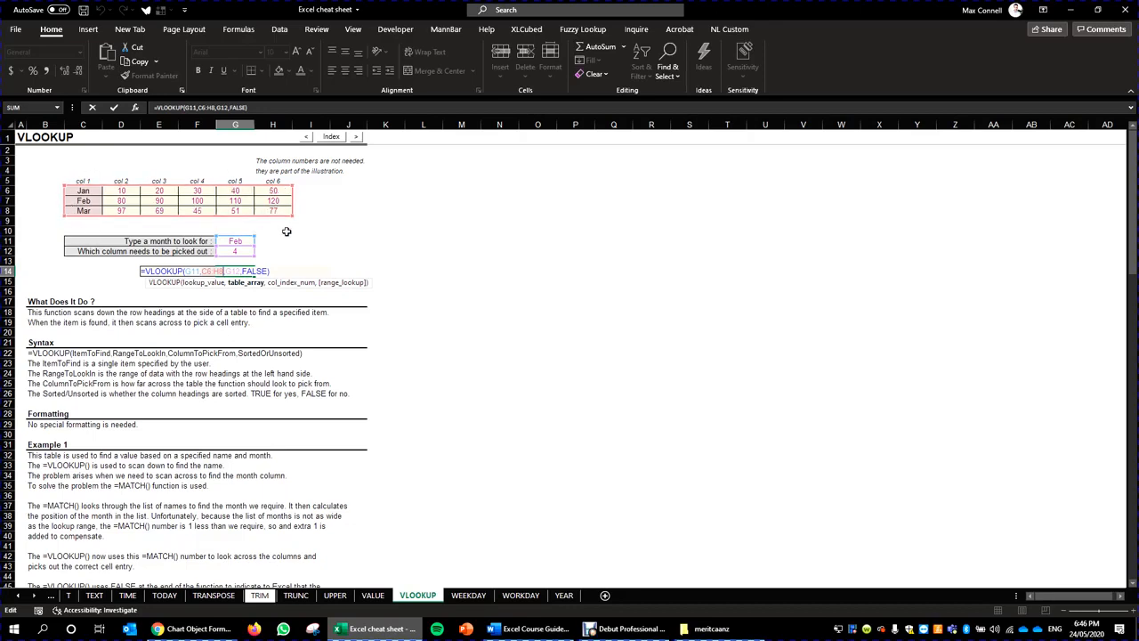
{"action": "left_click", "coordinate": [285, 284]}
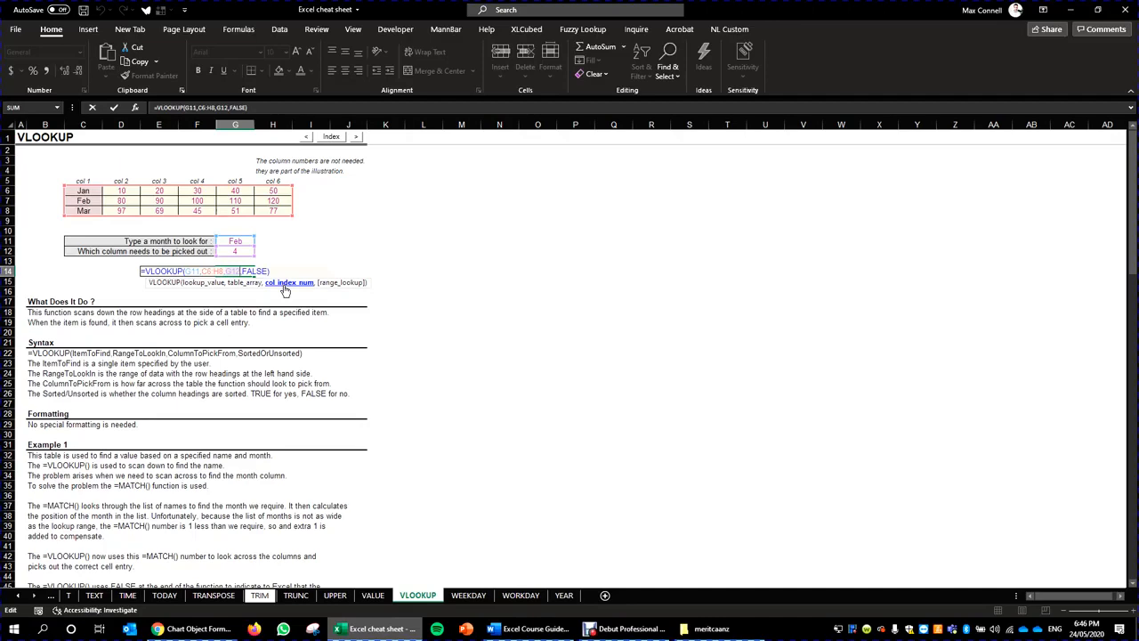
{"action": "left_click", "coordinate": [230, 251]}
{"action": "left_click", "coordinate": [196, 202]}
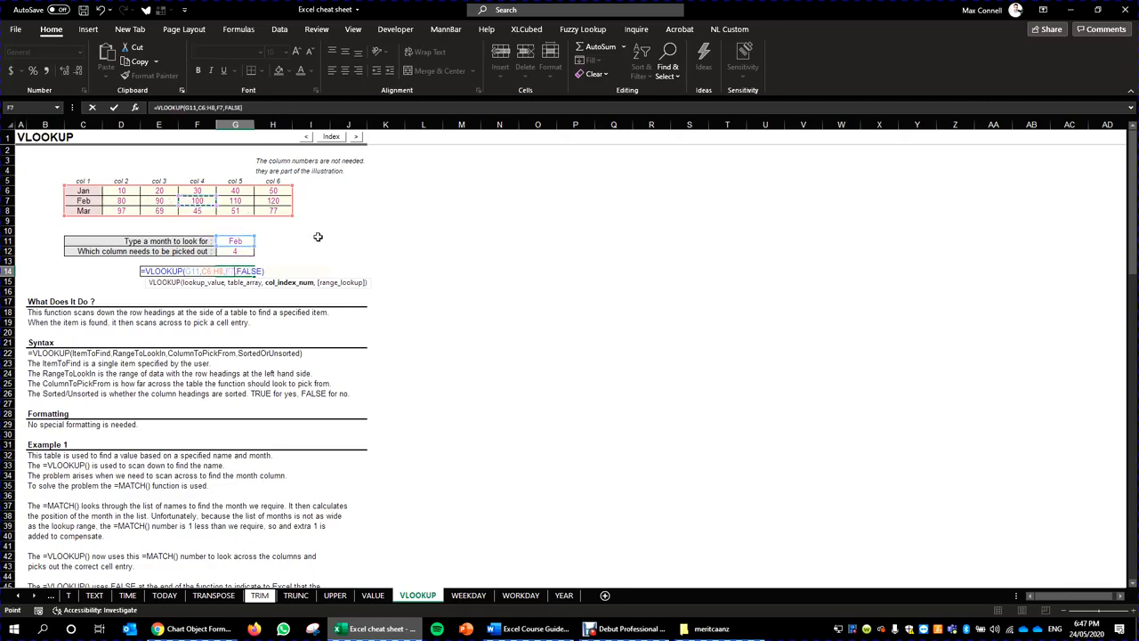
{"action": "key", "text": "ctrl+Return"}
{"action": "key", "text": "ctrl+z"}
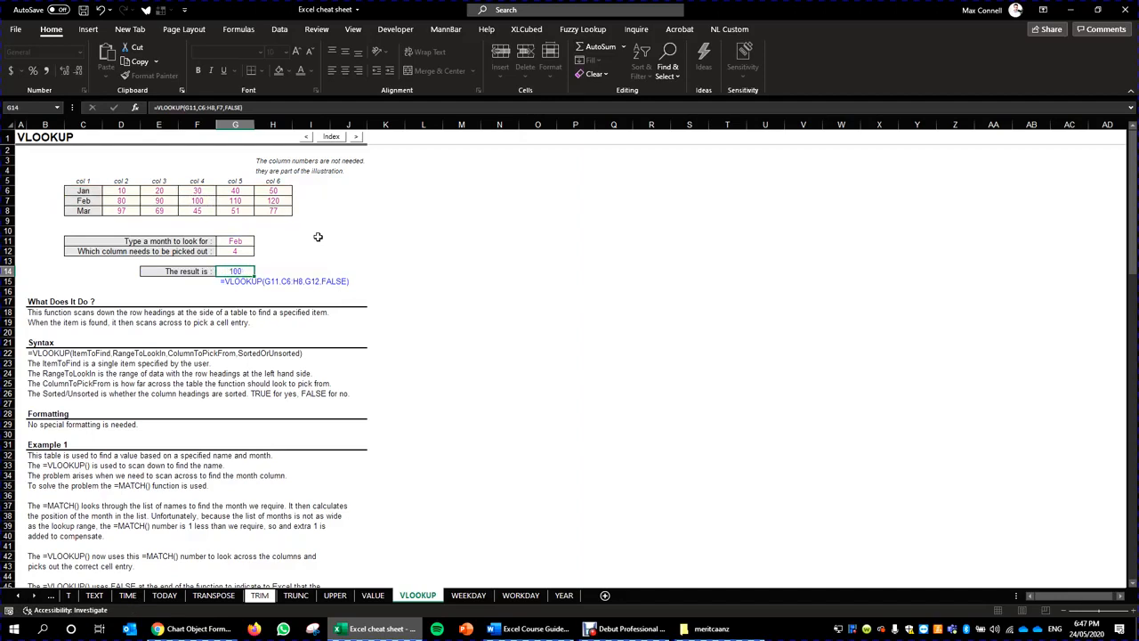
- Highlight the Feb value under col 4, cell F7, with a yellow fill
{"action": "left_click", "coordinate": [207, 202]}
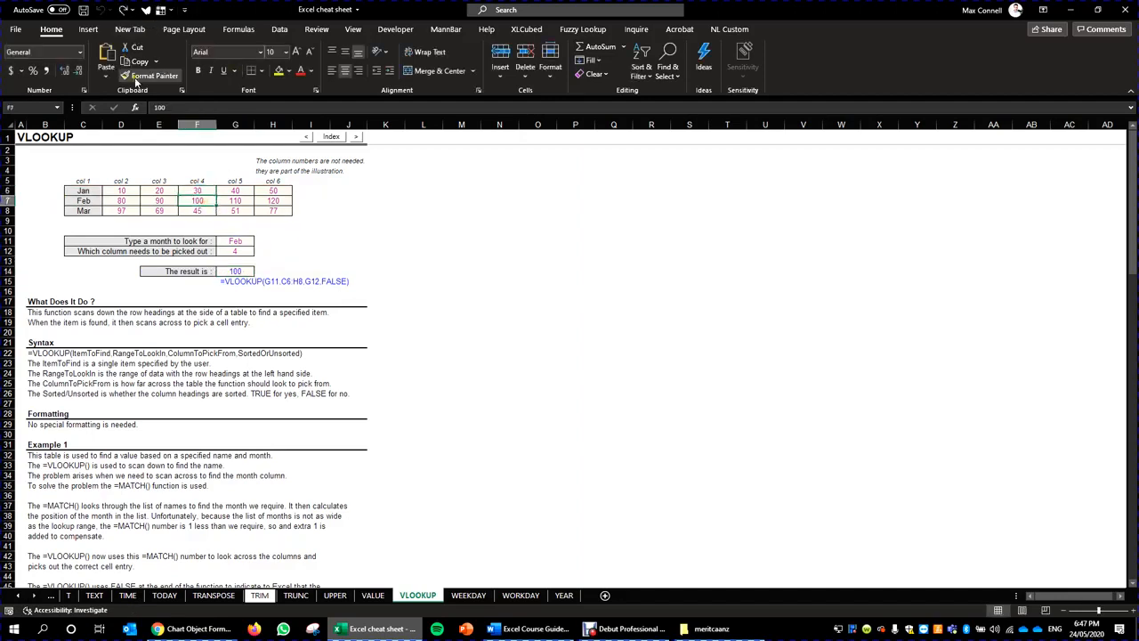
{"action": "left_click", "coordinate": [280, 71]}
{"action": "left_click", "coordinate": [349, 281]}
{"action": "left_click", "coordinate": [303, 261]}
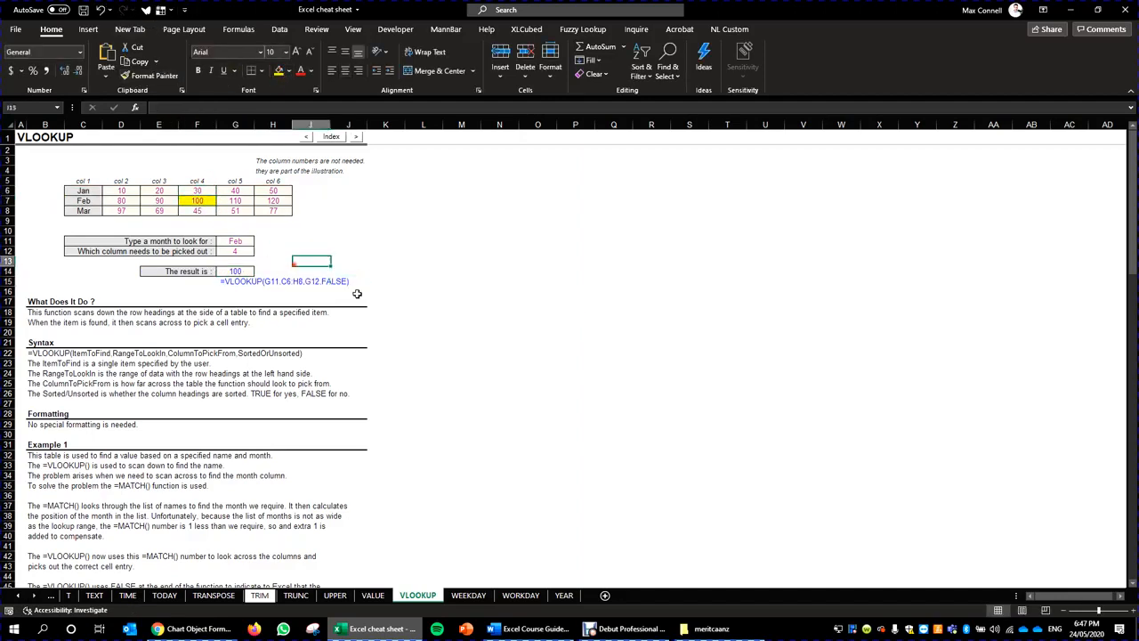
{"action": "left_click_drag", "start_coordinate": [320, 181], "coordinate": [324, 191]}
- Insert a blank column before column F, between col 3 and col 4 of the table
{"action": "left_click", "coordinate": [245, 148]}
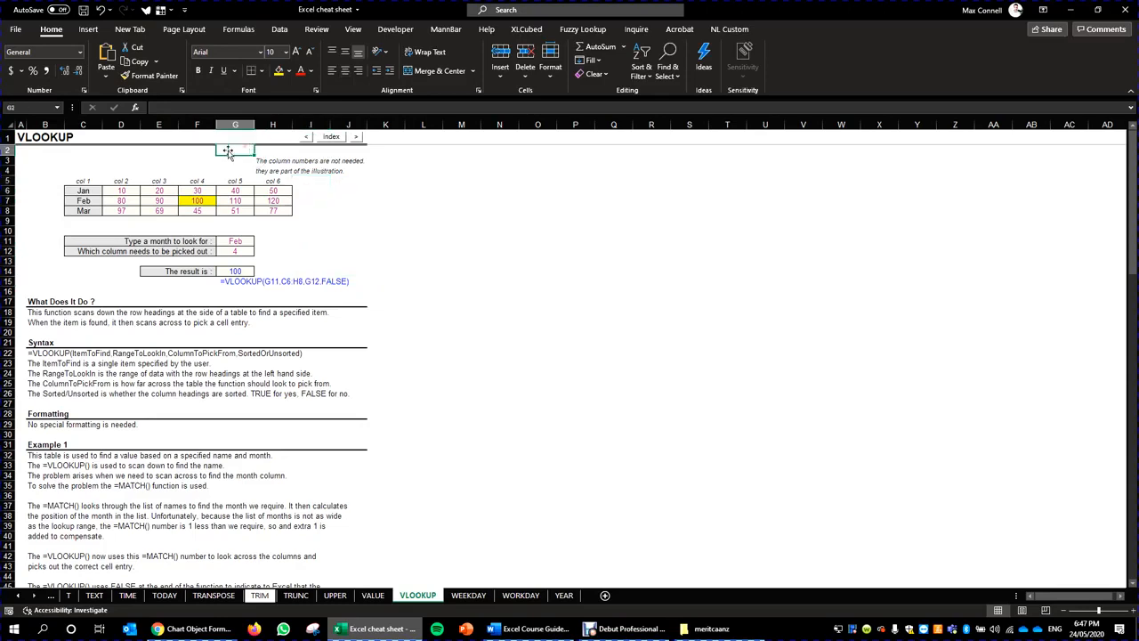
{"action": "left_click", "coordinate": [190, 122]}
{"action": "right_click", "coordinate": [196, 123]}
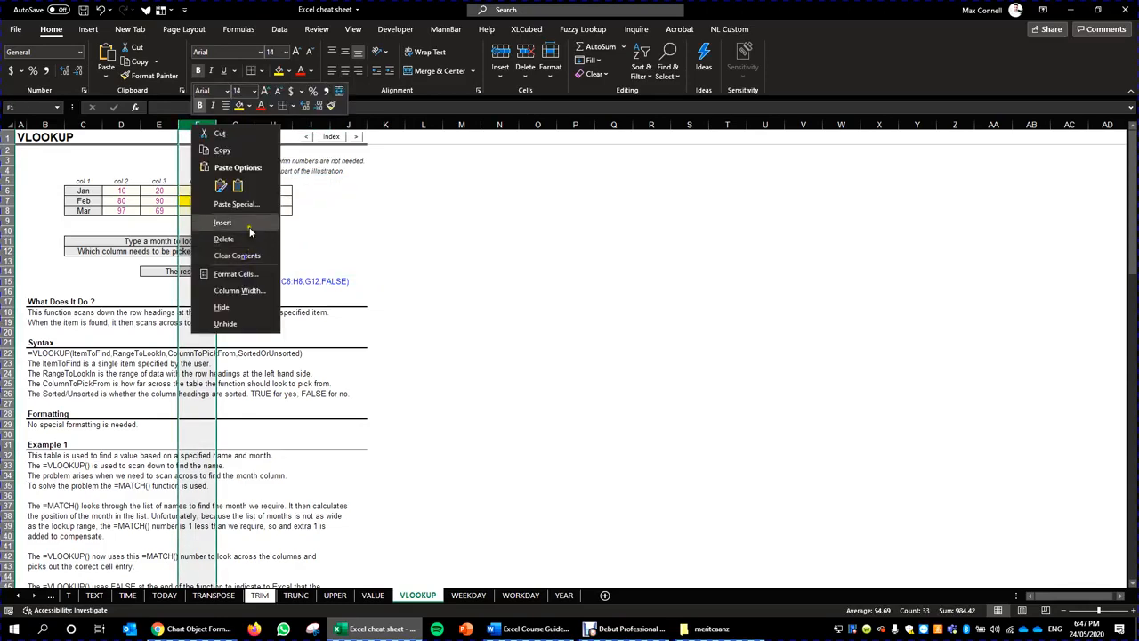
{"action": "left_click", "coordinate": [233, 224]}
{"action": "left_click", "coordinate": [400, 285]}
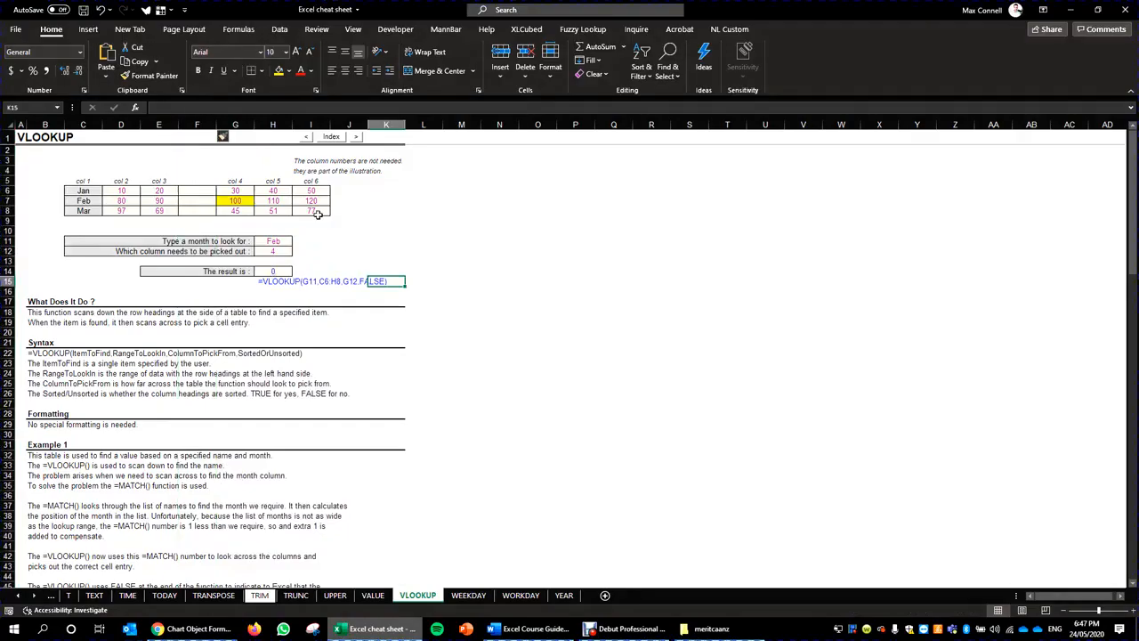
- Inspect the cell references of the VLOOKUP result formula in H14, leaving it unedited
{"action": "left_click", "coordinate": [280, 270]}
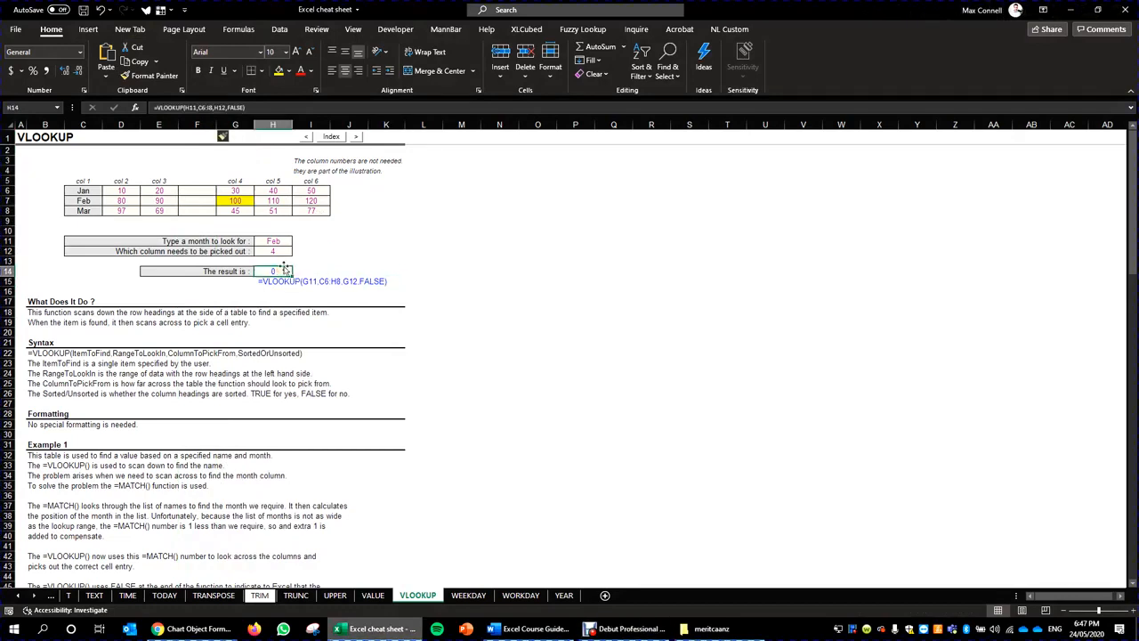
{"action": "double_click", "coordinate": [286, 273]}
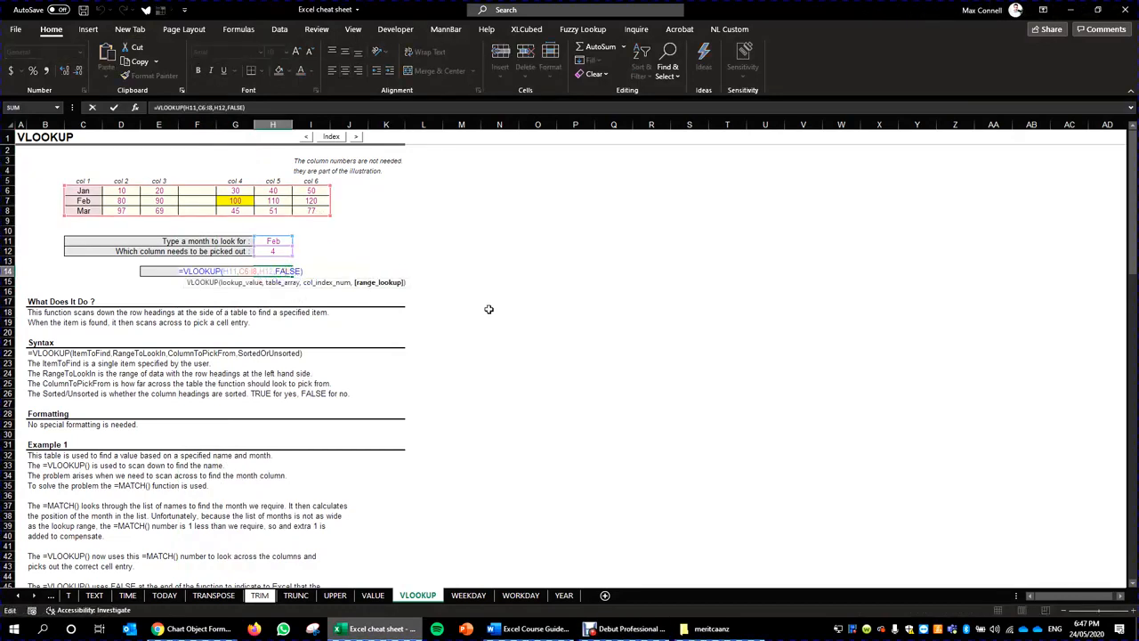
{"action": "key", "text": "Escape"}
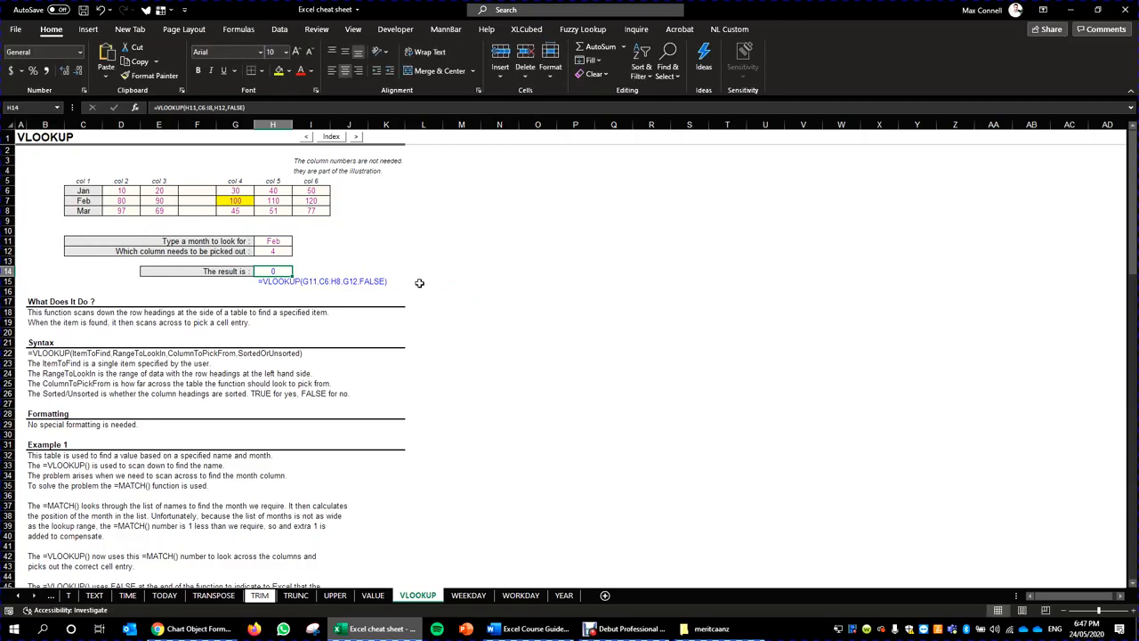
- Copy the col 3 header and values from E5:E8 into the blank cells F5:F8
{"action": "left_click_drag", "start_coordinate": [158, 182], "coordinate": [157, 207]}
{"action": "key", "text": "ctrl+c"}
{"action": "key", "text": "Right"}
{"action": "key", "text": "ctrl+v"}
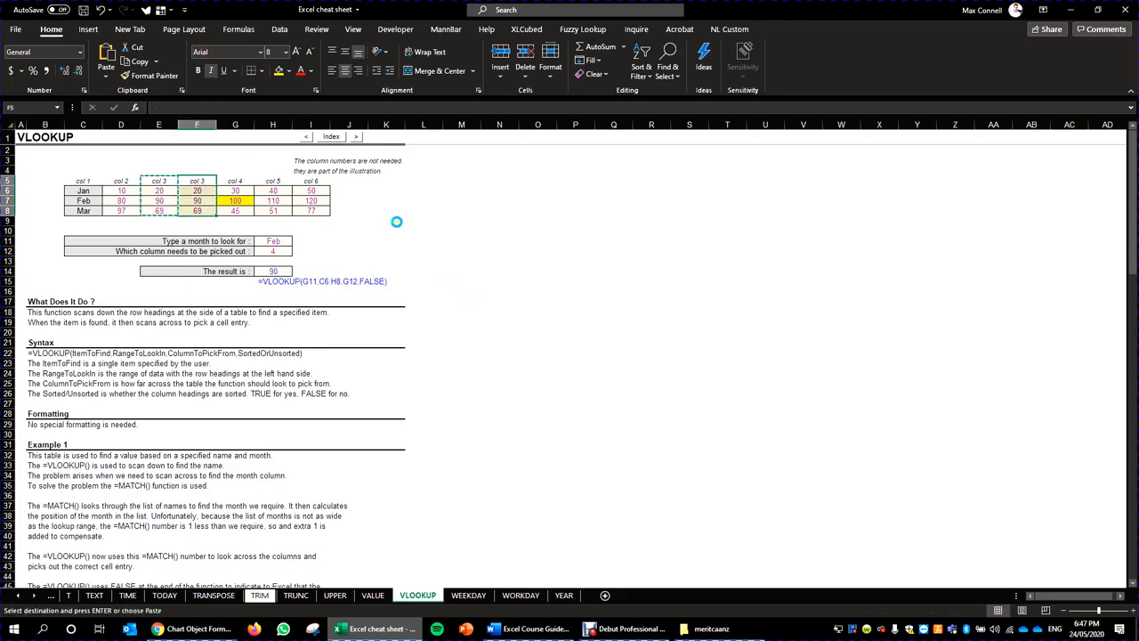
{"action": "left_click", "coordinate": [424, 232]}
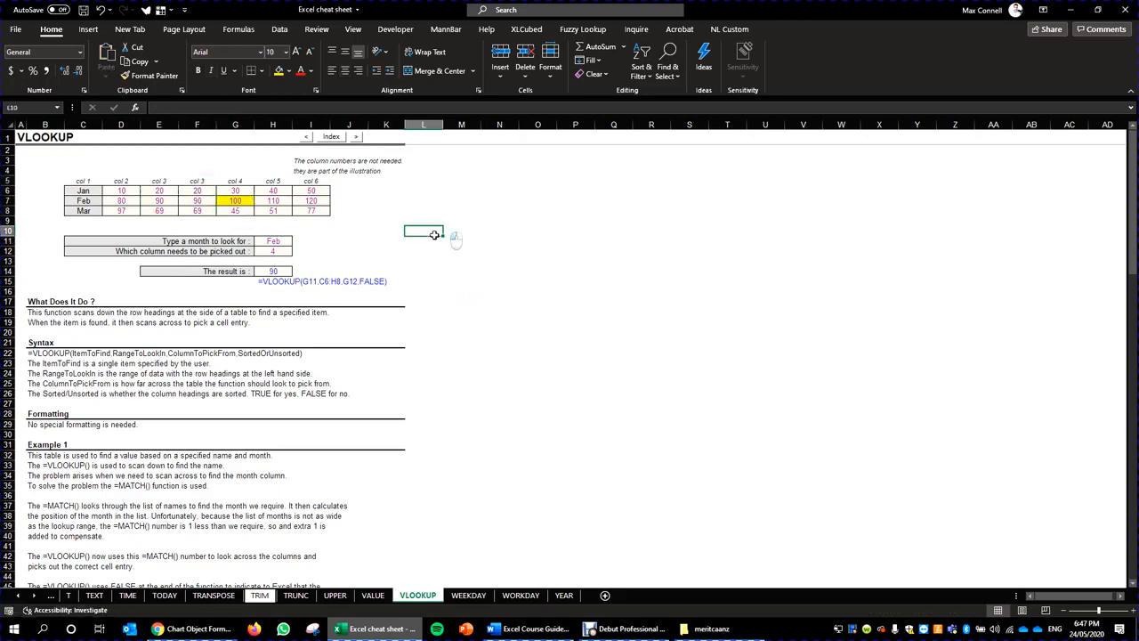
- Fill the Feb value in the inserted column, cell F7, with a dark red theme color
{"action": "double_click", "coordinate": [274, 251]}
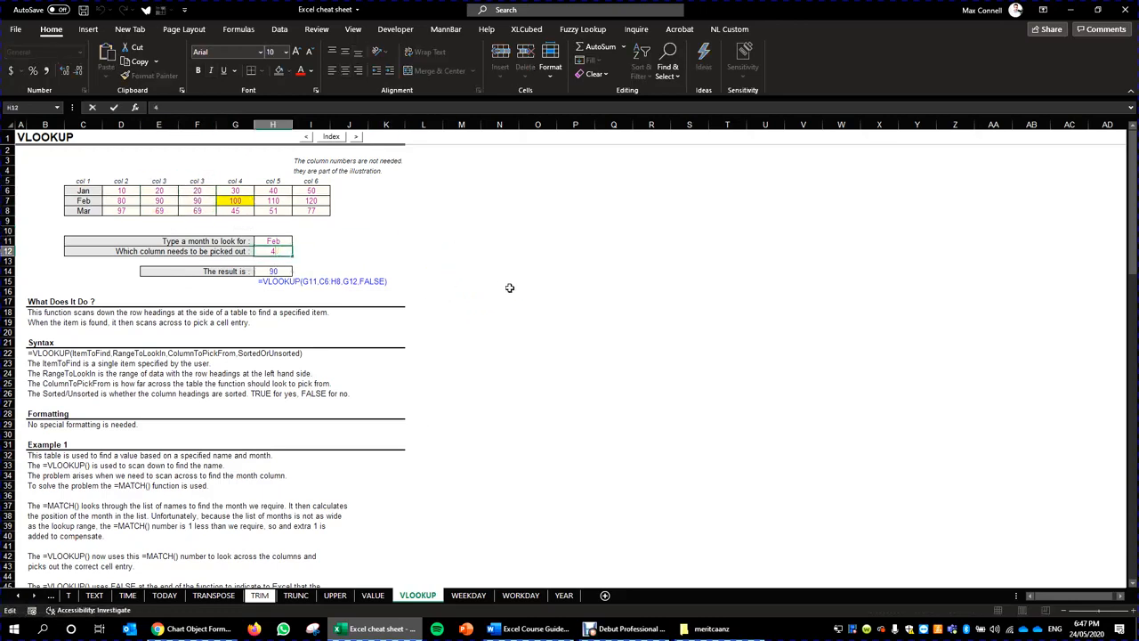
{"action": "left_click", "coordinate": [236, 199]}
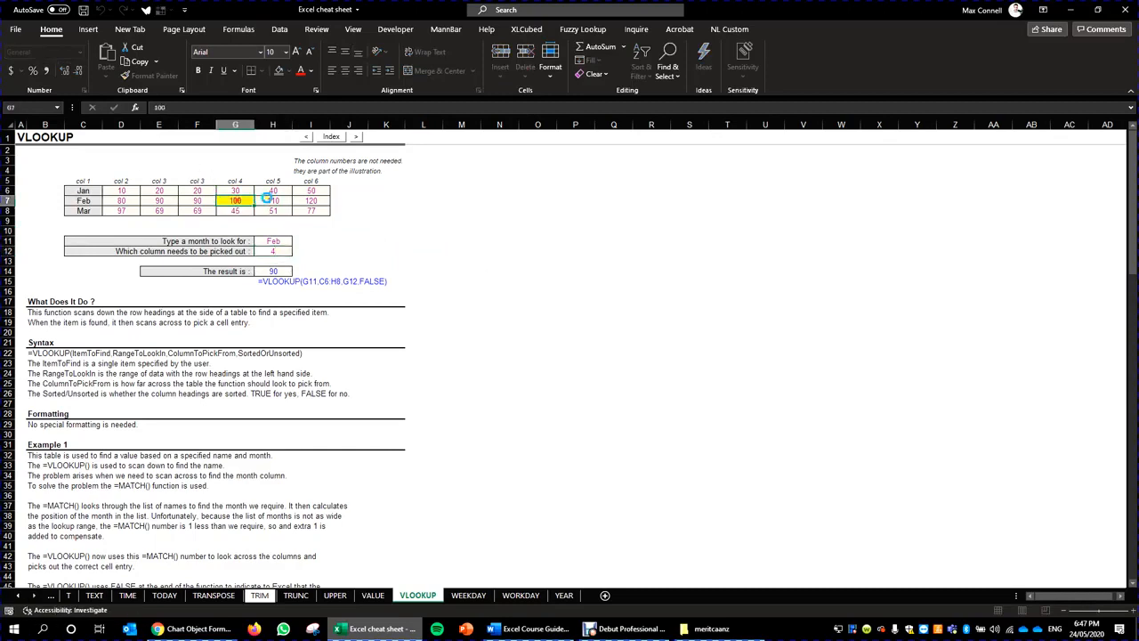
{"action": "left_click", "coordinate": [198, 211]}
{"action": "left_click", "coordinate": [185, 201]}
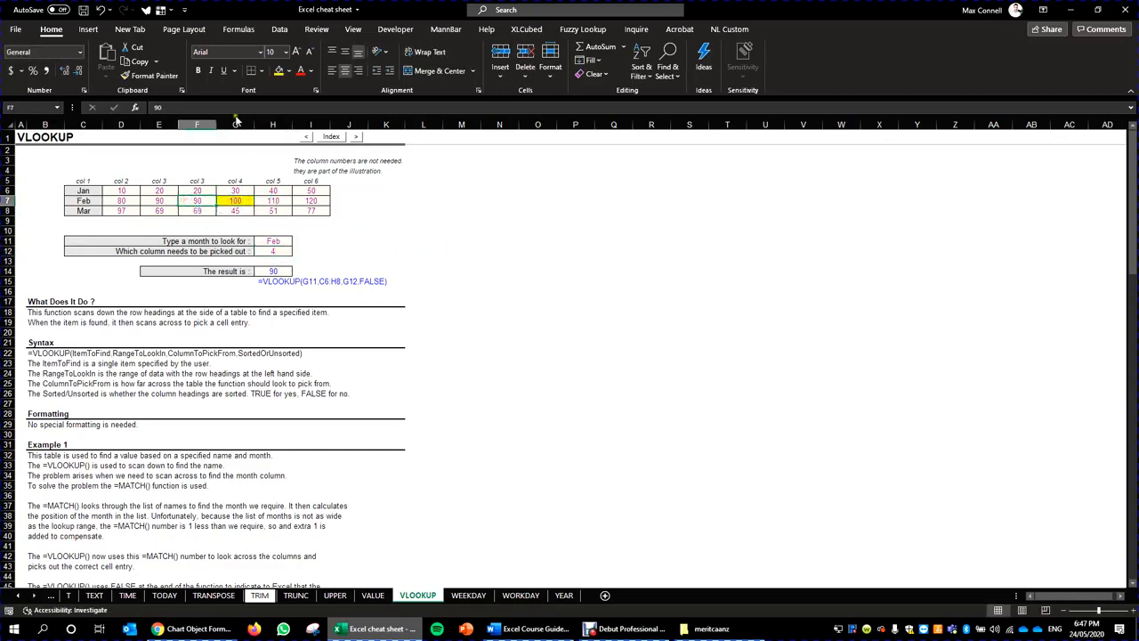
{"action": "left_click", "coordinate": [291, 71]}
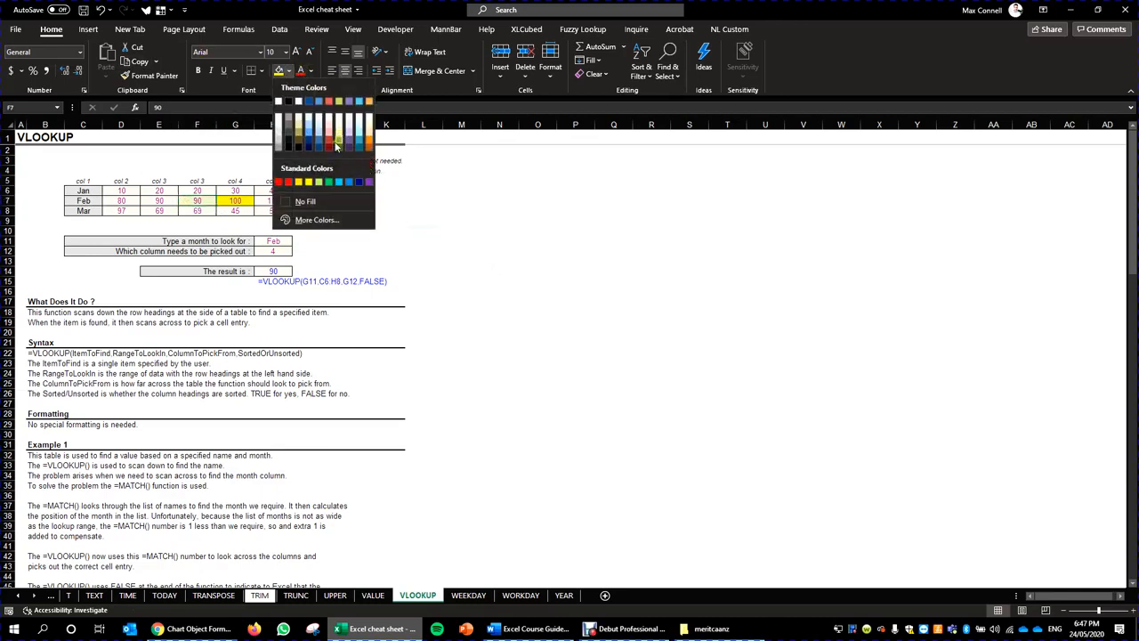
{"action": "left_click", "coordinate": [332, 144]}
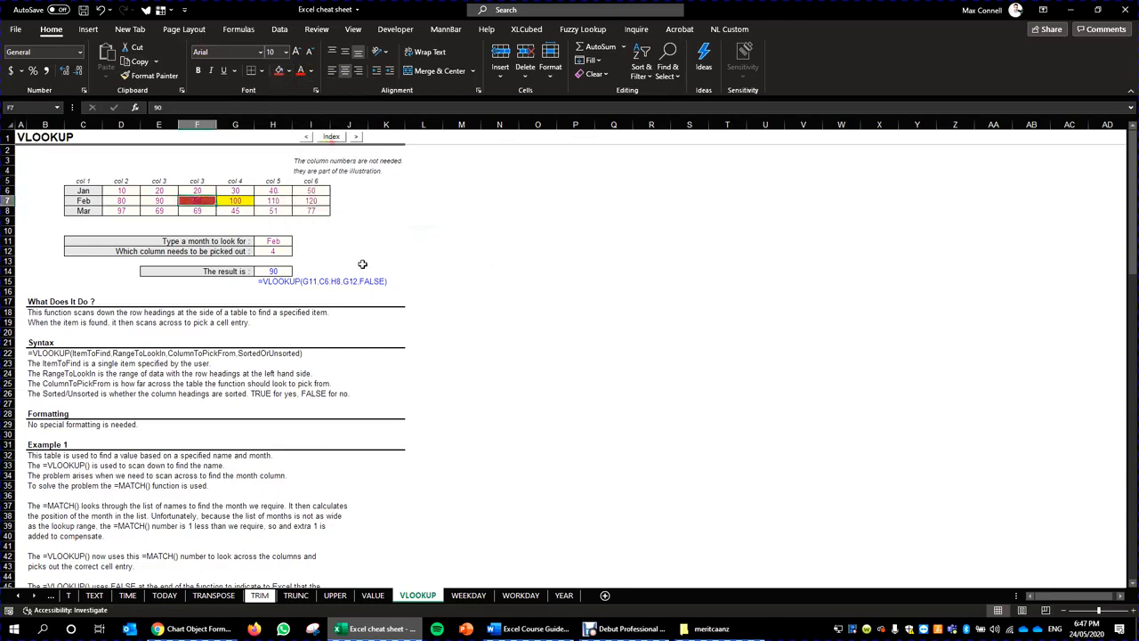
- Change the font color of cell F7 to white
{"action": "left_click", "coordinate": [311, 71]}
{"action": "left_click", "coordinate": [525, 252]}
{"action": "left_click", "coordinate": [310, 71]}
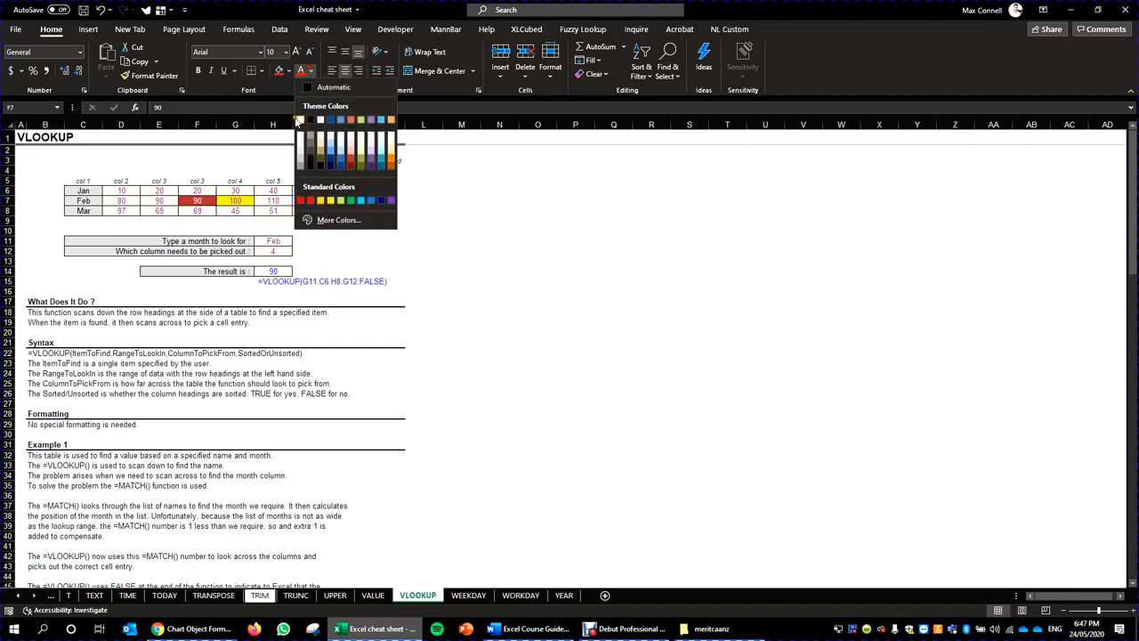
{"action": "left_click", "coordinate": [300, 121]}
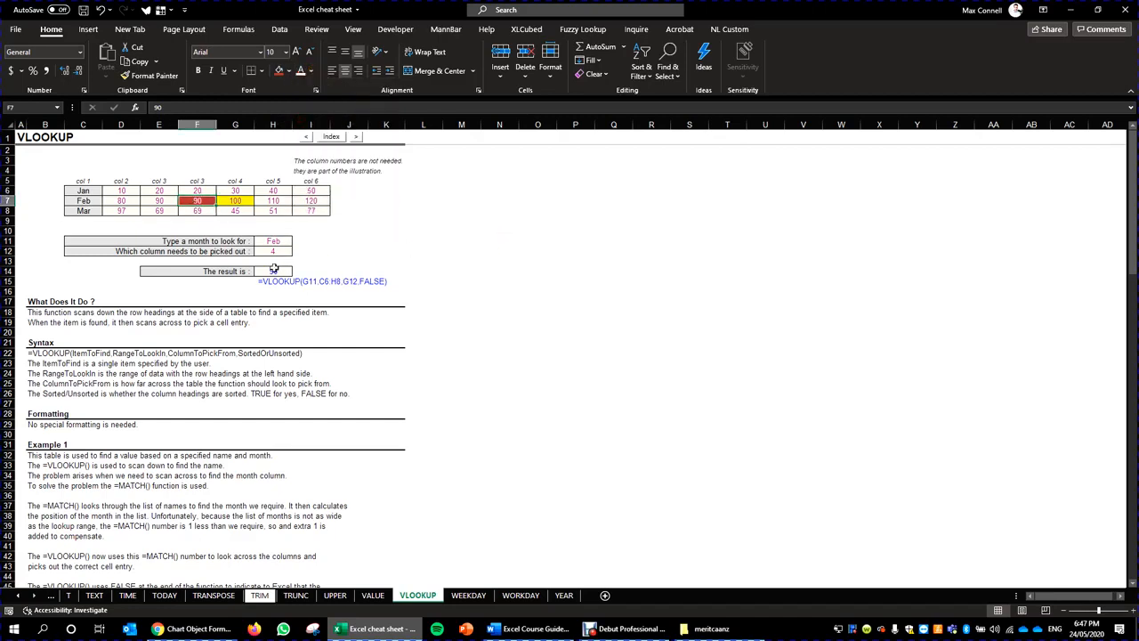
{"action": "left_click", "coordinate": [274, 270]}
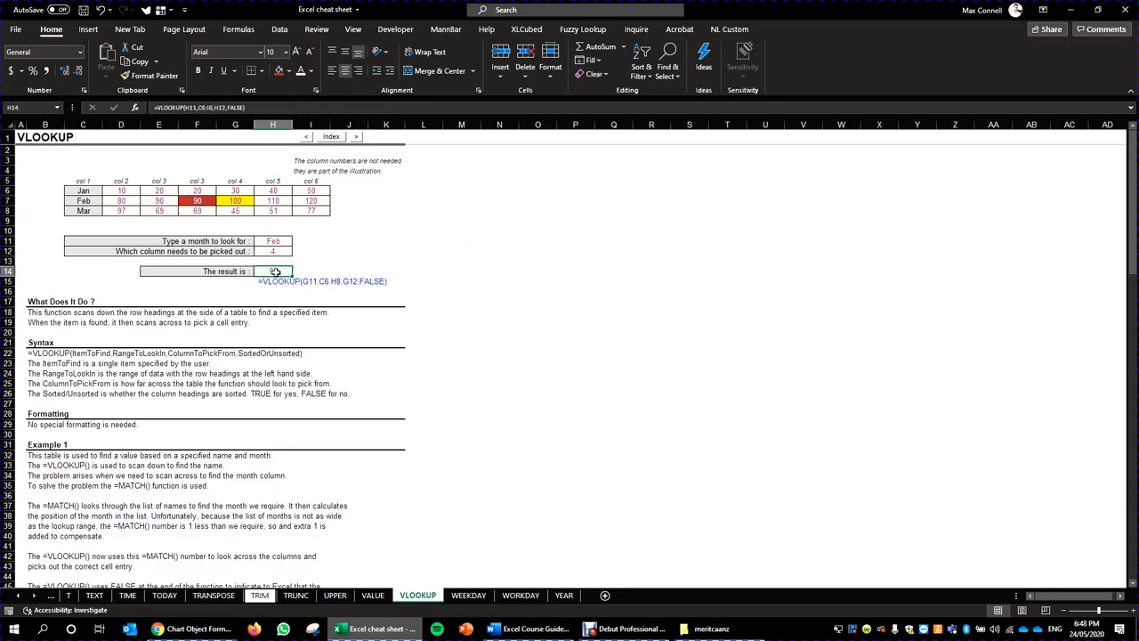
{"action": "left_click", "coordinate": [543, 232]}
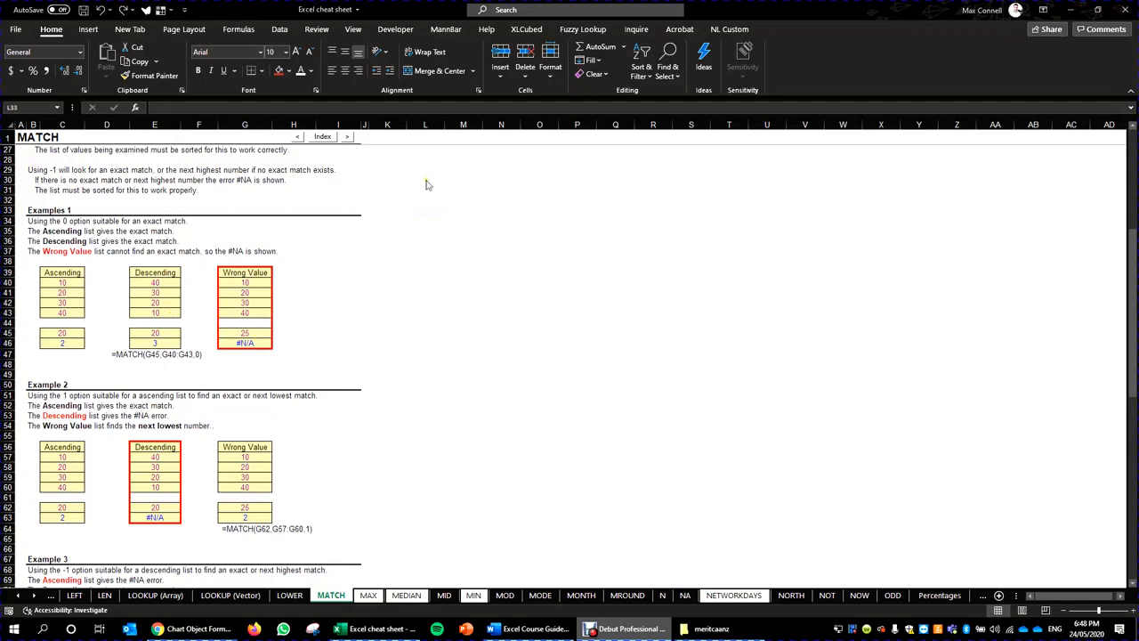
- Enter the numbers 1 and 2 in cells M30 and M31 of the MATCH sheet
{"action": "left_click", "coordinate": [459, 180]}
{"action": "type", "text": "1"}
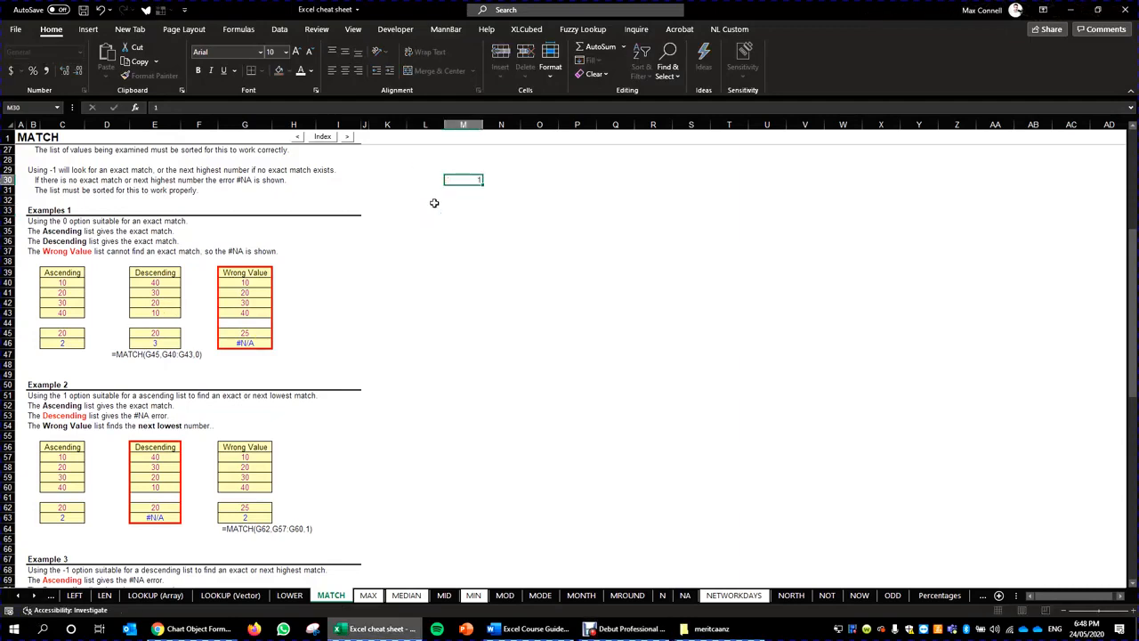
{"action": "key", "text": "Return"}
{"action": "type", "text": "2"}
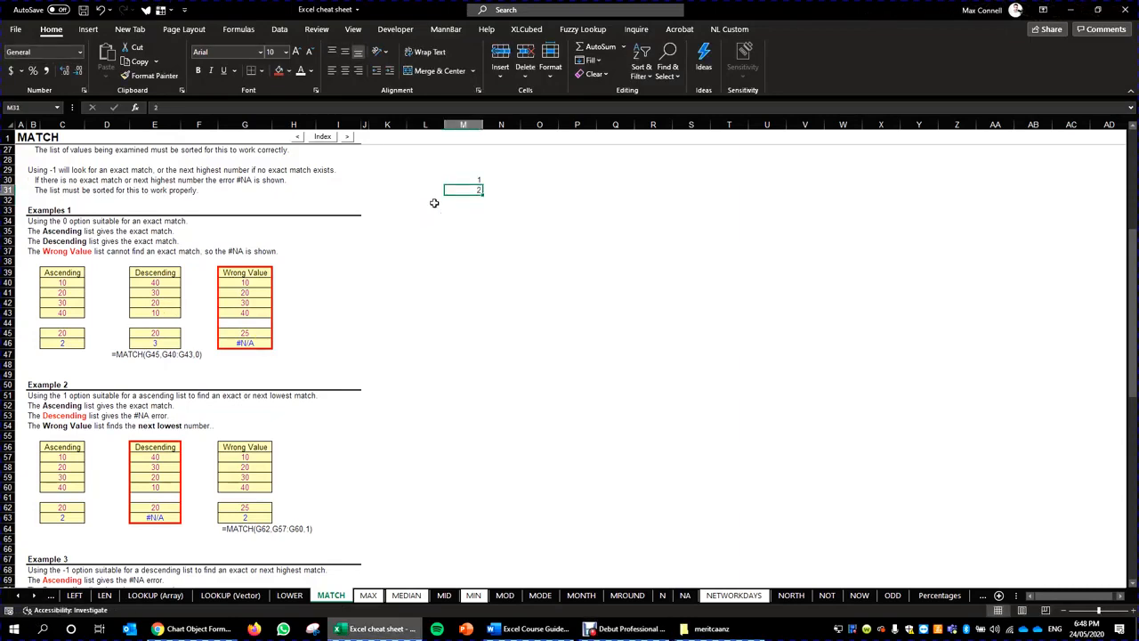
- Label the two numbers with Index in N30 and Match in N31
{"action": "key", "text": "Up"}
{"action": "key", "text": "Right"}
{"action": "type", "text": "Index"}
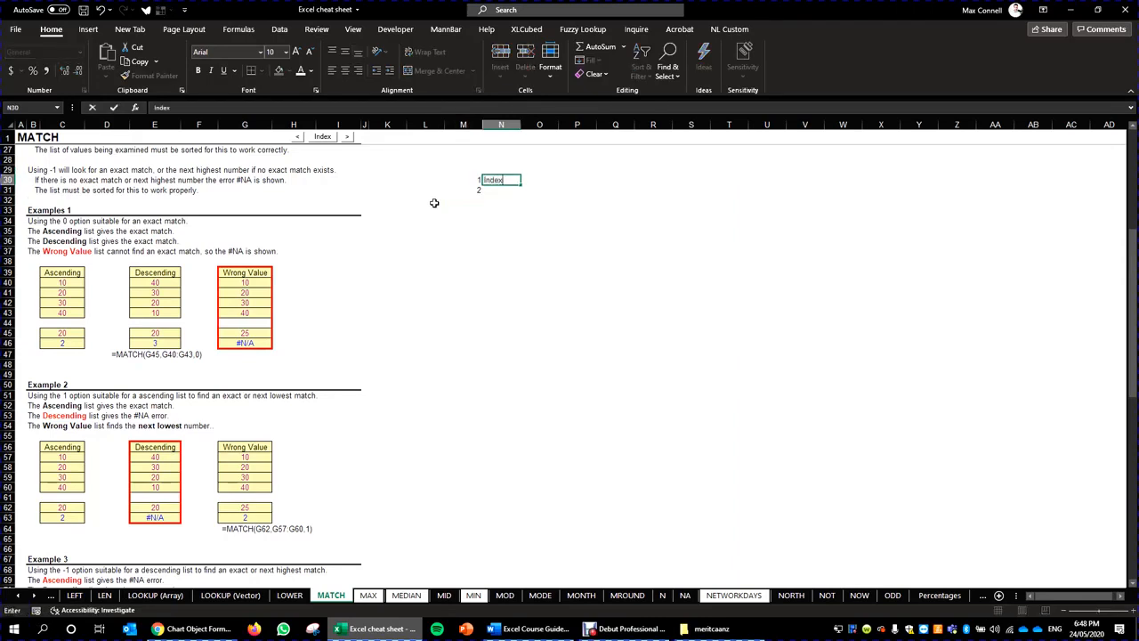
{"action": "key", "text": "ctrl+Return"}
{"action": "key", "text": "Return"}
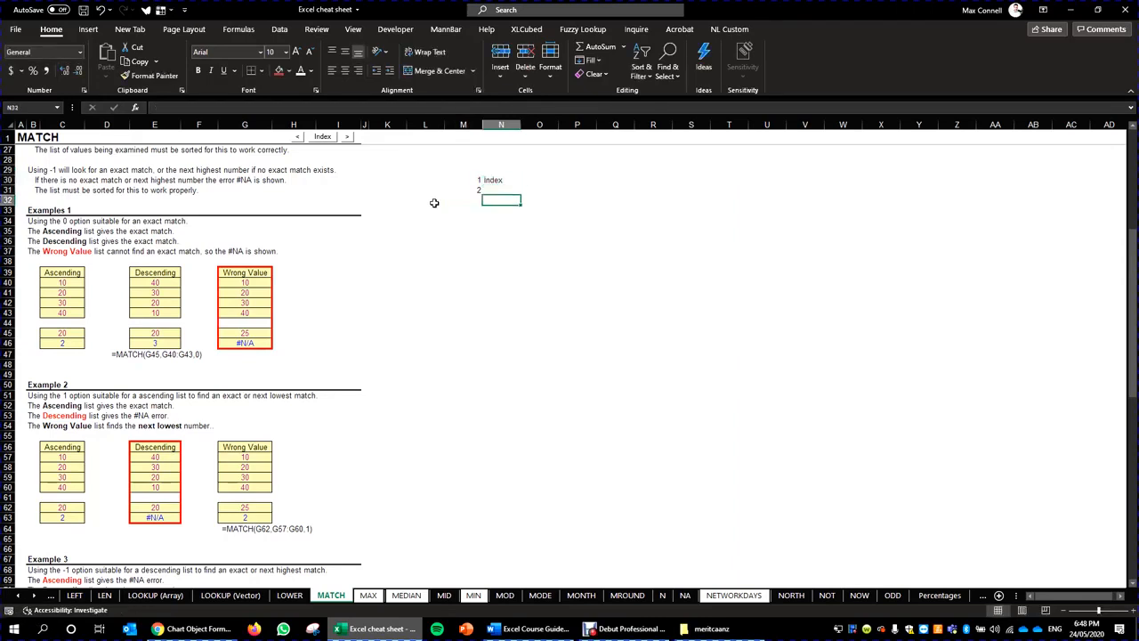
{"action": "type", "text": "Match"}
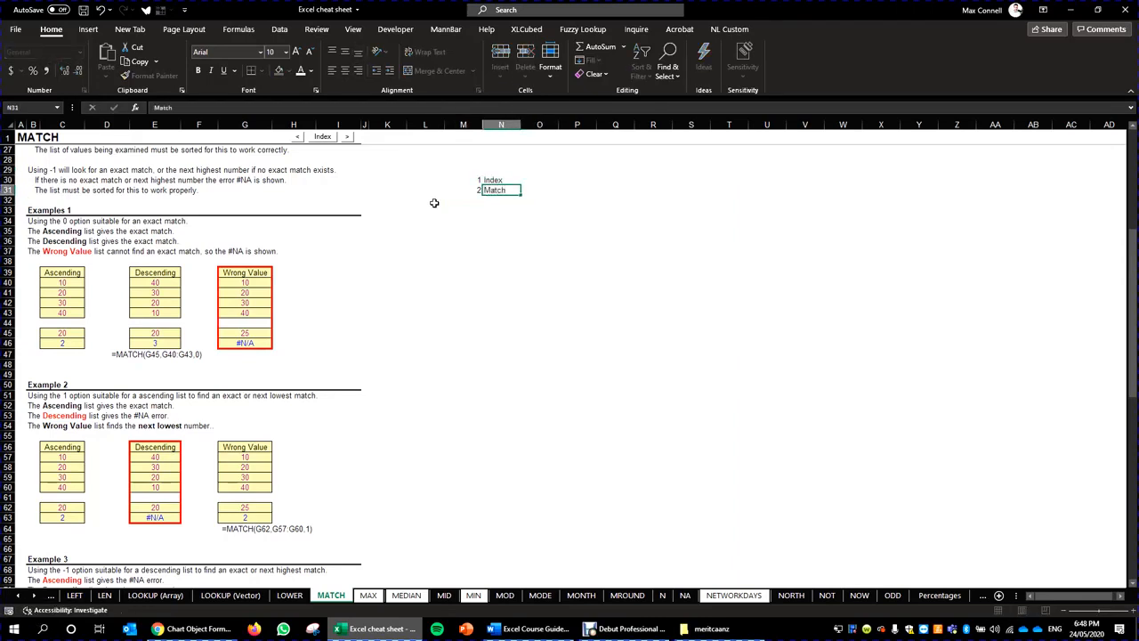
{"action": "key", "text": "ctrl+Return"}
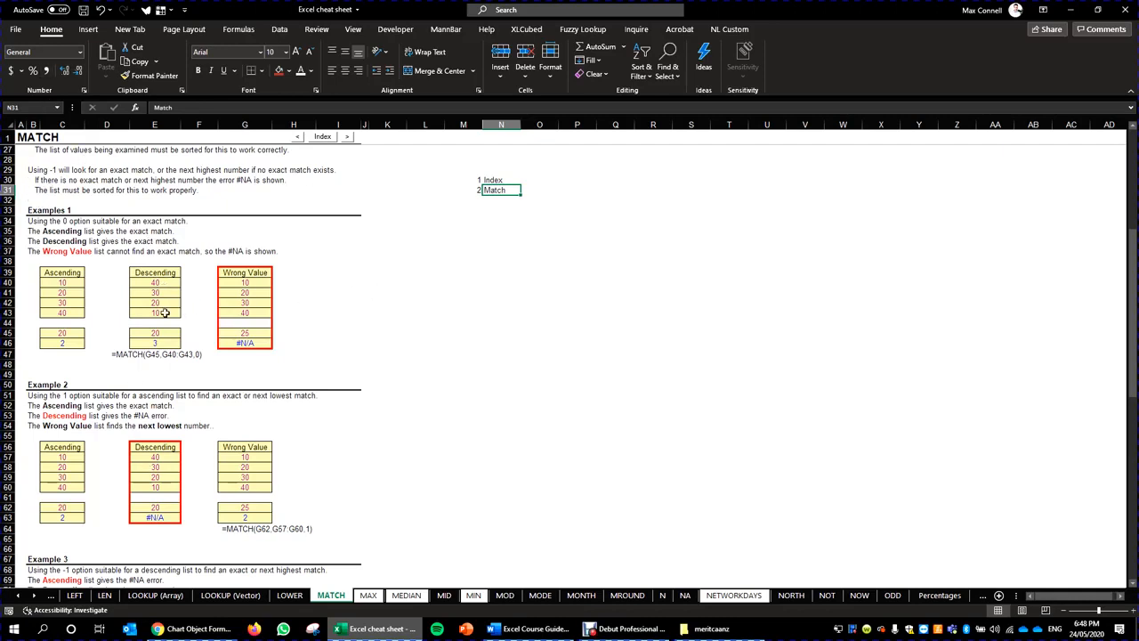
- Examine the names example on the MATCH sheet: lookup name in E9, list in E4:E7 and position formula in E11
{"action": "scroll", "coordinate": [225, 296], "scroll_direction": "up", "scroll_amount": 8}
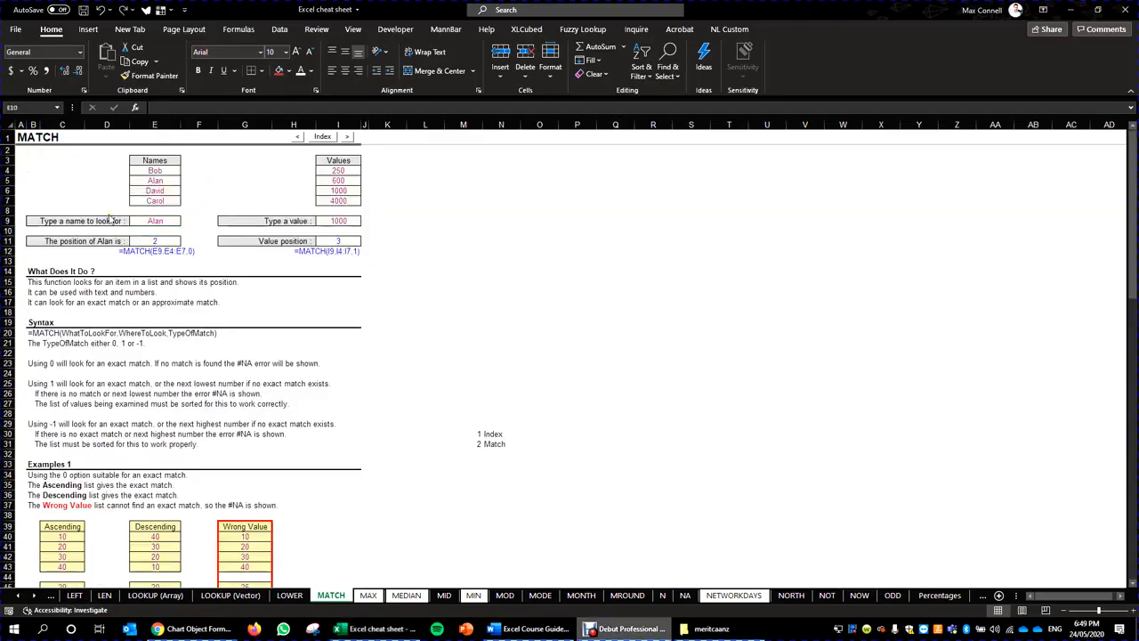
{"action": "left_click", "coordinate": [174, 233]}
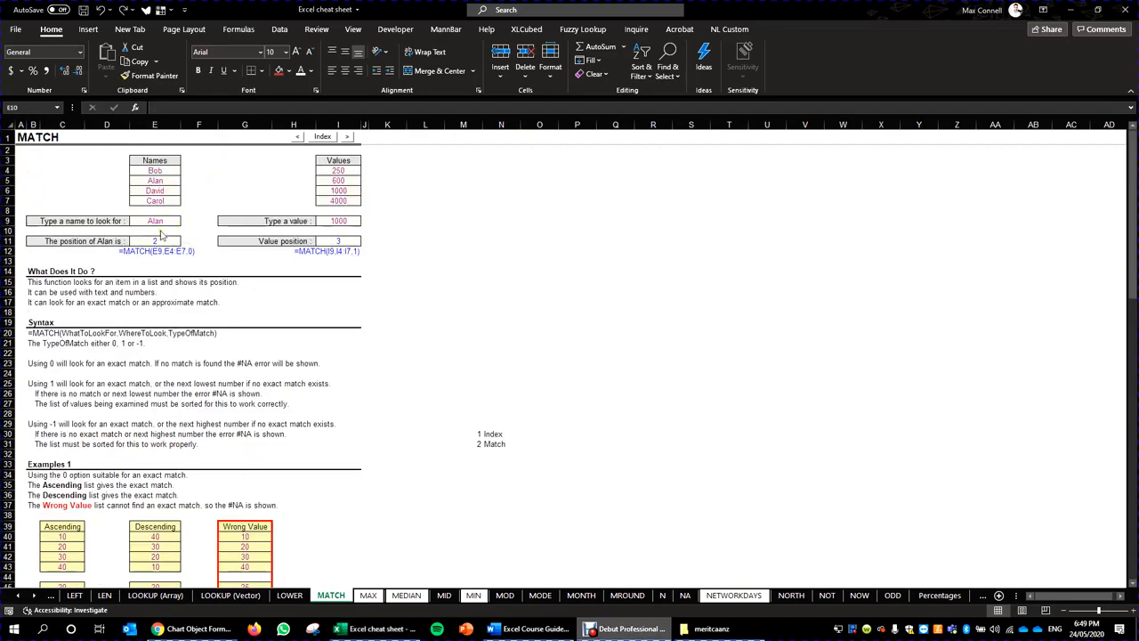
{"action": "left_click", "coordinate": [167, 243]}
{"action": "left_click", "coordinate": [162, 219]}
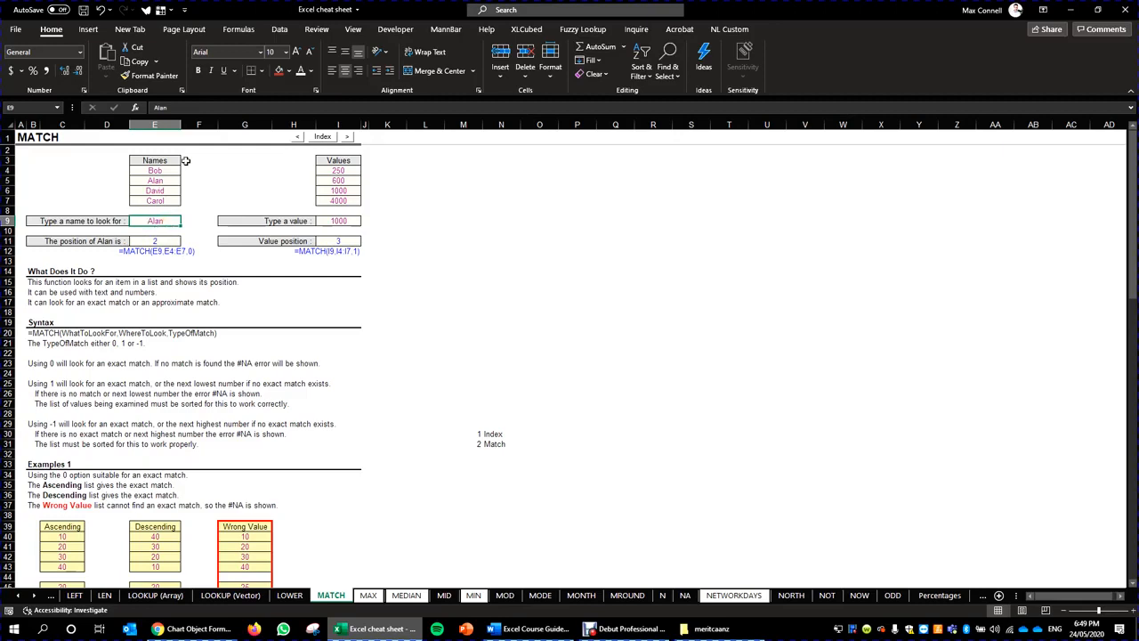
{"action": "left_click_drag", "start_coordinate": [152, 170], "coordinate": [159, 201]}
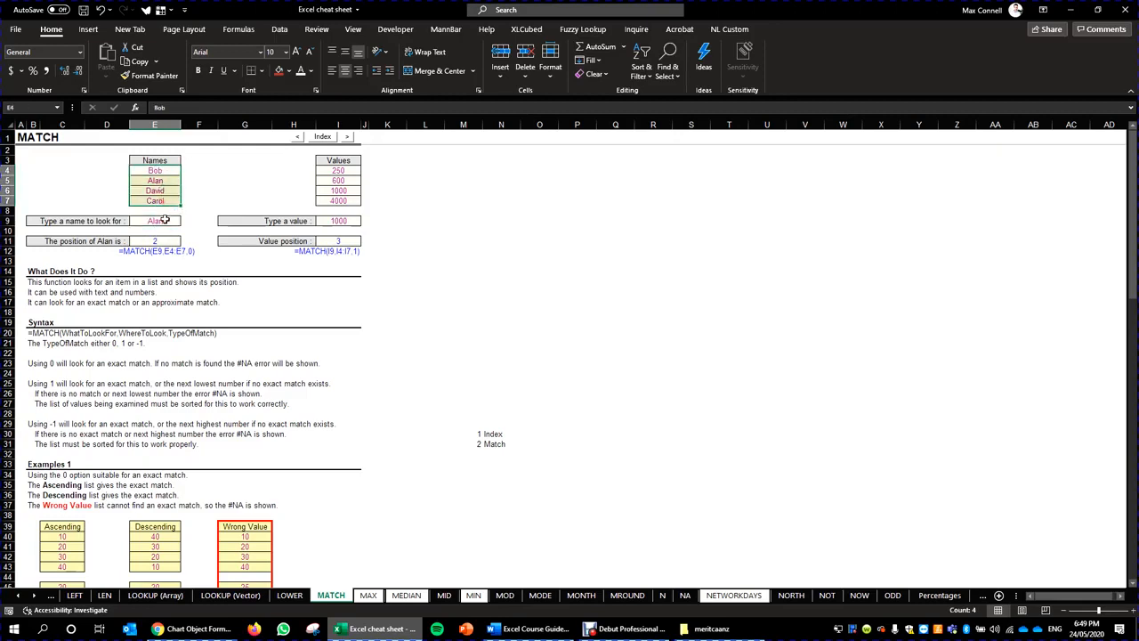
{"action": "left_click", "coordinate": [162, 241]}
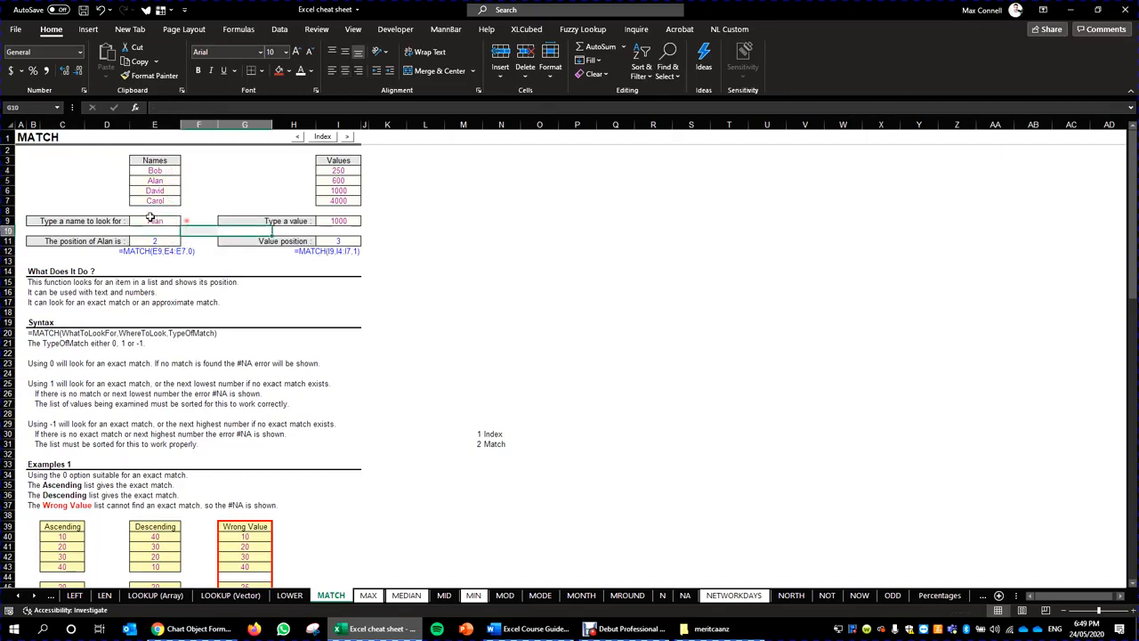
{"action": "left_click_drag", "start_coordinate": [157, 170], "coordinate": [160, 200]}
{"action": "left_click", "coordinate": [164, 181]}
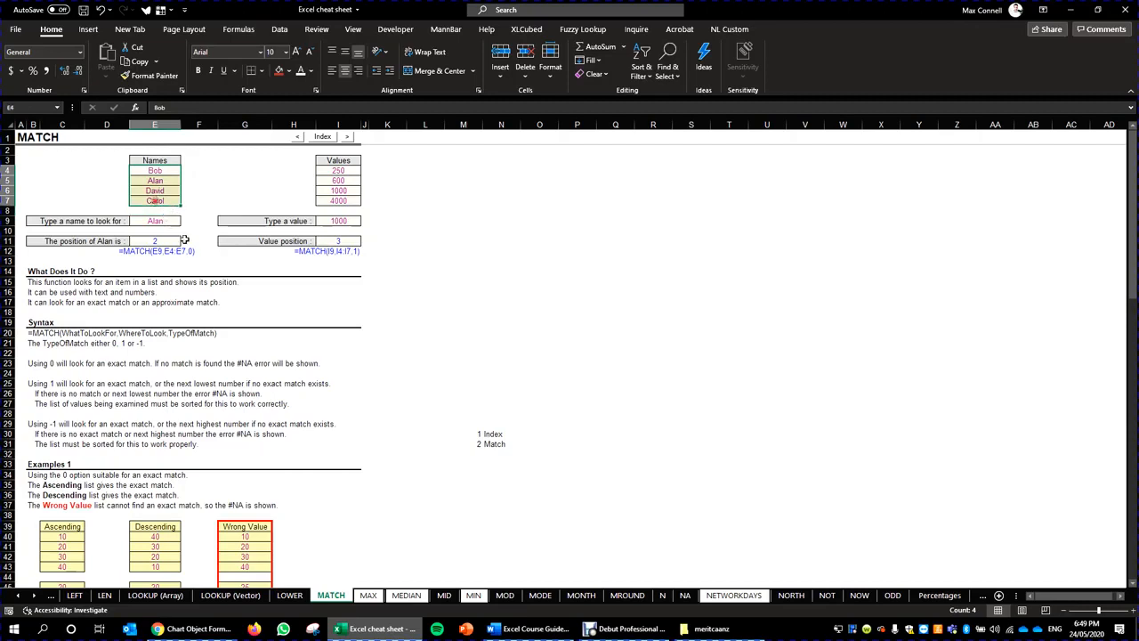
{"action": "left_click", "coordinate": [156, 241]}
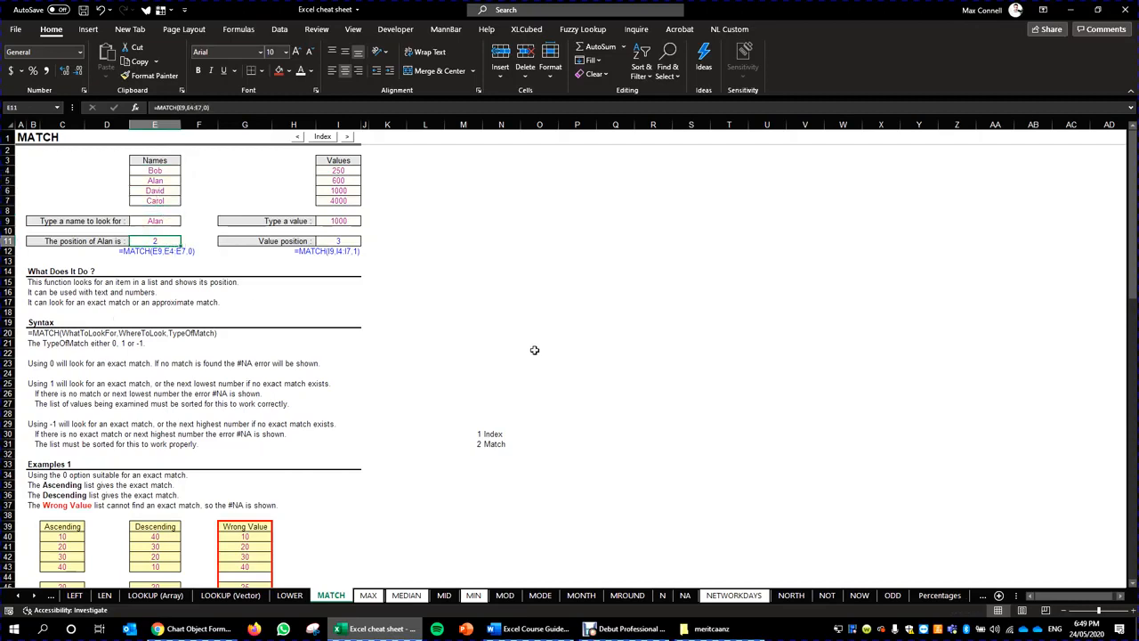
{"action": "left_click_drag", "start_coordinate": [158, 164], "coordinate": [169, 201]}
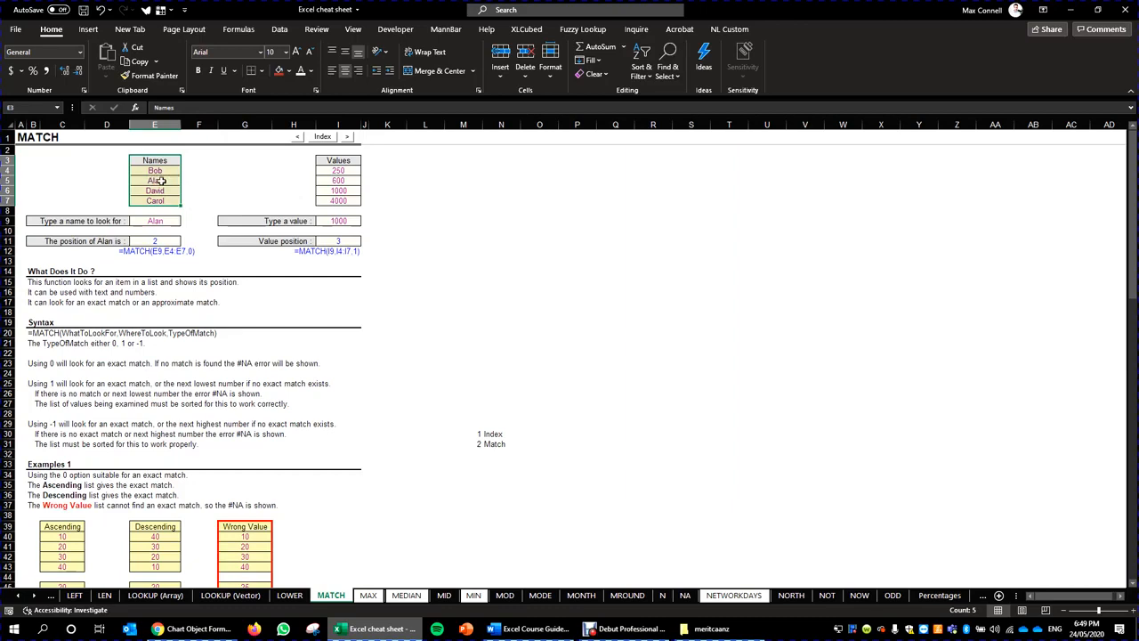
{"action": "left_click", "coordinate": [227, 218]}
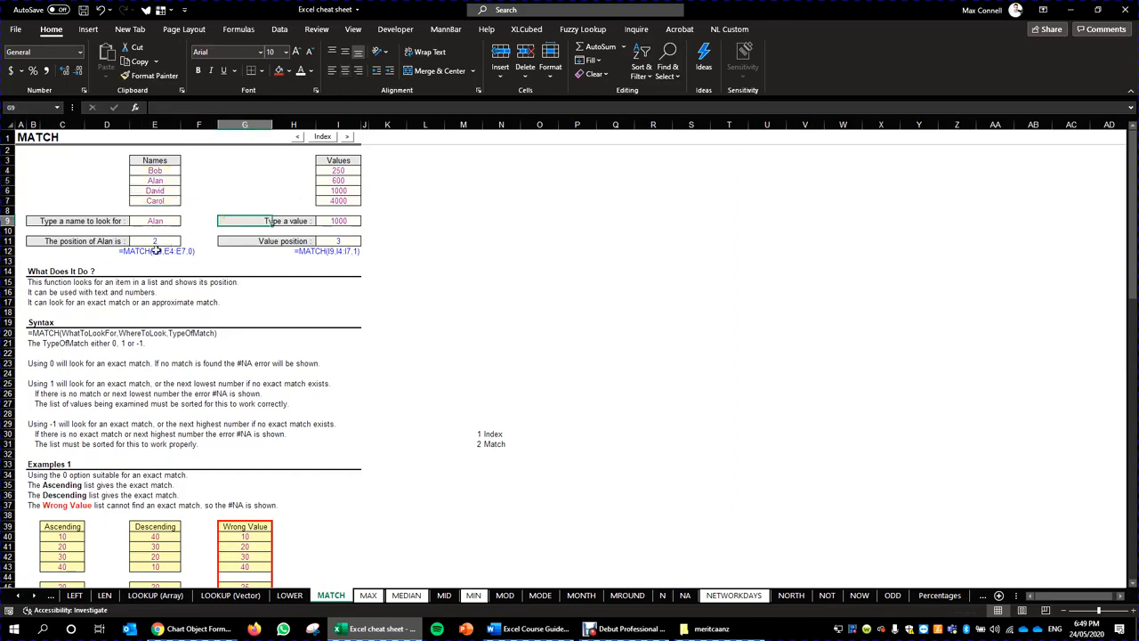
{"action": "left_click", "coordinate": [149, 253]}
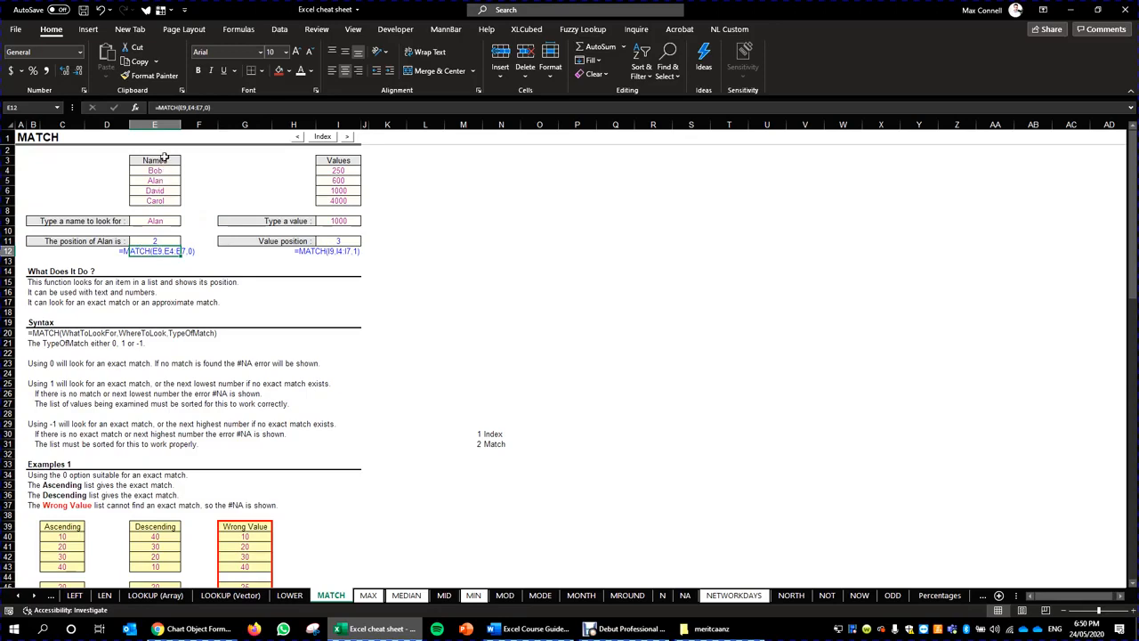
{"action": "left_click", "coordinate": [162, 243]}
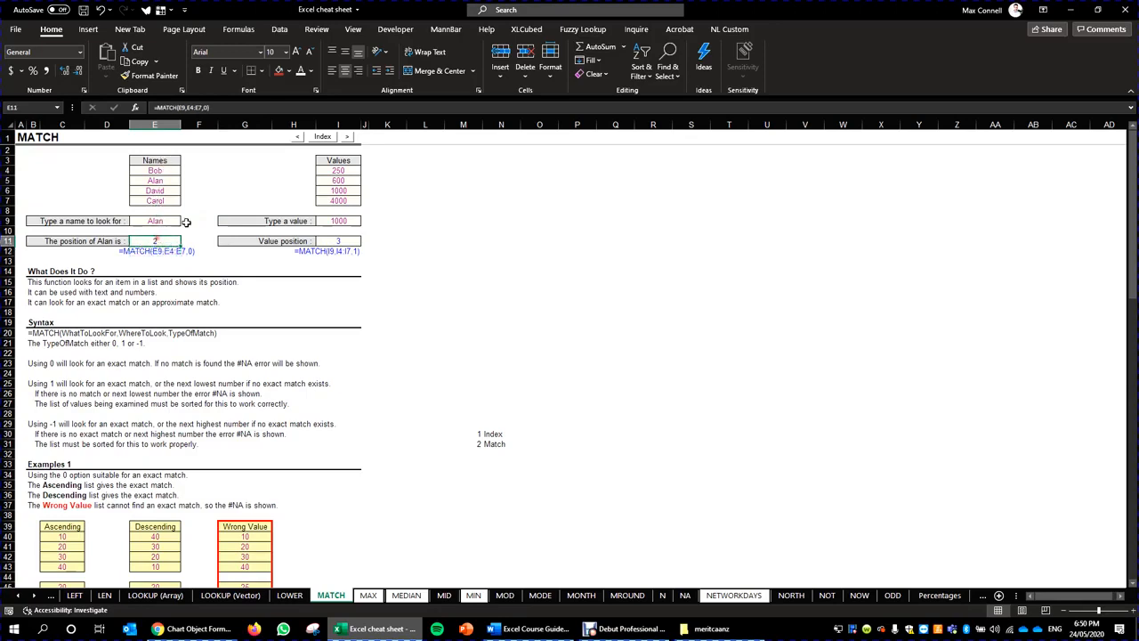
{"action": "left_click", "coordinate": [420, 301]}
- Inspect the lookup value, lookup array and match type arguments of the MATCH formulas in I11 and E11
{"action": "double_click", "coordinate": [352, 243]}
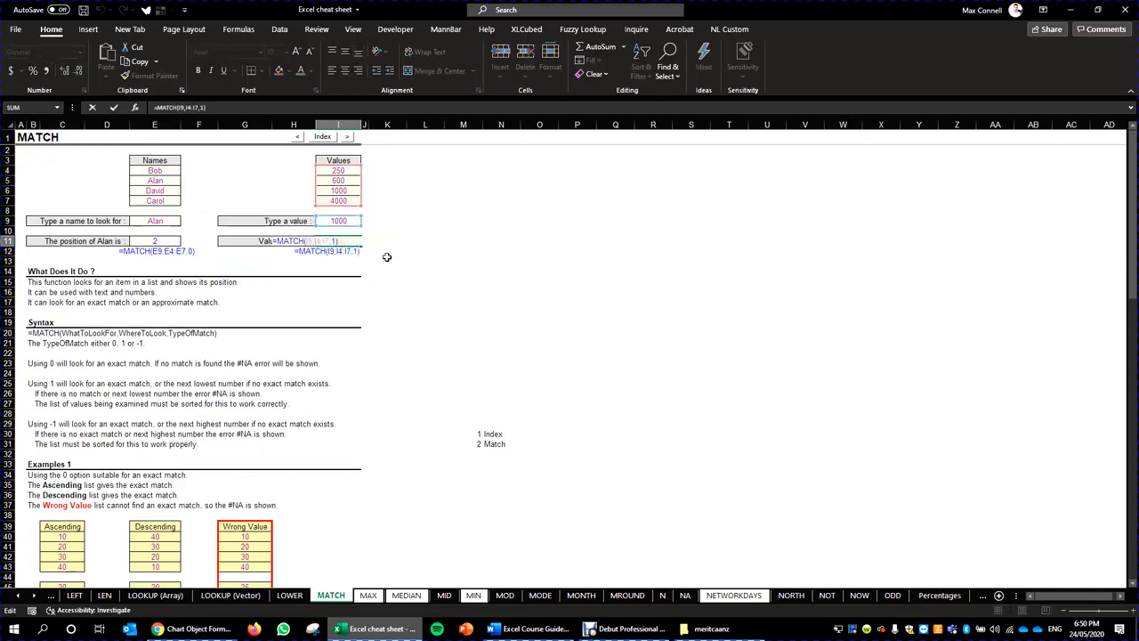
{"action": "key", "text": "Escape"}
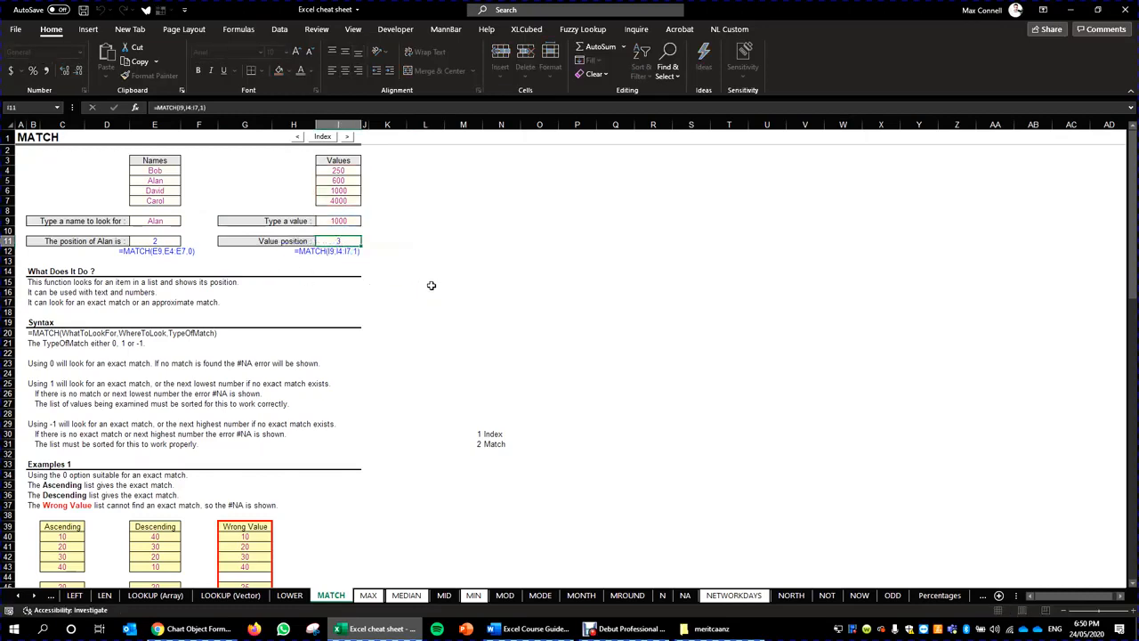
{"action": "double_click", "coordinate": [339, 239]}
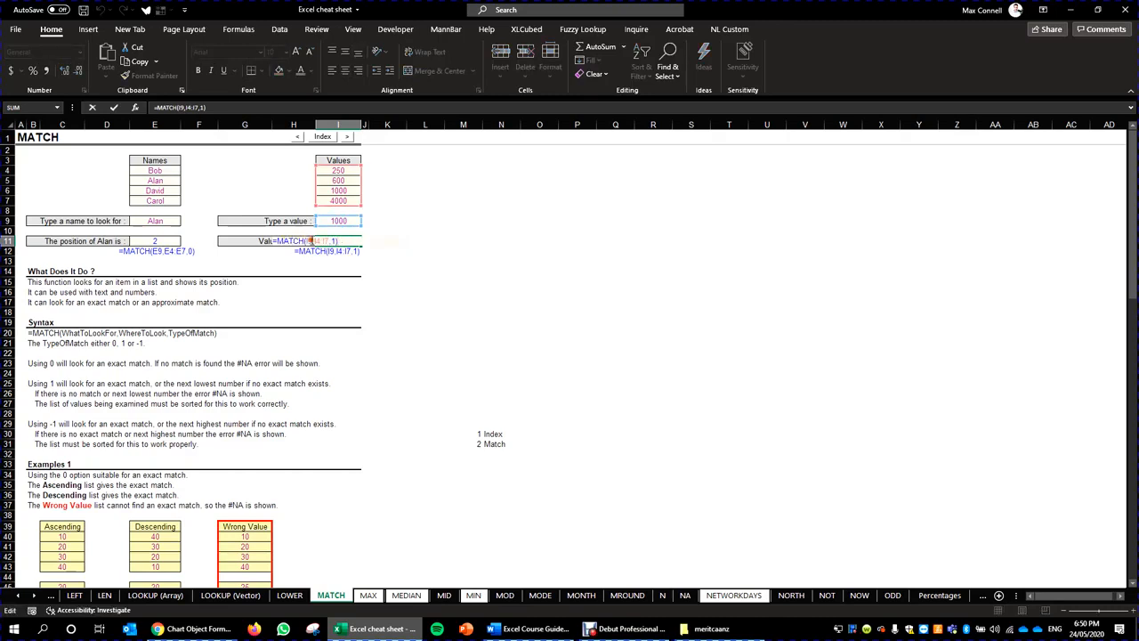
{"action": "left_click", "coordinate": [309, 241]}
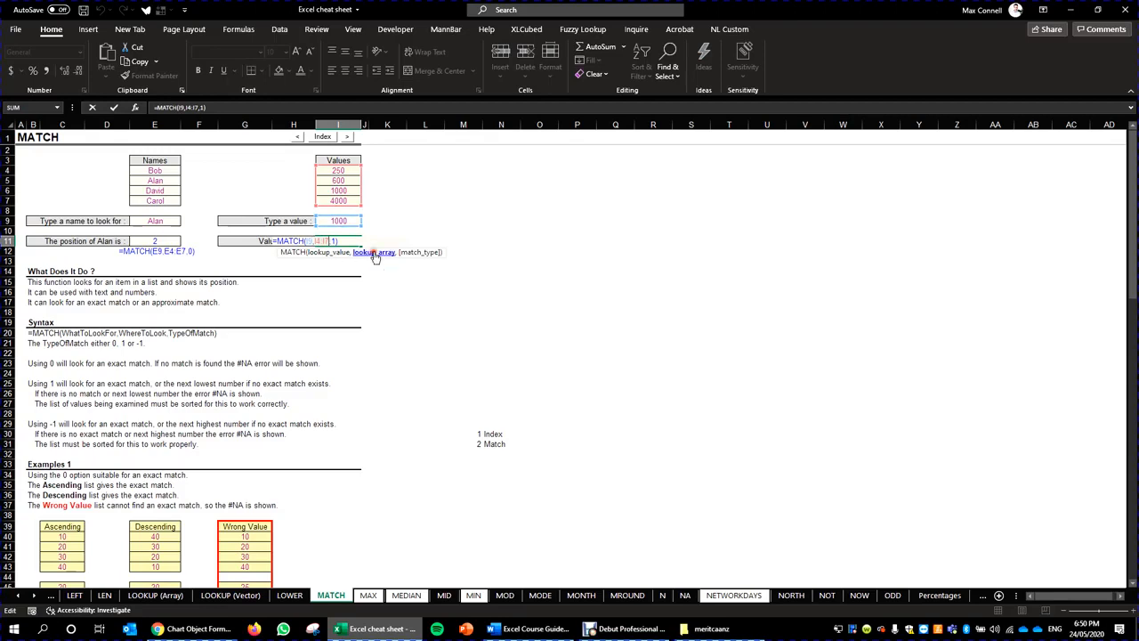
{"action": "left_click", "coordinate": [324, 240]}
{"action": "left_click", "coordinate": [432, 252]}
{"action": "double_click", "coordinate": [163, 242]}
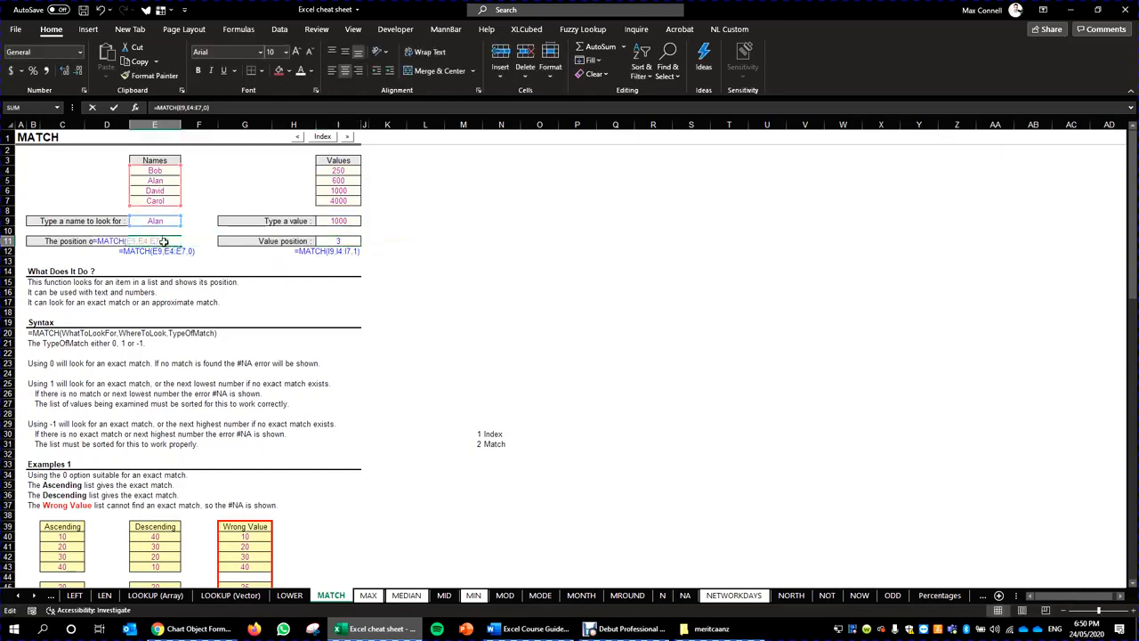
{"action": "key", "text": "Escape"}
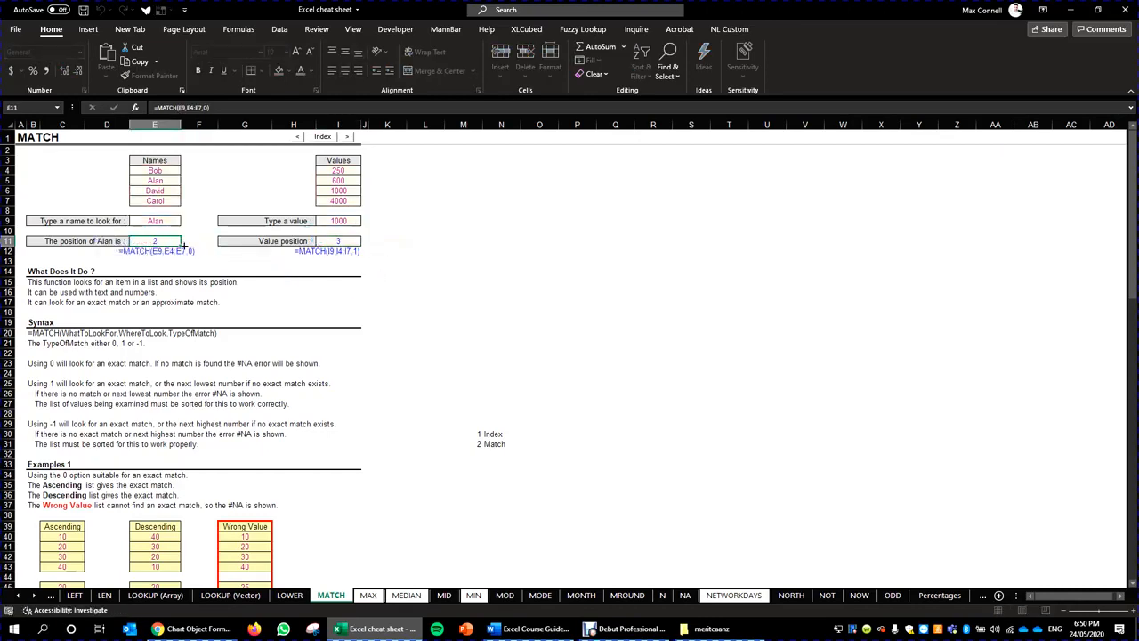
- Start a trial entry -match(a,a, in cell N12 to view the match type options, and discard it
{"action": "left_click", "coordinate": [155, 251]}
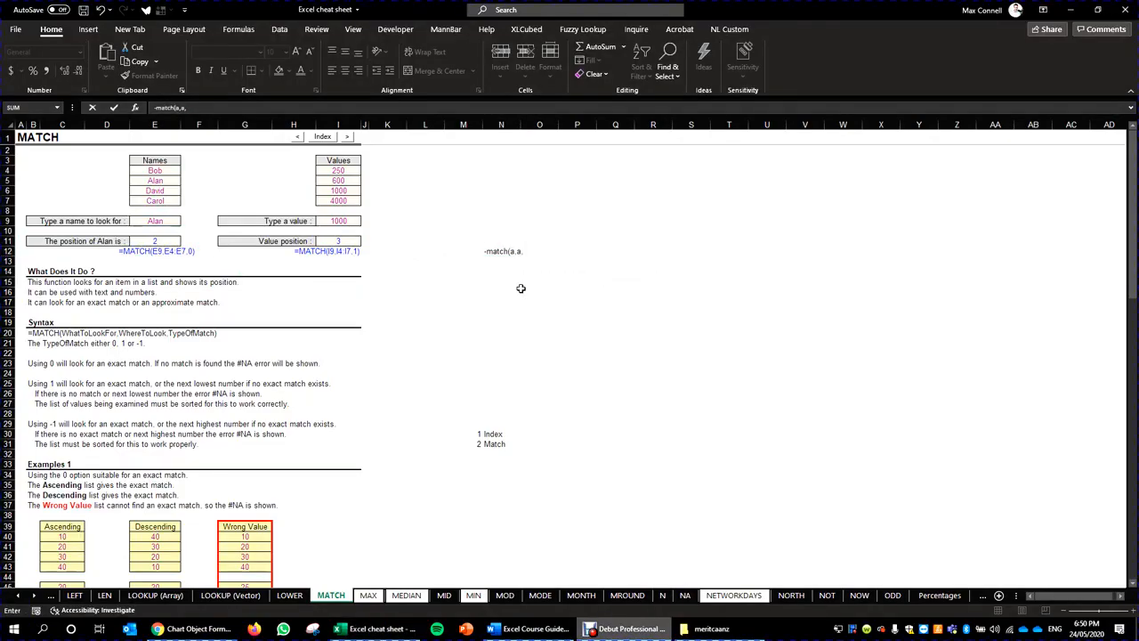
{"action": "left_click", "coordinate": [498, 247]}
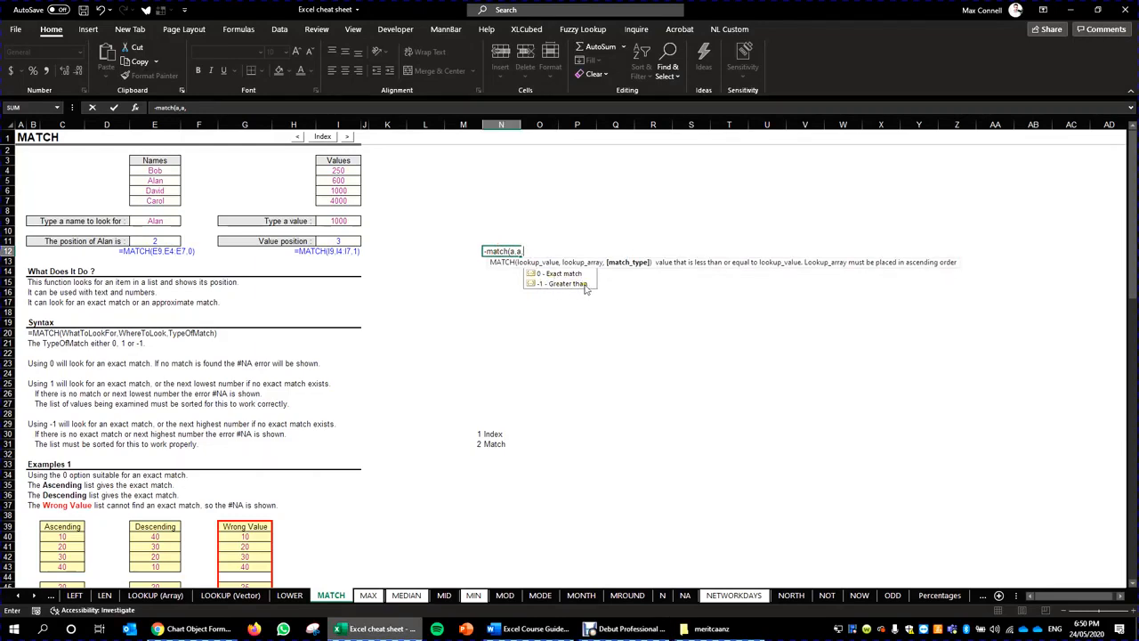
{"action": "left_click", "coordinate": [558, 275]}
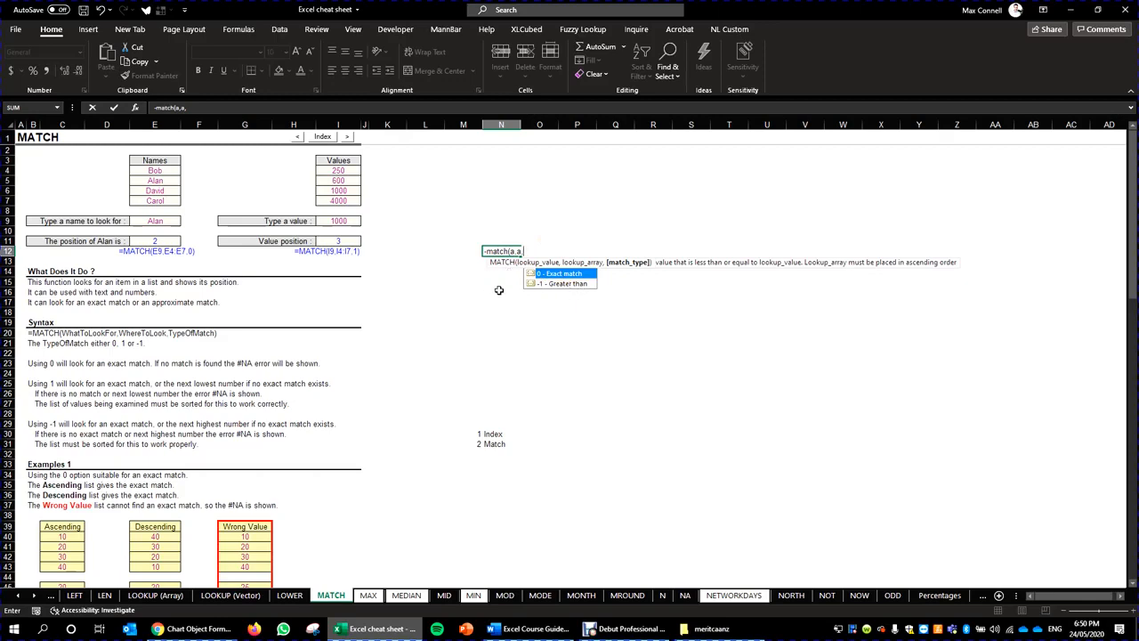
{"action": "key", "text": "Escape"}
{"action": "key", "text": "Escape"}
{"action": "left_click", "coordinate": [155, 241]}
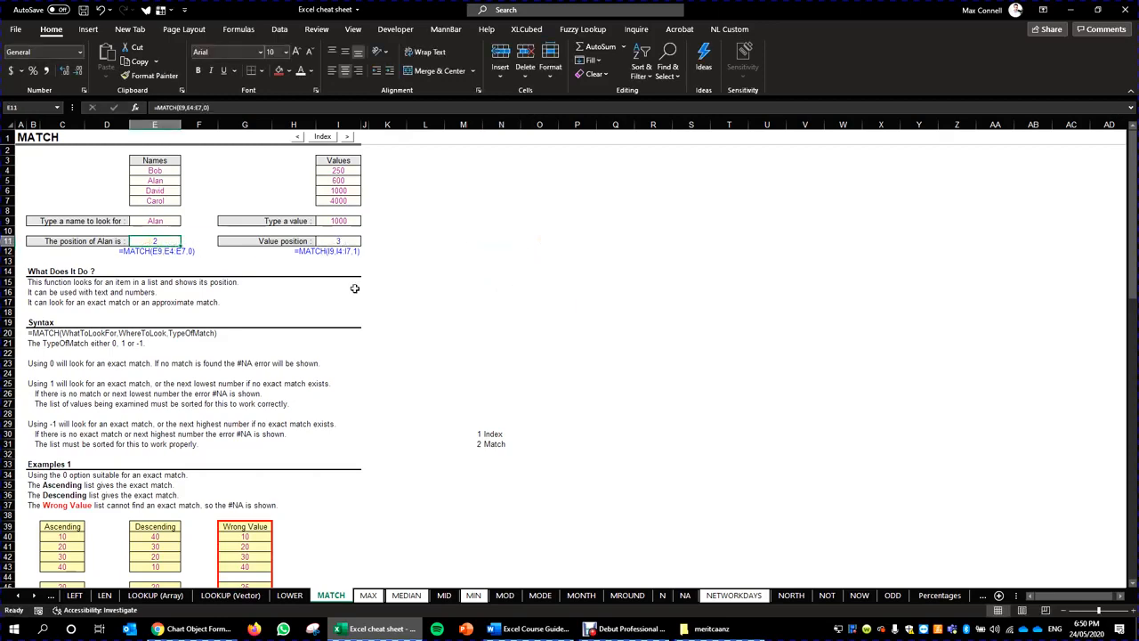
{"action": "left_click", "coordinate": [370, 322]}
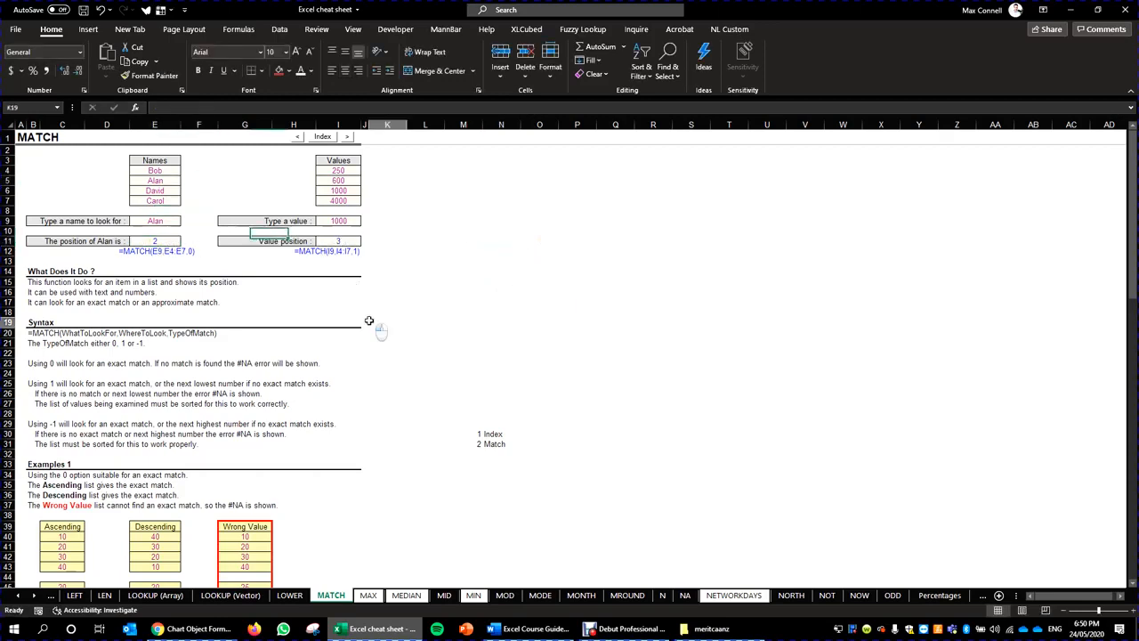
- Open the INDEX sheet and select the number of weeks required in cell G11
{"action": "scroll", "coordinate": [448, 323], "scroll_direction": "down", "scroll_amount": 9}
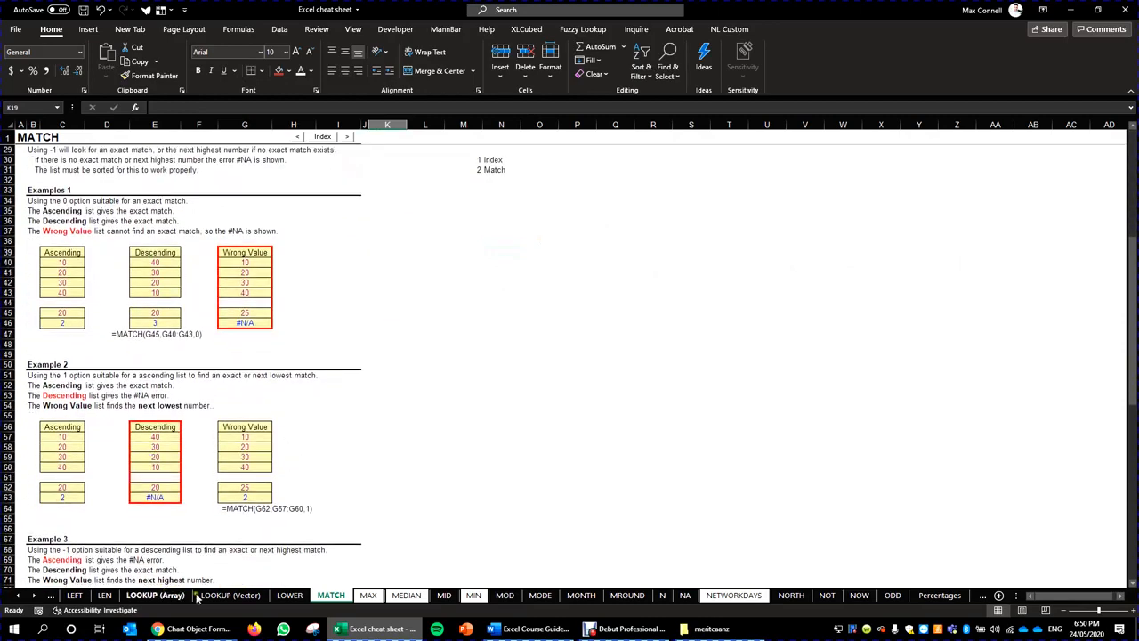
{"action": "right_click", "coordinate": [40, 597]}
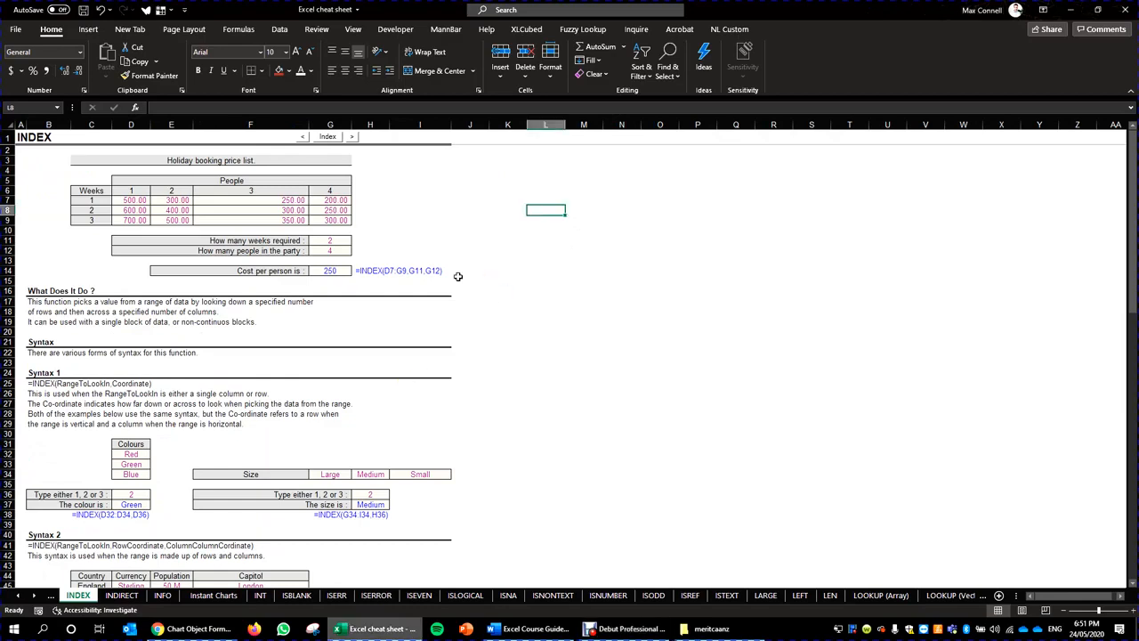
{"action": "left_click", "coordinate": [346, 242]}
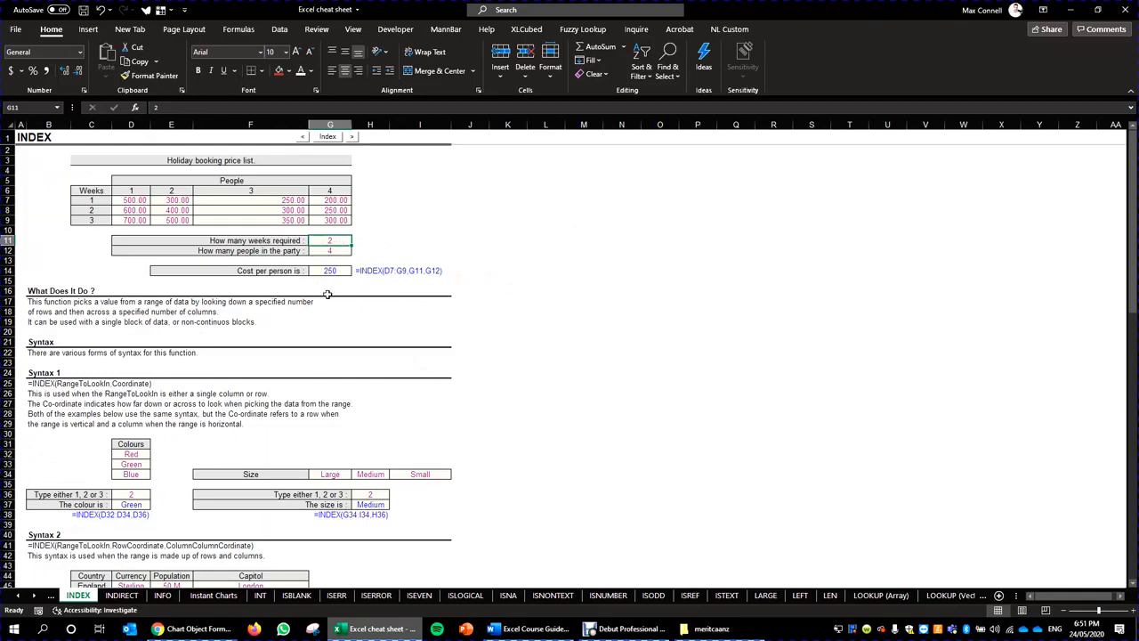
- Outline the blank block K3:S21 as a sample range and fill cell N7 inside it with dark red
{"action": "left_click", "coordinate": [461, 180]}
{"action": "left_click_drag", "start_coordinate": [514, 160], "coordinate": [811, 340]}
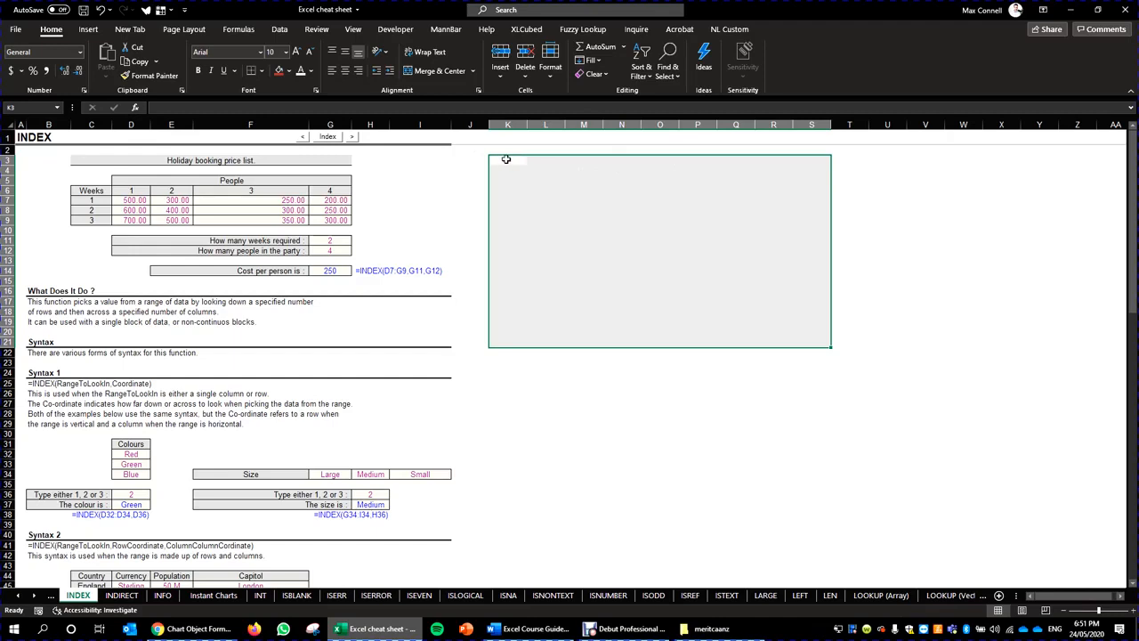
{"action": "left_click", "coordinate": [620, 201]}
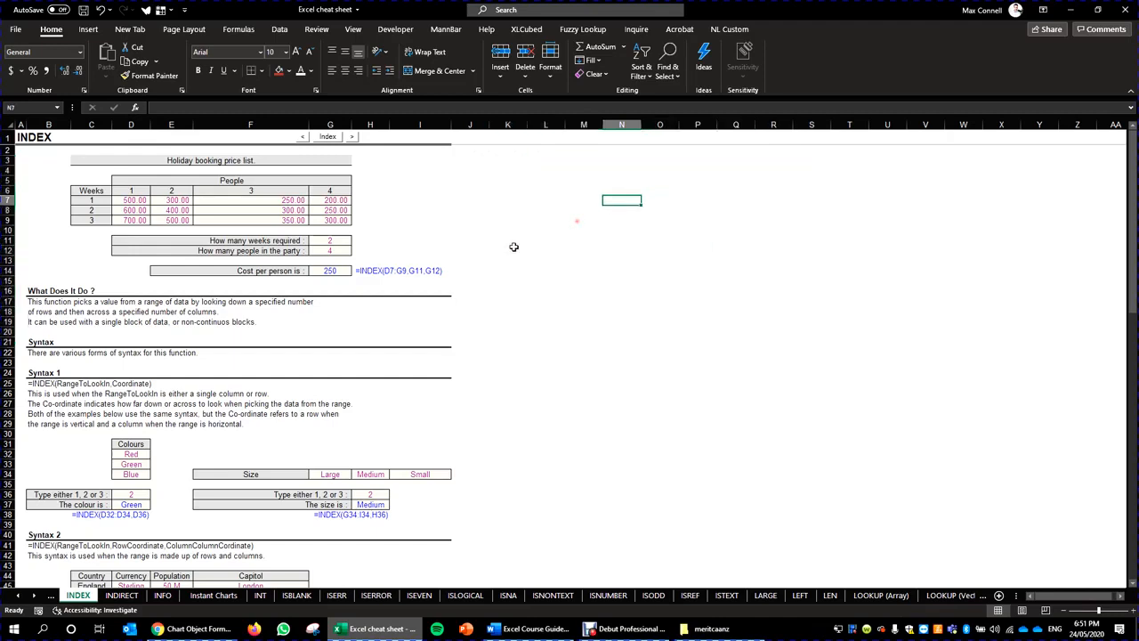
{"action": "left_click", "coordinate": [278, 70]}
{"action": "left_click", "coordinate": [470, 210]}
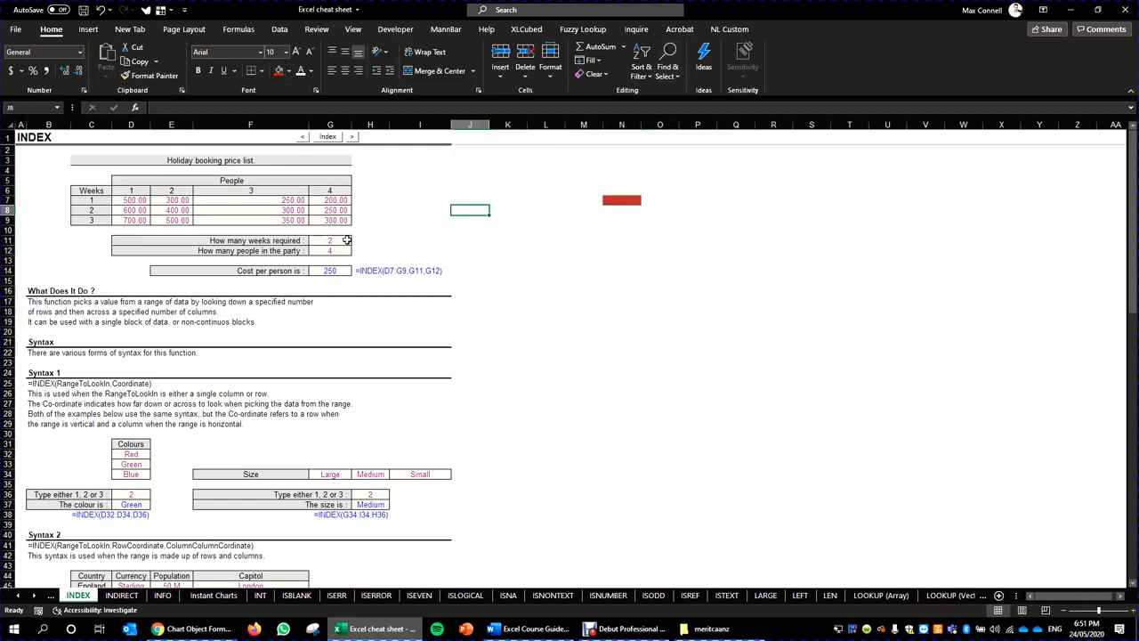
- Examine the weeks required in G11 against the Weeks rows and People column headings of the price list
{"action": "double_click", "coordinate": [347, 242]}
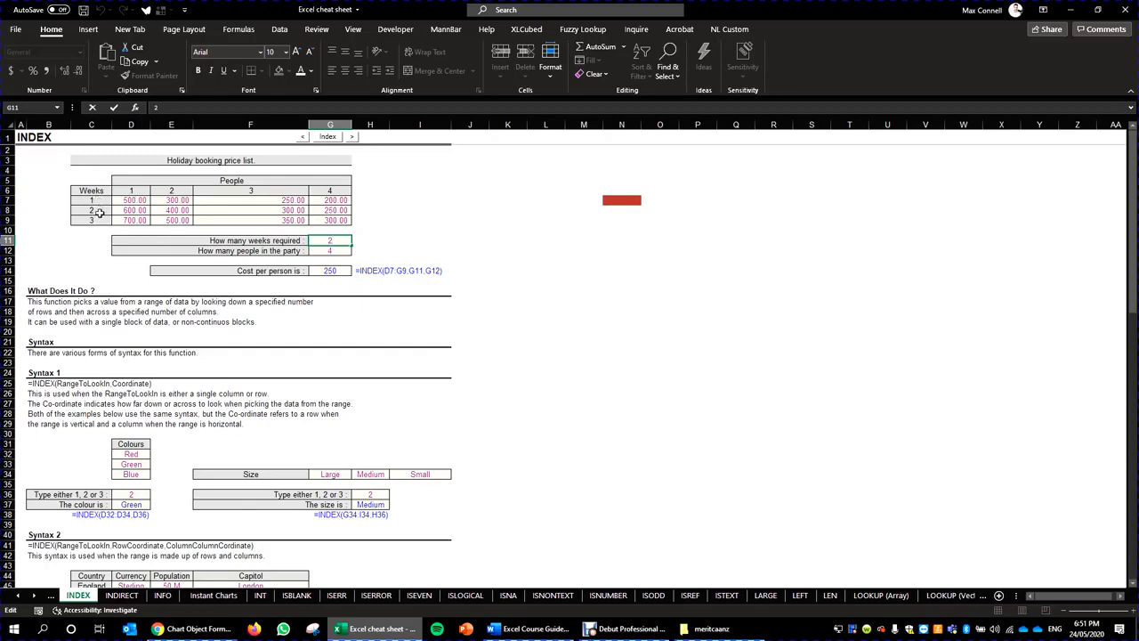
{"action": "left_click_drag", "start_coordinate": [133, 191], "coordinate": [338, 191]}
{"action": "left_click", "coordinate": [169, 190]}
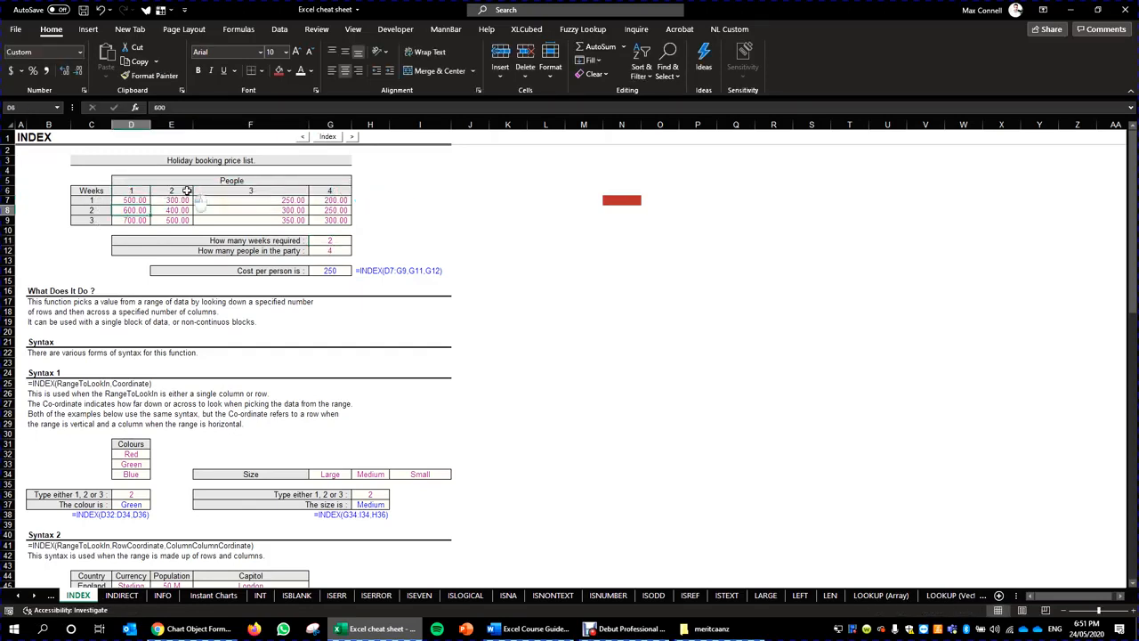
{"action": "left_click", "coordinate": [341, 239]}
{"action": "left_click", "coordinate": [181, 191]}
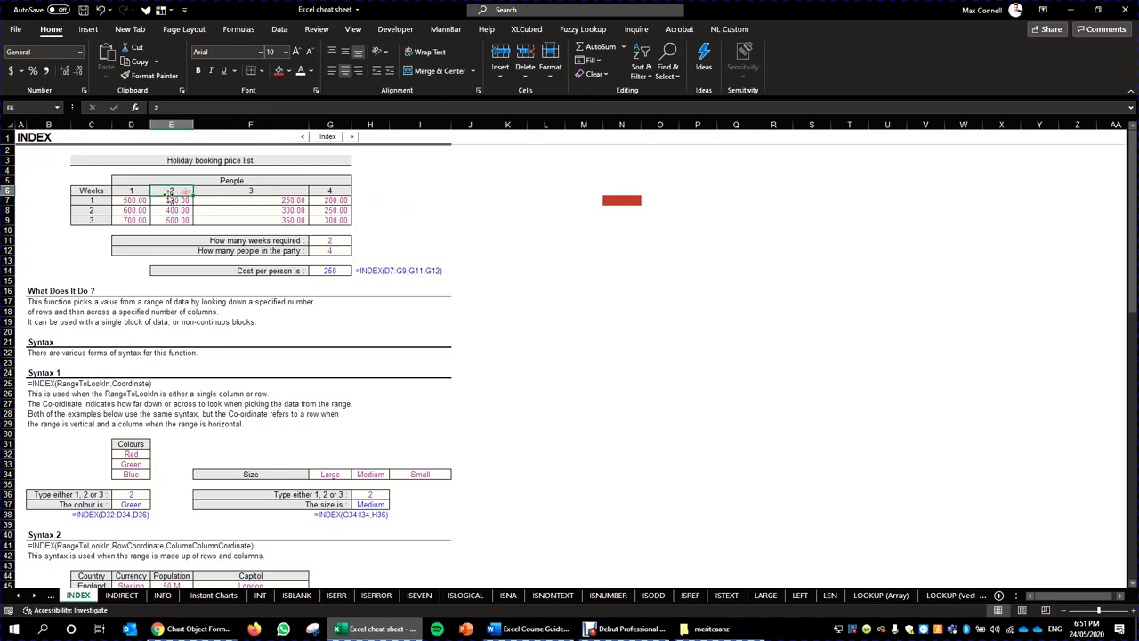
- Fill the price for 2 weeks and 4 people, cell G8, with dark red
{"action": "left_click_drag", "start_coordinate": [92, 210], "coordinate": [331, 210]}
{"action": "left_click", "coordinate": [331, 210]}
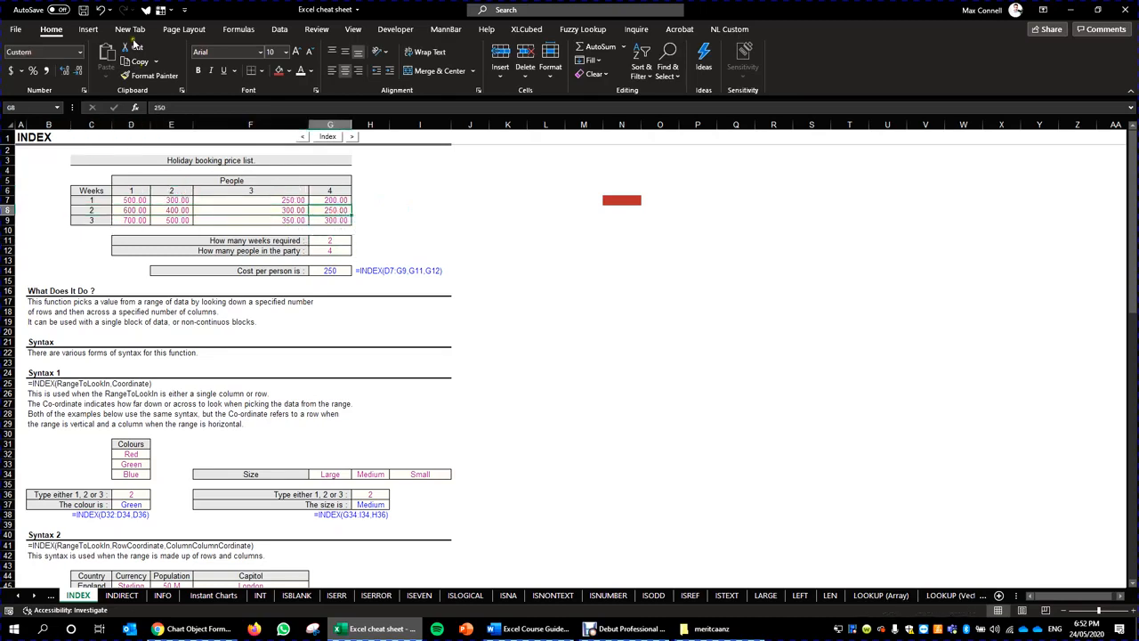
{"action": "left_click", "coordinate": [279, 71]}
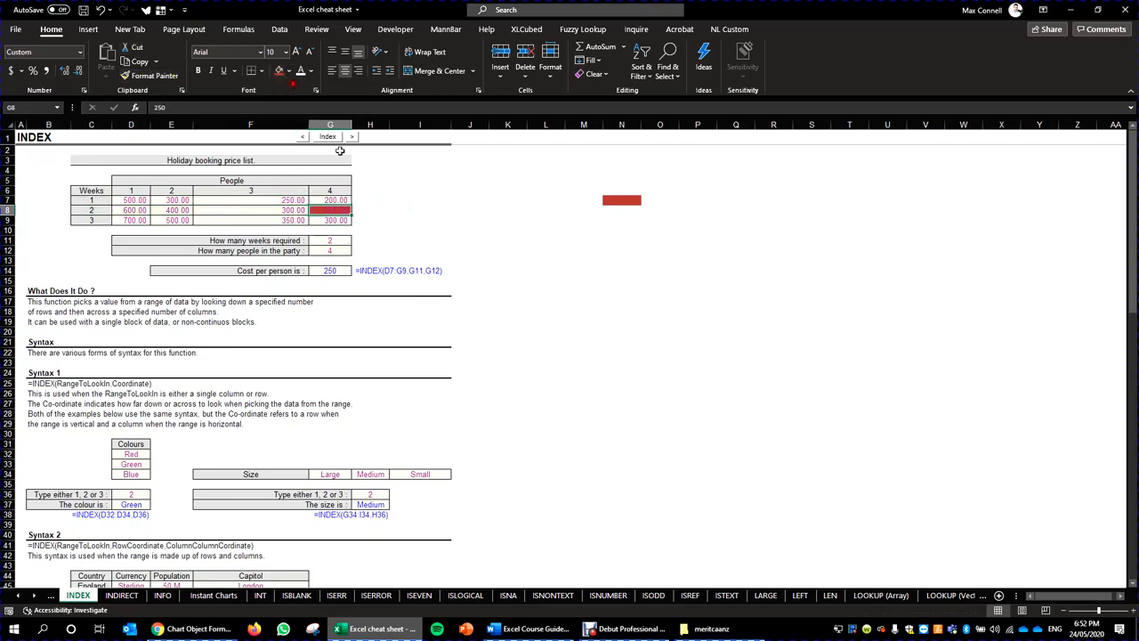
- Inspect the cell references used by the cost per person INDEX formula in G14
{"action": "double_click", "coordinate": [339, 271]}
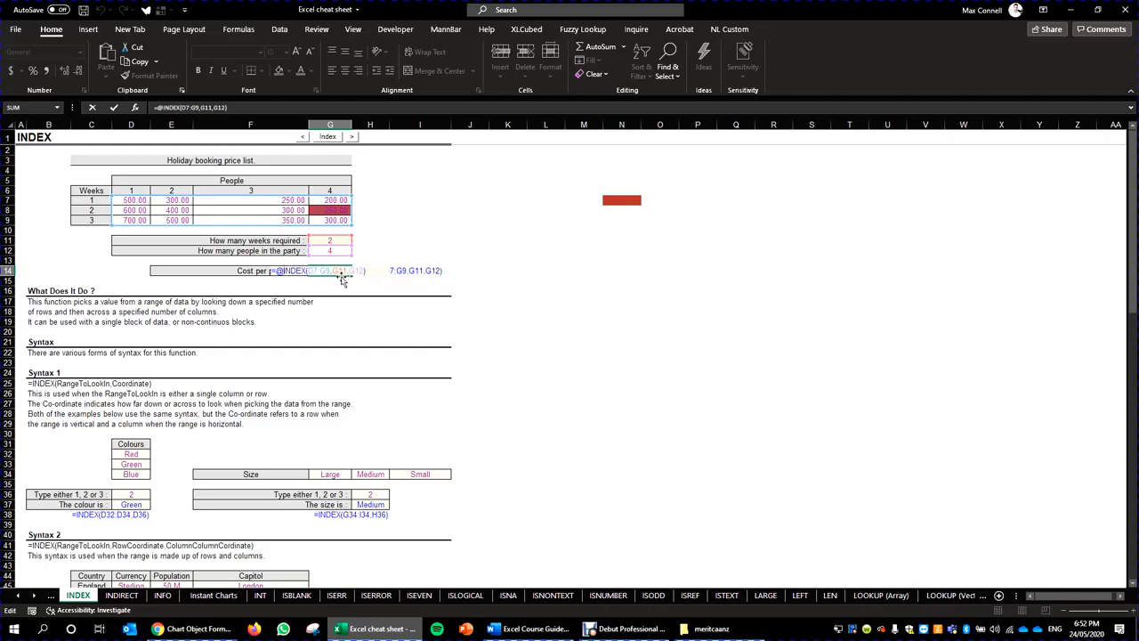
{"action": "key", "text": "Escape"}
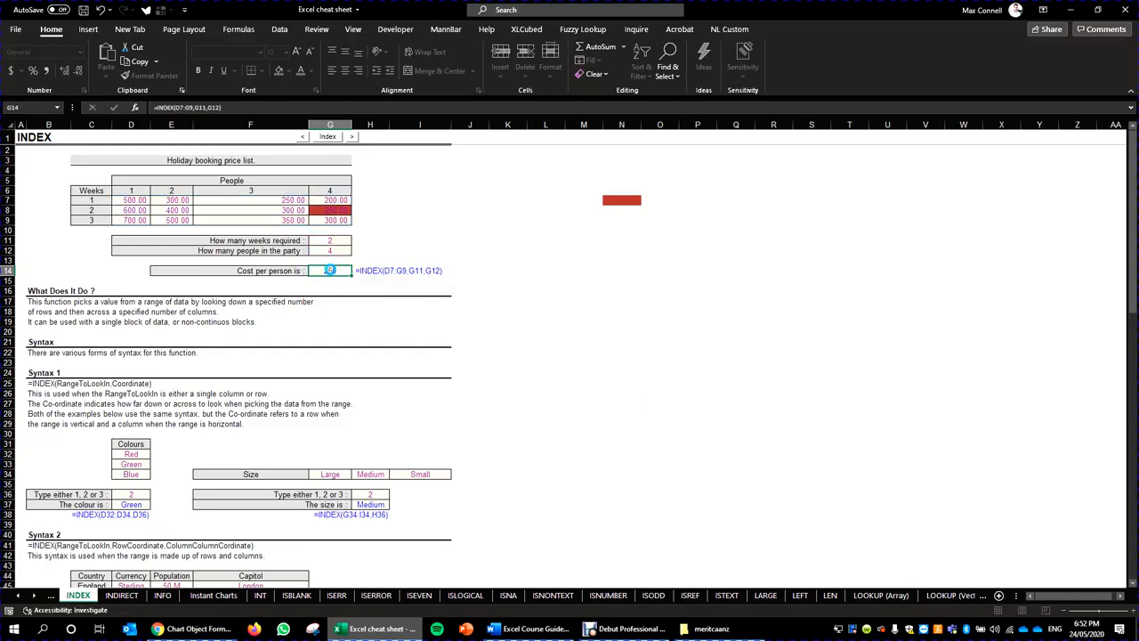
- Replace the Weeks row labels in C7:C9 of the price list with the letters a, b and c
{"action": "double_click", "coordinate": [330, 271]}
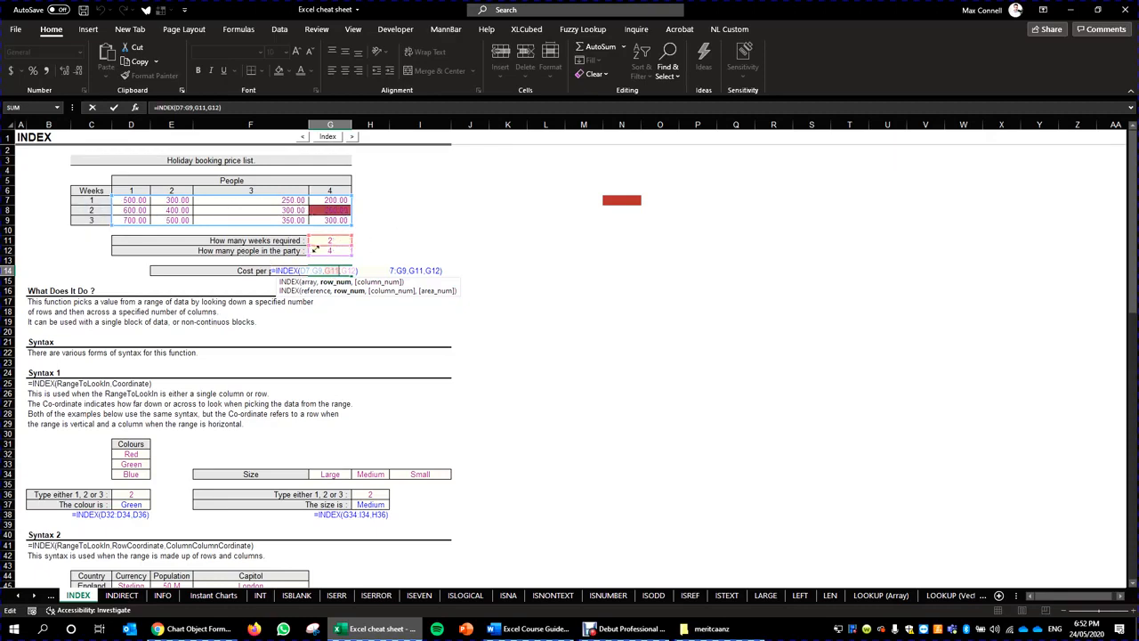
{"action": "left_click", "coordinate": [103, 203]}
{"action": "type", "text": "a"}
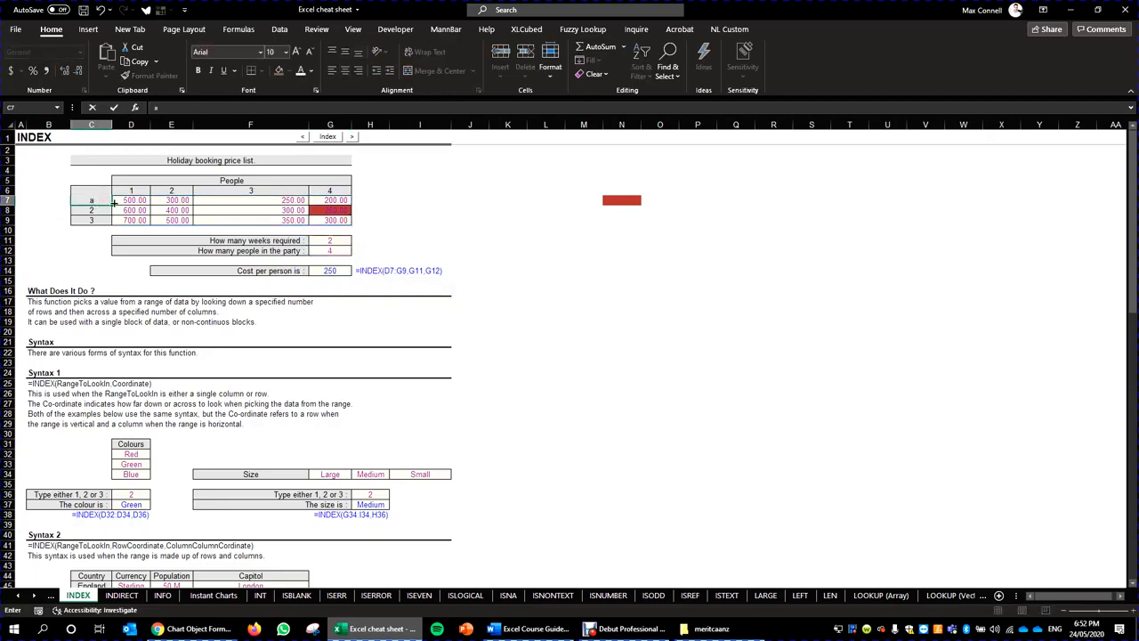
{"action": "key", "text": "Return"}
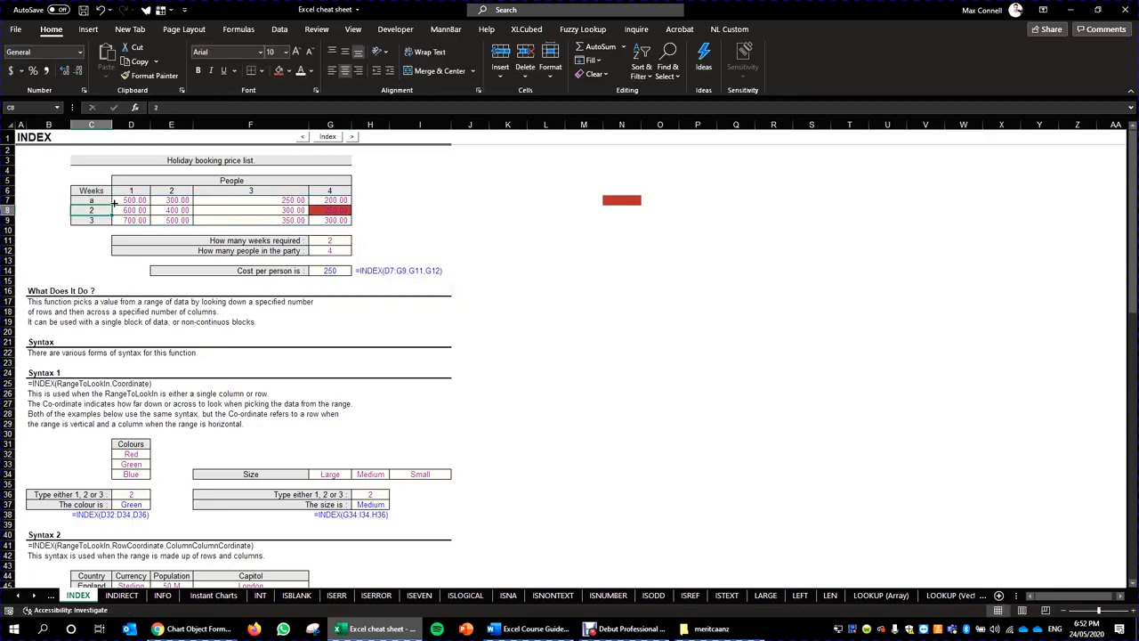
{"action": "type", "text": "b"}
{"action": "key", "text": "Return"}
{"action": "type", "text": "c"}
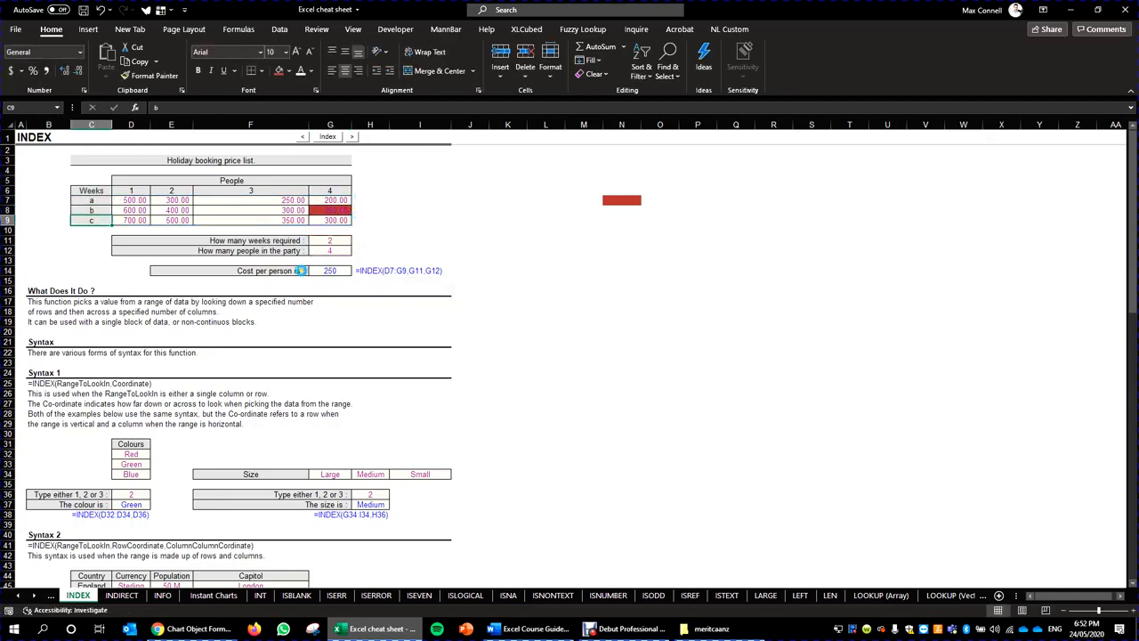
- Try a as the weeks required in G11, and undo that entry together with the lettered row labels
{"action": "left_click", "coordinate": [338, 239]}
{"action": "type", "text": "a"}
{"action": "key", "text": "ctrl+Return"}
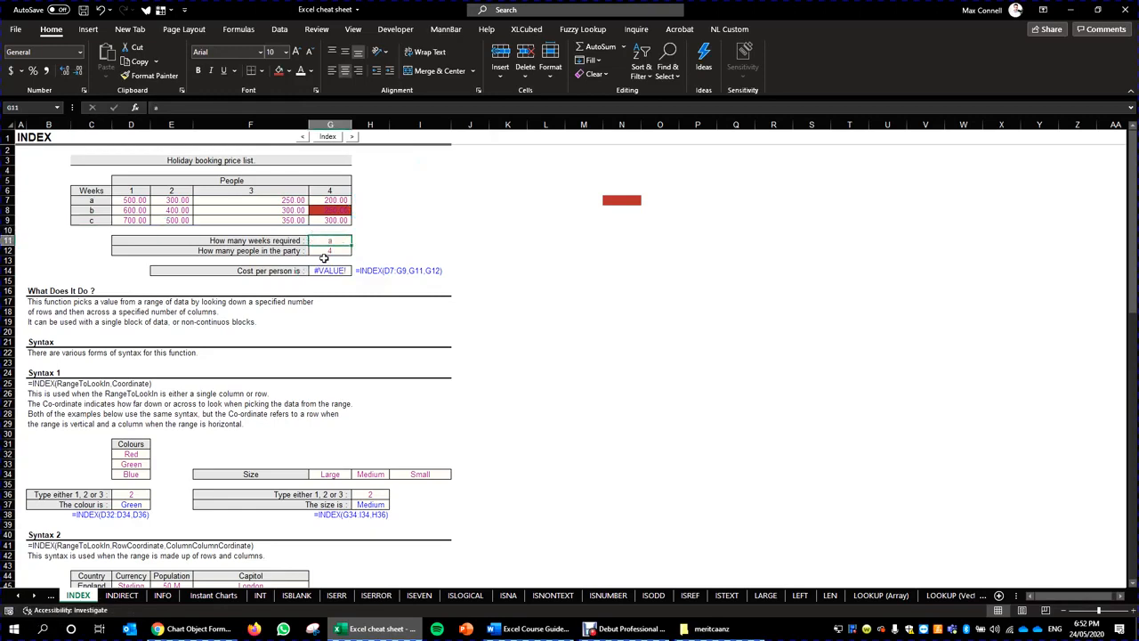
{"action": "key", "text": "ctrl+z"}
{"action": "key", "text": "ctrl+z"}
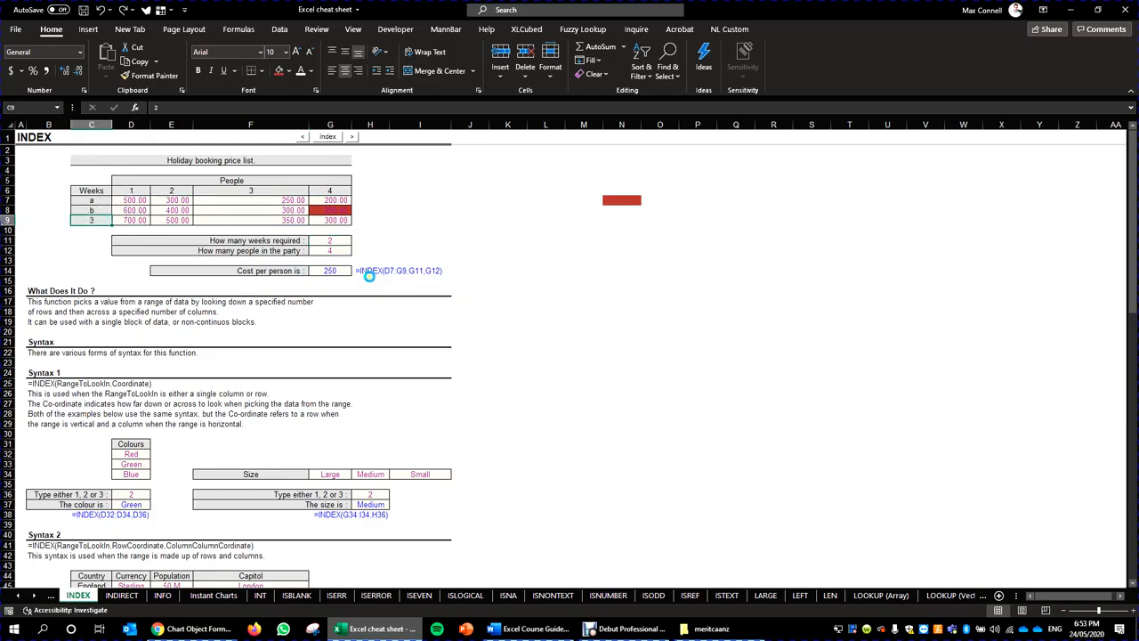
{"action": "key", "text": "ctrl+z"}
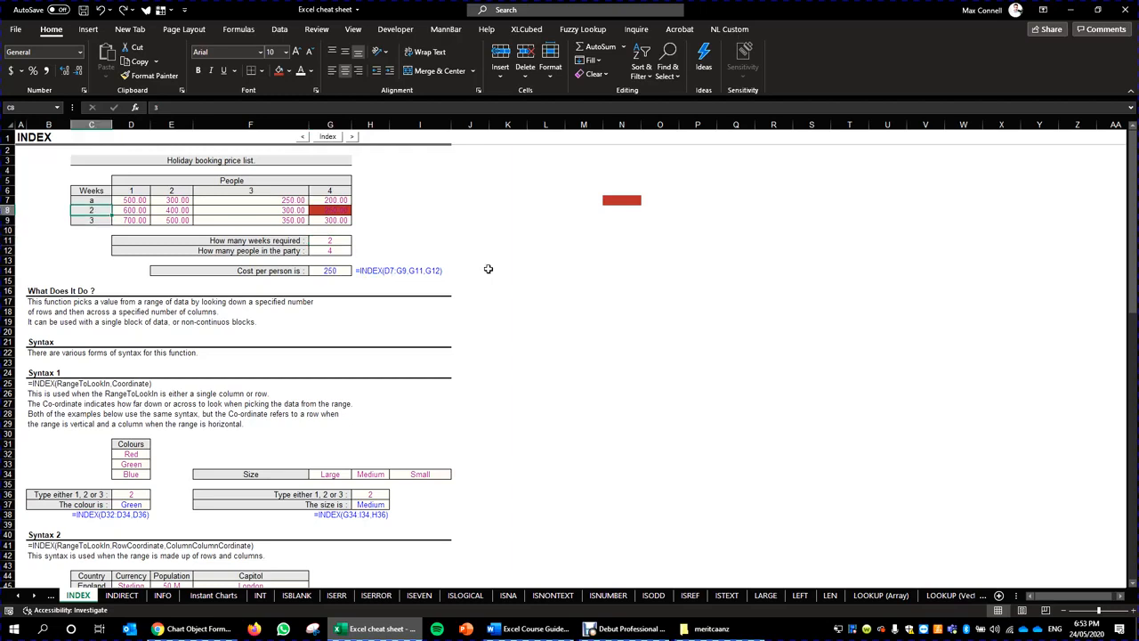
{"action": "key", "text": "ctrl+z"}
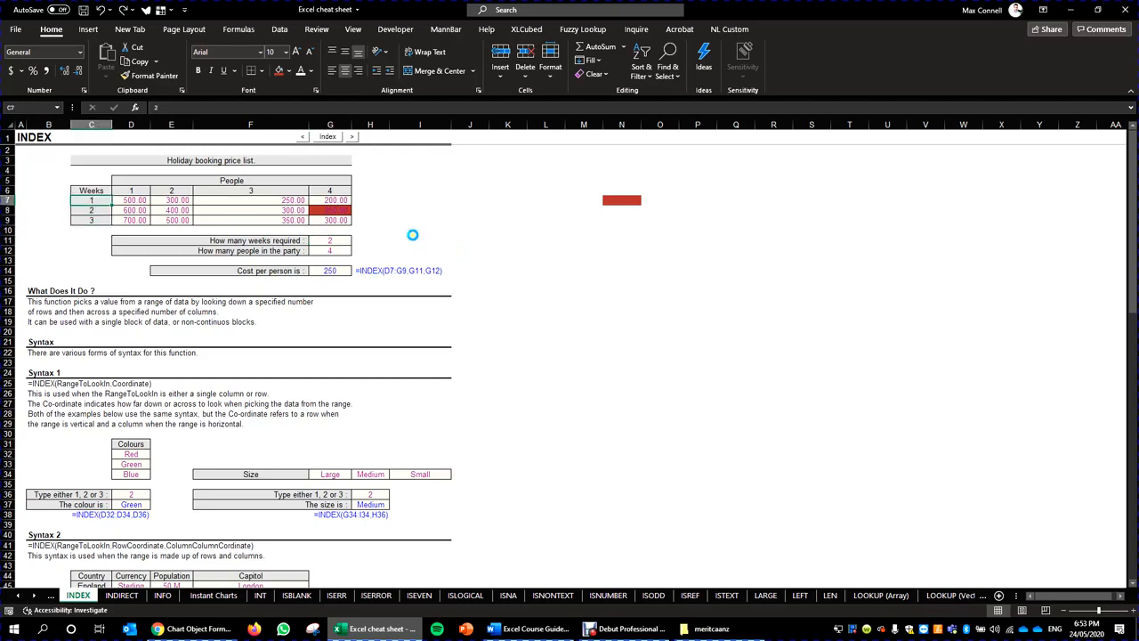
- Inspect which cells the cost per person INDEX formula in G14 uses for its row and column numbers
{"action": "left_click", "coordinate": [420, 240]}
{"action": "left_click", "coordinate": [329, 243]}
{"action": "double_click", "coordinate": [329, 271]}
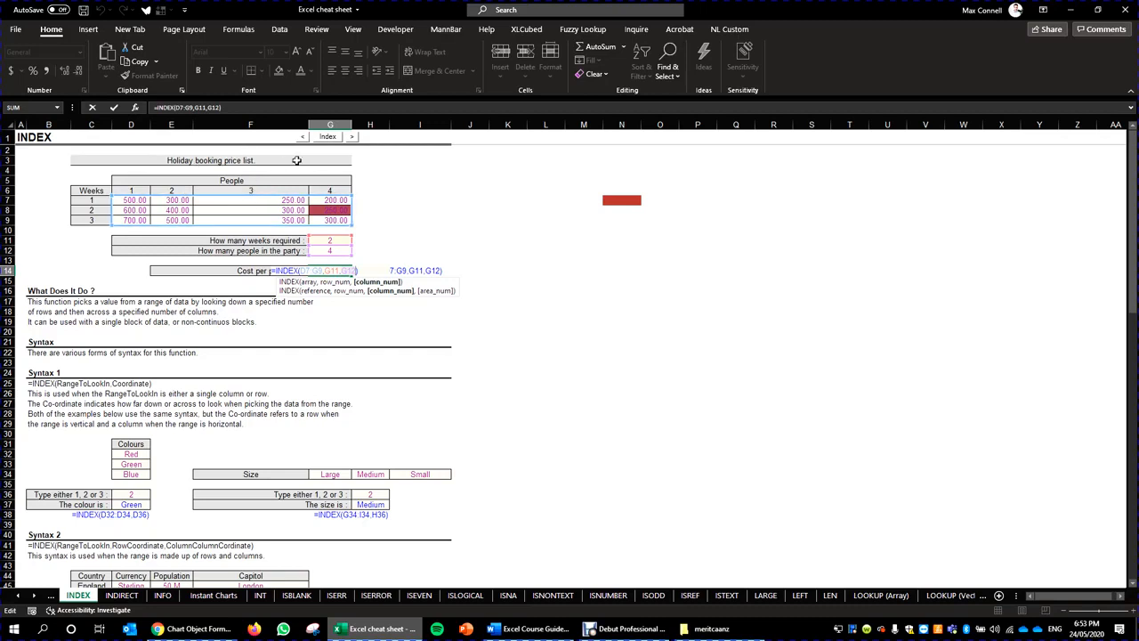
{"action": "key", "text": "ctrl+Return"}
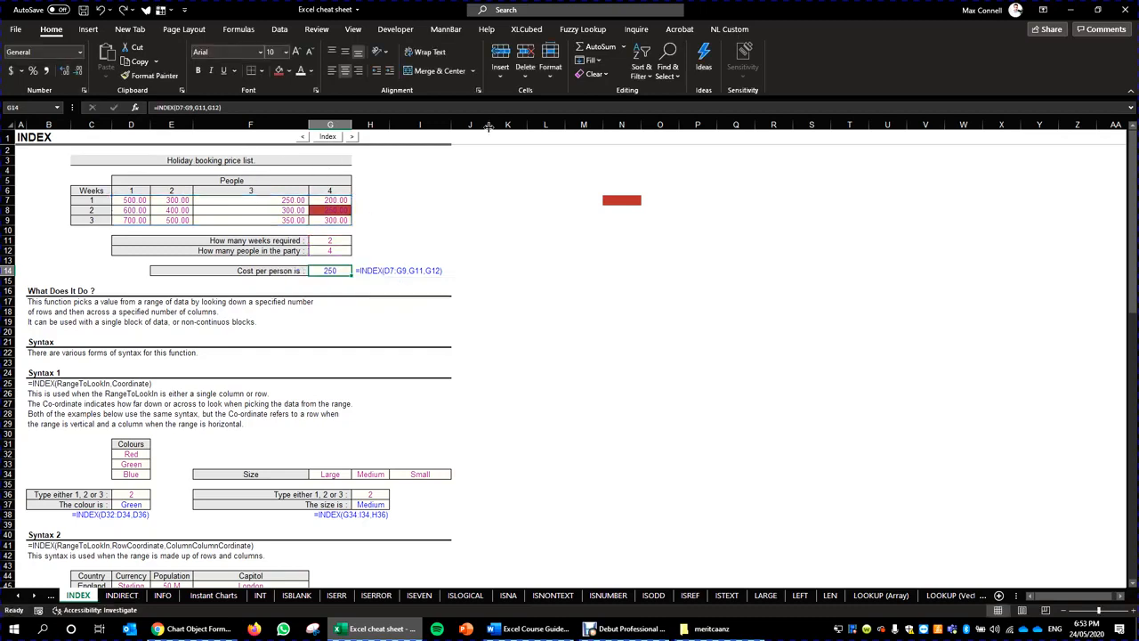
{"action": "left_click", "coordinate": [430, 262]}
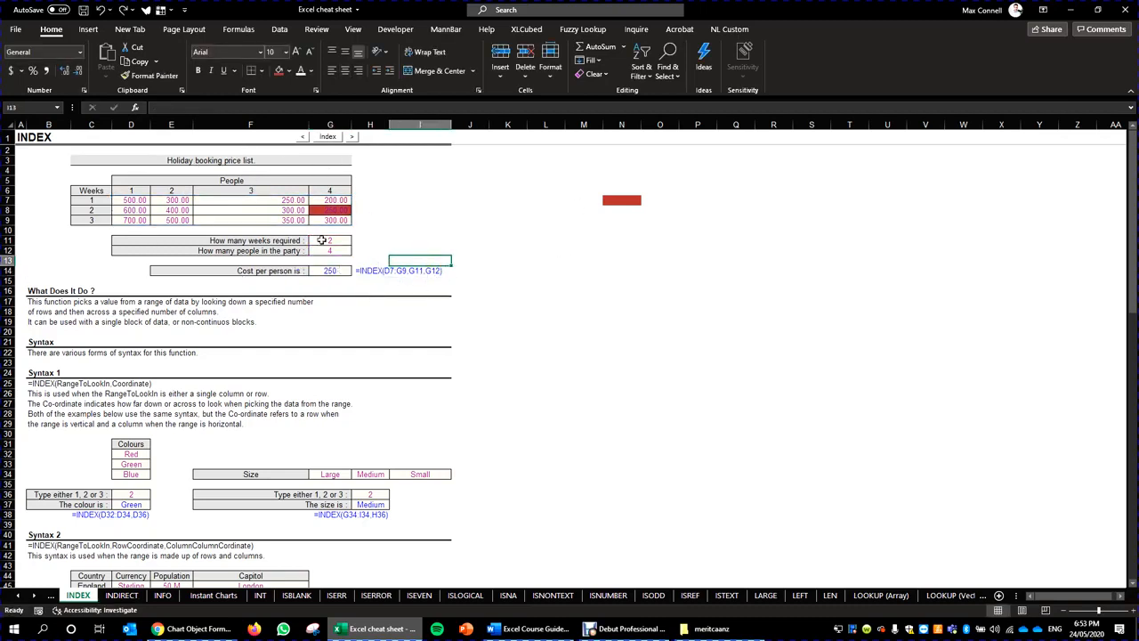
- Trace how INDEX picks G8 from the price range D7:G9 by following row 8 and column G
{"action": "left_click_drag", "start_coordinate": [135, 203], "coordinate": [341, 221]}
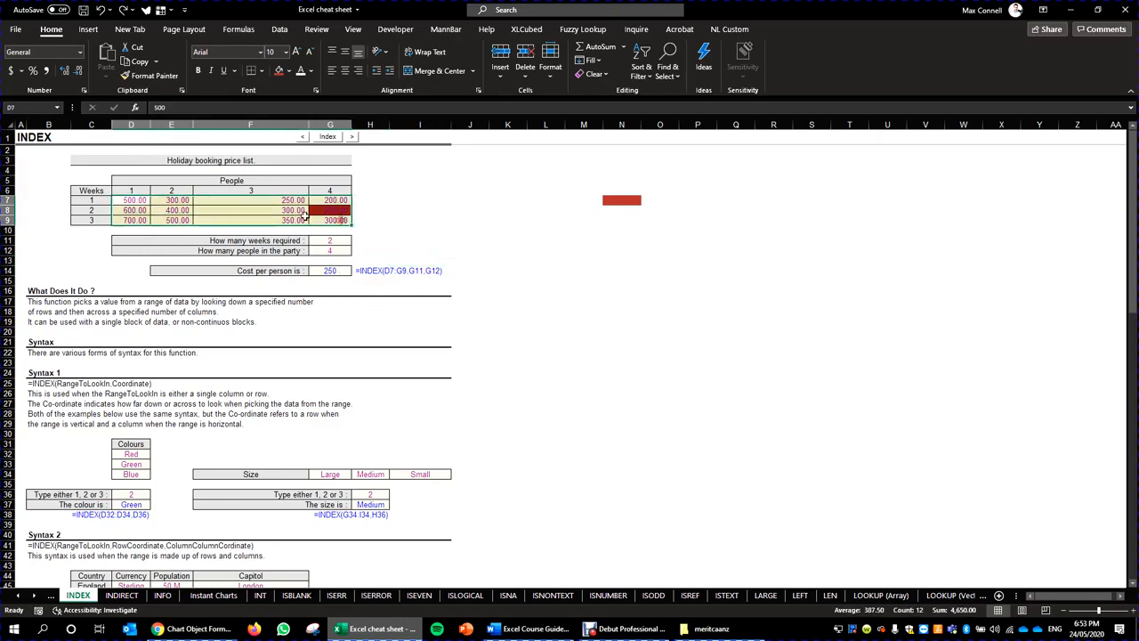
{"action": "left_click", "coordinate": [9, 211]}
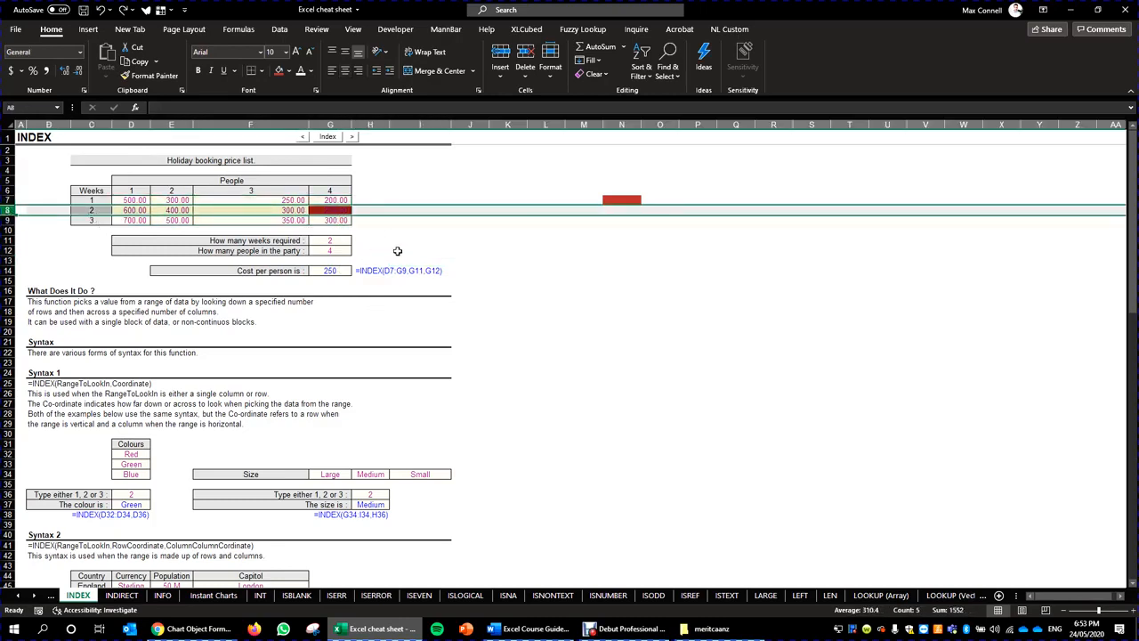
{"action": "left_click", "coordinate": [334, 122]}
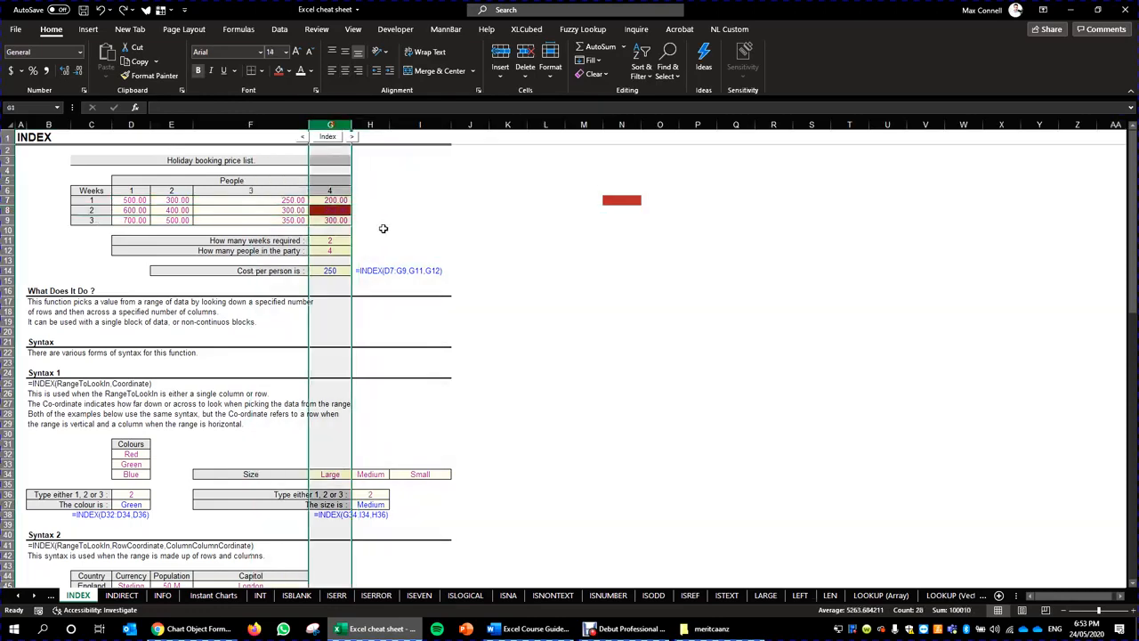
{"action": "left_click", "coordinate": [393, 240]}
{"action": "left_click", "coordinate": [331, 212]}
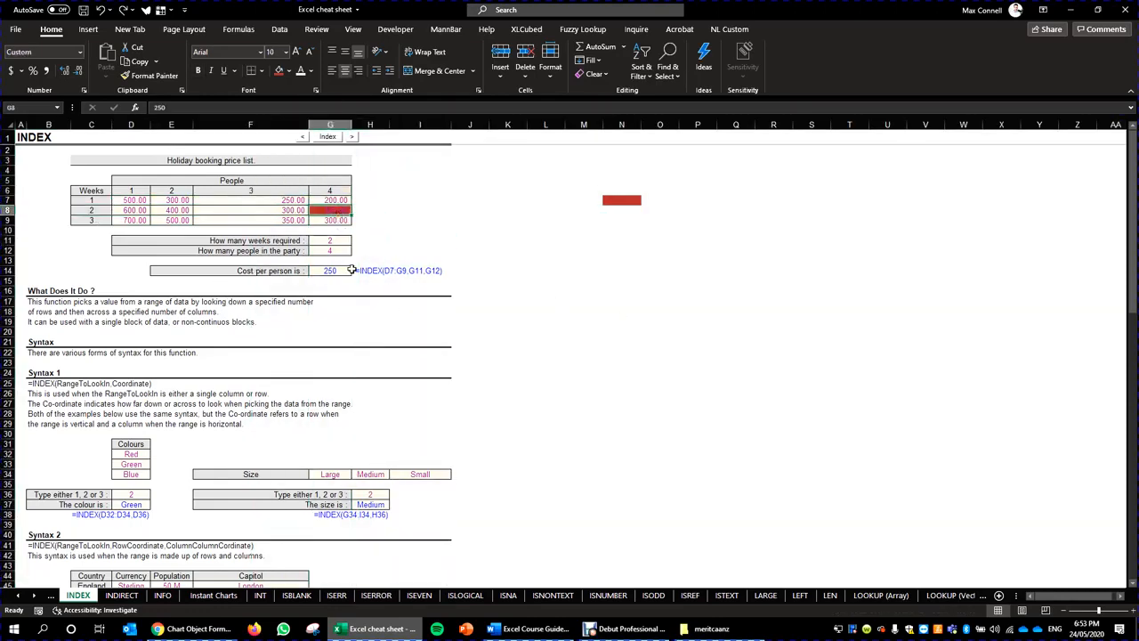
{"action": "left_click", "coordinate": [353, 270]}
{"action": "left_click", "coordinate": [409, 251]}
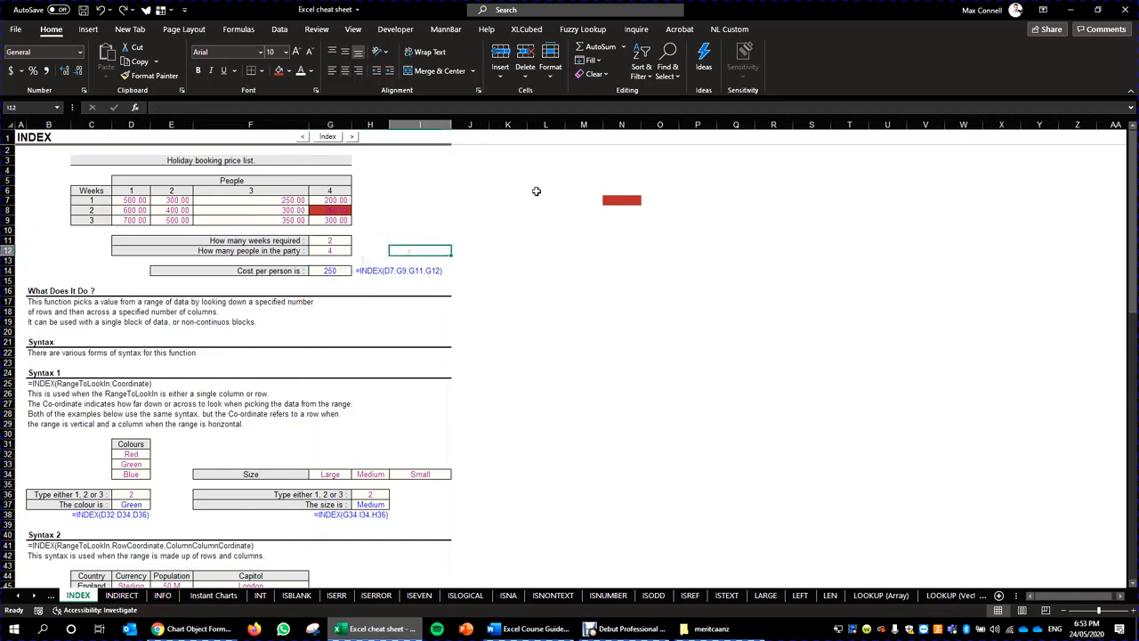
{"action": "left_click", "coordinate": [543, 181]}
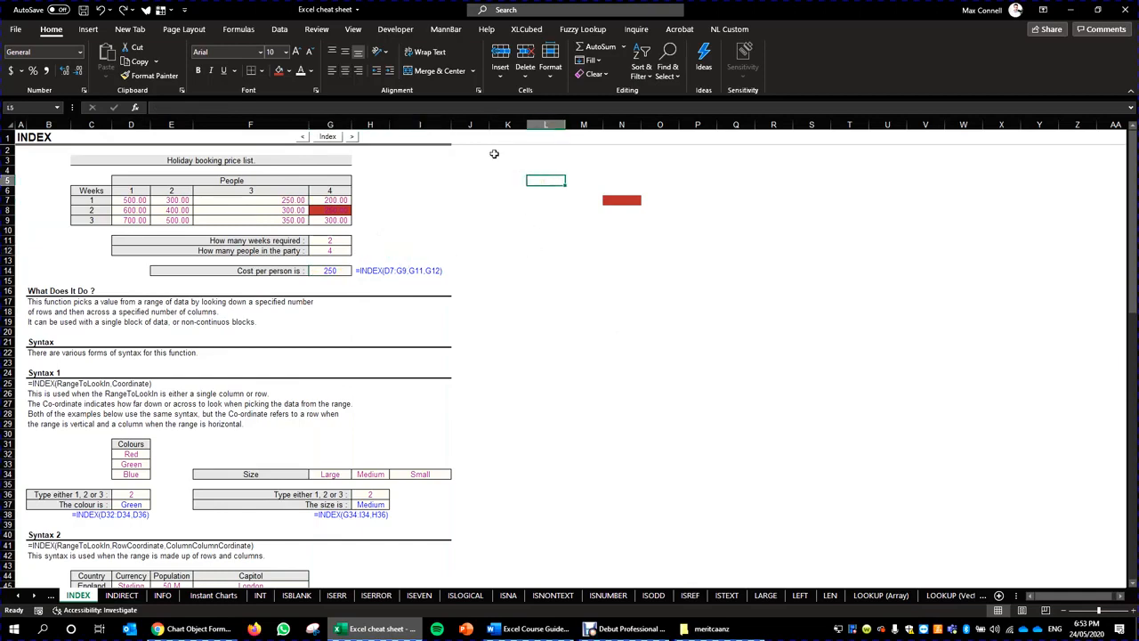
- Relabel the Weeks rows in C7:C9 of the holiday price list as a, b and c
{"action": "left_click", "coordinate": [335, 239]}
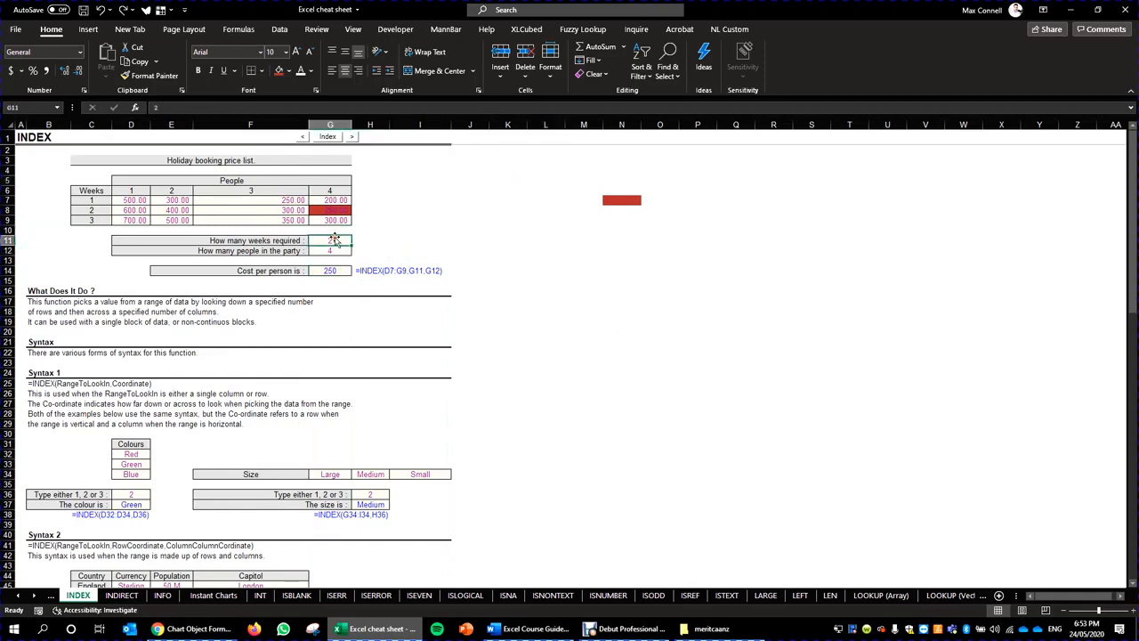
{"action": "left_click", "coordinate": [92, 198]}
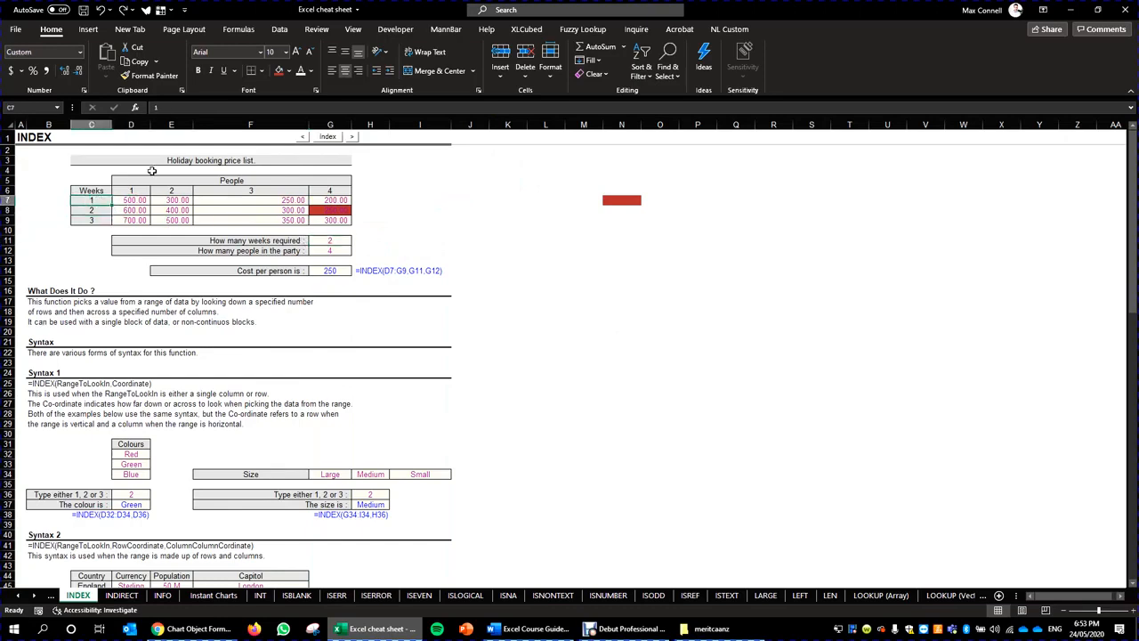
{"action": "type", "text": "a"}
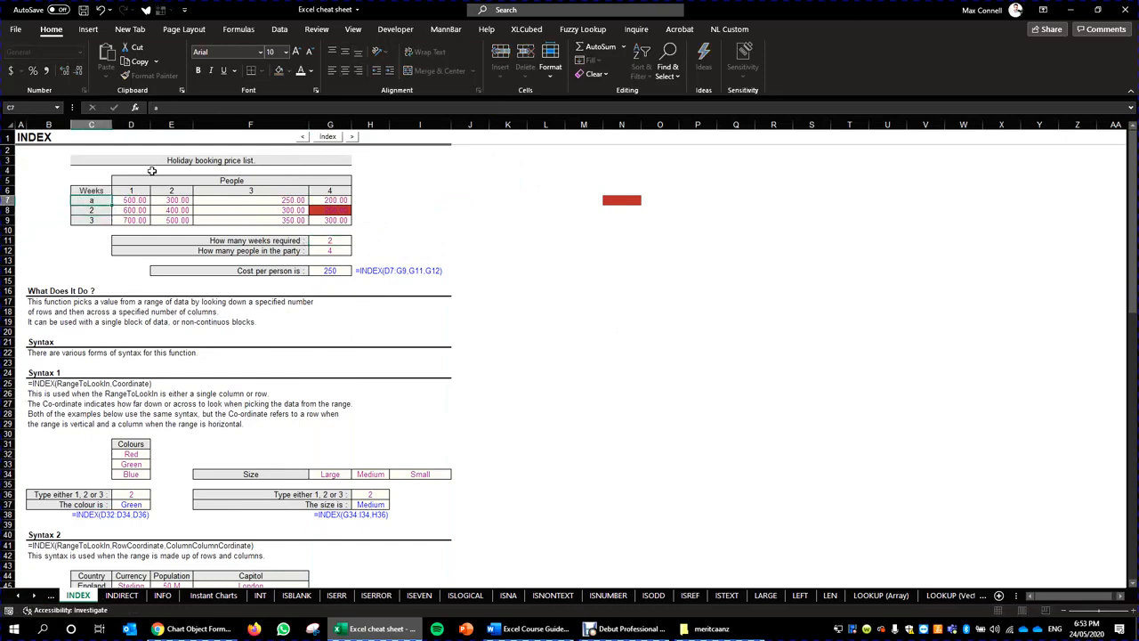
{"action": "key", "text": "Return"}
{"action": "type", "text": "b"}
{"action": "key", "text": "Return"}
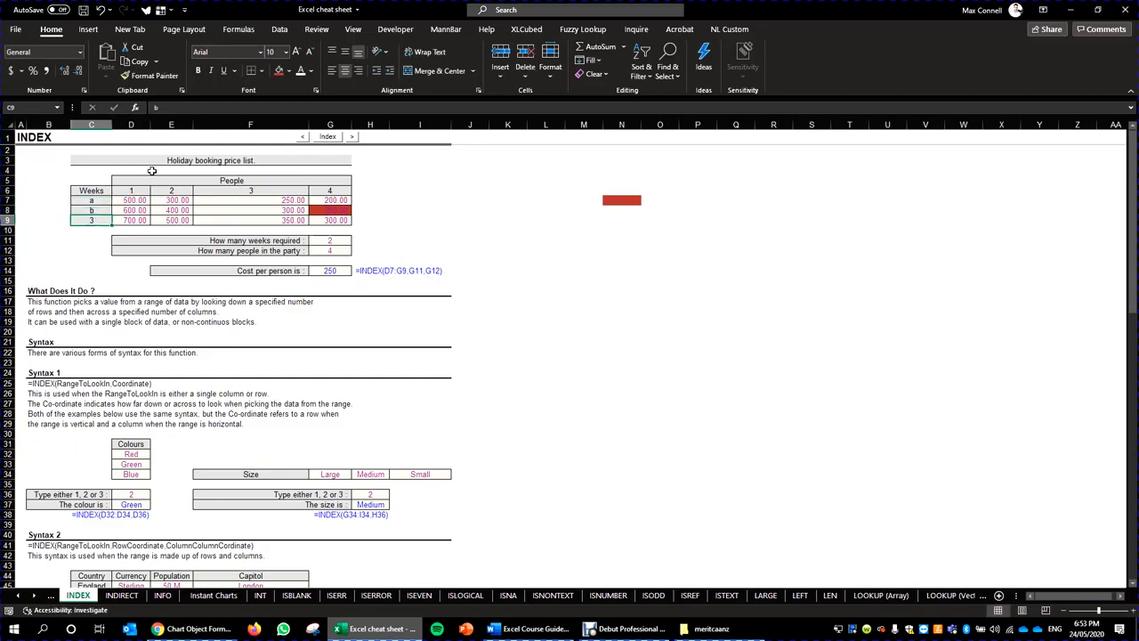
- Compare the weeks required in G11 and people in the party in G12 with the price list's row and column labels
{"action": "left_click", "coordinate": [327, 242]}
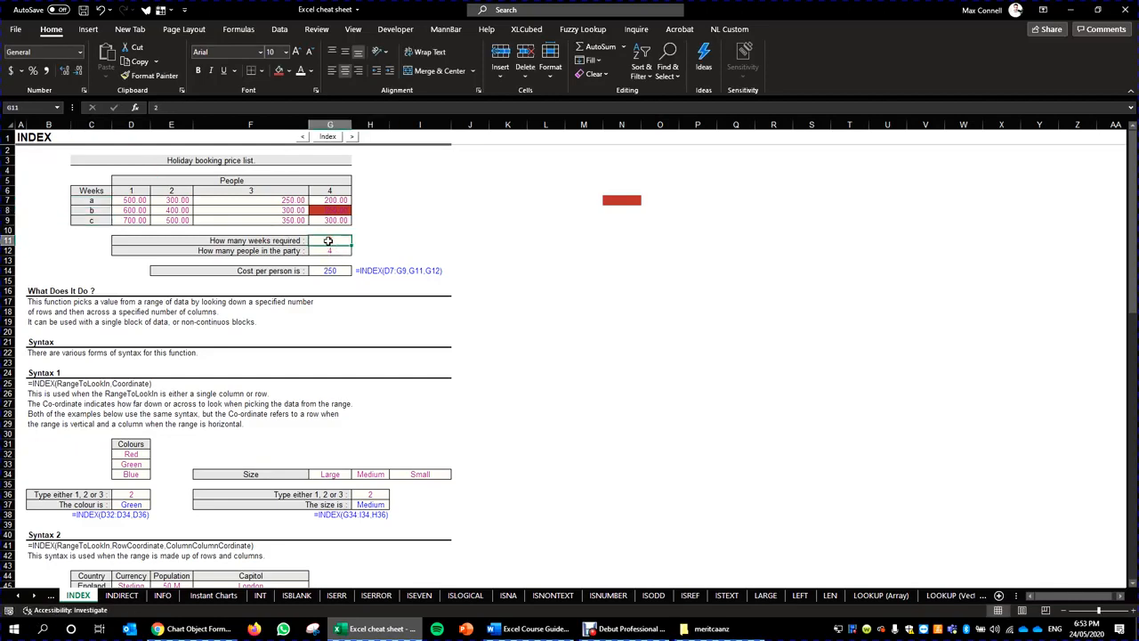
{"action": "double_click", "coordinate": [324, 245]}
{"action": "key", "text": "Escape"}
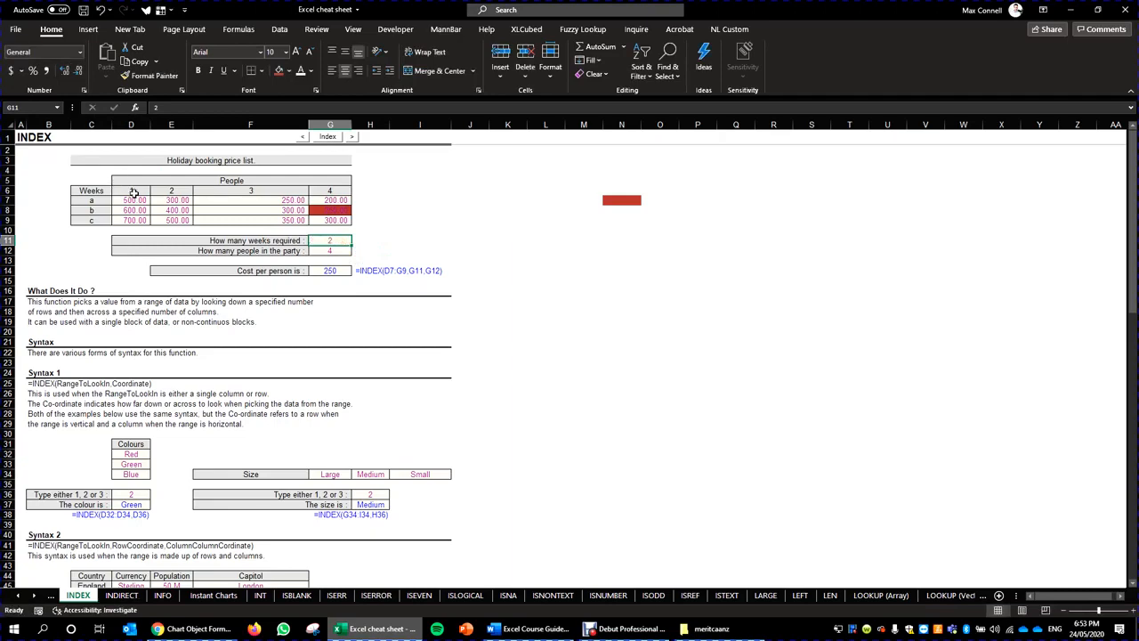
{"action": "left_click", "coordinate": [134, 192]}
{"action": "left_click", "coordinate": [327, 248]}
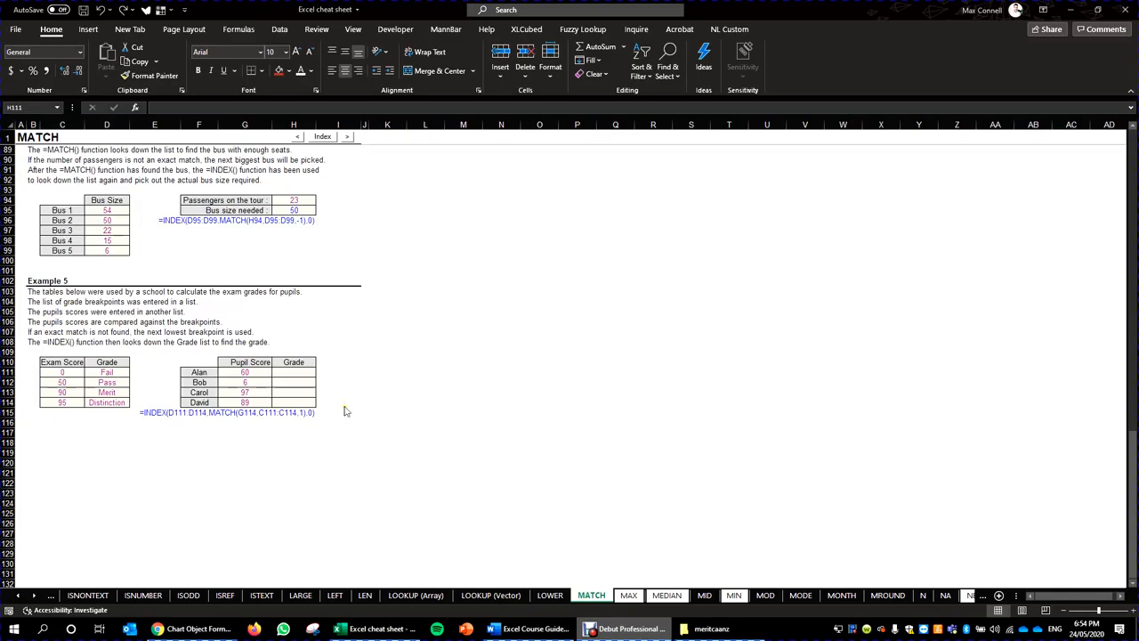
- On the MATCH sheet, examine the pupil scores G111:G114 and the grade list D111:D114 of Example 5
{"action": "left_click", "coordinate": [240, 372]}
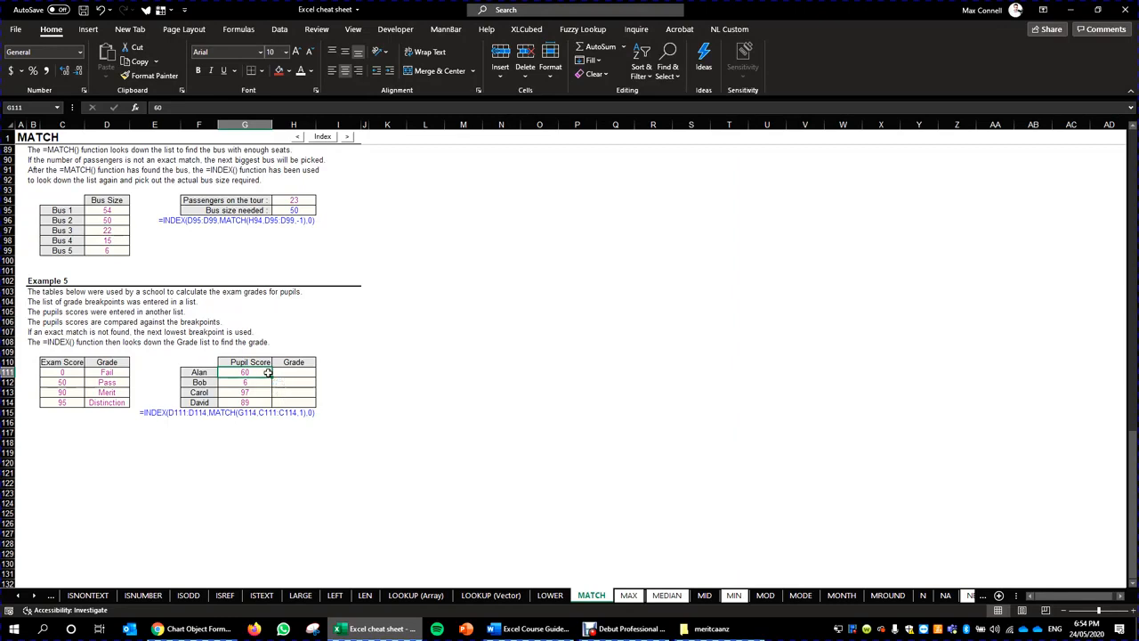
{"action": "left_click_drag", "start_coordinate": [267, 372], "coordinate": [269, 402]}
{"action": "left_click", "coordinate": [111, 373]}
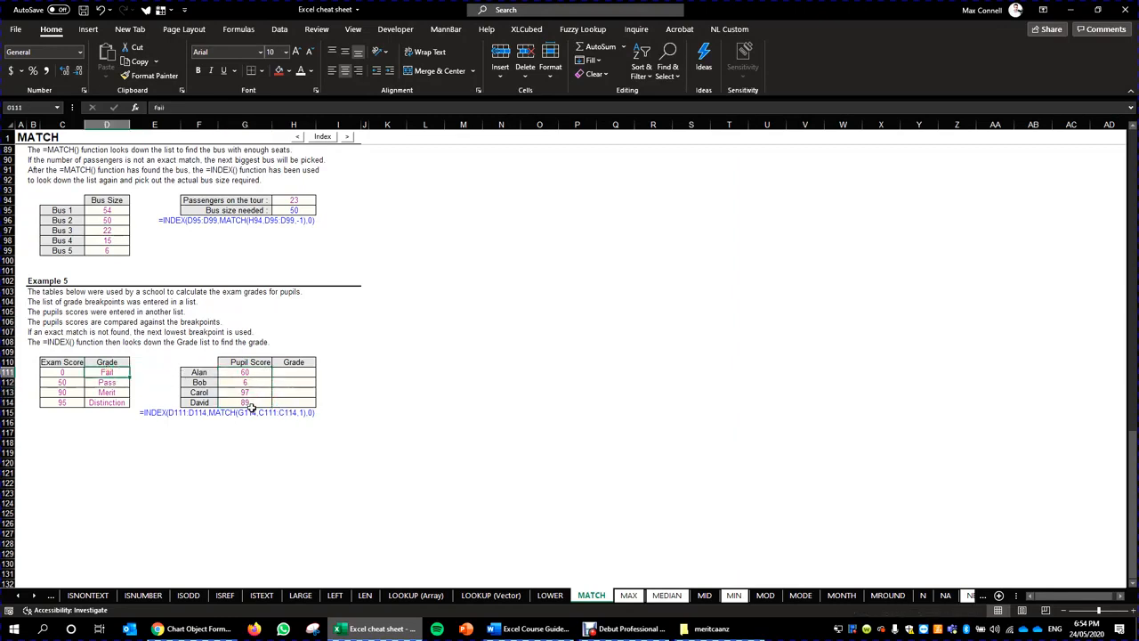
{"action": "left_click", "coordinate": [261, 372]}
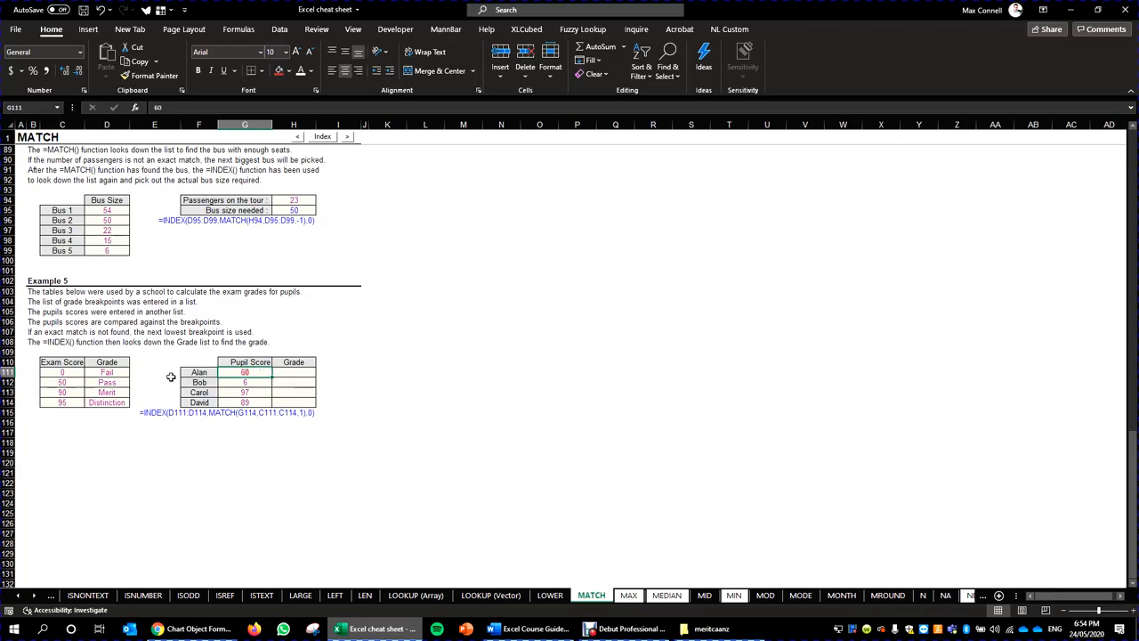
{"action": "left_click_drag", "start_coordinate": [125, 372], "coordinate": [120, 405]}
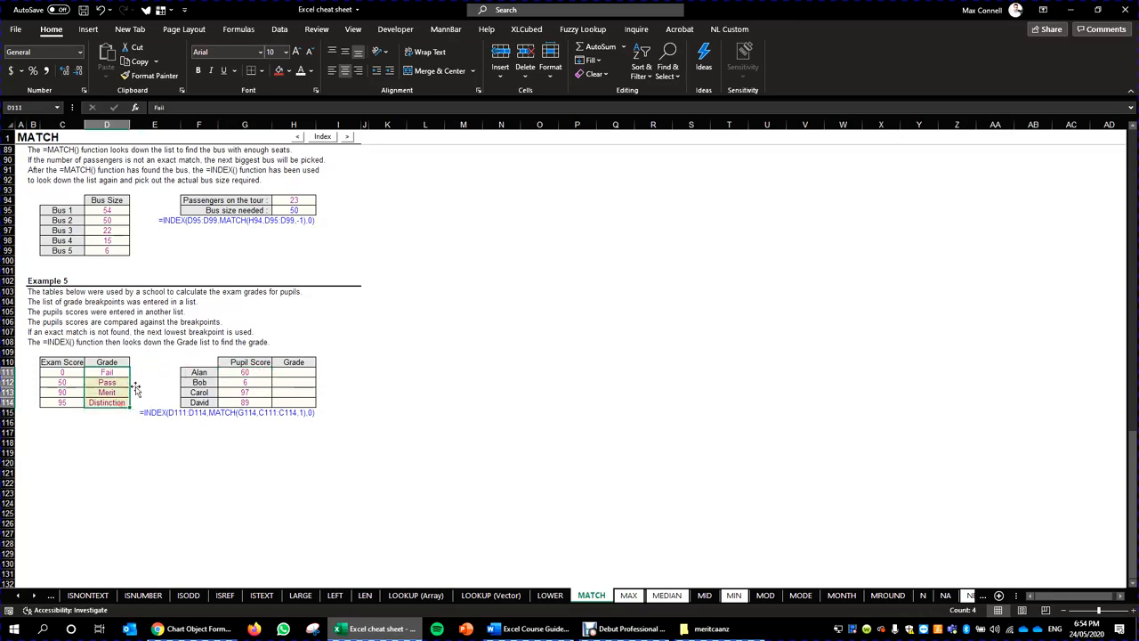
- Compare the individual pupil scores in Example 5 with the Exam Score breakpoints in C111:C114
{"action": "left_click", "coordinate": [251, 374]}
{"action": "left_click_drag", "start_coordinate": [250, 372], "coordinate": [63, 393]}
{"action": "left_click", "coordinate": [55, 382]}
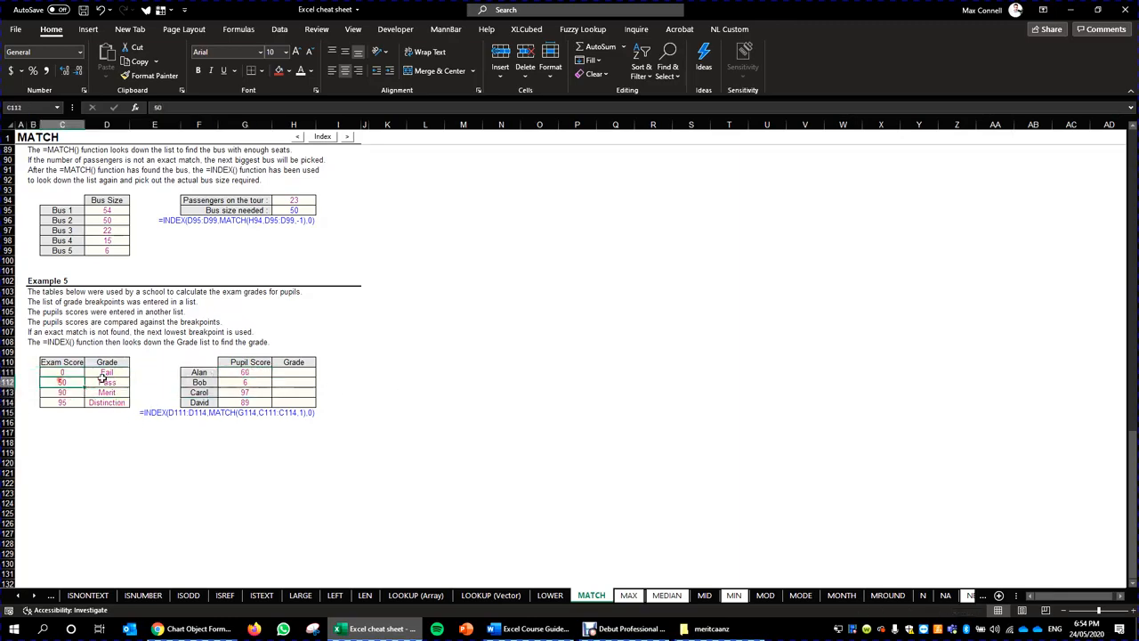
{"action": "left_click", "coordinate": [253, 371]}
{"action": "left_click", "coordinate": [253, 383]}
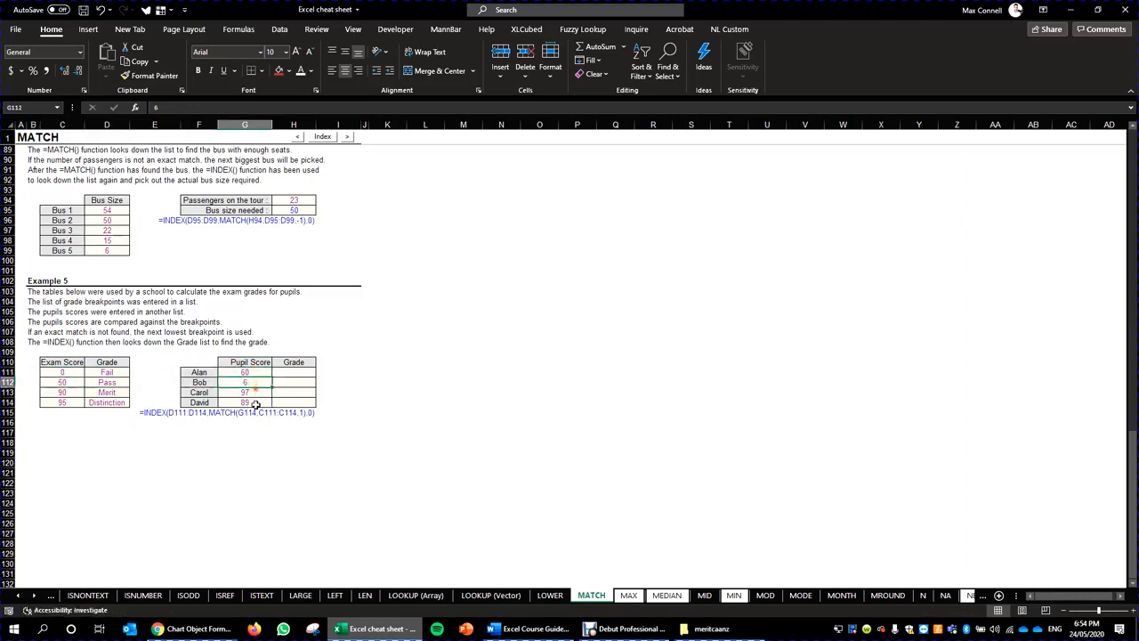
{"action": "left_click", "coordinate": [256, 403]}
{"action": "left_click", "coordinate": [254, 363]}
- Start an INDEX formula in H111 using the absolute grade range $D$111:$D$114, leaving the row and column arguments empty
{"action": "left_click", "coordinate": [261, 372]}
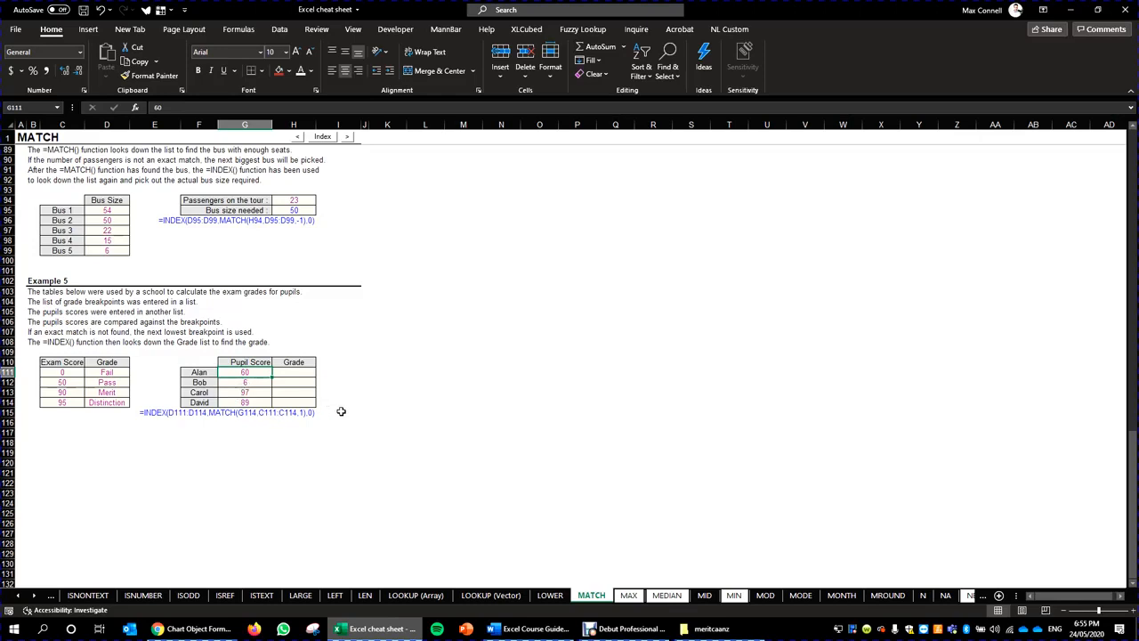
{"action": "key", "text": "Right"}
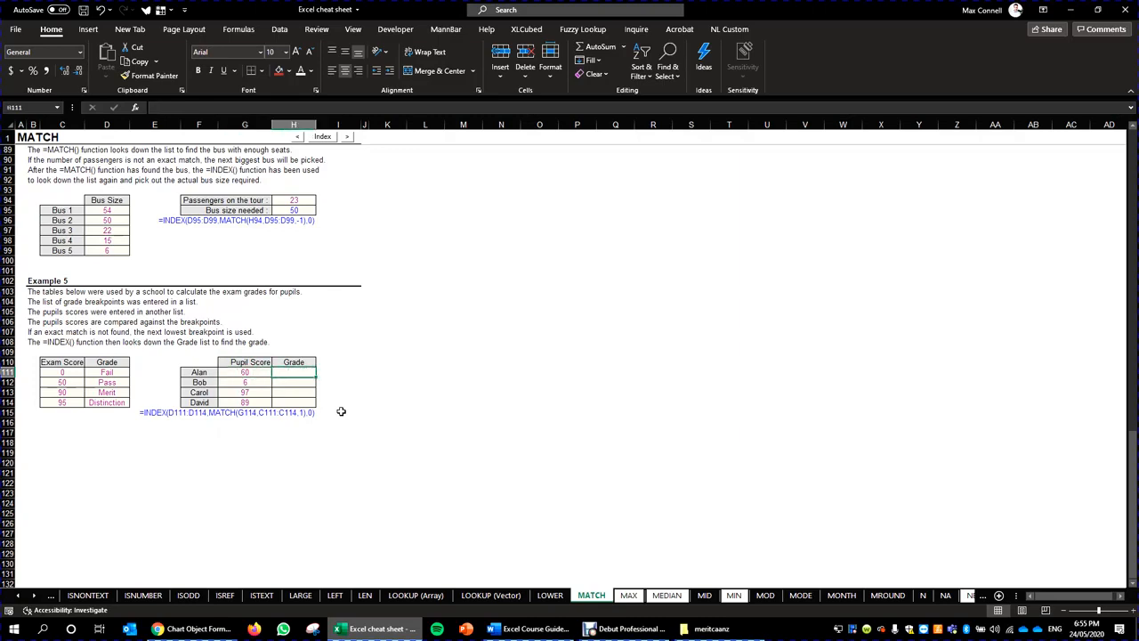
{"action": "type", "text": "=index("}
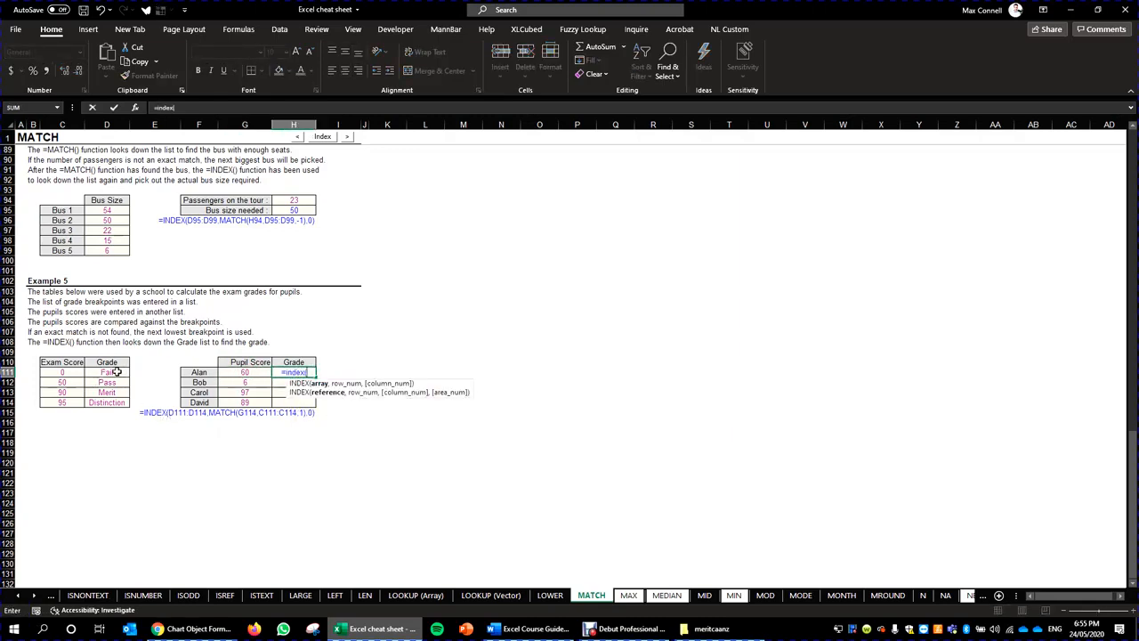
{"action": "left_click", "coordinate": [116, 372]}
{"action": "left_click_drag", "start_coordinate": [116, 372], "coordinate": [112, 402]}
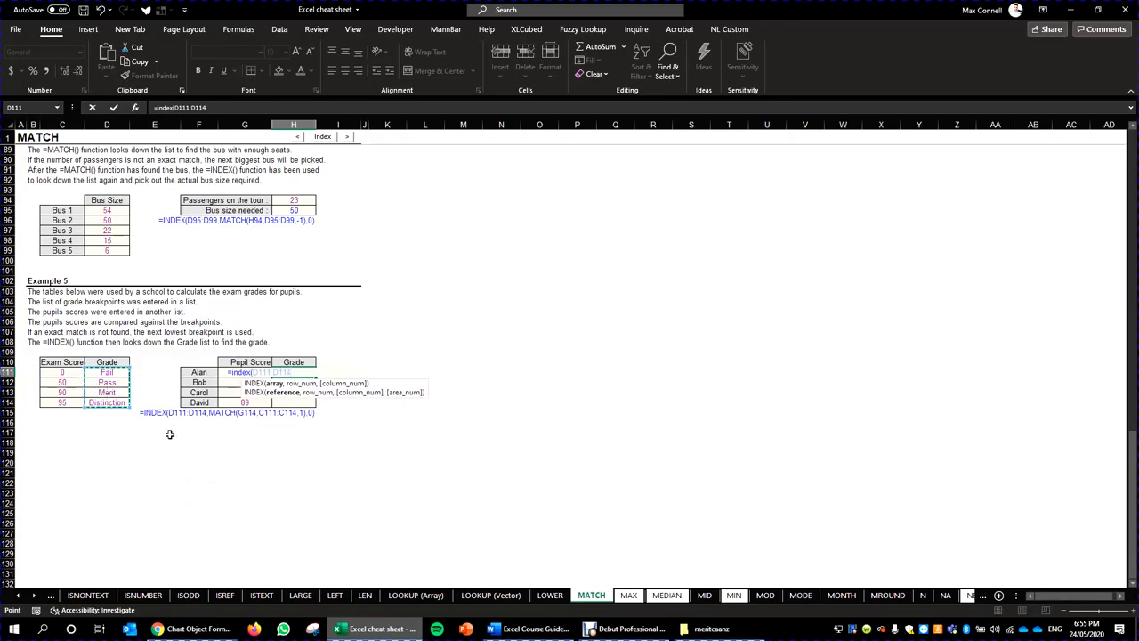
{"action": "key", "text": "F4"}
{"action": "type", "text": ","}
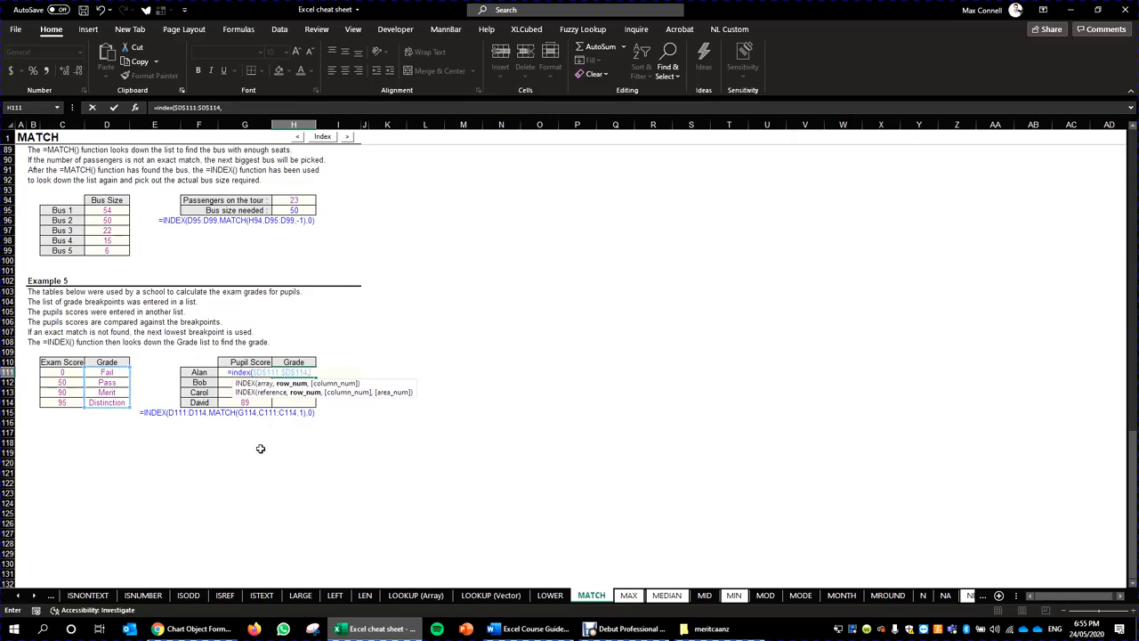
{"action": "type", "text": ","}
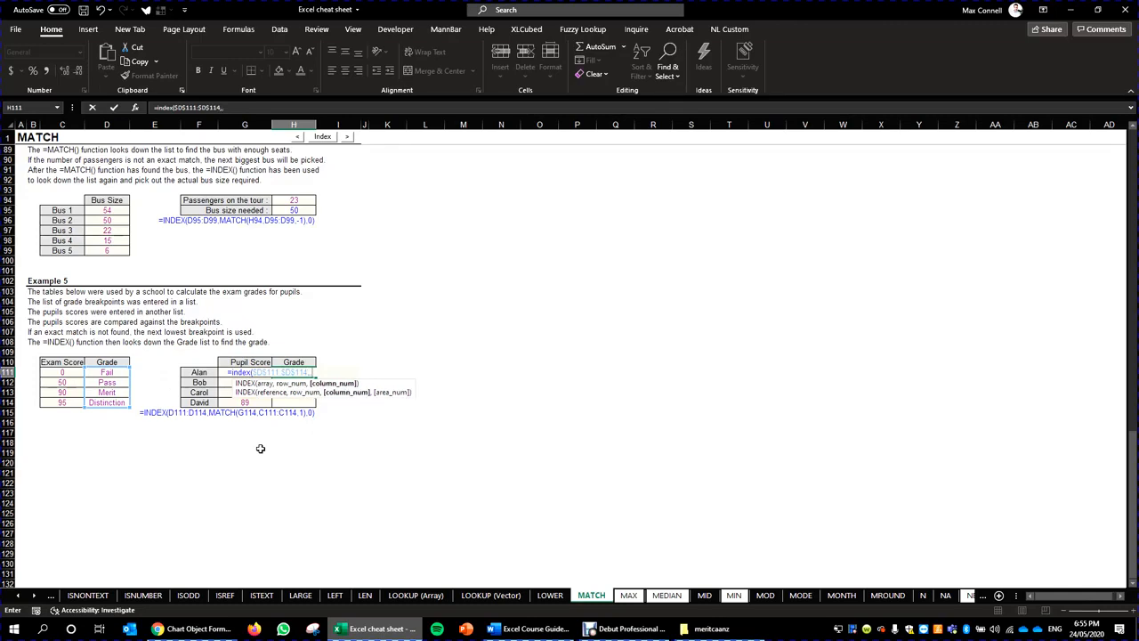
{"action": "type", "text": ")"}
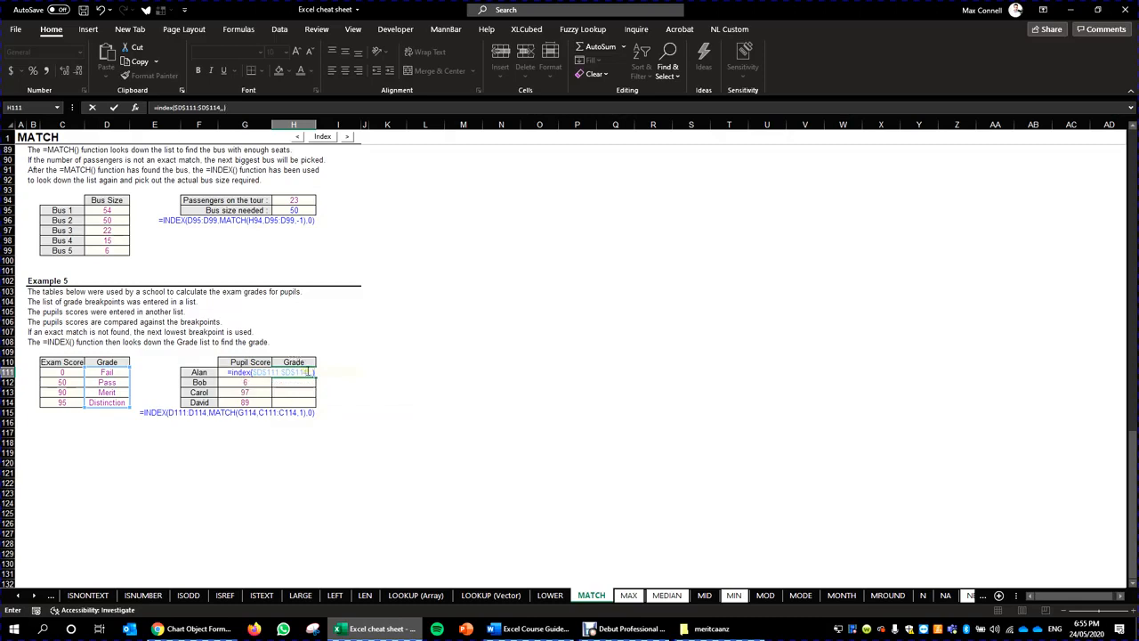
{"action": "left_click", "coordinate": [308, 372]}
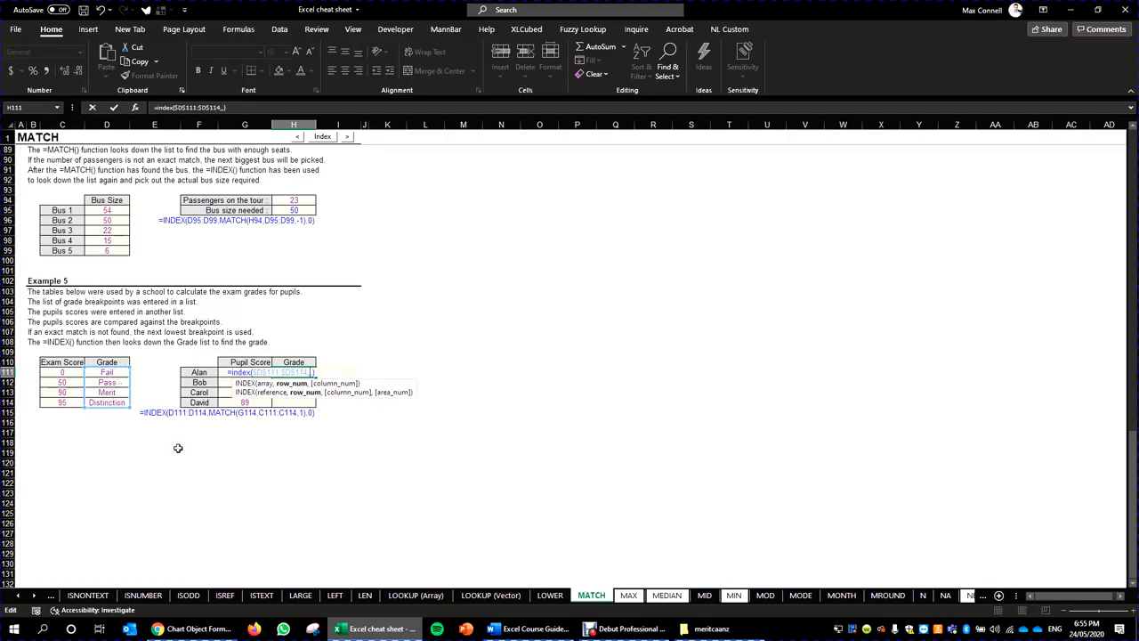
- Nest MATCH as the row argument of H111's INDEX, finding $G111 in $C$111:$C$114 with match type 1, and enter the formula
{"action": "type", "text": "match("}
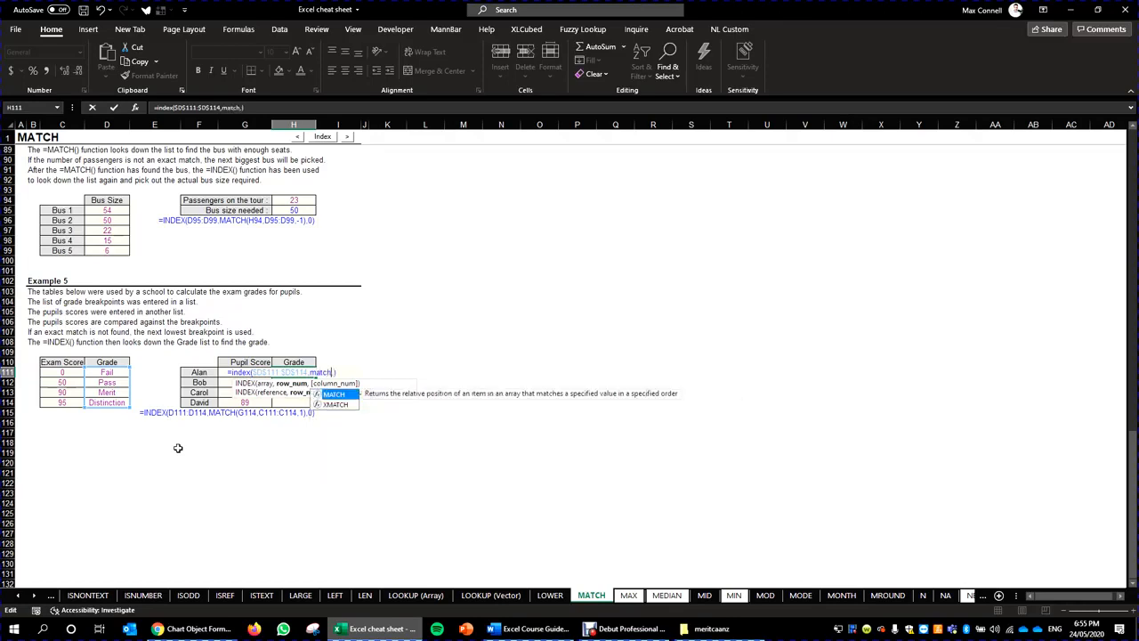
{"action": "left_click", "coordinate": [197, 372]}
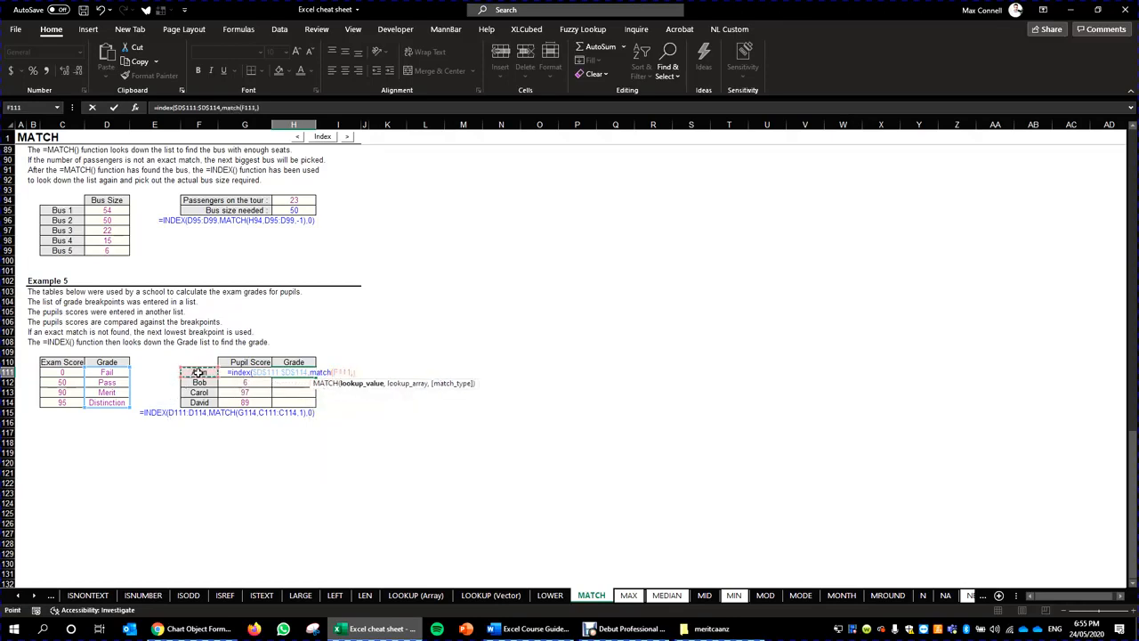
{"action": "key", "text": "Right"}
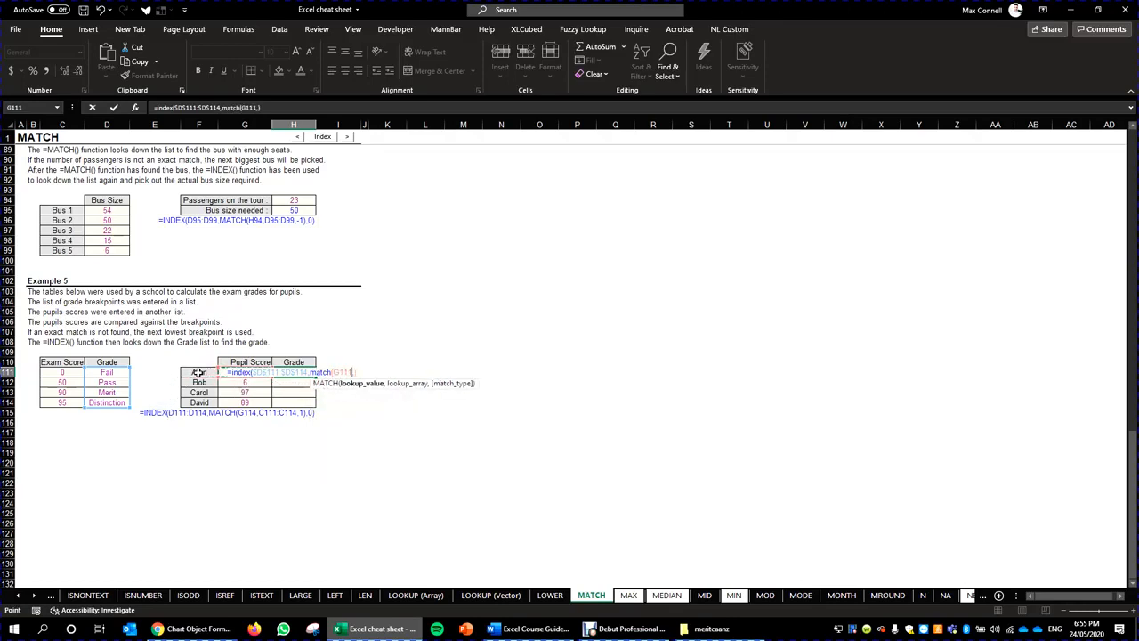
{"action": "key", "text": "F4"}
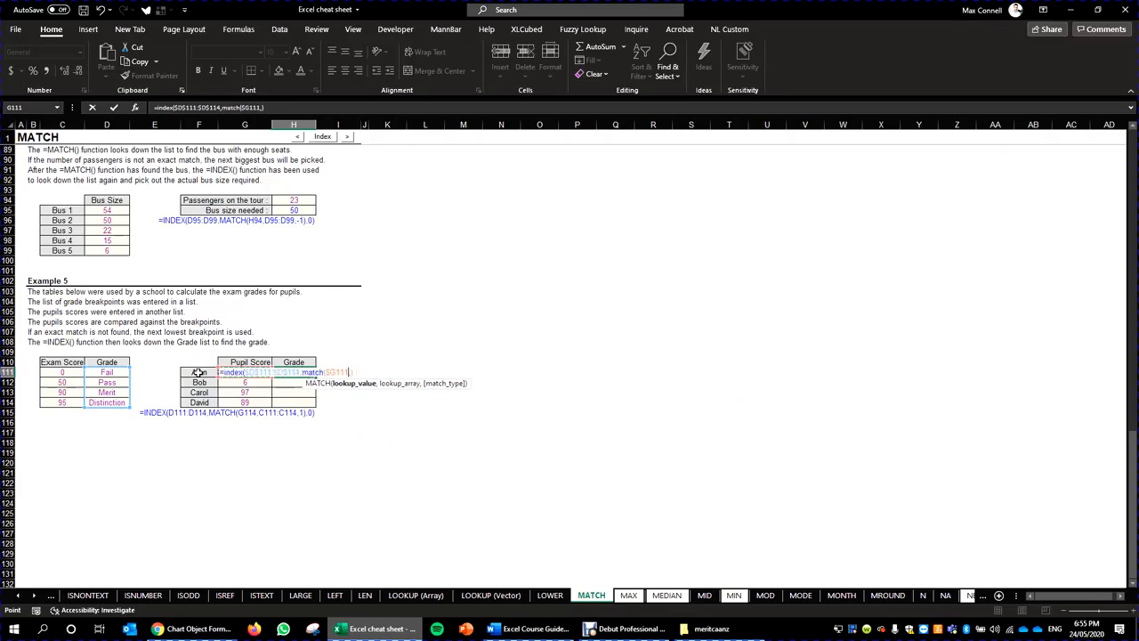
{"action": "type", "text": ","}
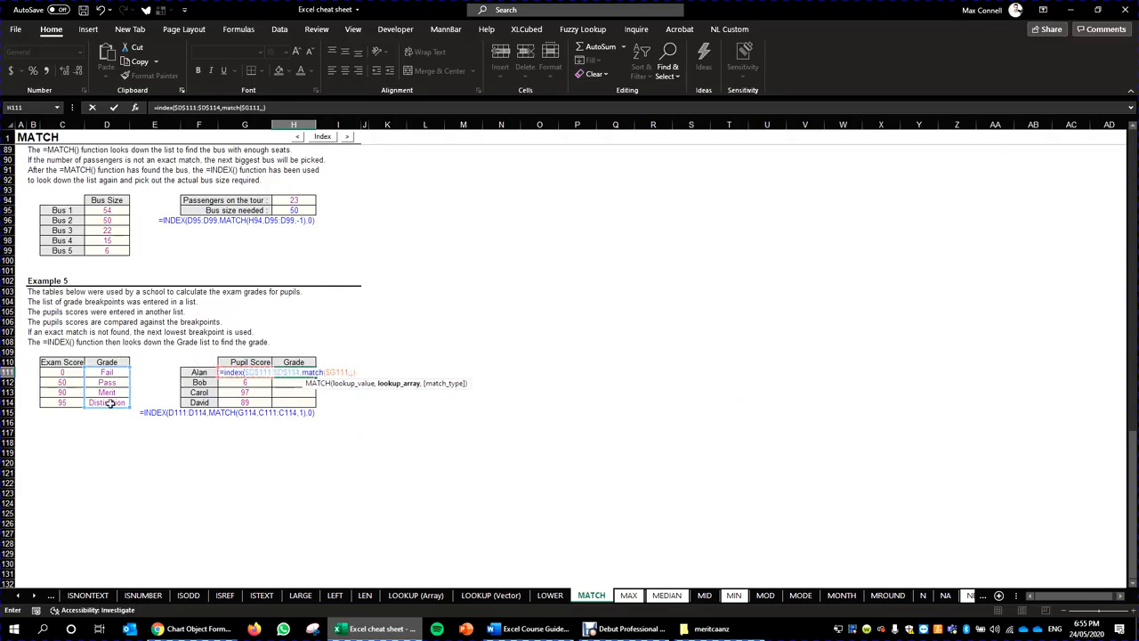
{"action": "left_click_drag", "start_coordinate": [70, 372], "coordinate": [69, 402]}
{"action": "key", "text": "F4"}
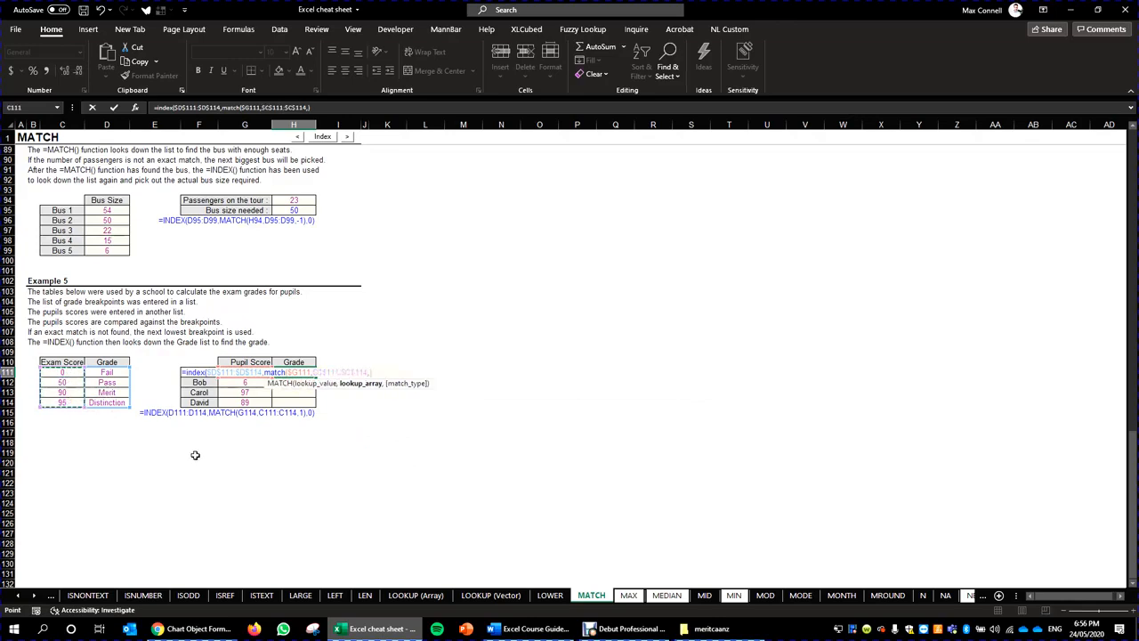
{"action": "type", "text": ","}
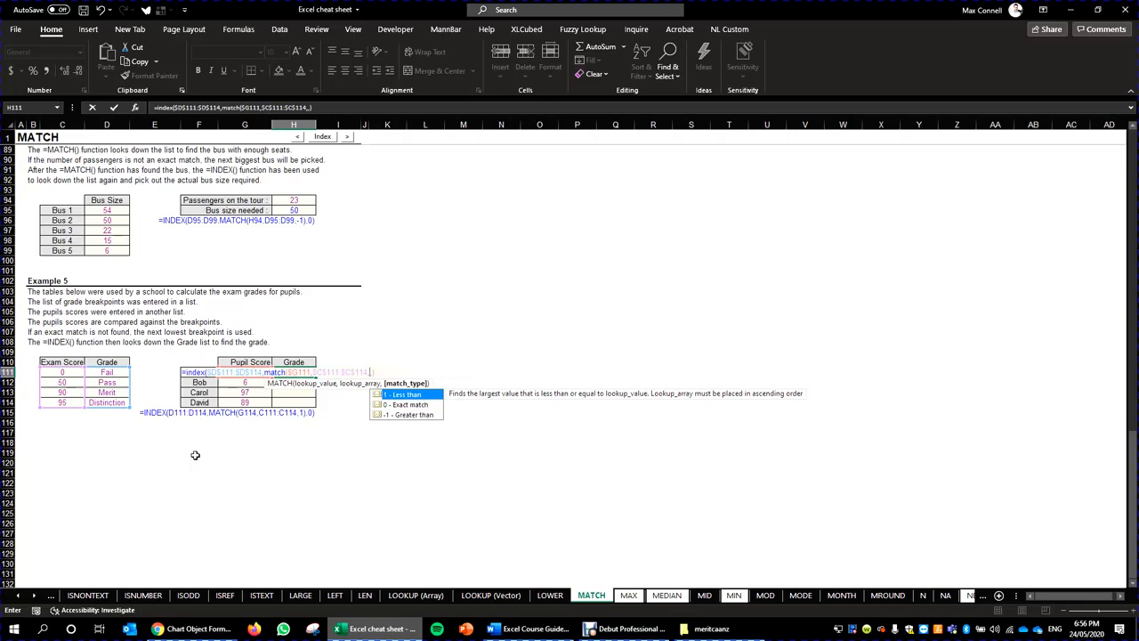
{"action": "type", "text": "1)"}
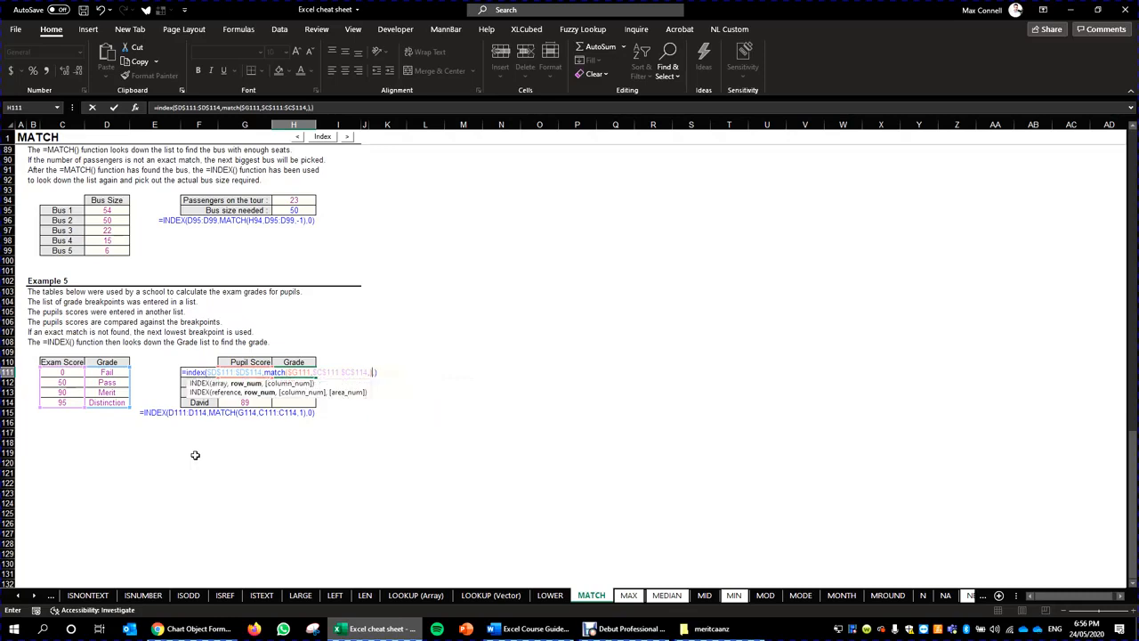
{"action": "key", "text": "ctrl+Return"}
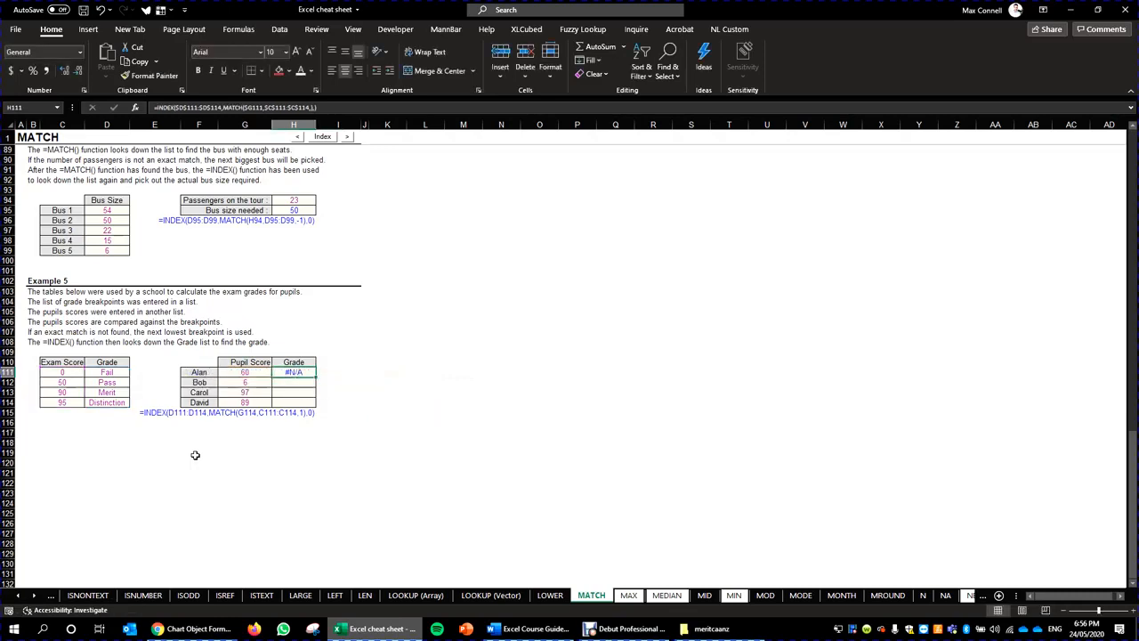
{"action": "key", "text": "F2"}
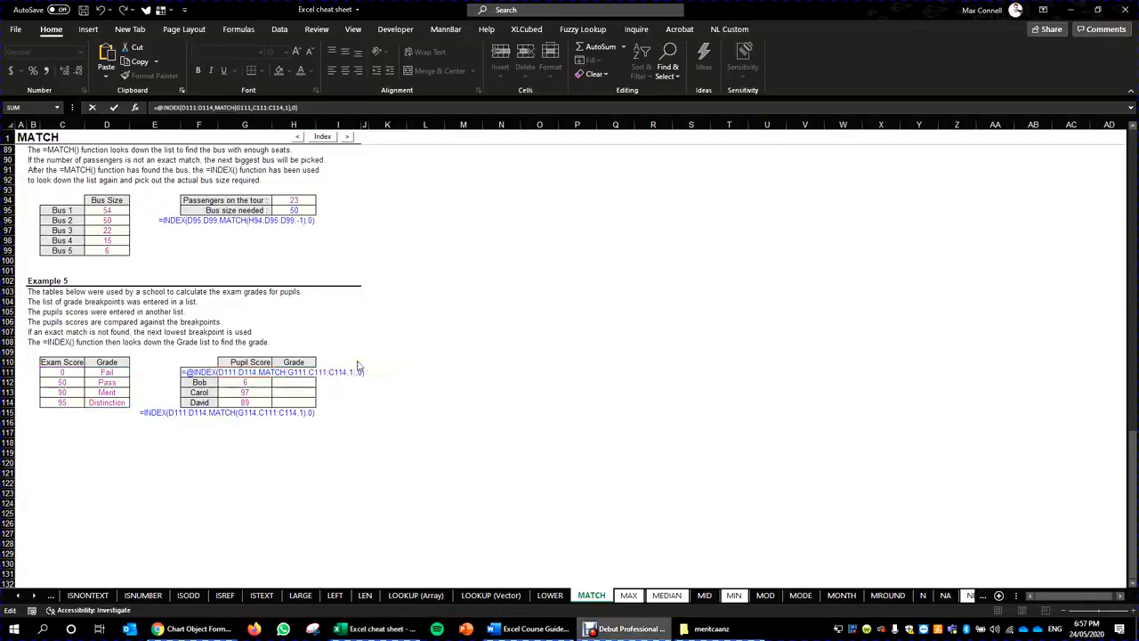
{"action": "left_click", "coordinate": [352, 372]}
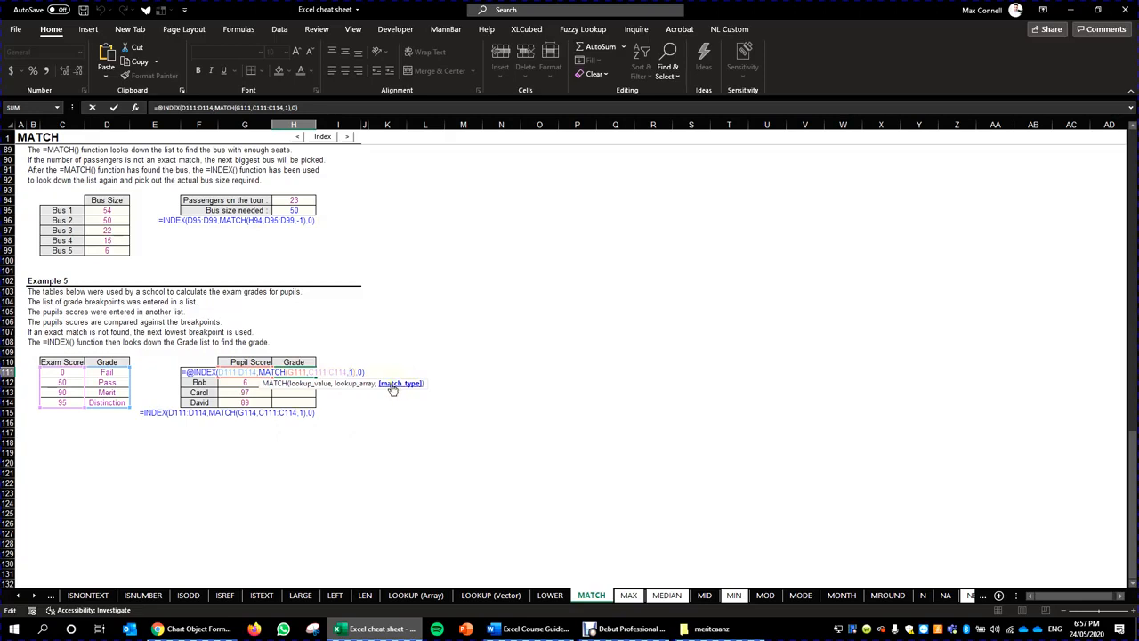
{"action": "key", "text": "ctrl+Return"}
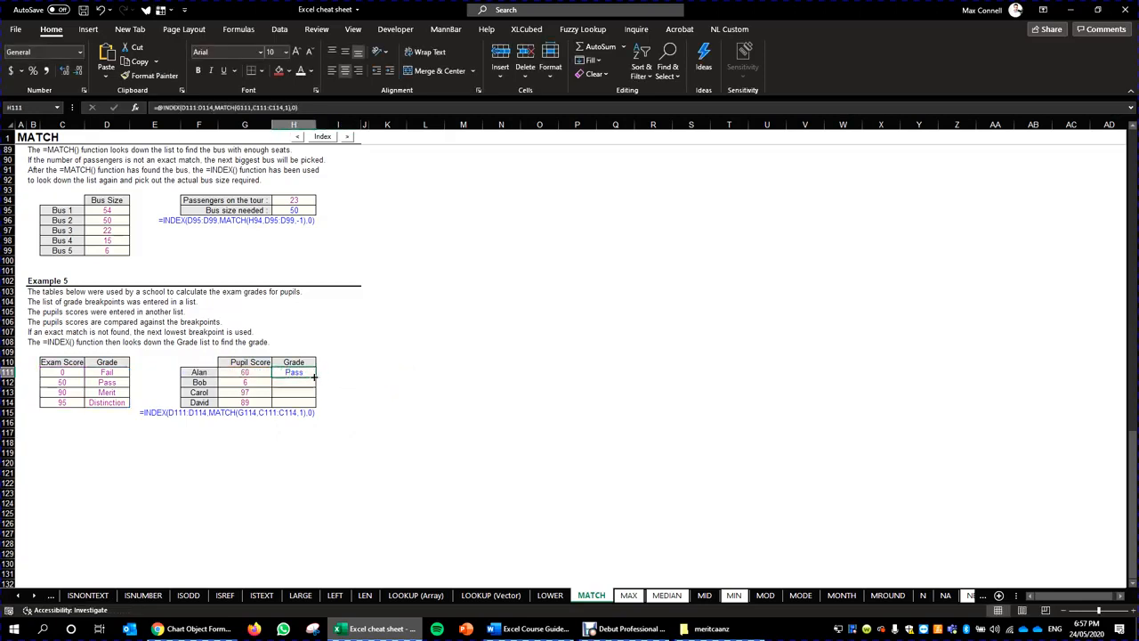
- Copy the H111 formula with its relative references into H112
{"action": "key", "text": "ctrl+c"}
{"action": "left_click_drag", "start_coordinate": [314, 377], "coordinate": [314, 377]}
{"action": "key", "text": "Left"}
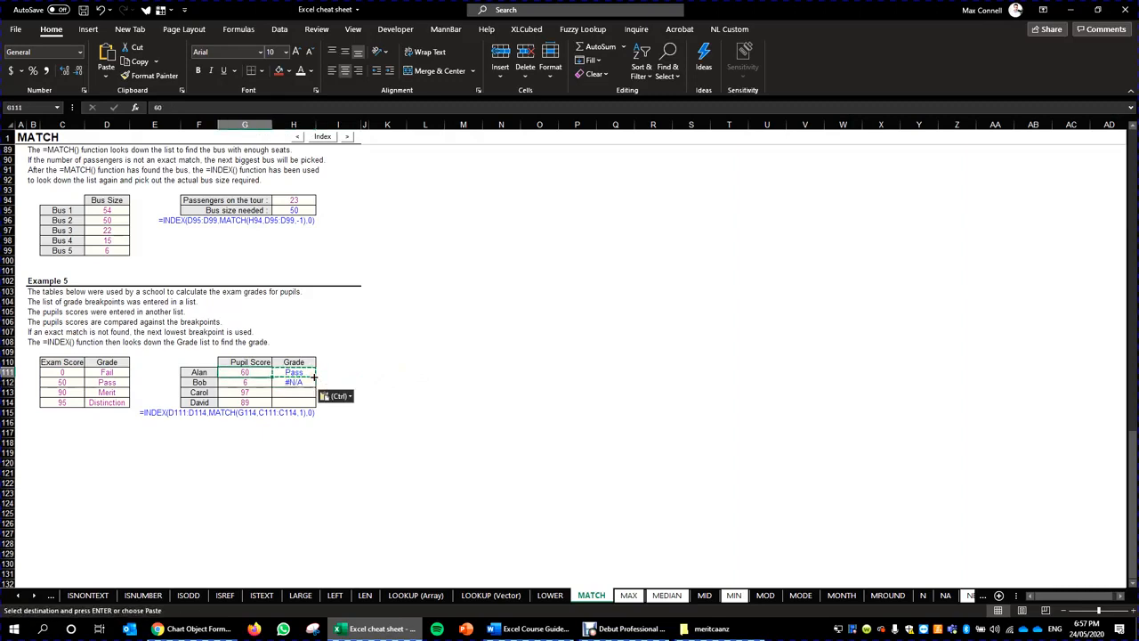
{"action": "key", "text": "Escape"}
{"action": "left_click", "coordinate": [294, 372]}
{"action": "double_click", "coordinate": [295, 368]}
{"action": "left_click", "coordinate": [294, 372]}
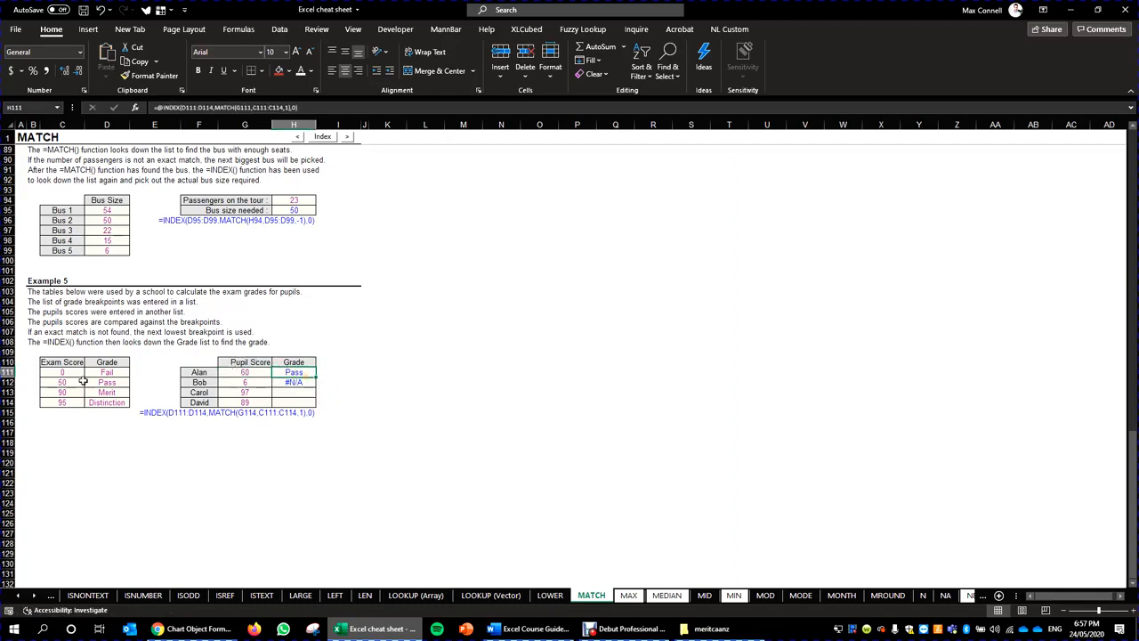
- Make the grade range in H111's INDEX formula absolute as $D$111:$D$114
{"action": "double_click", "coordinate": [308, 370]}
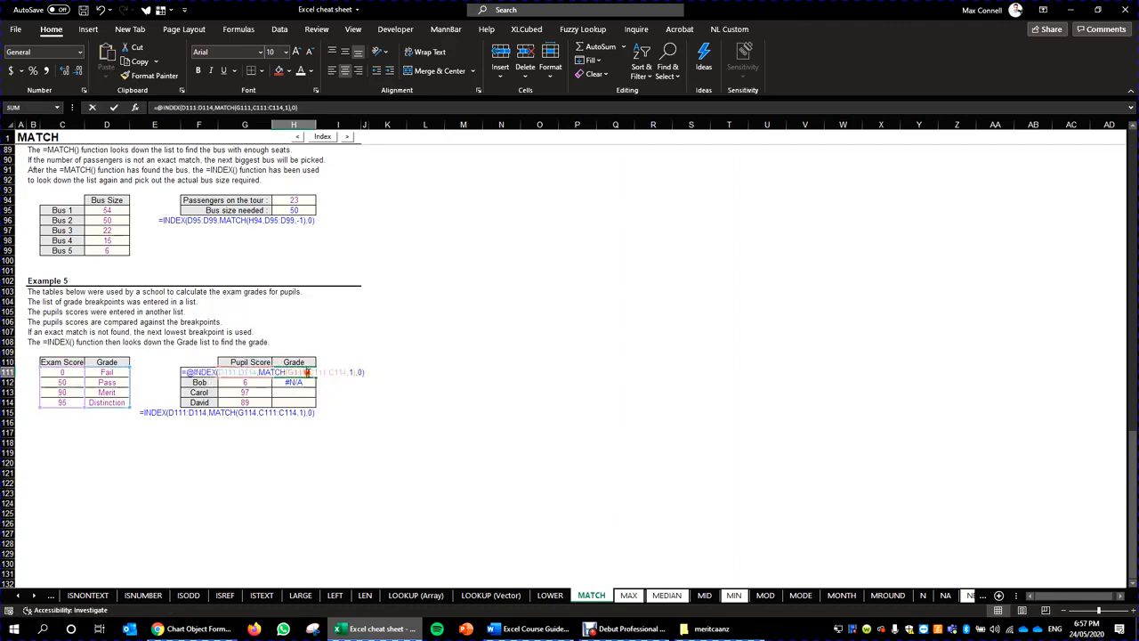
{"action": "left_click", "coordinate": [352, 372]}
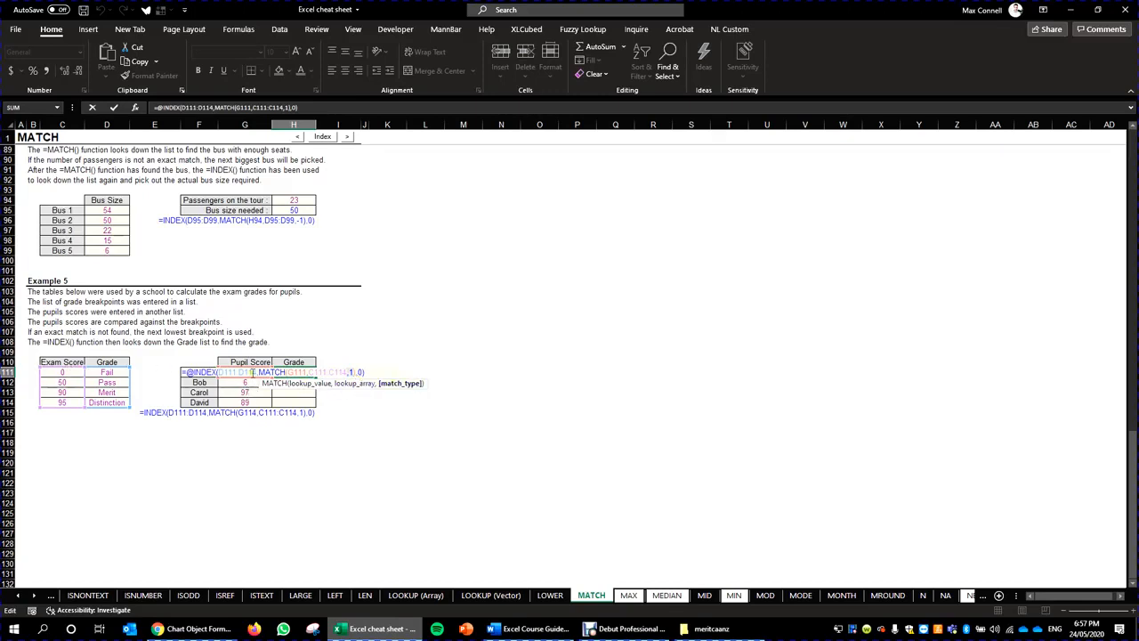
{"action": "key", "text": "ctrl+Return"}
{"action": "double_click", "coordinate": [292, 373]}
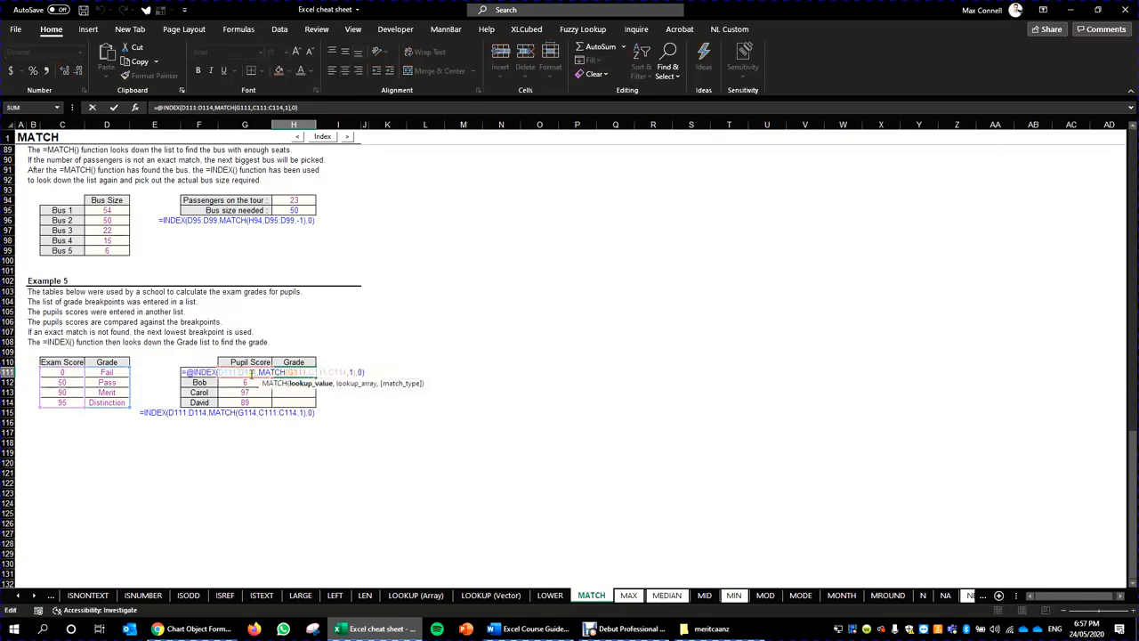
{"action": "left_click_drag", "start_coordinate": [256, 373], "coordinate": [220, 373]}
{"action": "key", "text": "F4"}
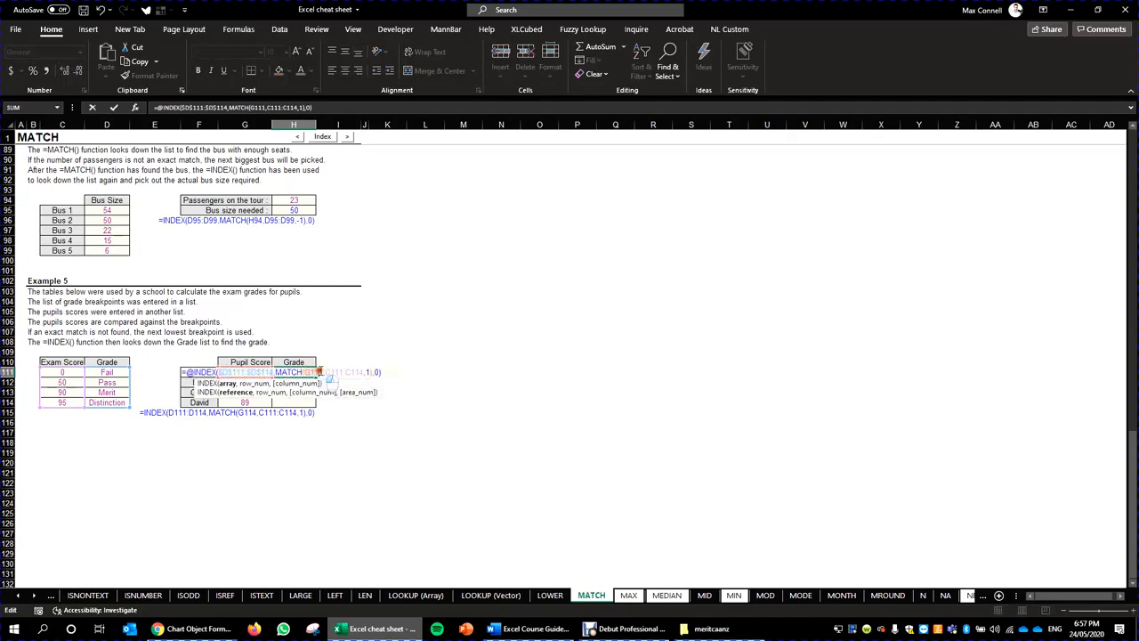
- In H111's MATCH function, lock the lookup value as $G111 and the breakpoint range as $C$111:$C$114
{"action": "left_click", "coordinate": [322, 372]}
{"action": "key", "text": "F4"}
{"action": "key", "text": "F4"}
{"action": "key", "text": "F4"}
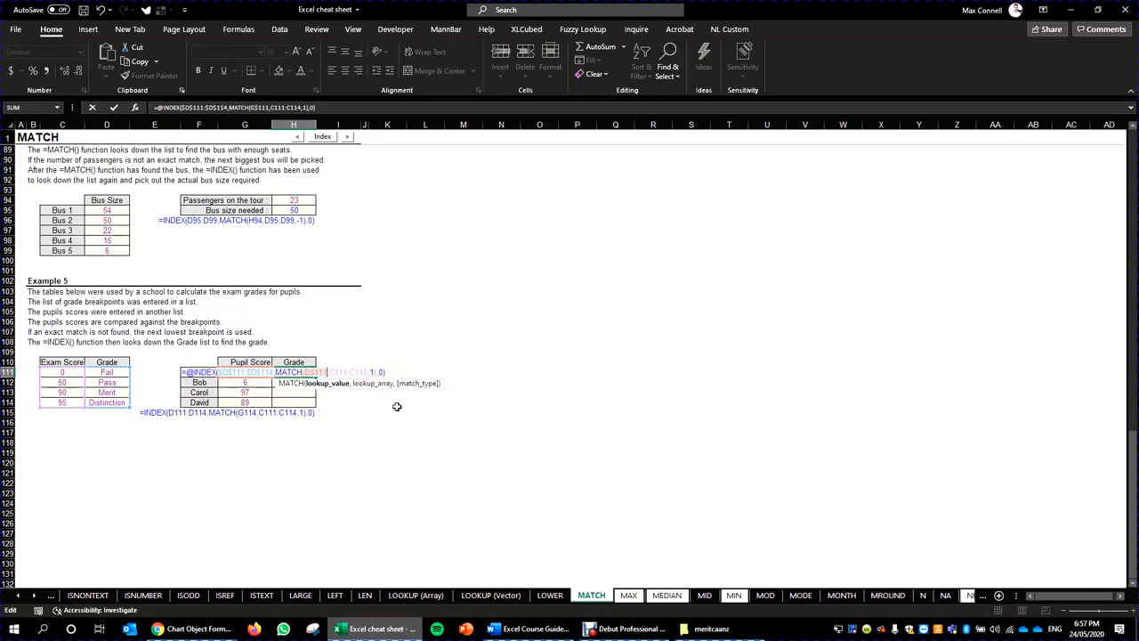
{"action": "left_click_drag", "start_coordinate": [366, 372], "coordinate": [328, 372]}
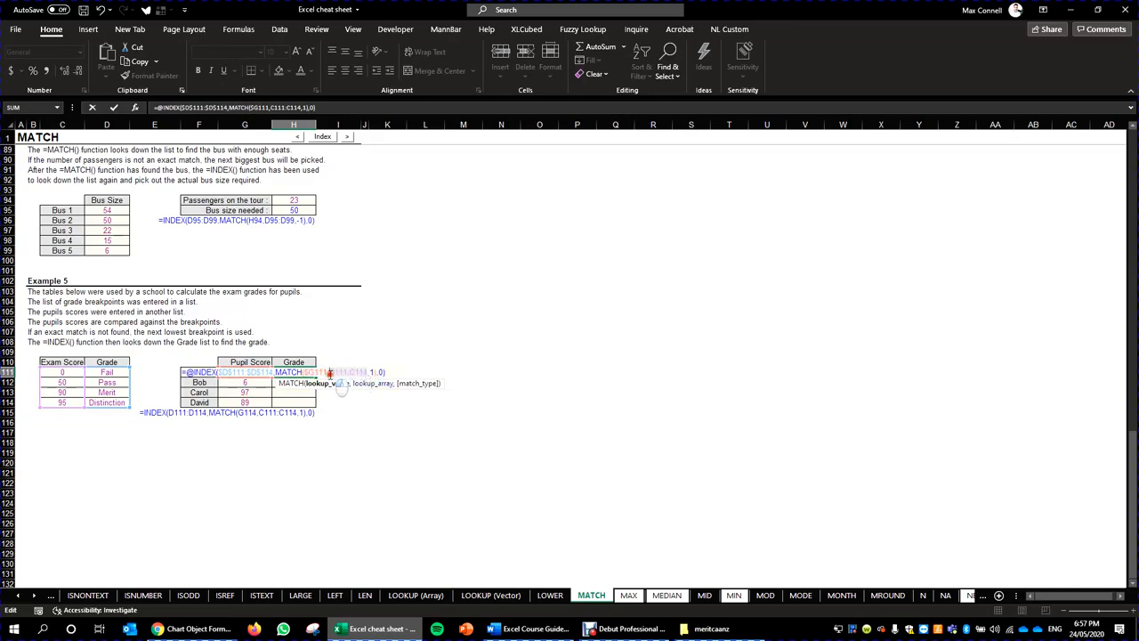
{"action": "key", "text": "F4"}
{"action": "key", "text": "ctrl+Return"}
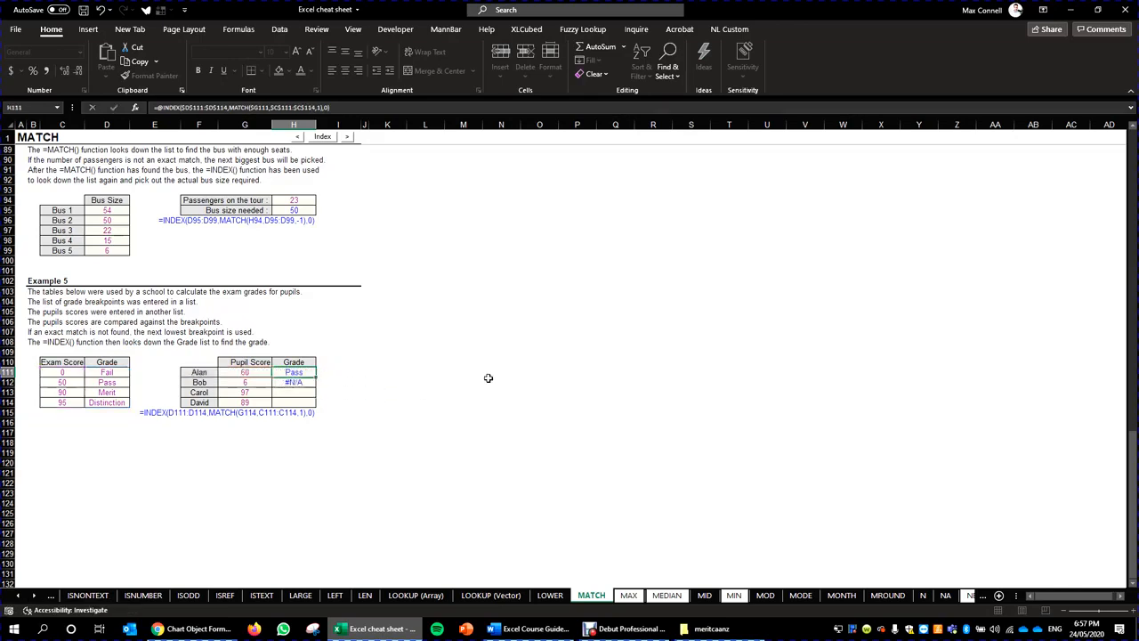
- Copy the H111 formula into H112:H114 to grade the remaining pupils
{"action": "key", "text": "ctrl+c"}
{"action": "key", "text": "Down"}
{"action": "key", "text": "ctrl+v"}
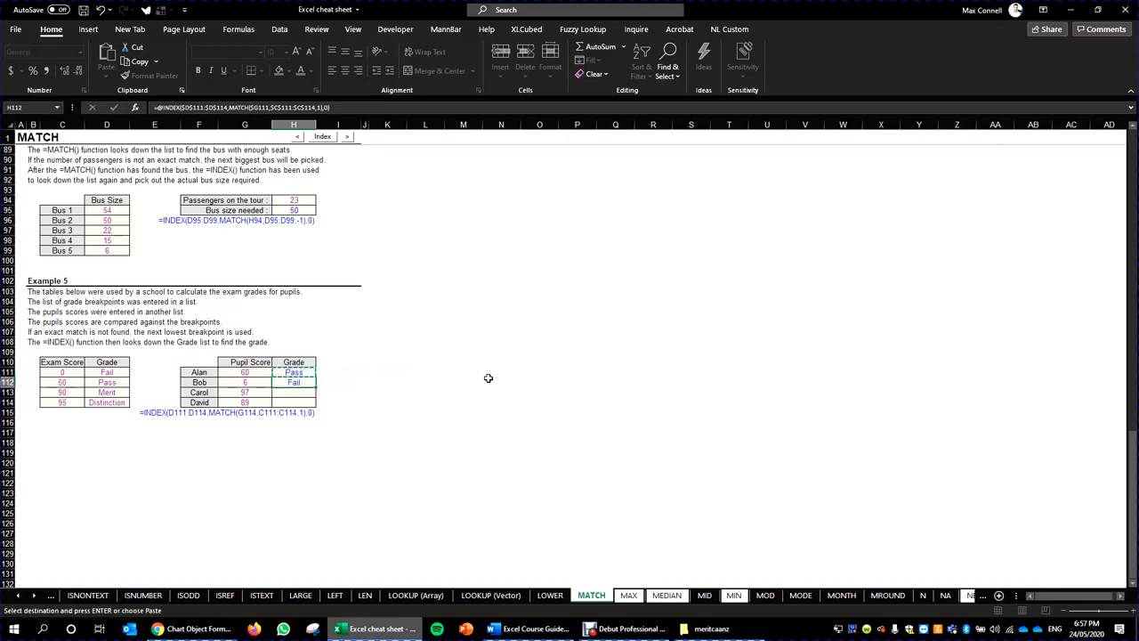
{"action": "key", "text": "Down"}
{"action": "key", "text": "ctrl+v"}
{"action": "key", "text": "Down"}
{"action": "key", "text": "ctrl+v"}
{"action": "left_click", "coordinate": [387, 381]}
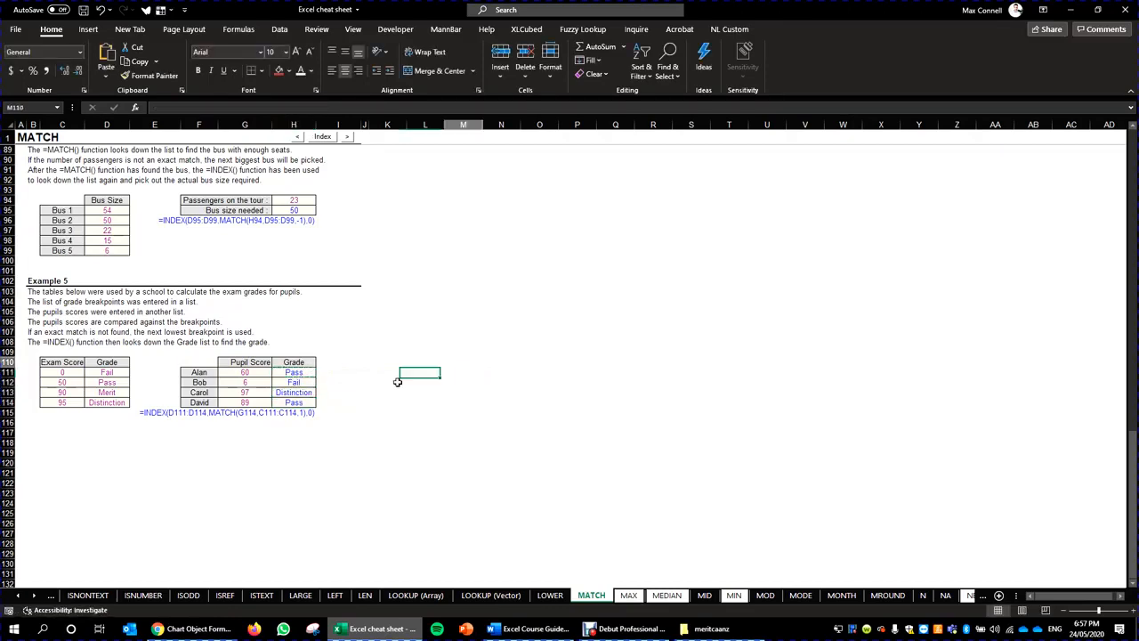
{"action": "left_click", "coordinate": [336, 372]}
{"action": "left_click", "coordinate": [277, 391]}
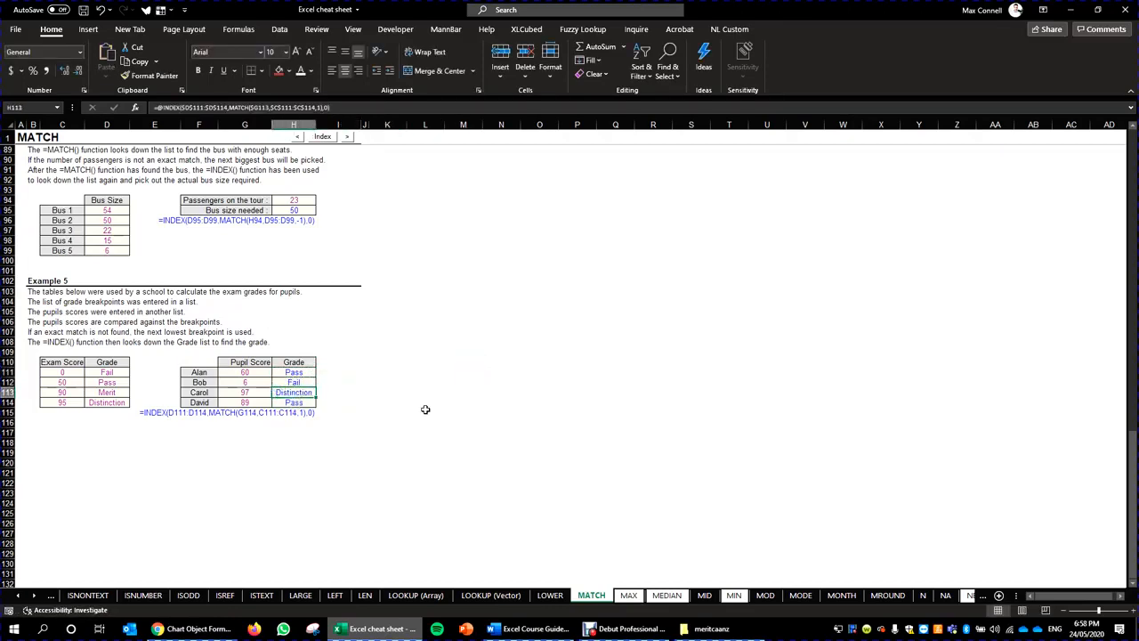
- Insert a new column between Pupil Score and Grade, at column H
{"action": "left_click", "coordinate": [425, 411]}
{"action": "left_click", "coordinate": [338, 331]}
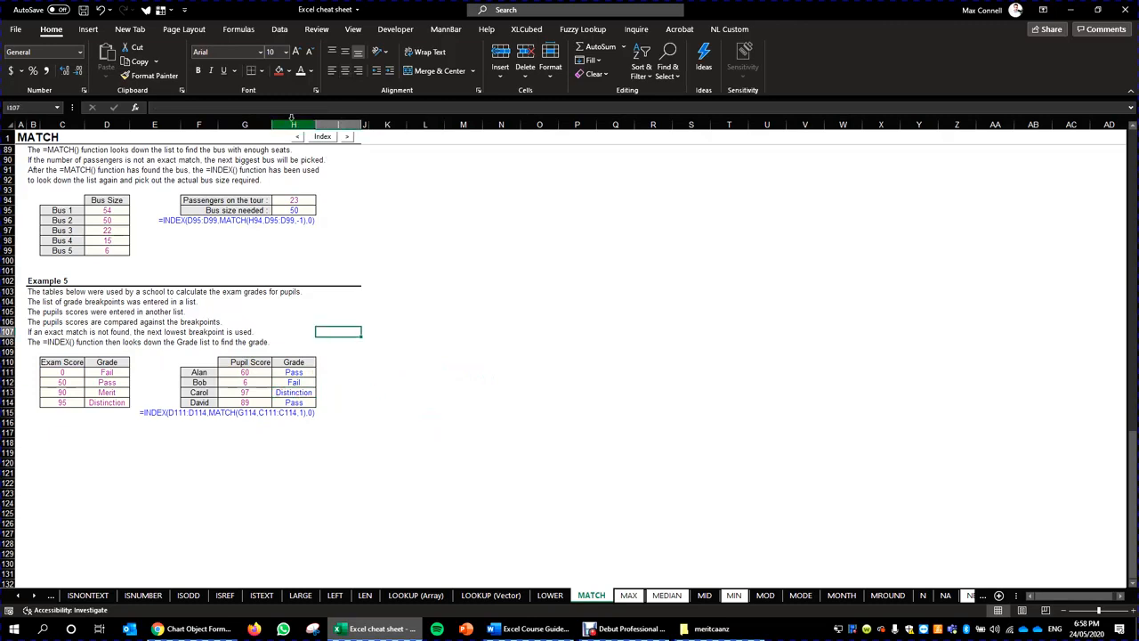
{"action": "left_click", "coordinate": [293, 123]}
{"action": "right_click", "coordinate": [299, 125]}
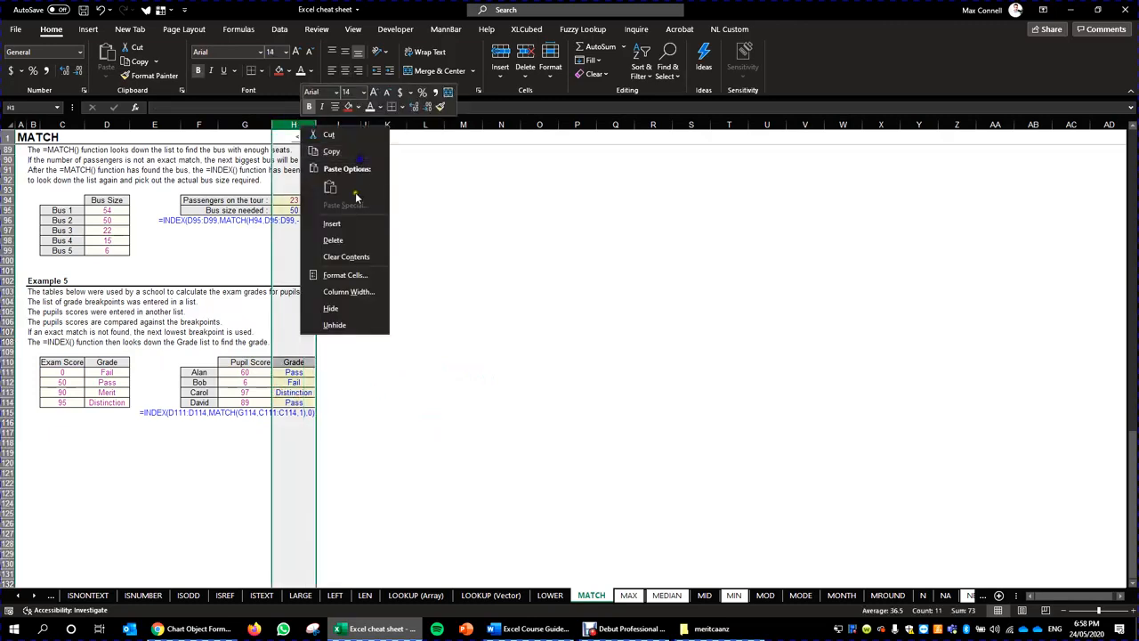
{"action": "left_click", "coordinate": [363, 227]}
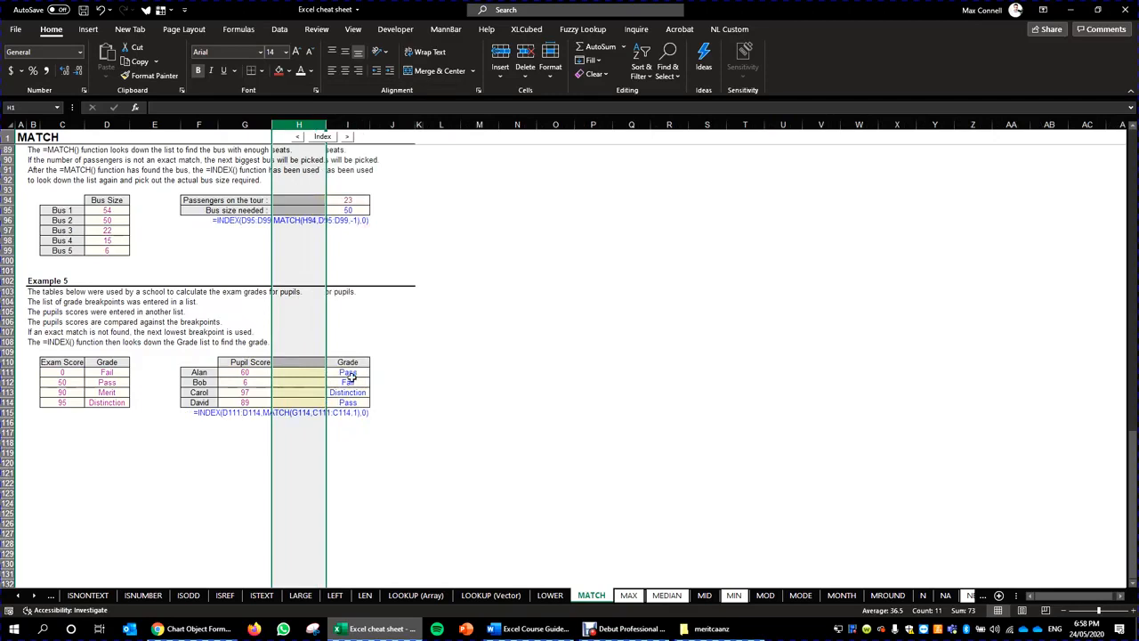
- Examine the grade formulas in I111:I114 to check their references beside the inserted column
{"action": "left_click", "coordinate": [348, 373]}
{"action": "key", "text": "Down"}
{"action": "key", "text": "Down"}
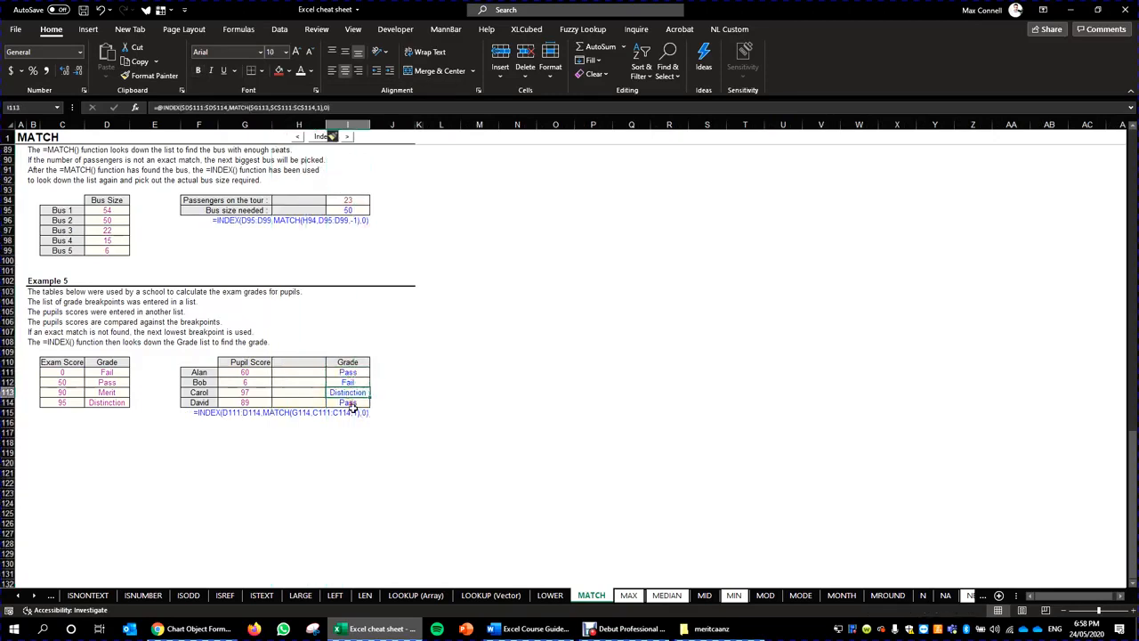
{"action": "key", "text": "Down"}
{"action": "double_click", "coordinate": [347, 374]}
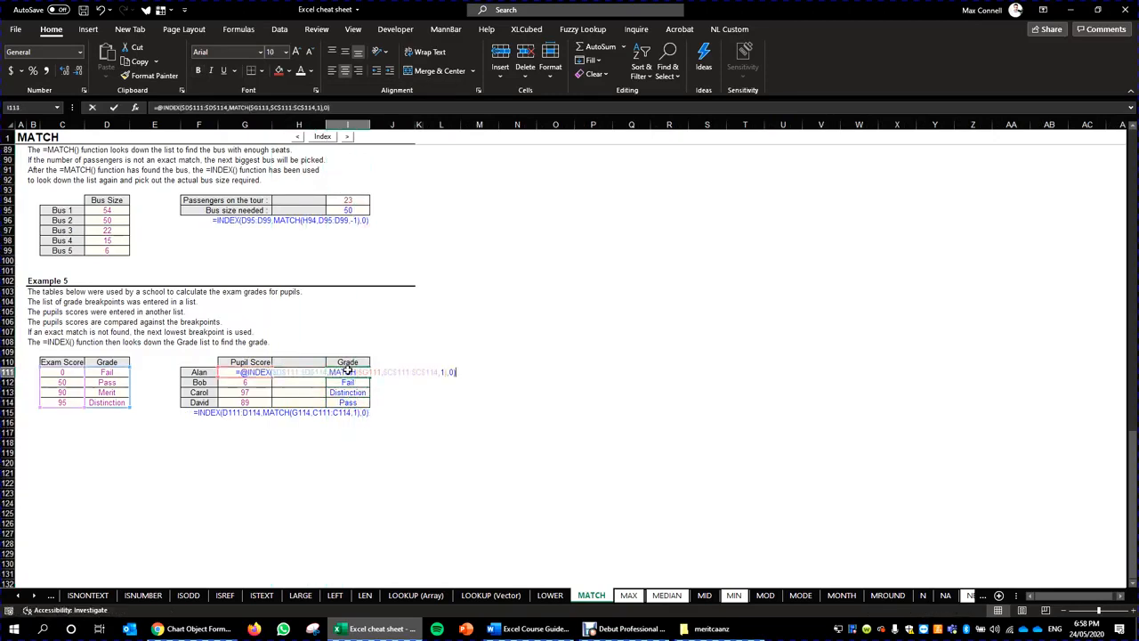
{"action": "key", "text": "Escape"}
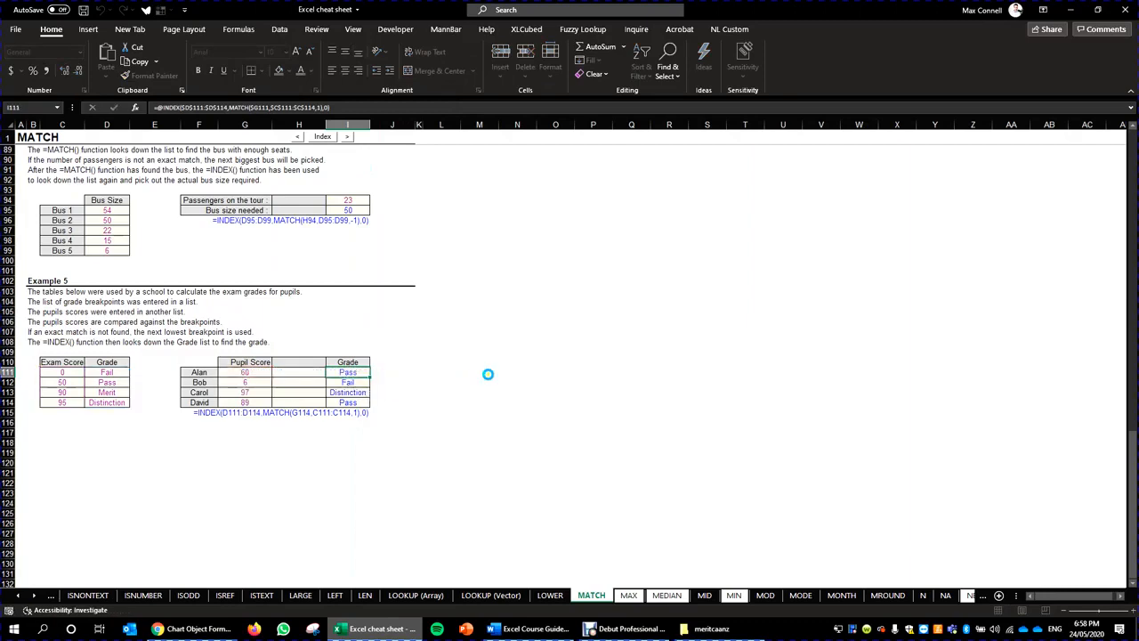
{"action": "left_click", "coordinate": [481, 373]}
{"action": "left_click", "coordinate": [476, 351]}
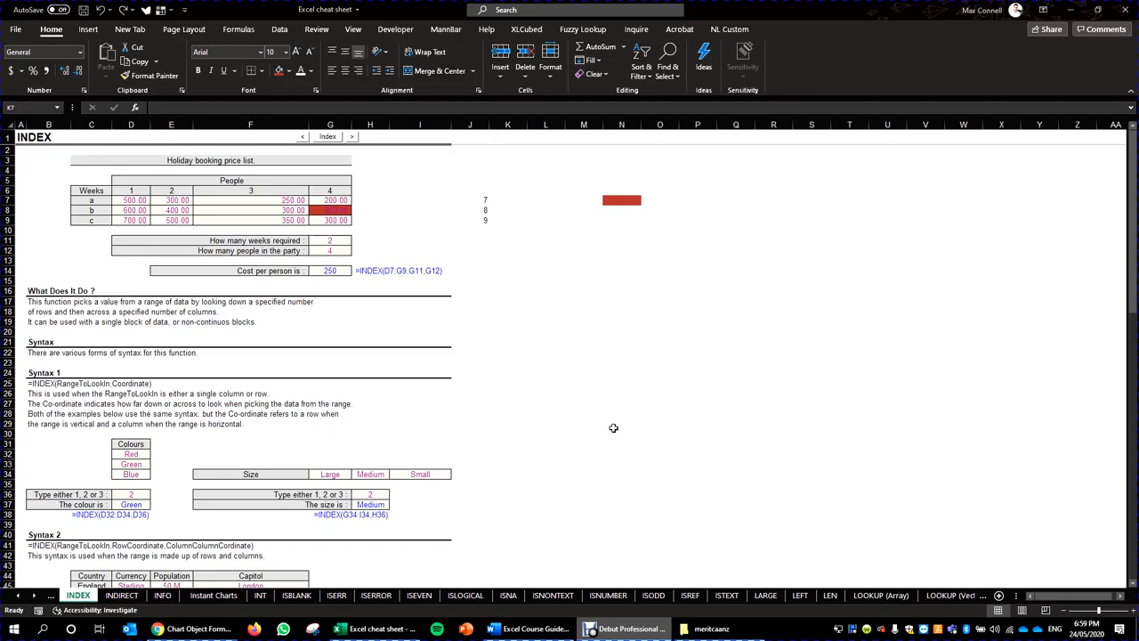
- Switch to the Excel course guide in Word and review the COLUMN and COLUMNS topic in Unit 2
{"action": "left_click", "coordinate": [527, 628]}
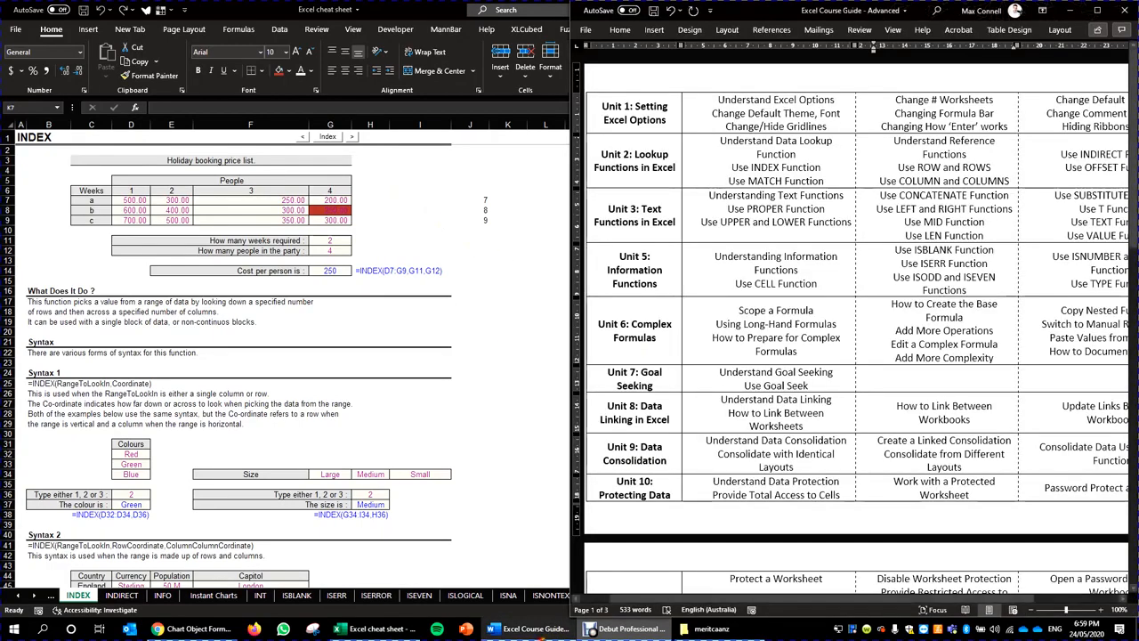
{"action": "left_click_drag", "start_coordinate": [908, 166], "coordinate": [962, 181]}
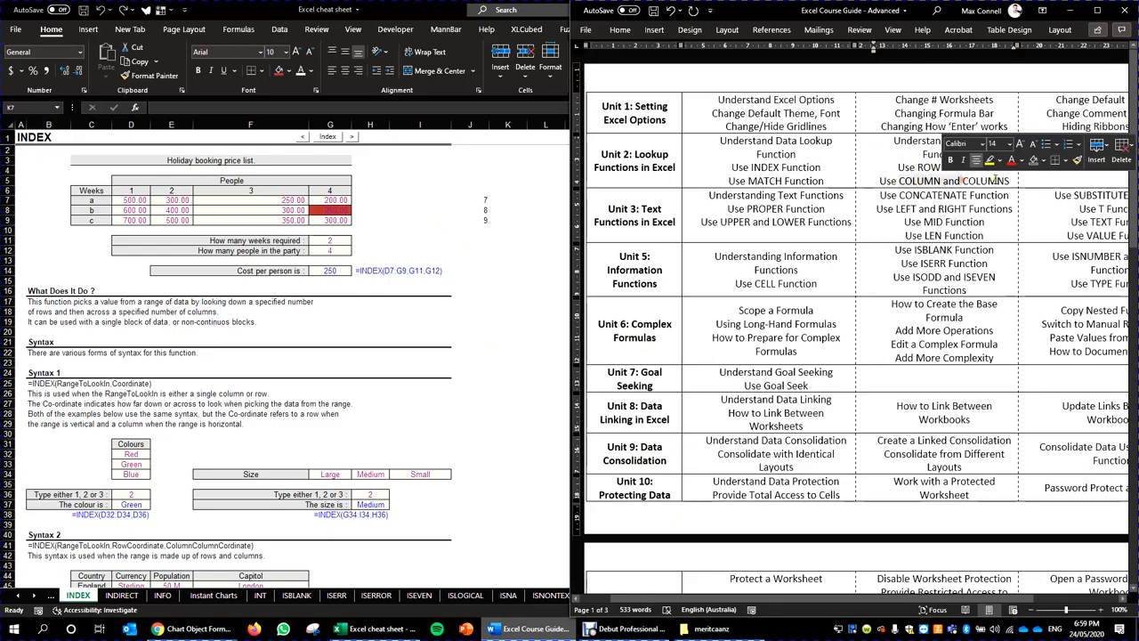
{"action": "left_click", "coordinate": [907, 195]}
- Return to the Excel workbook and examine the holiday price range D7:G9 and its highlighted cell G8
{"action": "left_click", "coordinate": [415, 258]}
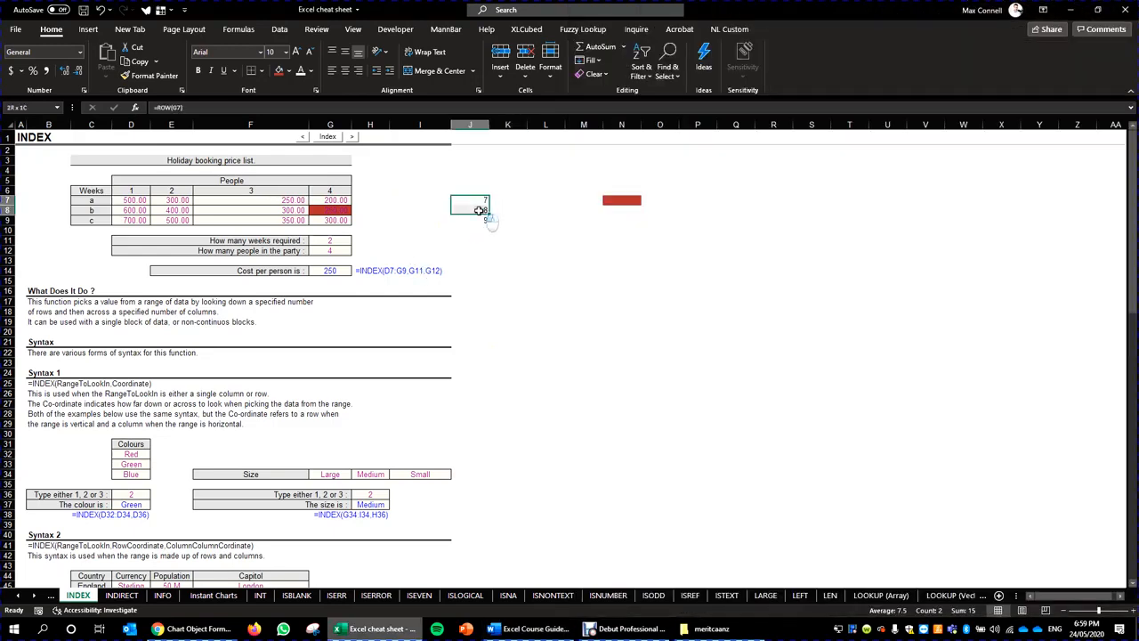
{"action": "left_click_drag", "start_coordinate": [129, 202], "coordinate": [328, 220]}
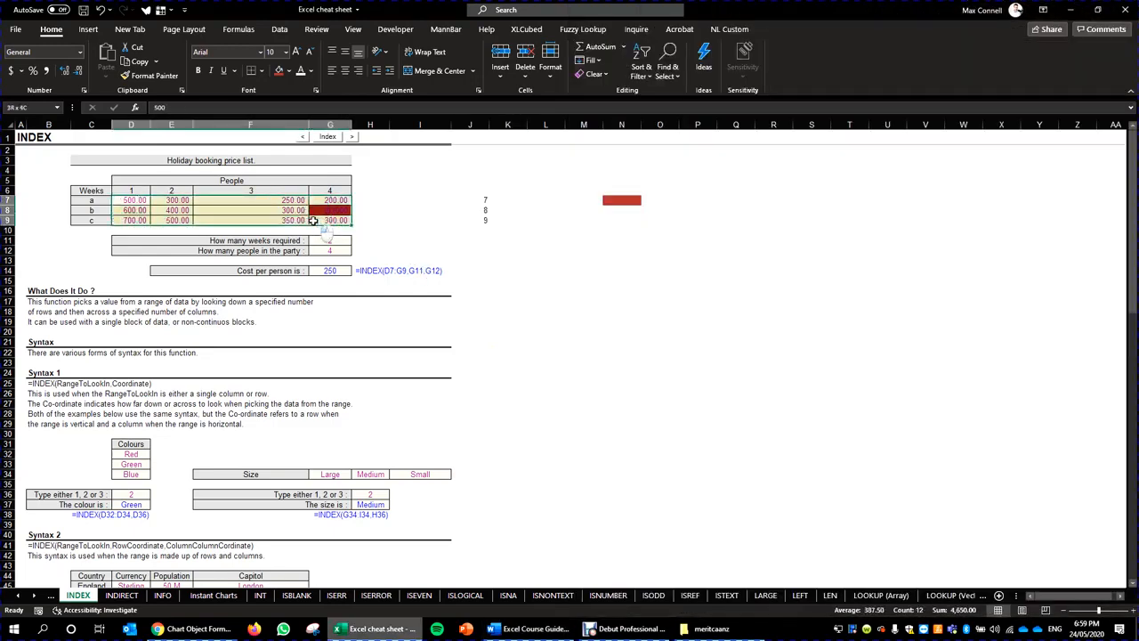
{"action": "left_click", "coordinate": [339, 210]}
{"action": "left_click", "coordinate": [574, 240]}
- Enter =ROW(G8) in cell J7 to get the row number of the highlighted price cell
{"action": "left_click", "coordinate": [482, 202]}
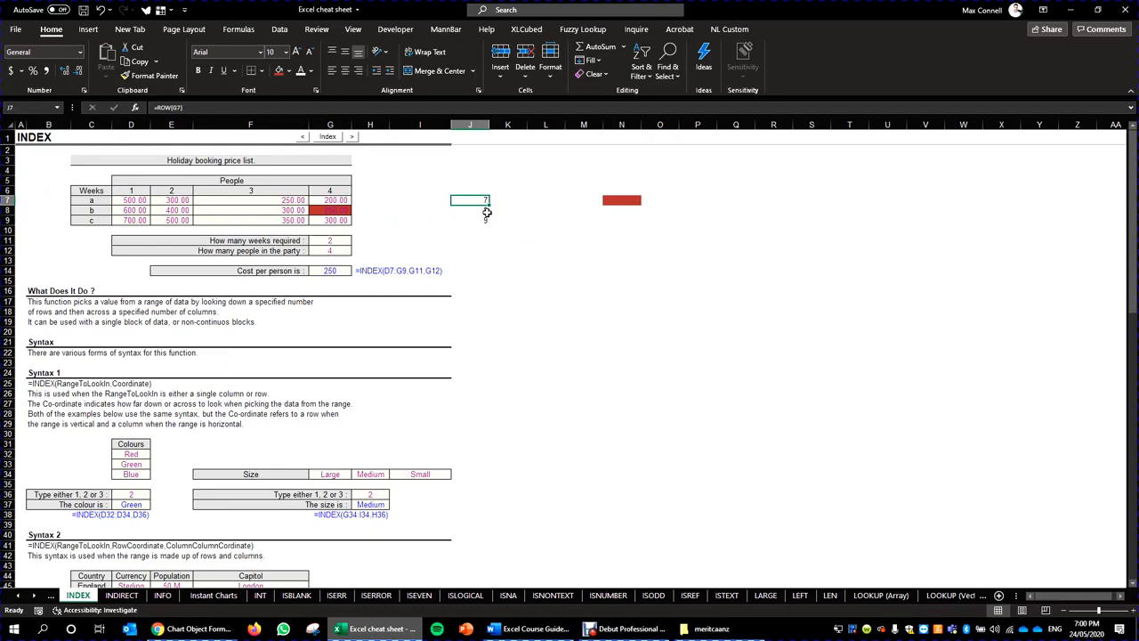
{"action": "type", "text": "=row"}
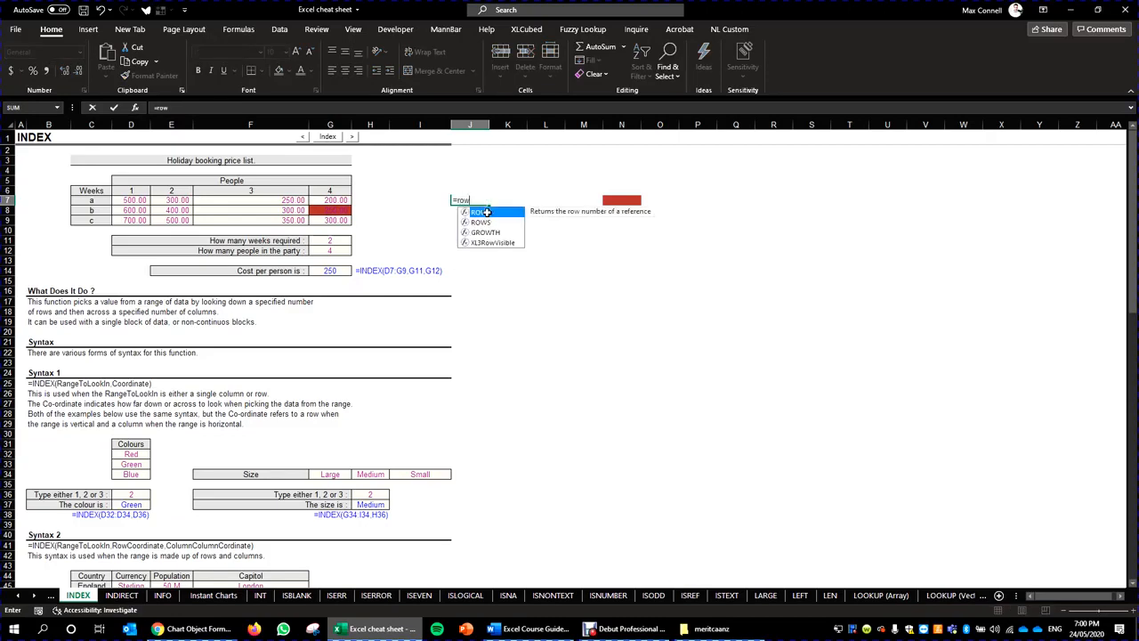
{"action": "type", "text": "("}
{"action": "key", "text": "Left"}
{"action": "key", "text": "Left"}
{"action": "key", "text": "Left"}
{"action": "key", "text": "Down"}
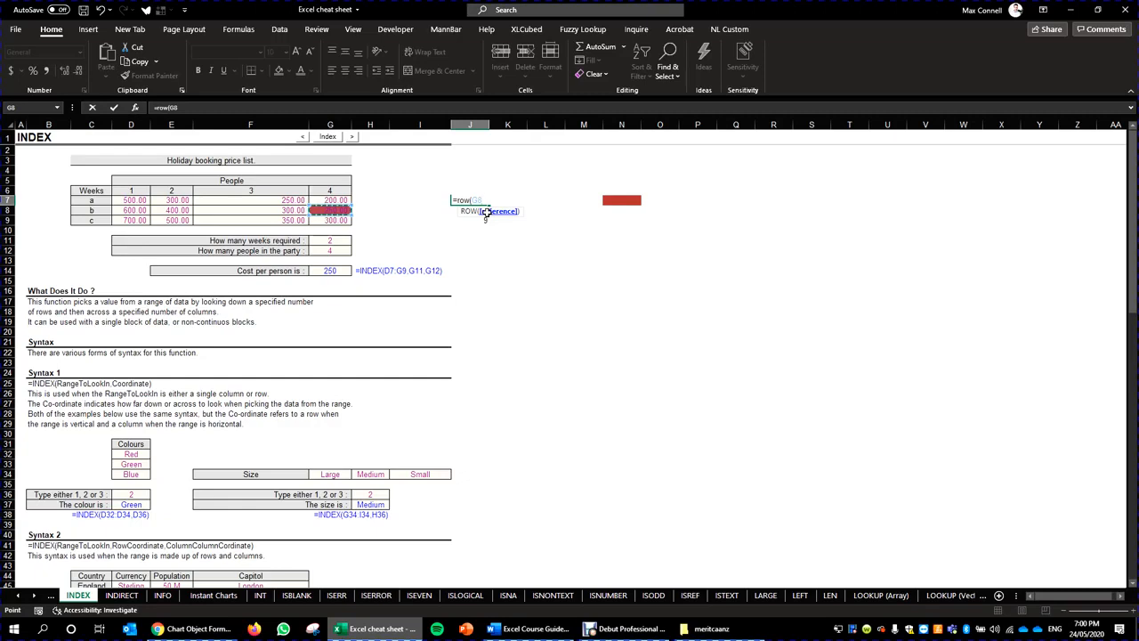
{"action": "type", "text": ")"}
{"action": "key", "text": "ctrl+Return"}
- Inspect the ROW formula in J7 and trace its reference G8 along worksheet row 8
{"action": "double_click", "coordinate": [481, 203]}
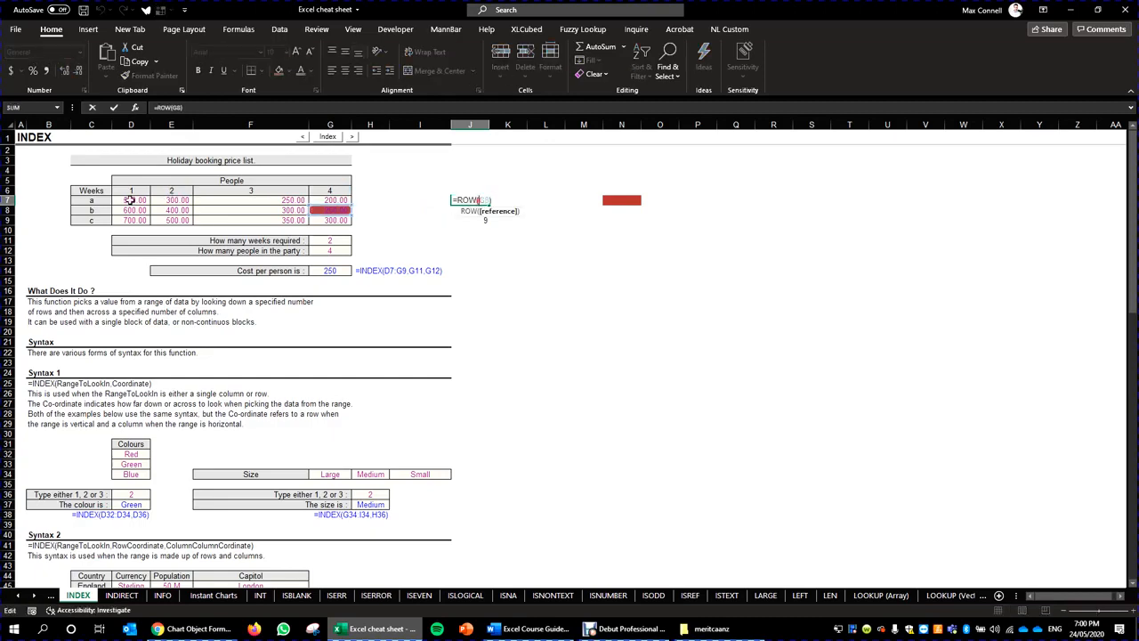
{"action": "key", "text": "Escape"}
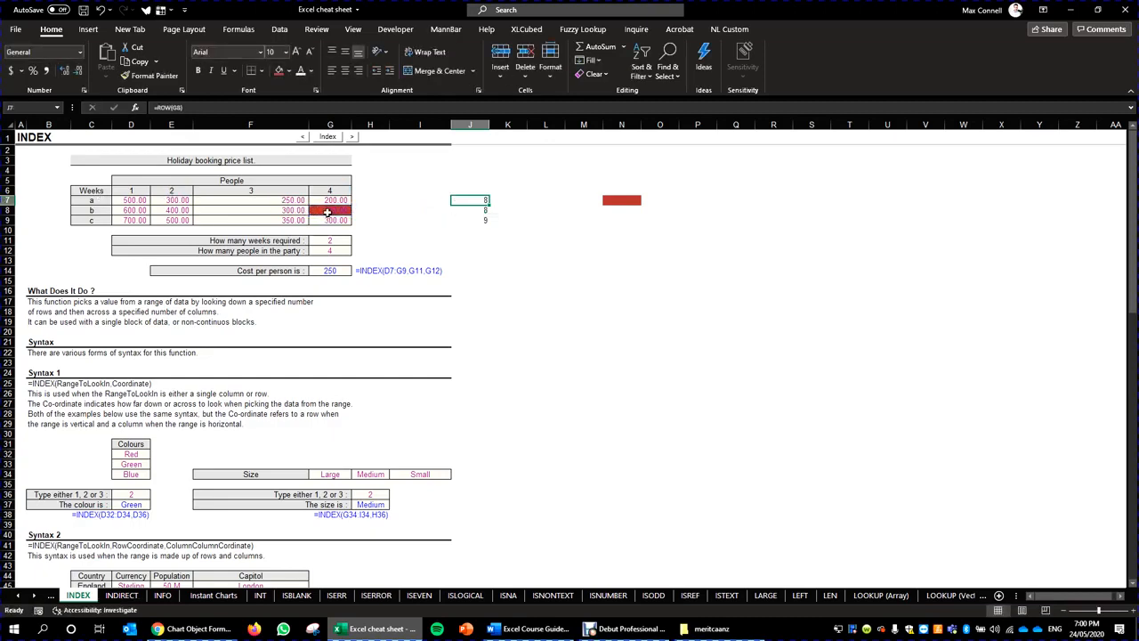
{"action": "left_click_drag", "start_coordinate": [320, 216], "coordinate": [26, 209]}
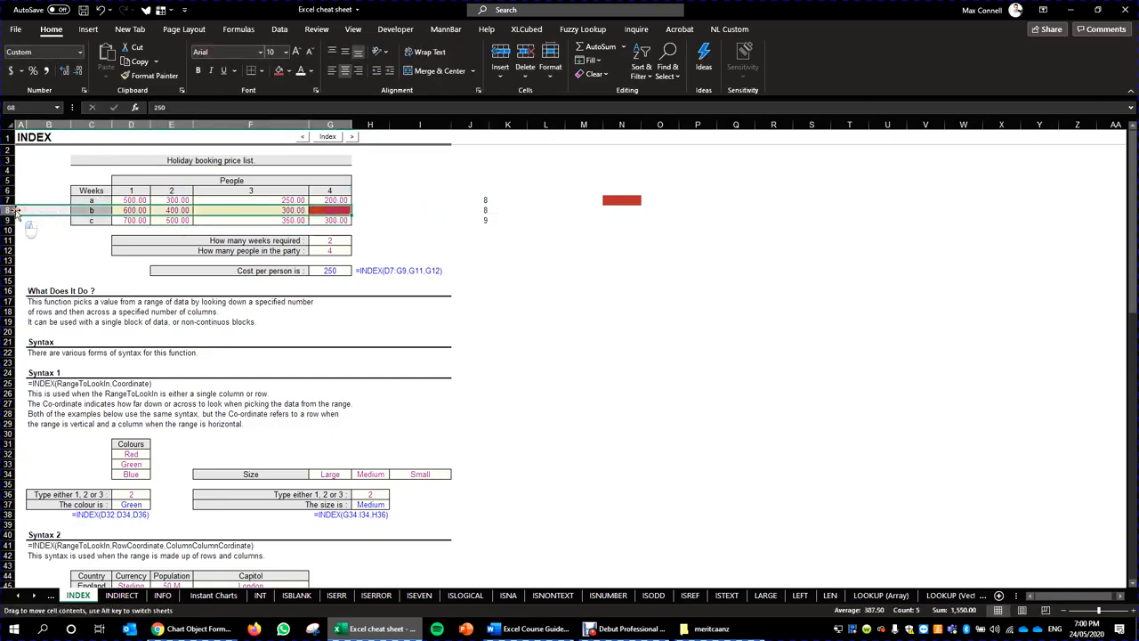
{"action": "left_click", "coordinate": [8, 210]}
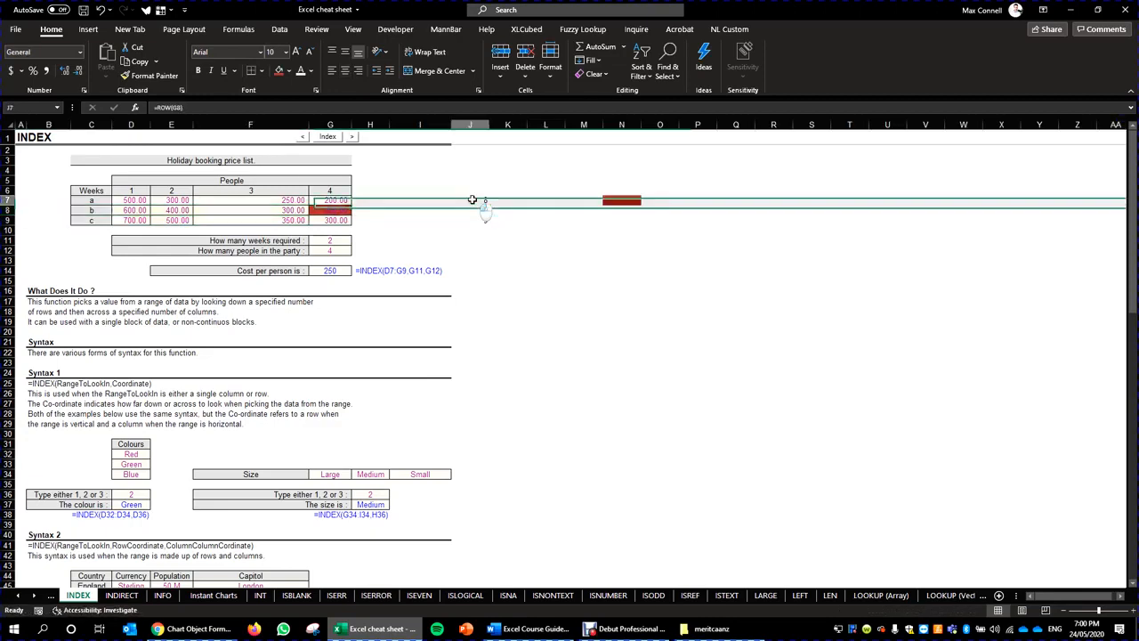
- Clear the contents of J8:J9 and check the ROW formula in J7
{"action": "left_click_drag", "start_coordinate": [472, 210], "coordinate": [483, 222]}
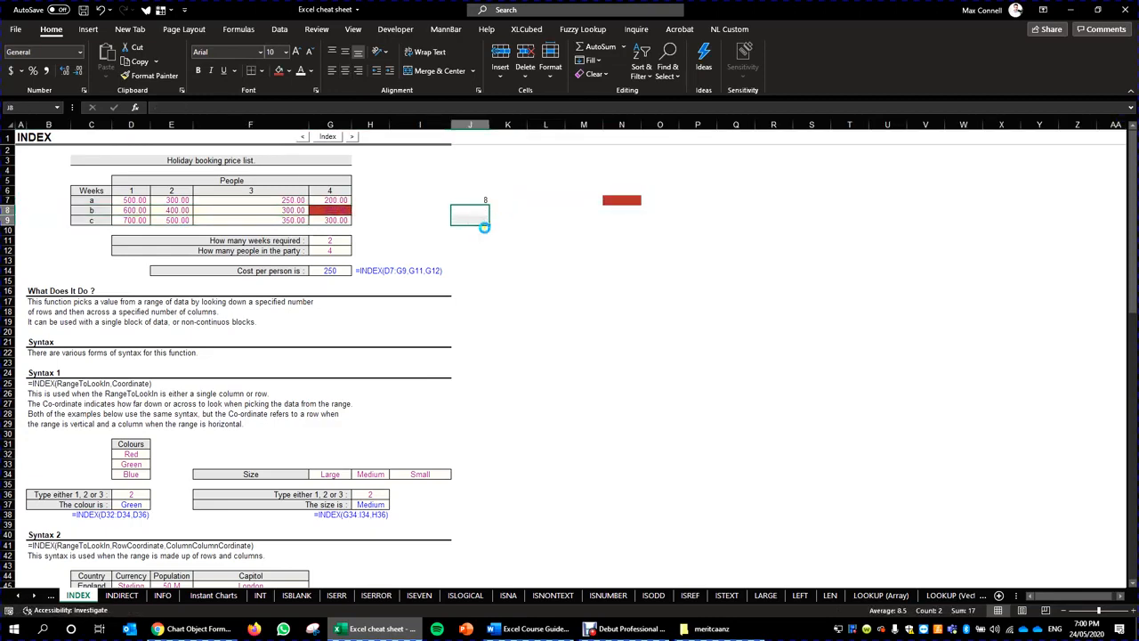
{"action": "double_click", "coordinate": [477, 200]}
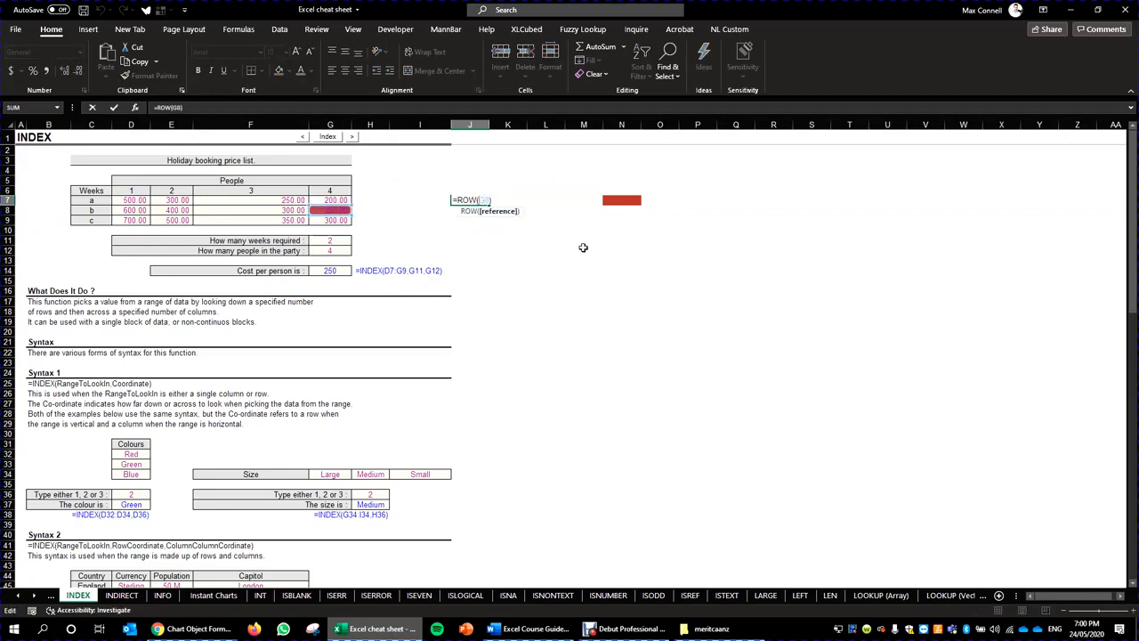
{"action": "key", "text": "ctrl+Return"}
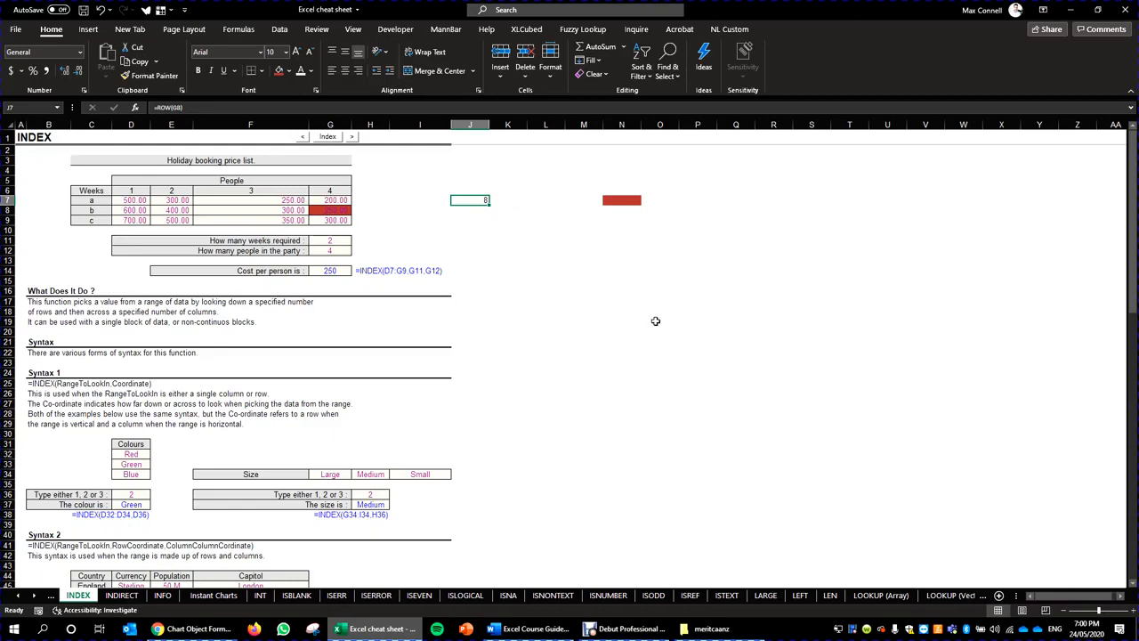
- Enter =COLUMN(G8) in cell J8 to get the column number of the highlighted price cell
{"action": "left_click", "coordinate": [463, 210]}
{"action": "type", "text": "=column("}
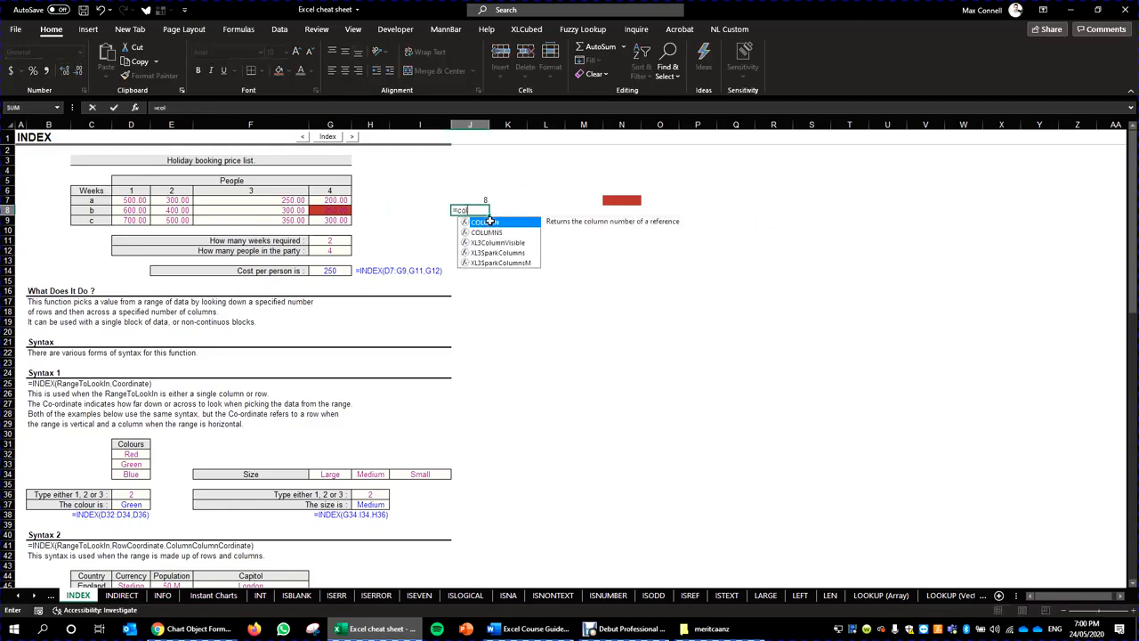
{"action": "key", "text": "Left"}
{"action": "key", "text": "Left"}
{"action": "key", "text": "Left"}
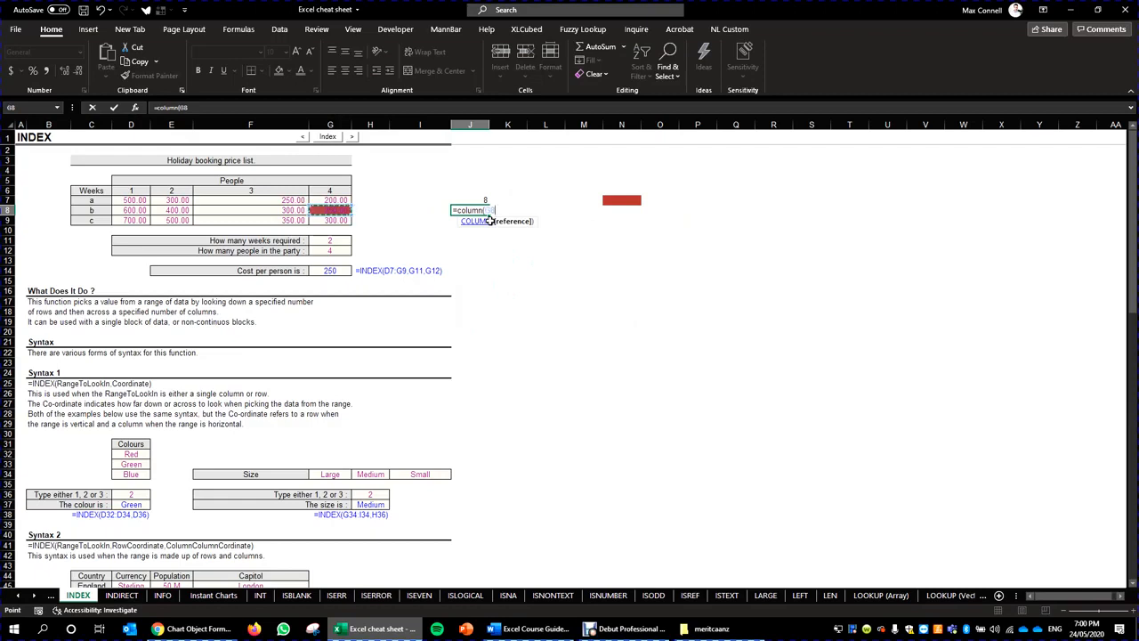
{"action": "type", "text": ")"}
{"action": "key", "text": "ctrl+Return"}
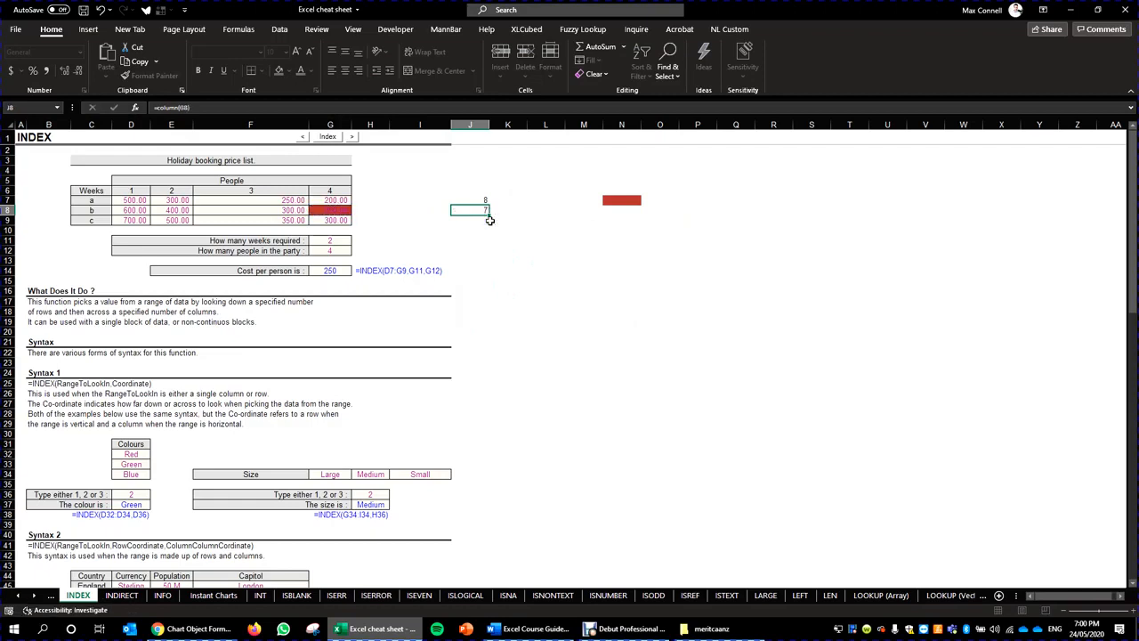
- Compare the ROW formula in J7 with the formula in J8
{"action": "left_click", "coordinate": [489, 204]}
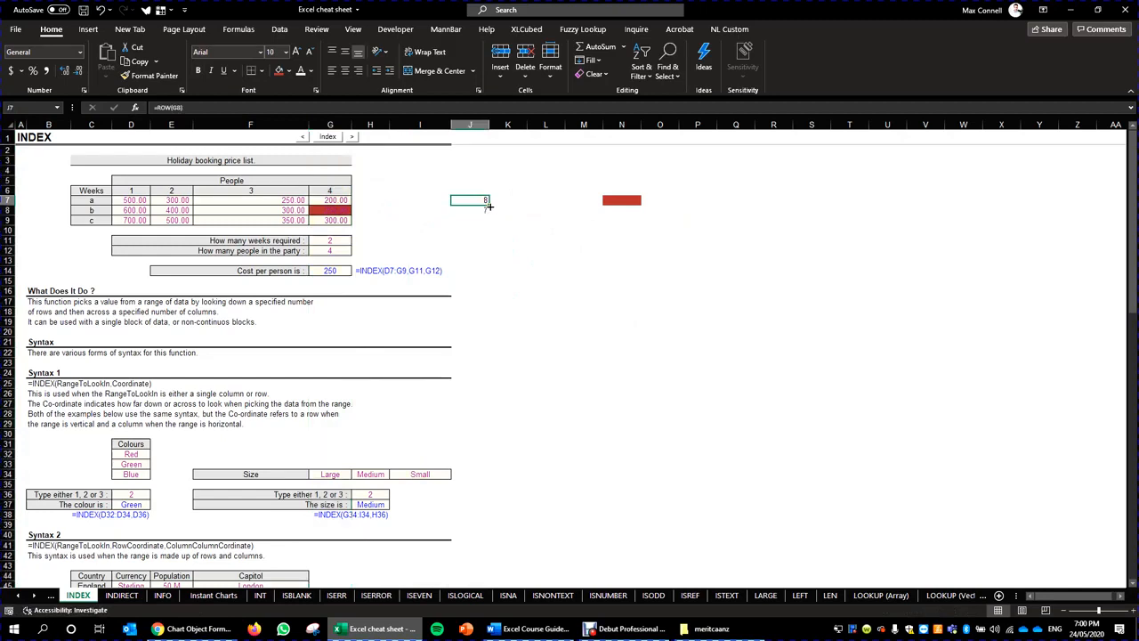
{"action": "double_click", "coordinate": [488, 209]}
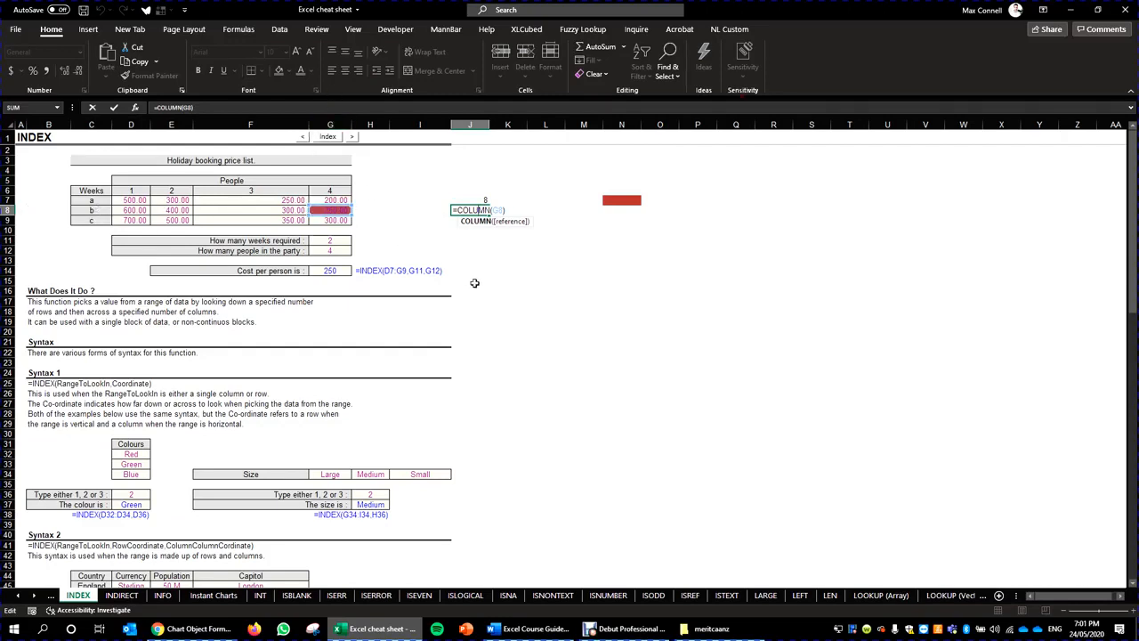
{"action": "key", "text": "Escape"}
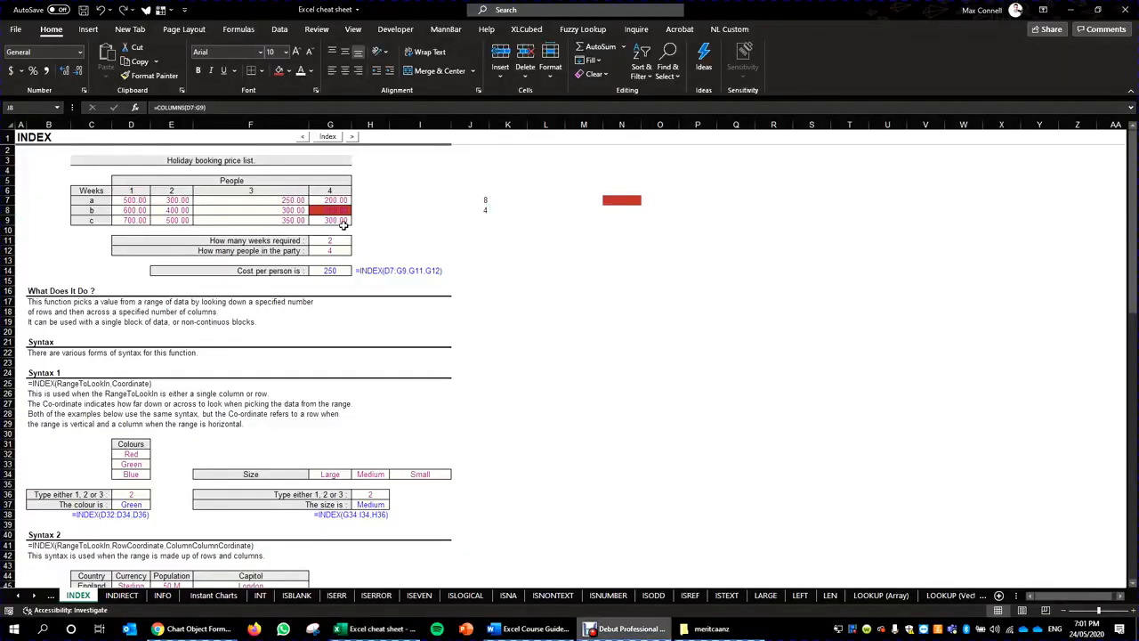
{"action": "key", "text": "Up"}
{"action": "key", "text": "Up"}
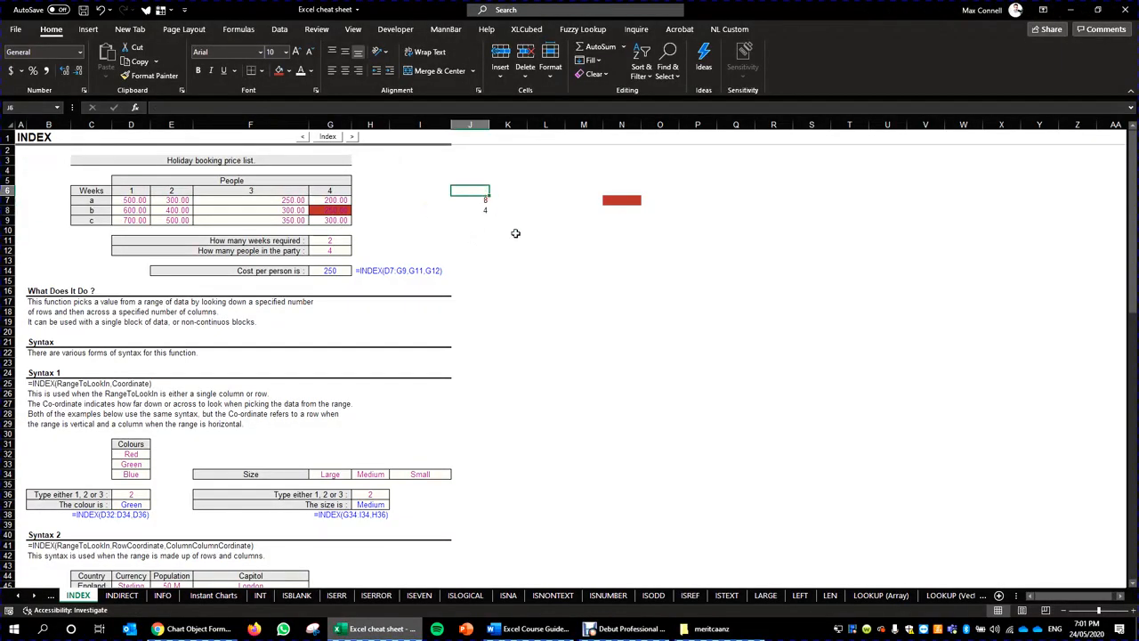
- Enter =COLUMNS(D7:G9) in cell J8 to count the columns in the holiday price range
{"action": "left_click", "coordinate": [485, 212]}
{"action": "type", "text": "=cr"}
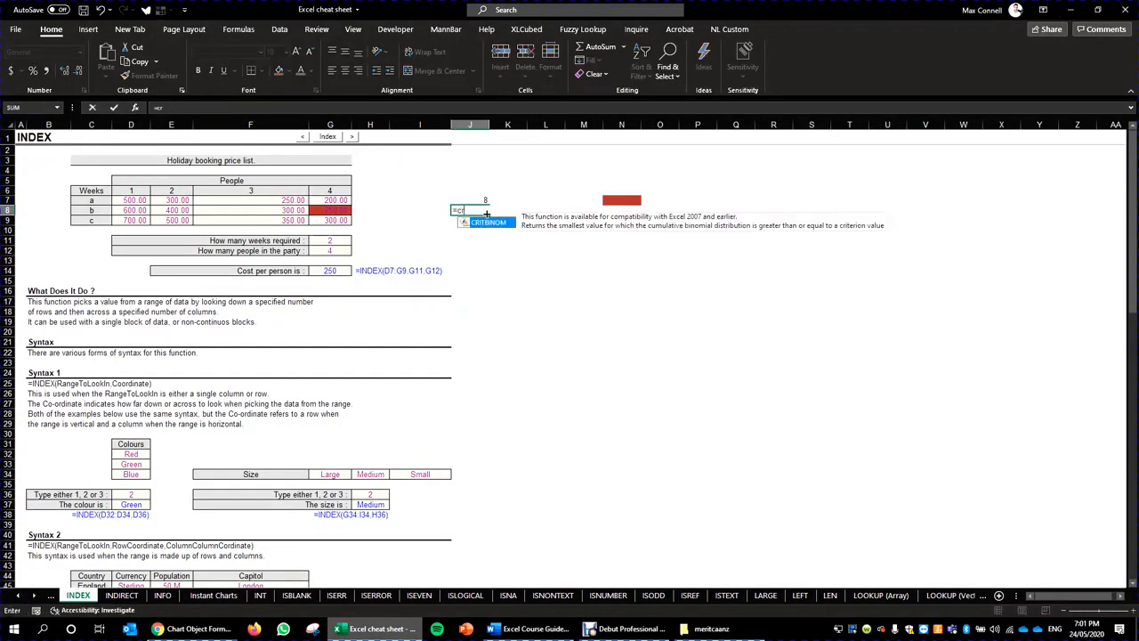
{"action": "key", "text": "BackSpace"}
{"action": "key", "text": "BackSpace"}
{"action": "type", "text": "rows("}
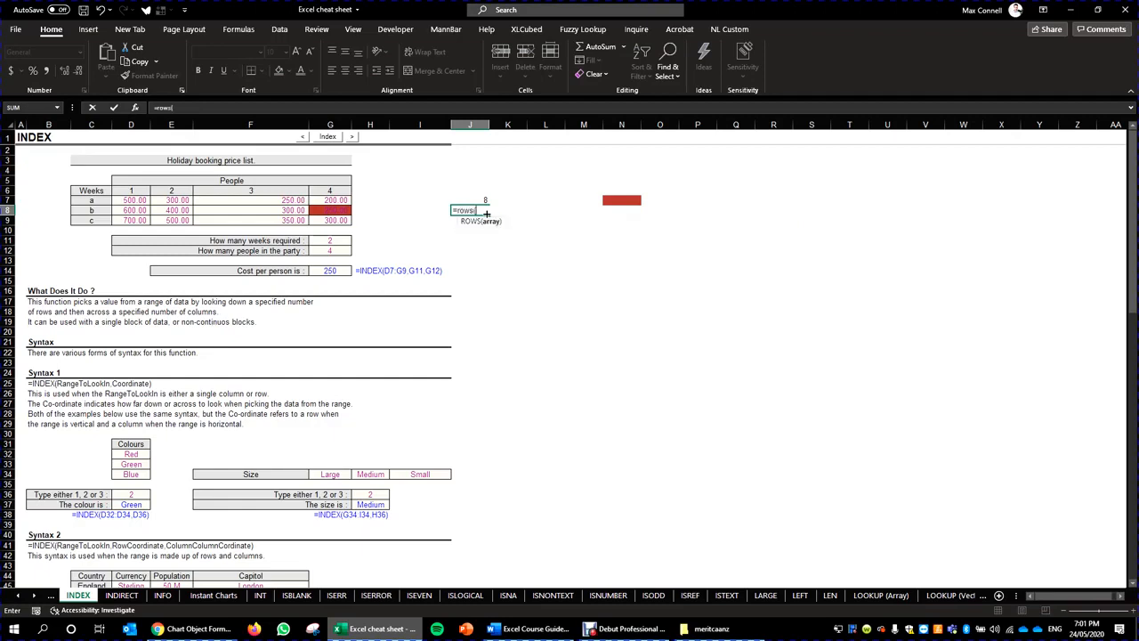
{"action": "key", "text": "BackSpace"}
{"action": "key", "text": "BackSpace"}
{"action": "key", "text": "BackSpace"}
{"action": "key", "text": "BackSpace"}
{"action": "key", "text": "BackSpace"}
{"action": "type", "text": "colu"}
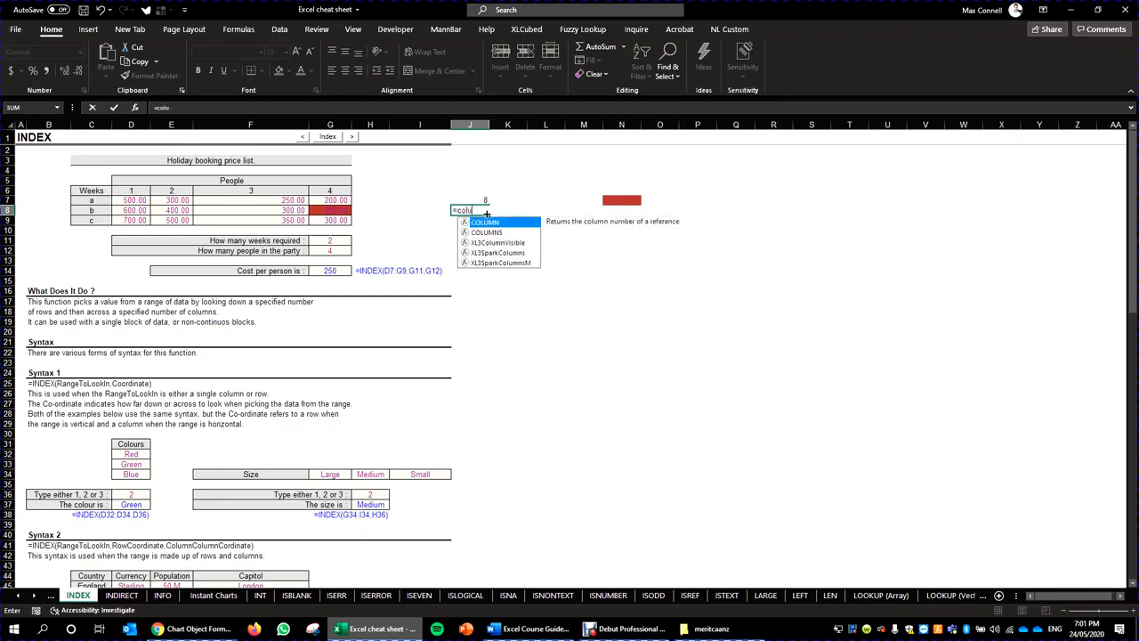
{"action": "type", "text": "mns("}
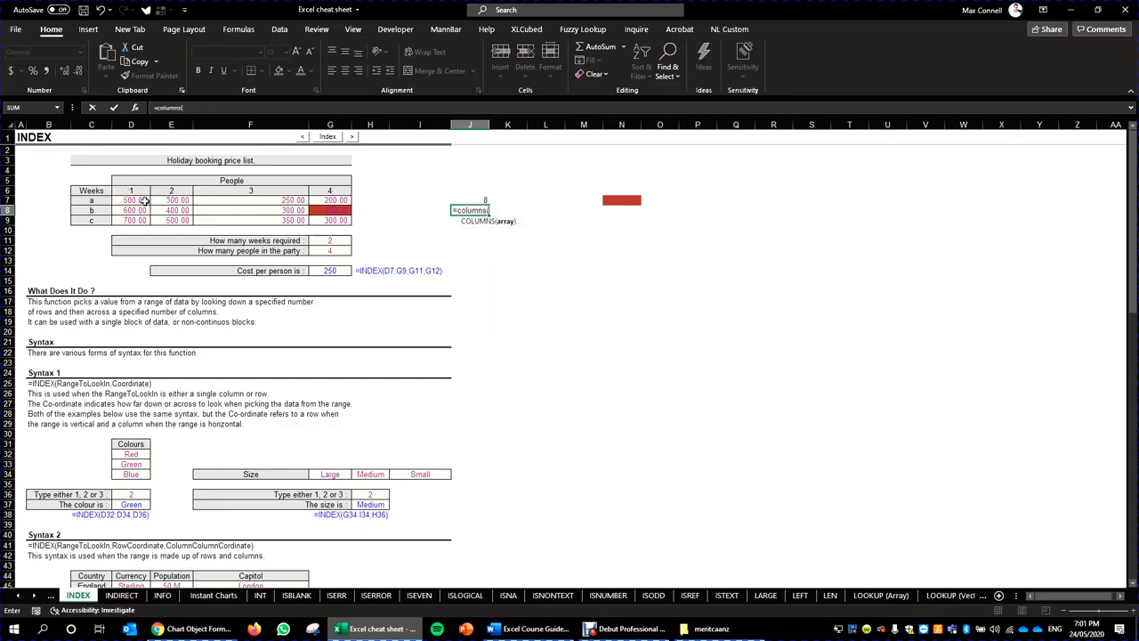
{"action": "left_click_drag", "start_coordinate": [144, 201], "coordinate": [331, 219]}
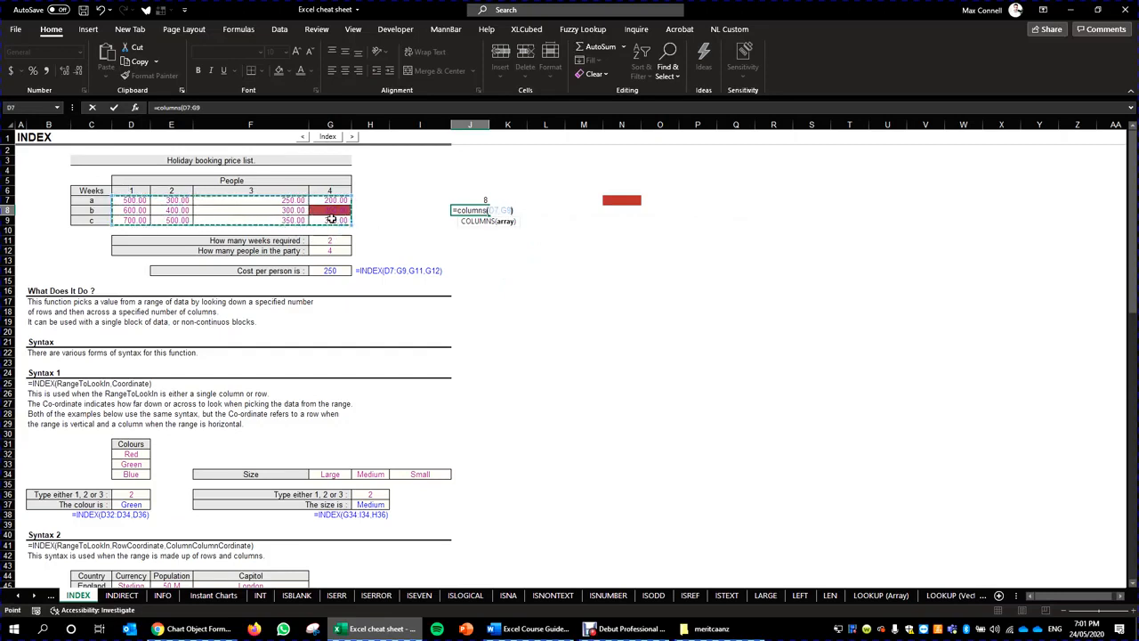
{"action": "key", "text": "ctrl+Return"}
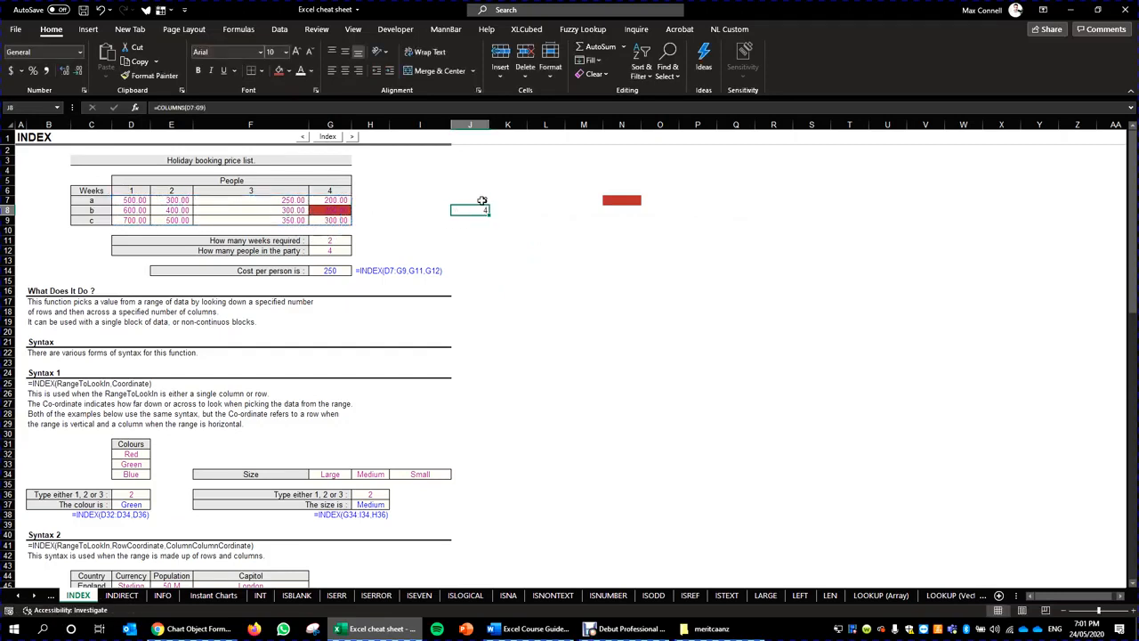
- Change the function in J8 to ROWS for the same range, making the formula =ROWS(D7:G9)
{"action": "key", "text": "F2"}
{"action": "key", "text": "Escape"}
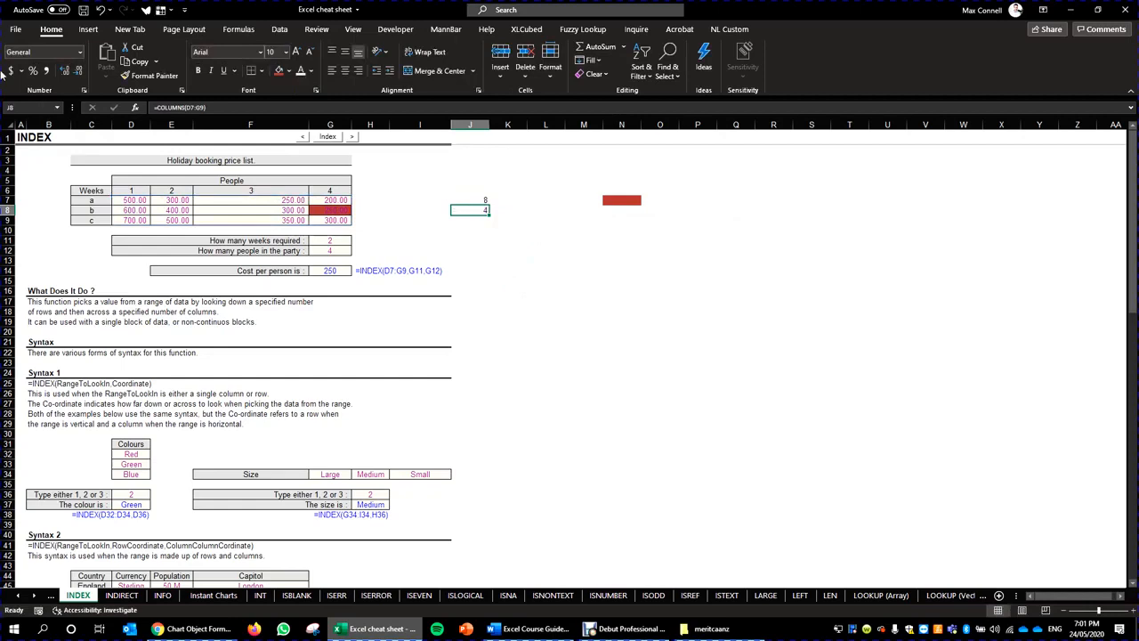
{"action": "left_click", "coordinate": [190, 107]}
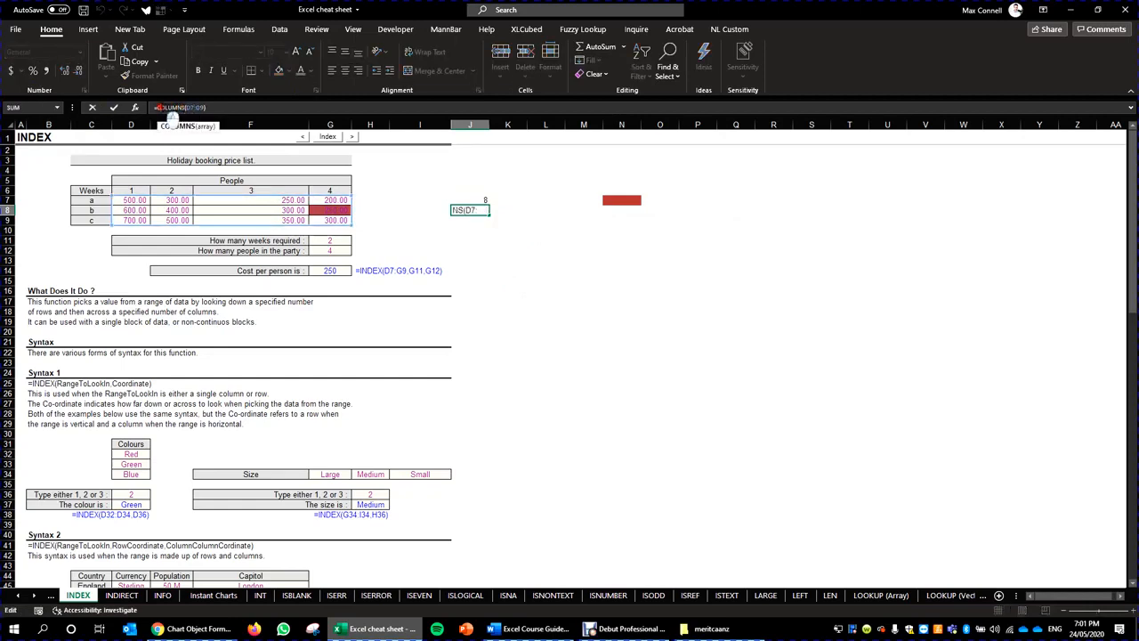
{"action": "type", "text": "rows"}
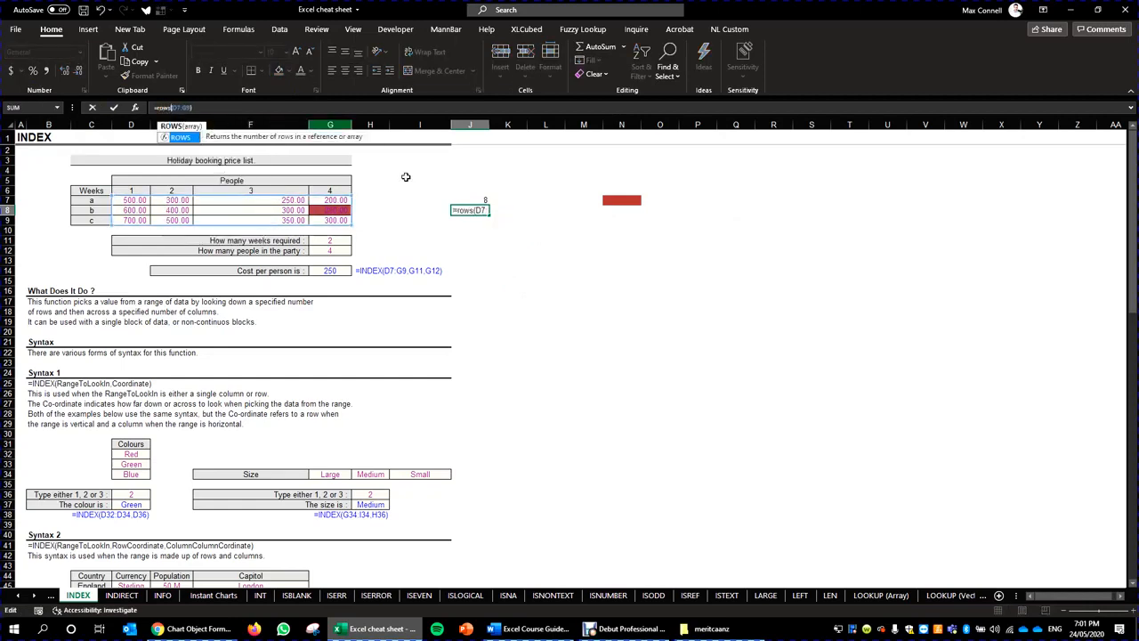
{"action": "key", "text": "ctrl+Return"}
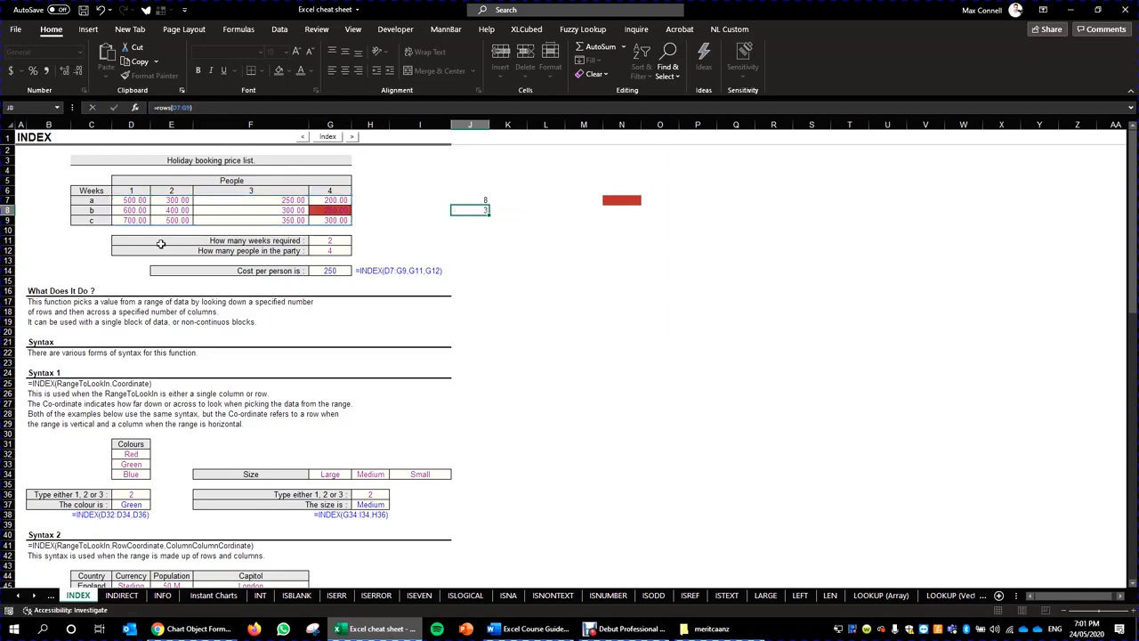
- Add borders to the empty cell block K10:N12 beside the holiday price list
{"action": "left_click", "coordinate": [507, 230]}
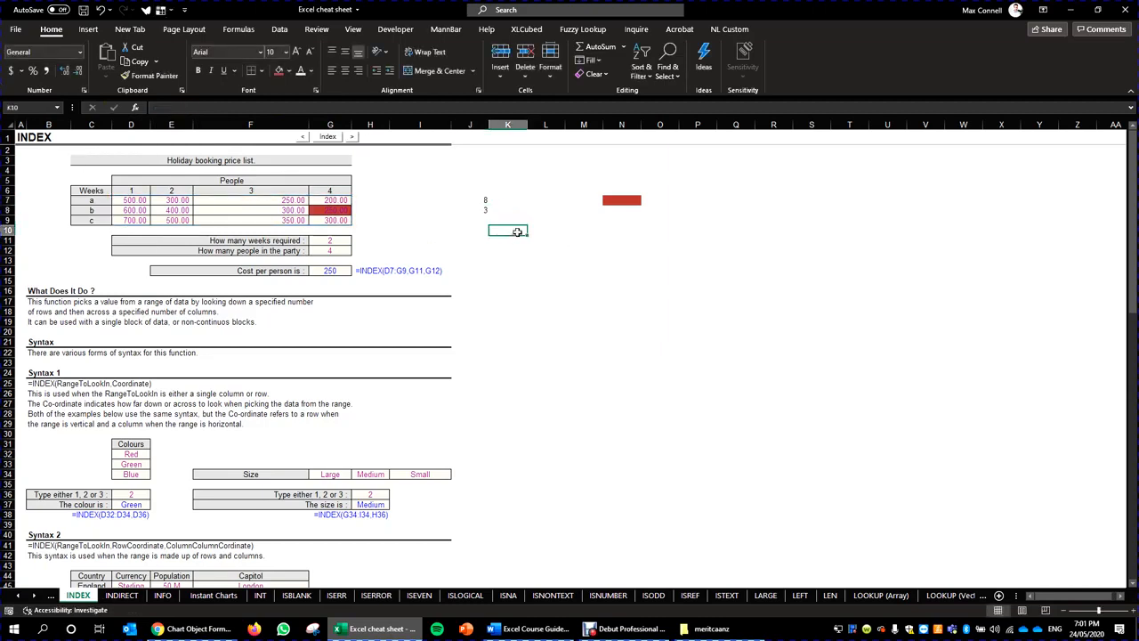
{"action": "left_click_drag", "start_coordinate": [506, 231], "coordinate": [613, 247]}
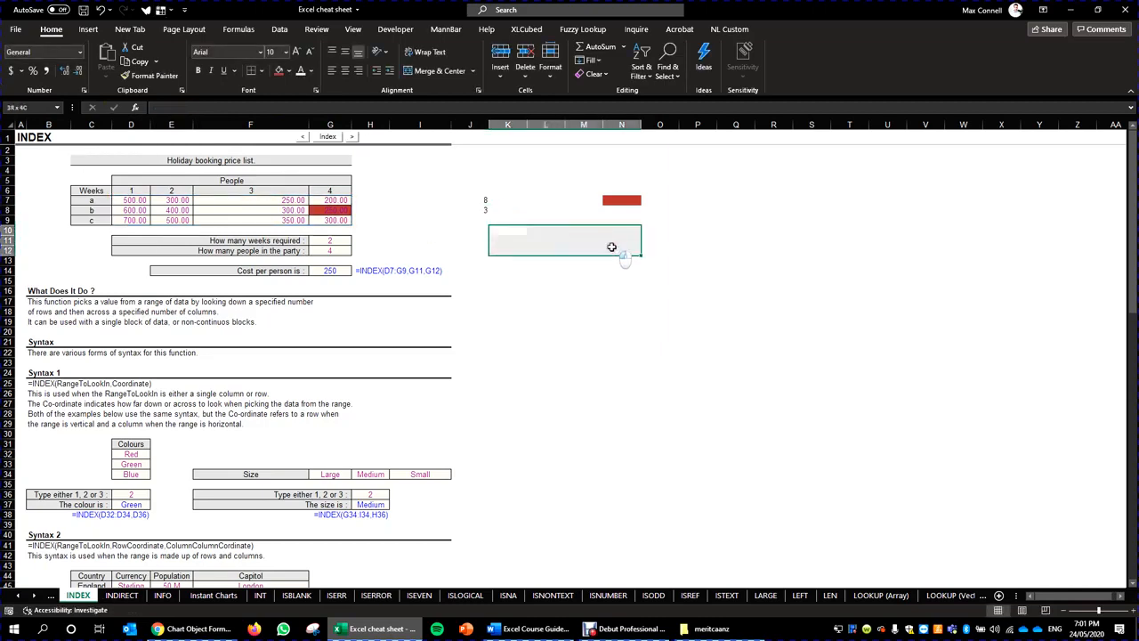
{"action": "left_click", "coordinate": [264, 78]}
{"action": "left_click", "coordinate": [283, 186]}
{"action": "left_click", "coordinate": [696, 321]}
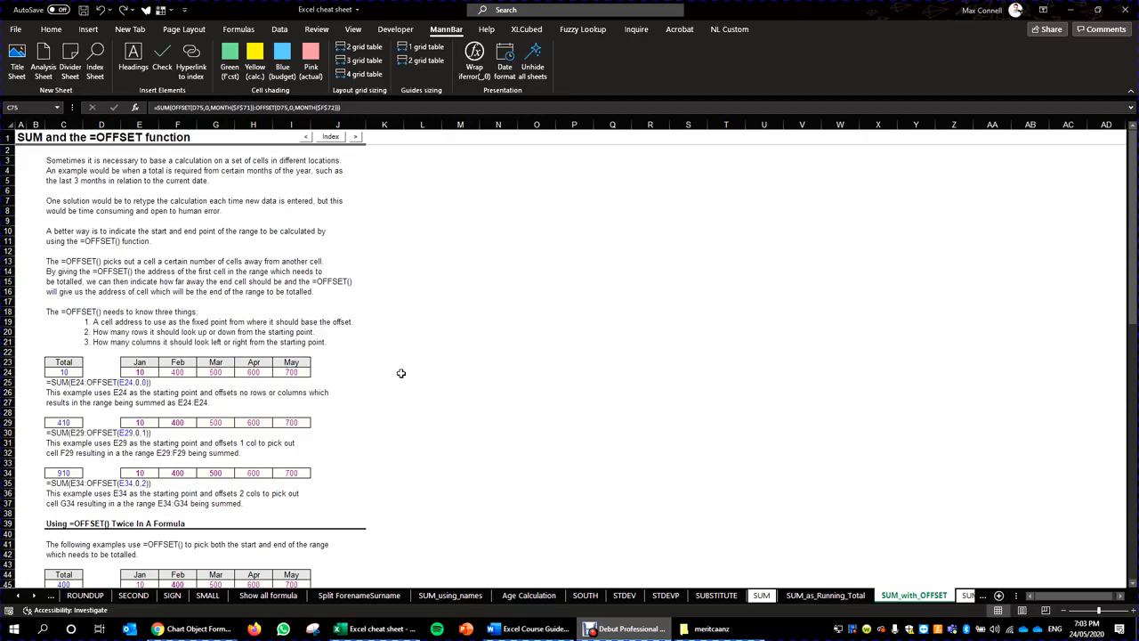
- Fill cell M5 on the SUM_with_OFFSET sheet with red to mark it as the starting cell
{"action": "left_click", "coordinate": [445, 346]}
{"action": "left_click", "coordinate": [460, 181]}
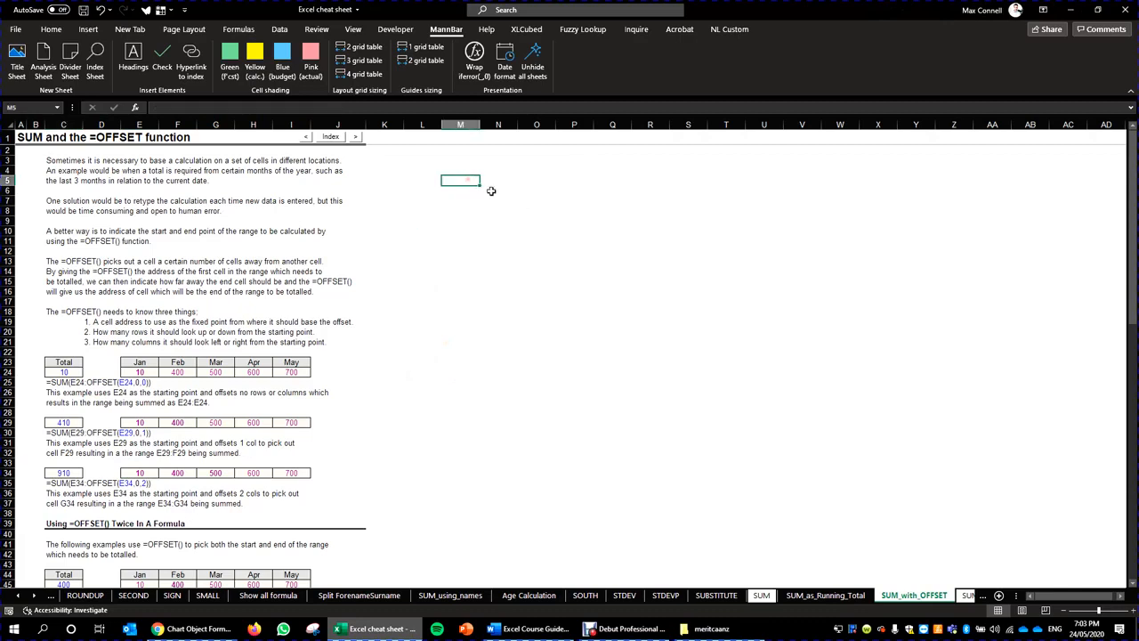
{"action": "left_click", "coordinate": [50, 28]}
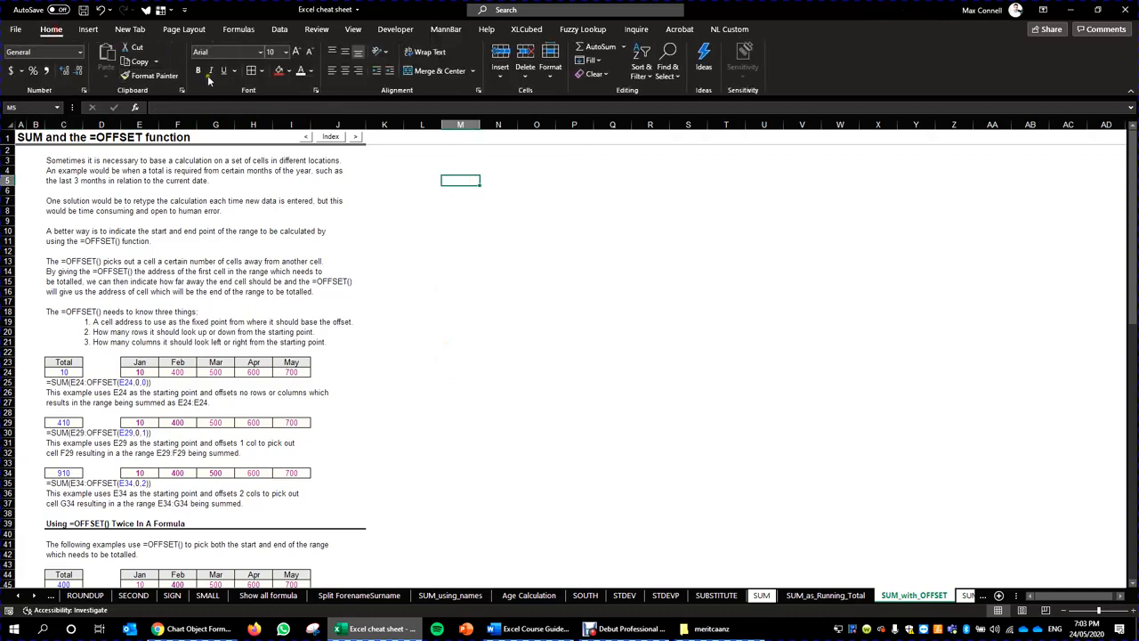
{"action": "left_click", "coordinate": [279, 70]}
{"action": "left_click", "coordinate": [496, 138]}
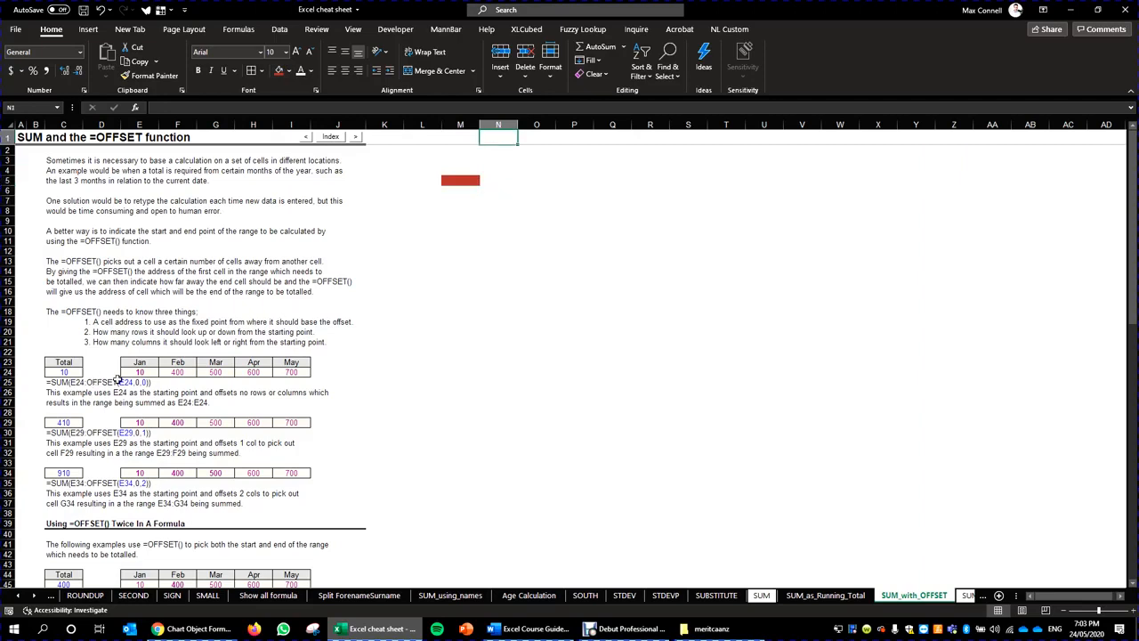
- Examine the example formula in C25, the red starting cell M5 and the columns beside it
{"action": "left_click", "coordinate": [53, 382]}
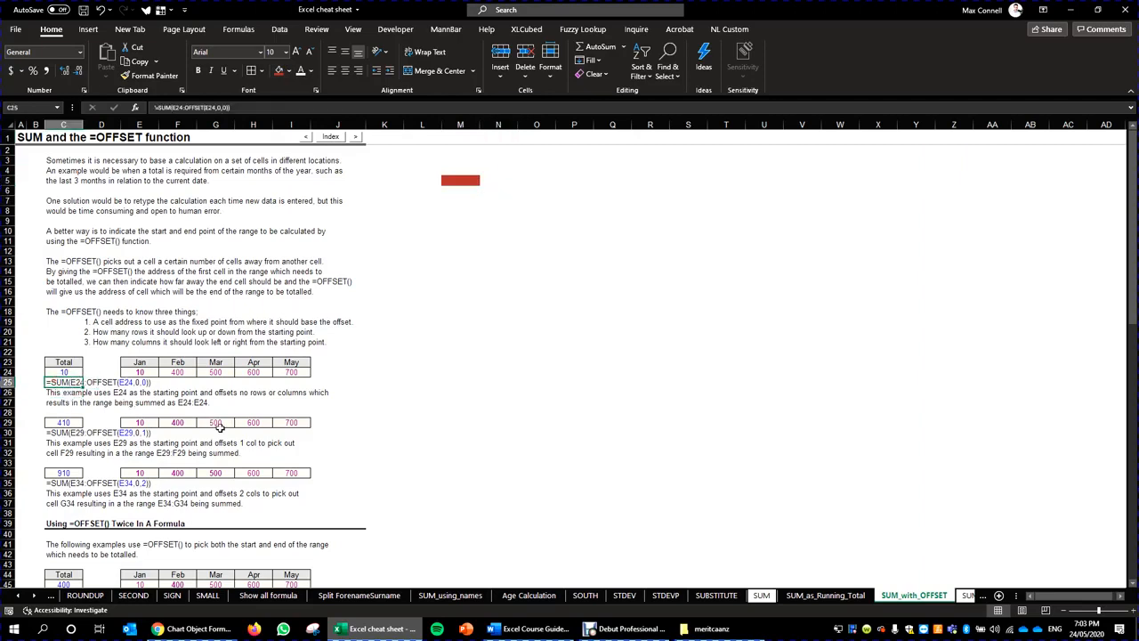
{"action": "left_click", "coordinate": [465, 180]}
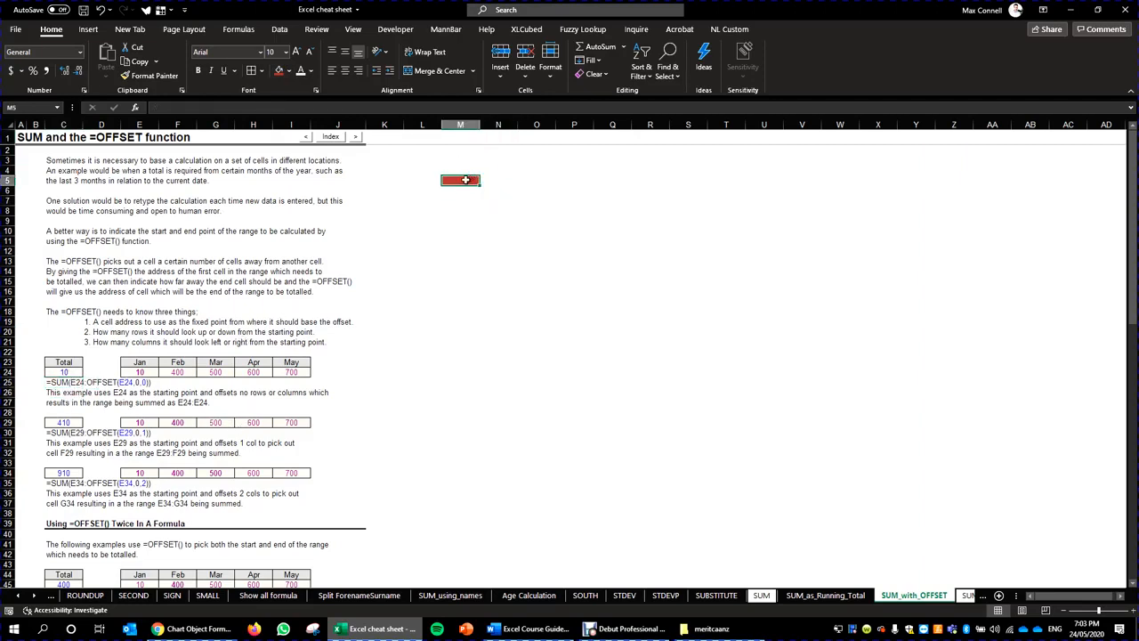
{"action": "left_click", "coordinate": [661, 178]}
{"action": "left_click", "coordinate": [459, 182]}
{"action": "left_click", "coordinate": [498, 125]}
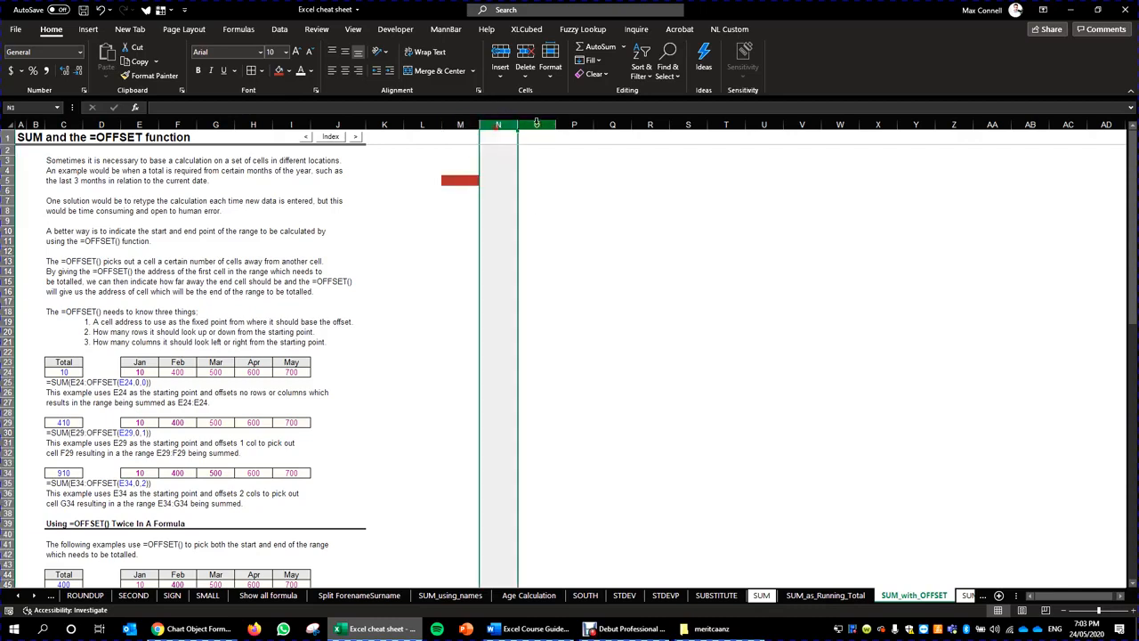
{"action": "left_click", "coordinate": [598, 250]}
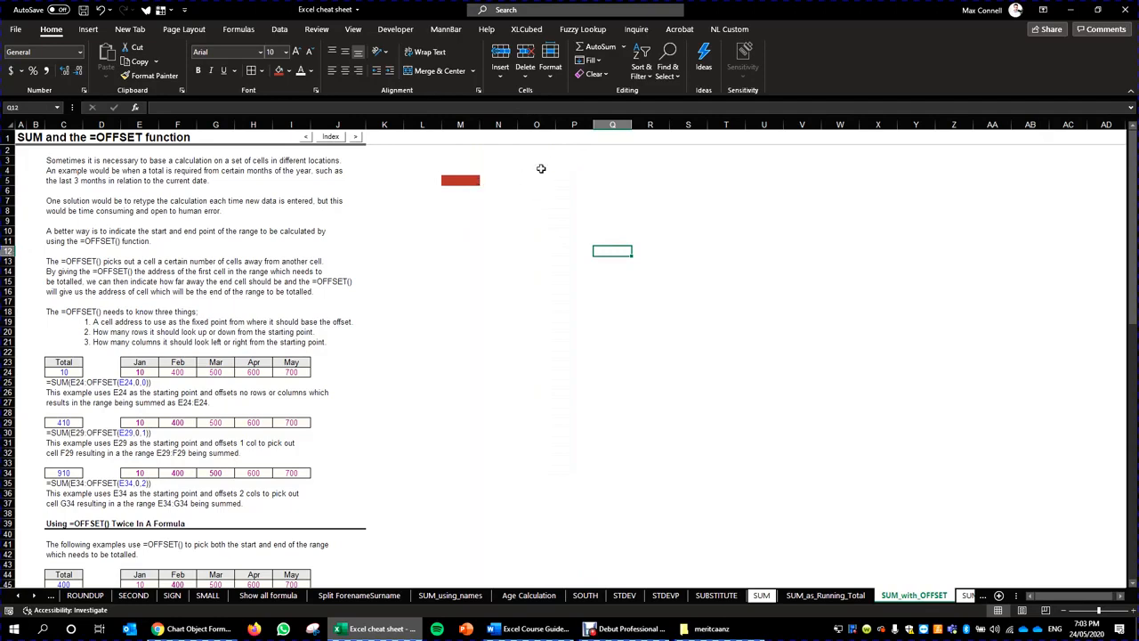
- Fill cell O8, two columns across and three rows down from the red cell M5, with green
{"action": "left_click", "coordinate": [488, 180]}
{"action": "key", "text": "Right"}
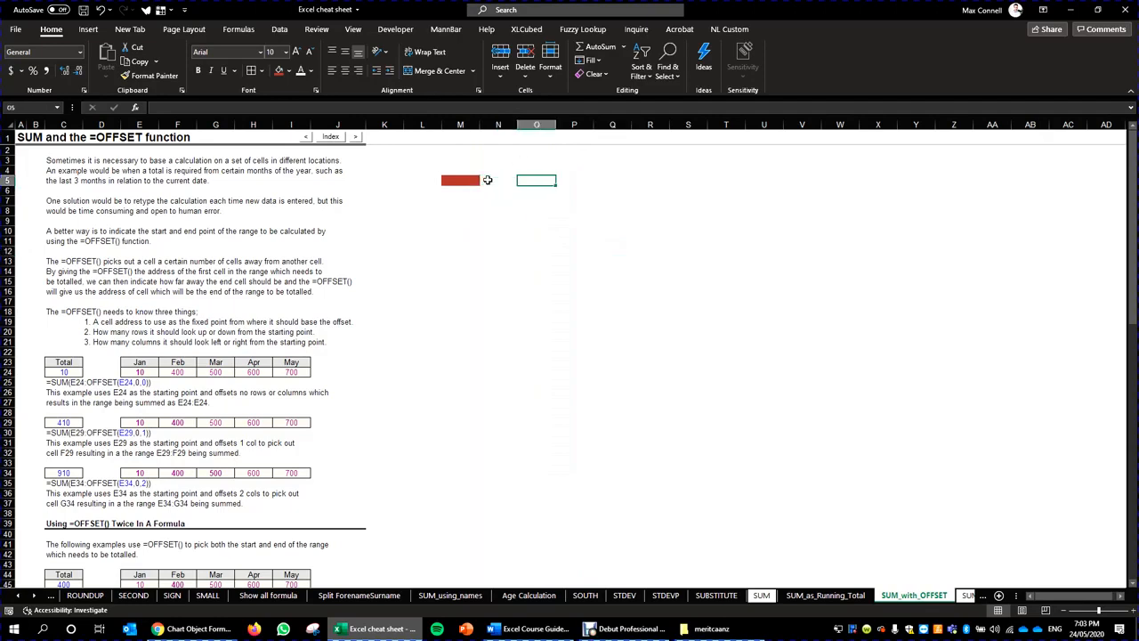
{"action": "key", "text": "Down"}
{"action": "key", "text": "Down"}
{"action": "key", "text": "Down"}
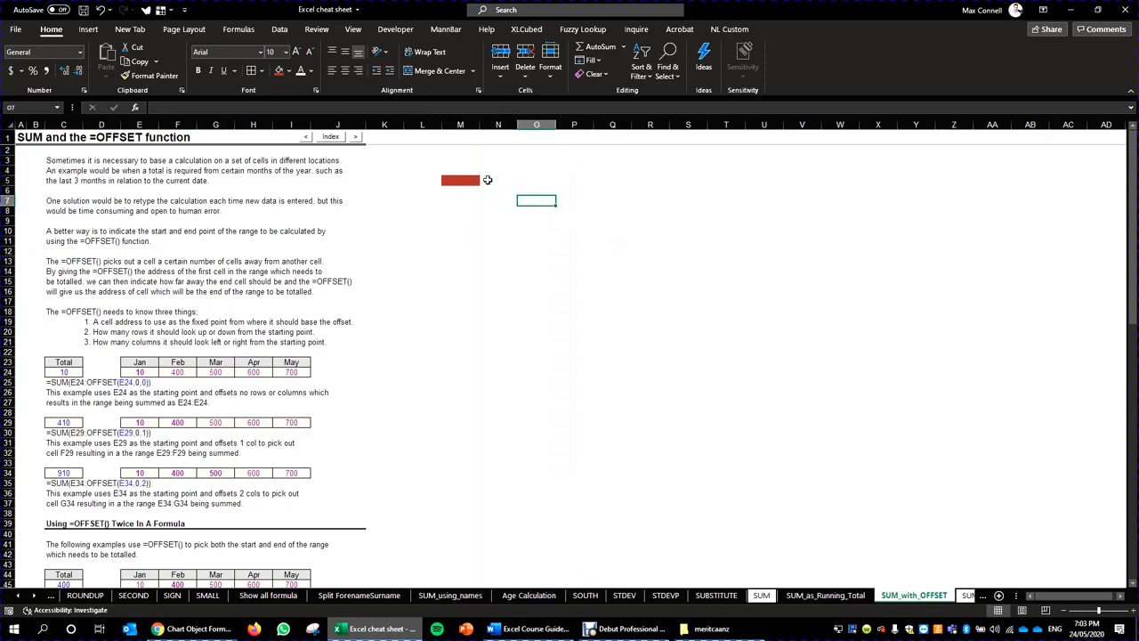
{"action": "left_click", "coordinate": [289, 71]}
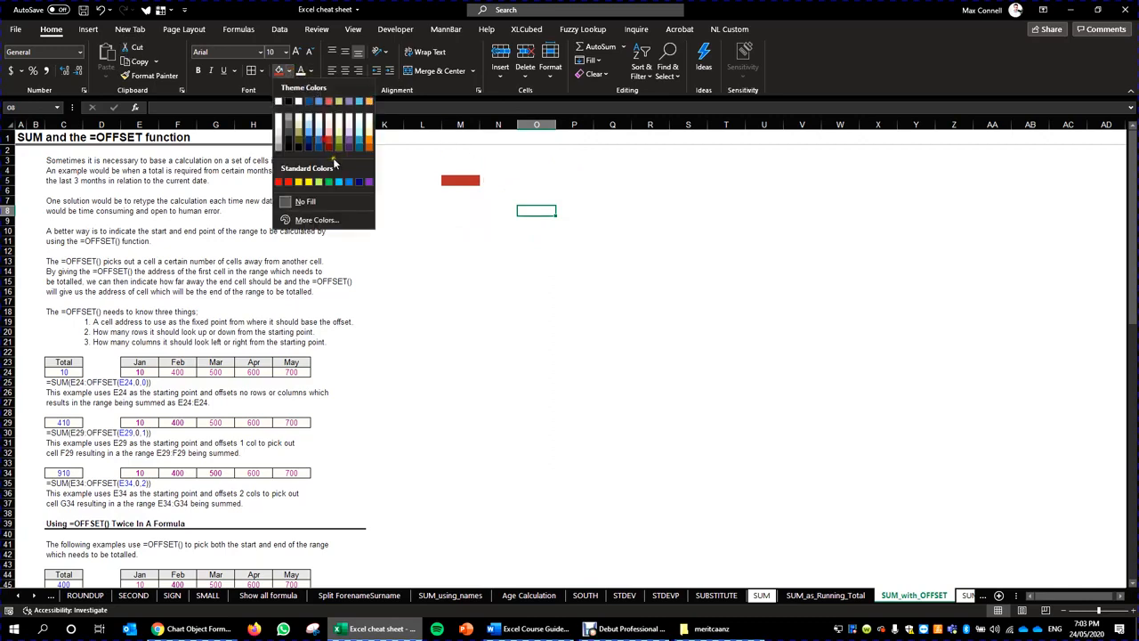
{"action": "left_click", "coordinate": [337, 160]}
{"action": "left_click", "coordinate": [501, 239]}
{"action": "left_click", "coordinate": [537, 212]}
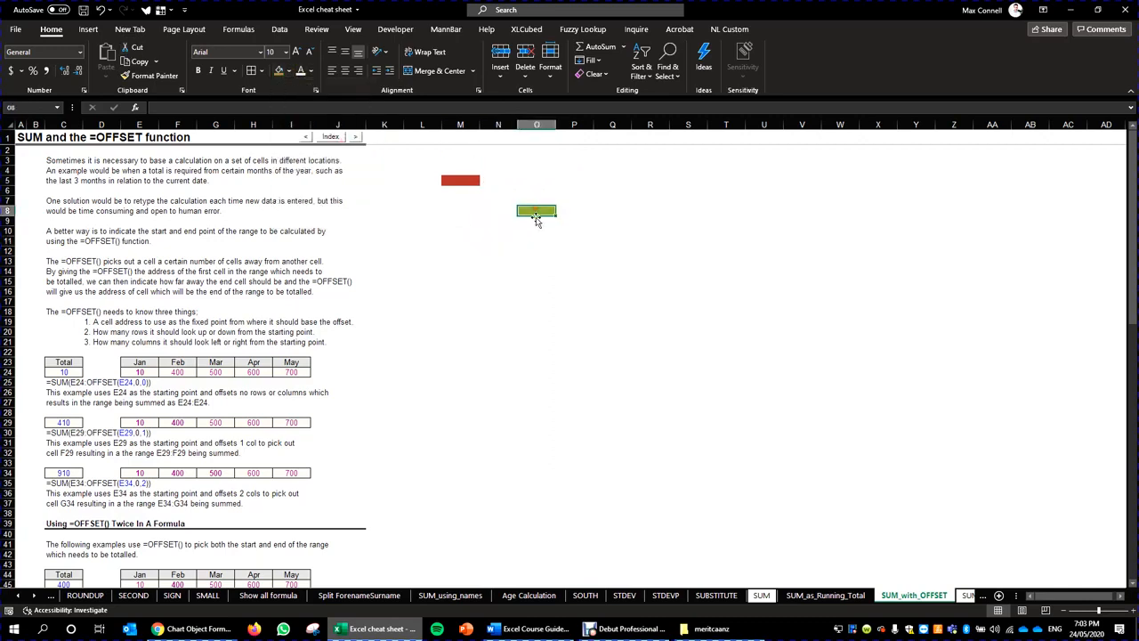
- Enter 100 in the green cell O8 and 99 in the adjacent cells O7 and N8
{"action": "type", "text": "100"}
{"action": "key", "text": "Up"}
{"action": "key", "text": "Up"}
{"action": "key", "text": "Left"}
{"action": "key", "text": "Left"}
{"action": "key", "text": "Left"}
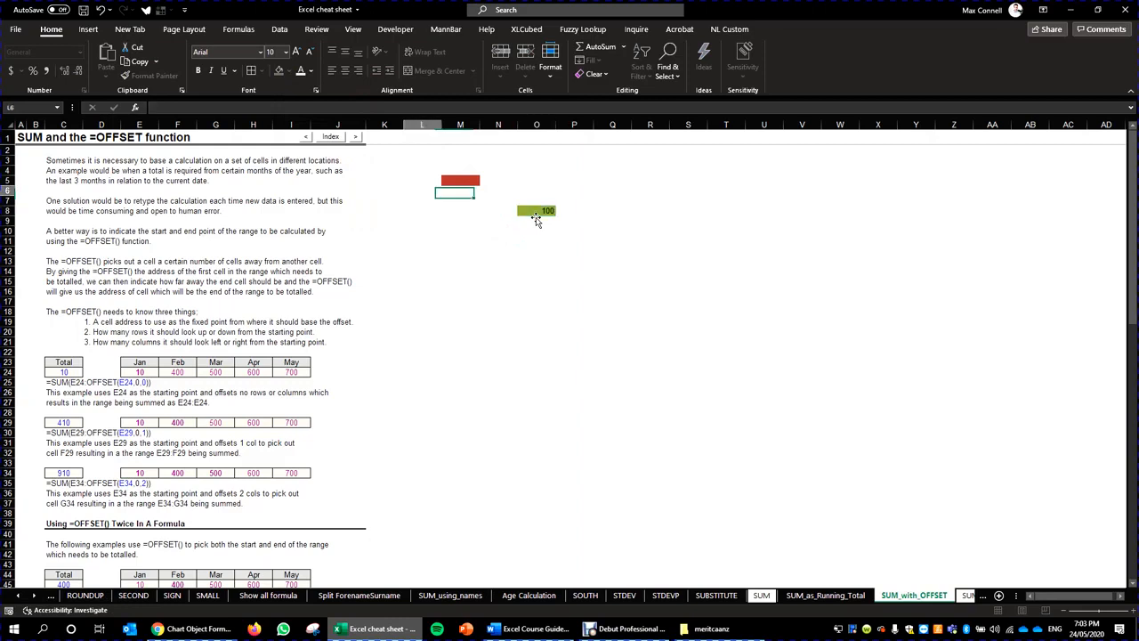
{"action": "key", "text": "Right"}
{"action": "key", "text": "Right"}
{"action": "key", "text": "Right"}
{"action": "key", "text": "Down"}
{"action": "type", "text": "0"}
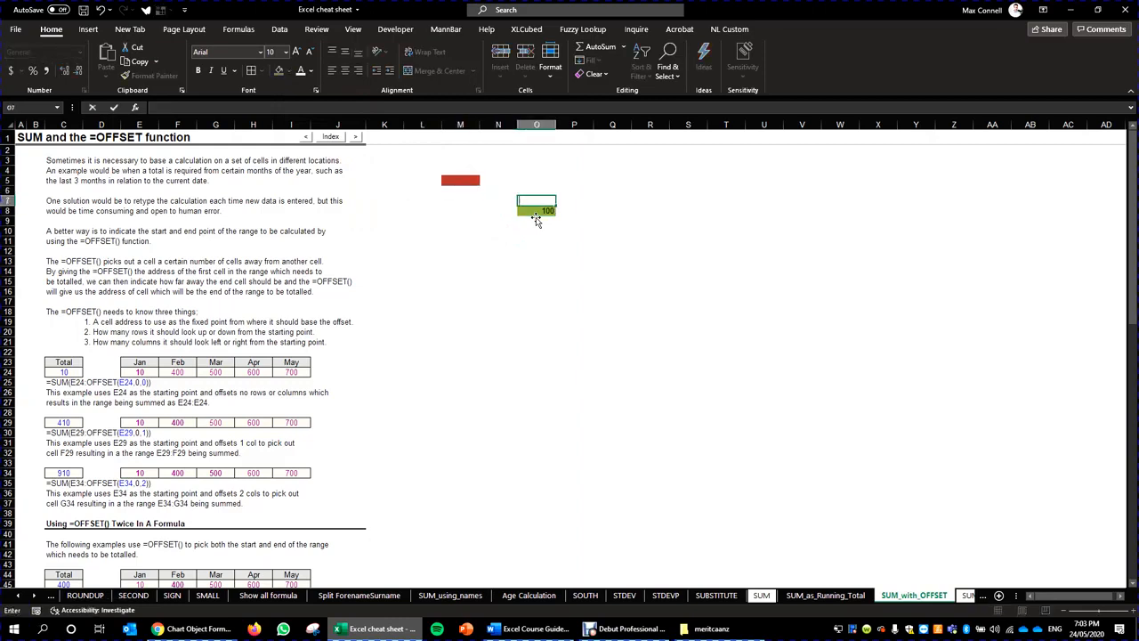
{"action": "key", "text": "ctrl+Return"}
{"action": "left_click_drag", "start_coordinate": [537, 220], "coordinate": [498, 223]}
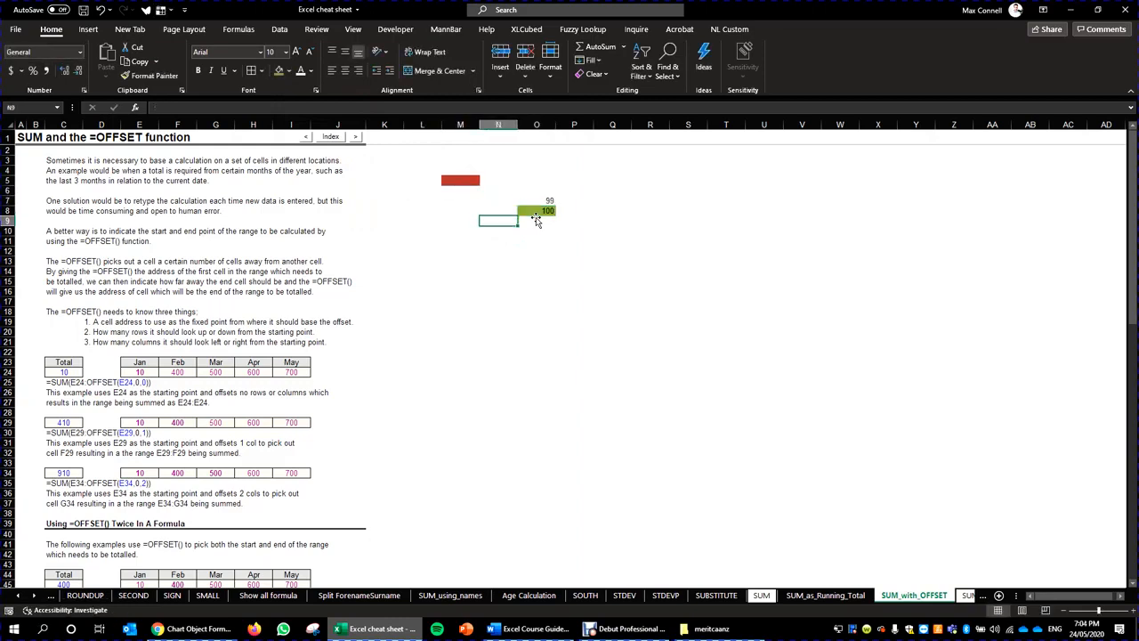
- Enter the text sfd in the red cell M5 and compare it with the green cell O8
{"action": "left_click", "coordinate": [473, 182]}
{"action": "type", "text": "sfd"}
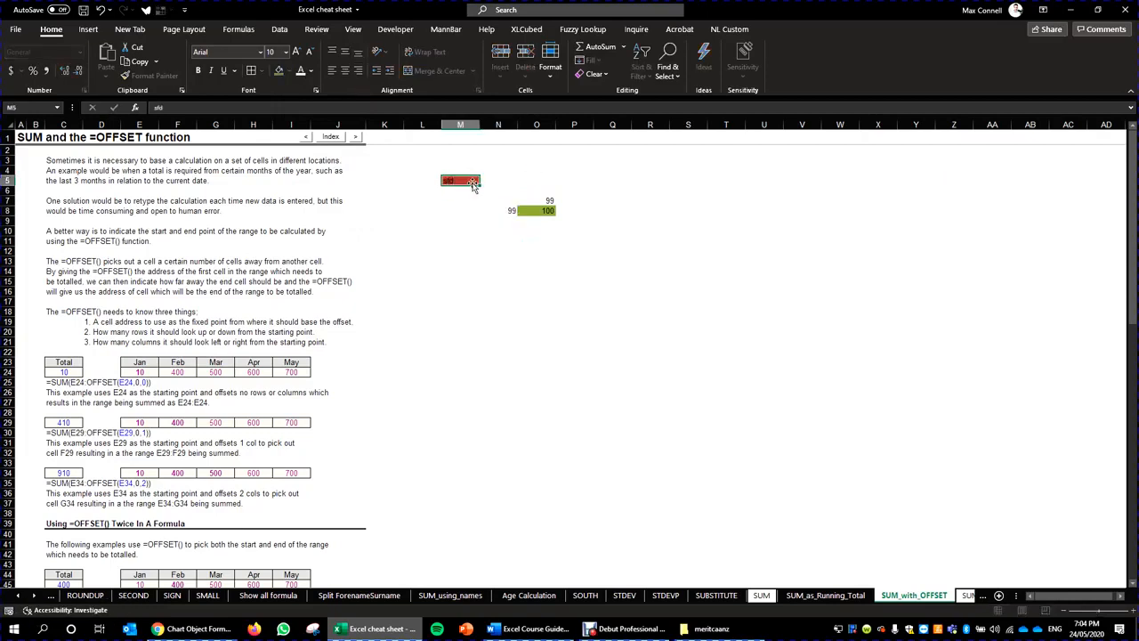
{"action": "left_click", "coordinate": [495, 201]}
{"action": "left_click", "coordinate": [465, 180]}
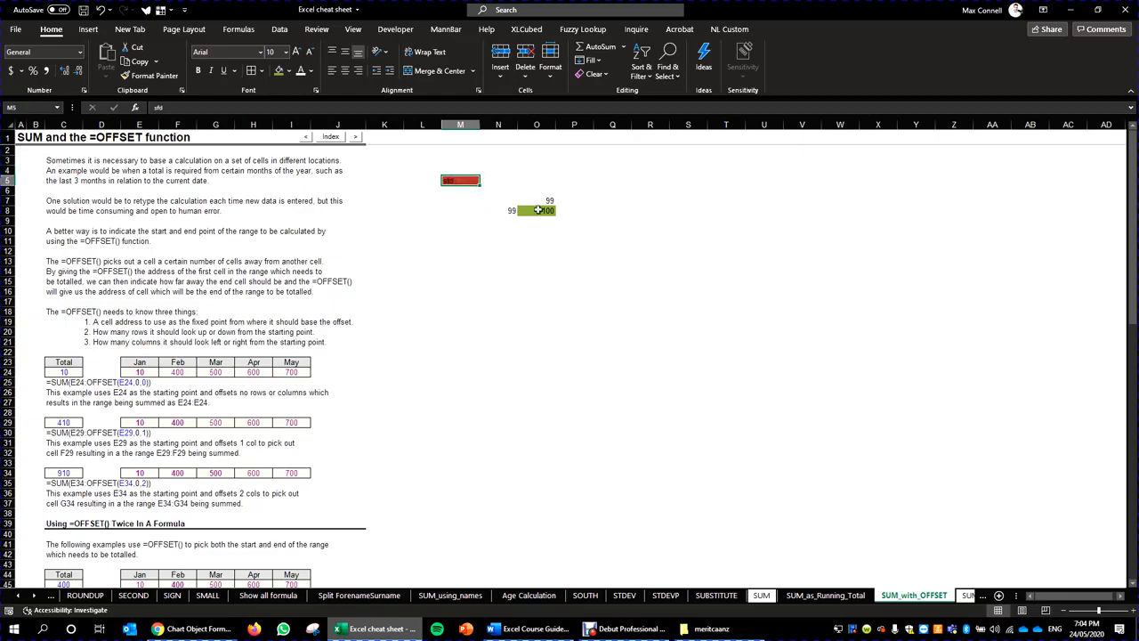
{"action": "left_click", "coordinate": [541, 210]}
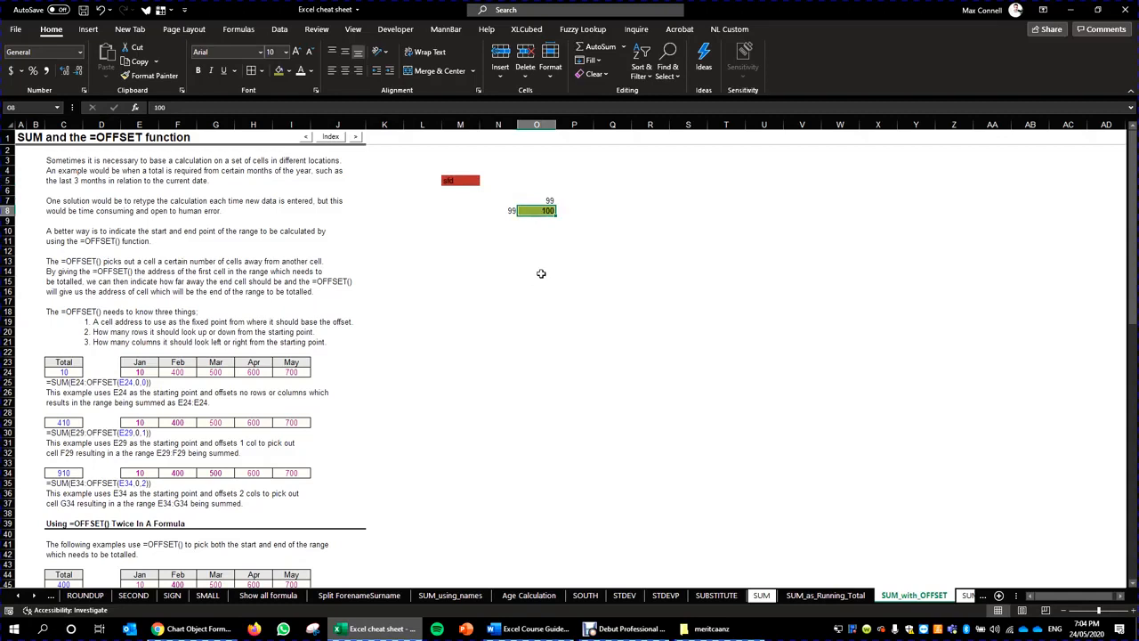
{"action": "left_click", "coordinate": [537, 232]}
{"action": "left_click", "coordinate": [434, 349]}
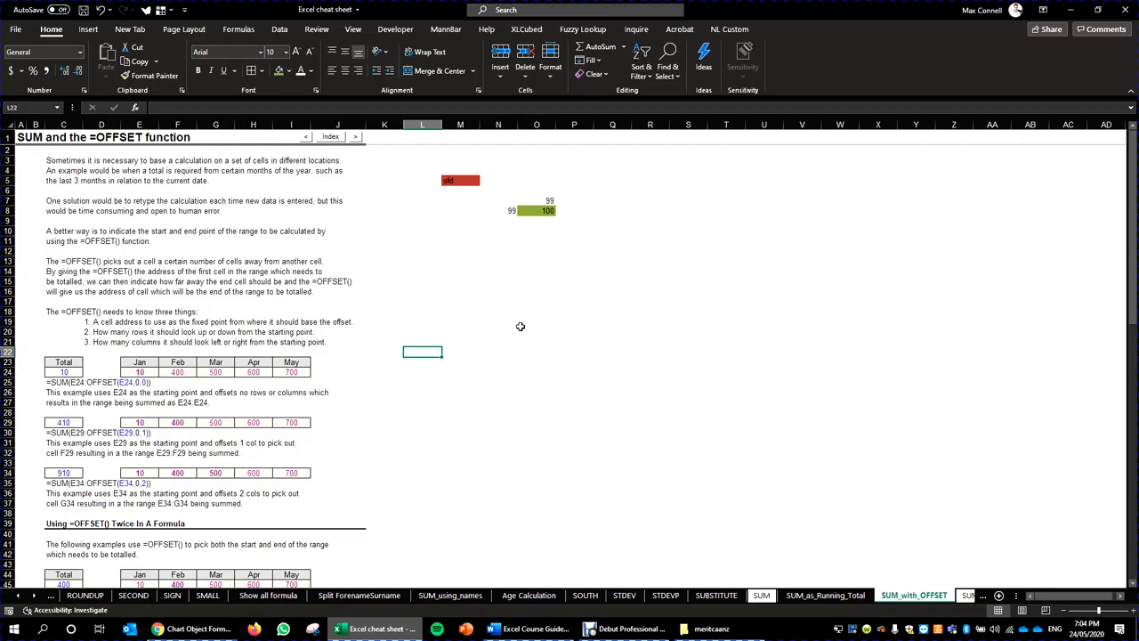
- Examine the SUM and OFFSET formula in C24 together with the Jan to May table in E23:I24
{"action": "scroll", "coordinate": [237, 305], "scroll_direction": "down", "scroll_amount": 1}
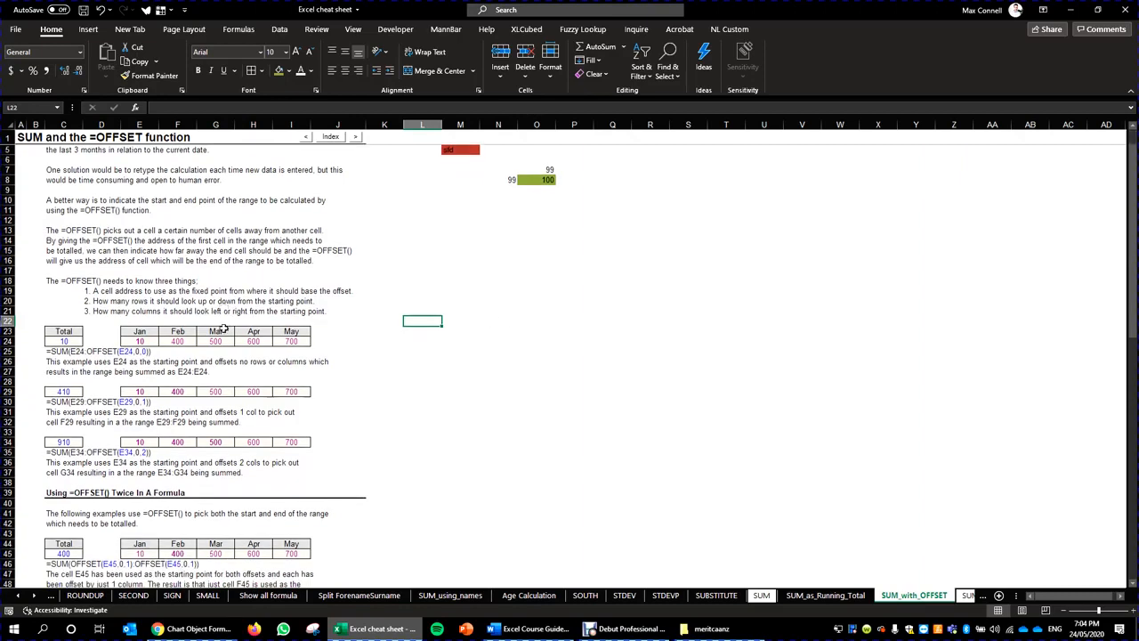
{"action": "left_click", "coordinate": [64, 340]}
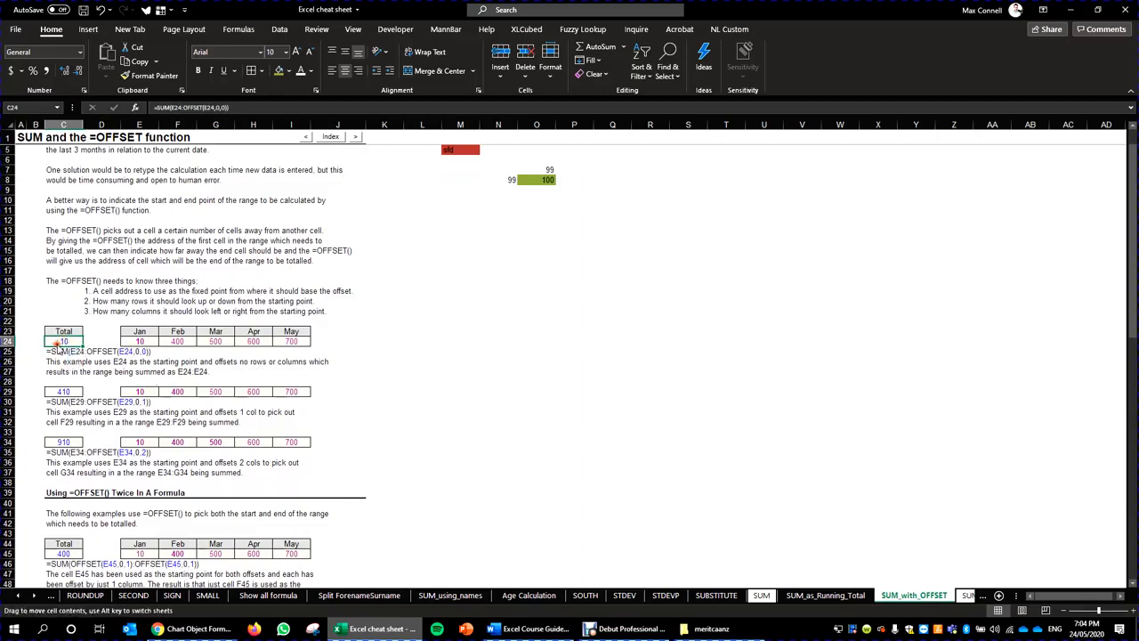
{"action": "left_click_drag", "start_coordinate": [131, 330], "coordinate": [295, 342]}
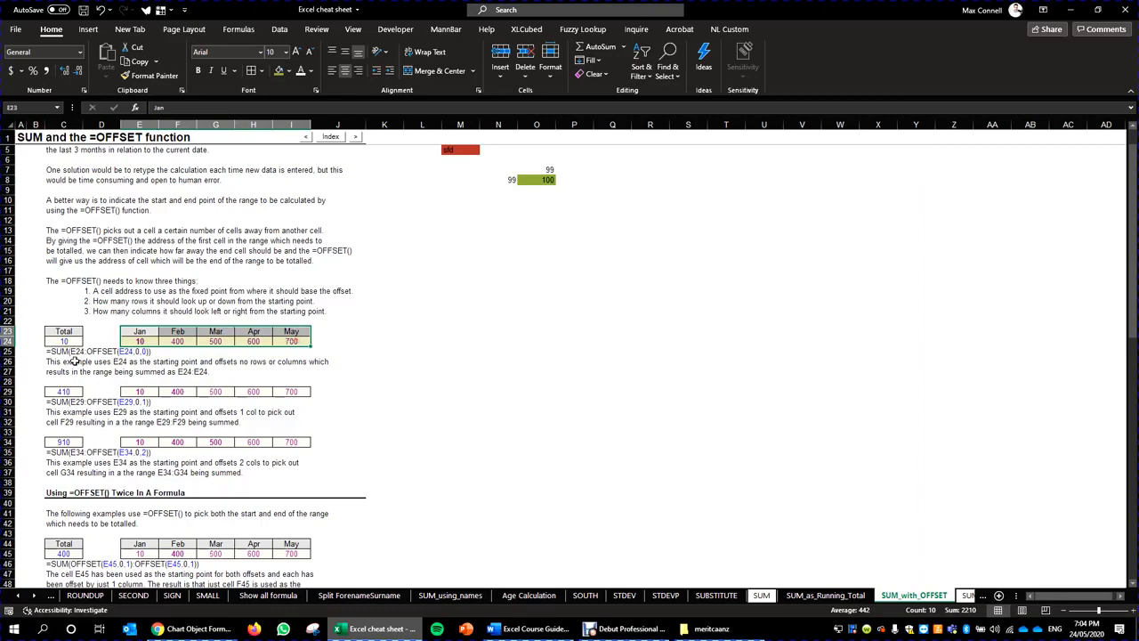
{"action": "left_click", "coordinate": [133, 361]}
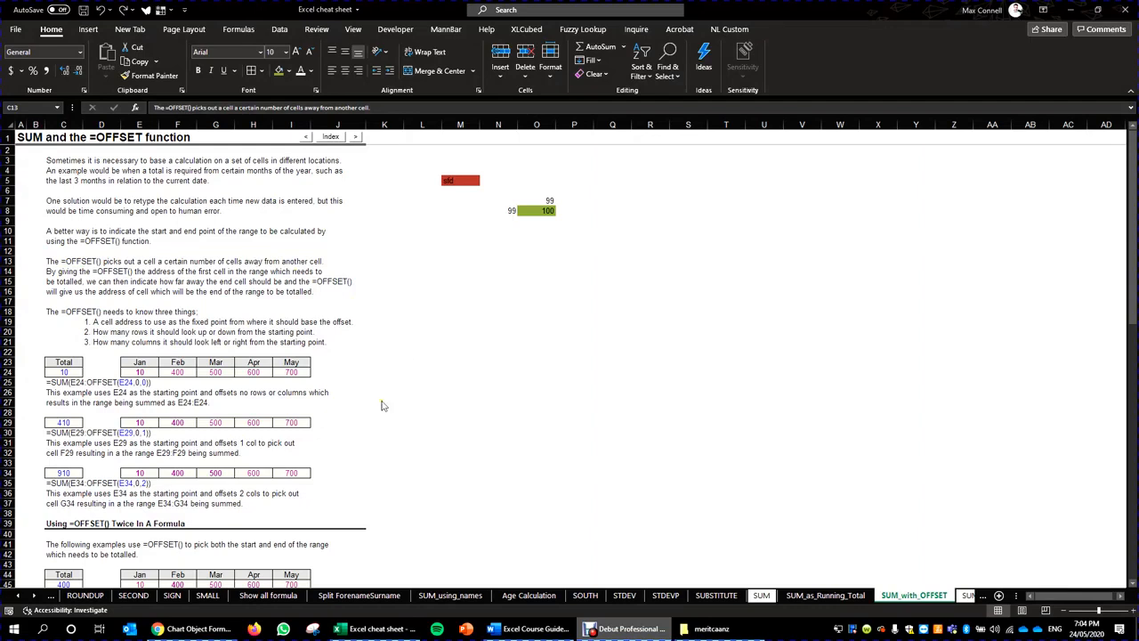
{"action": "left_click", "coordinate": [177, 372]}
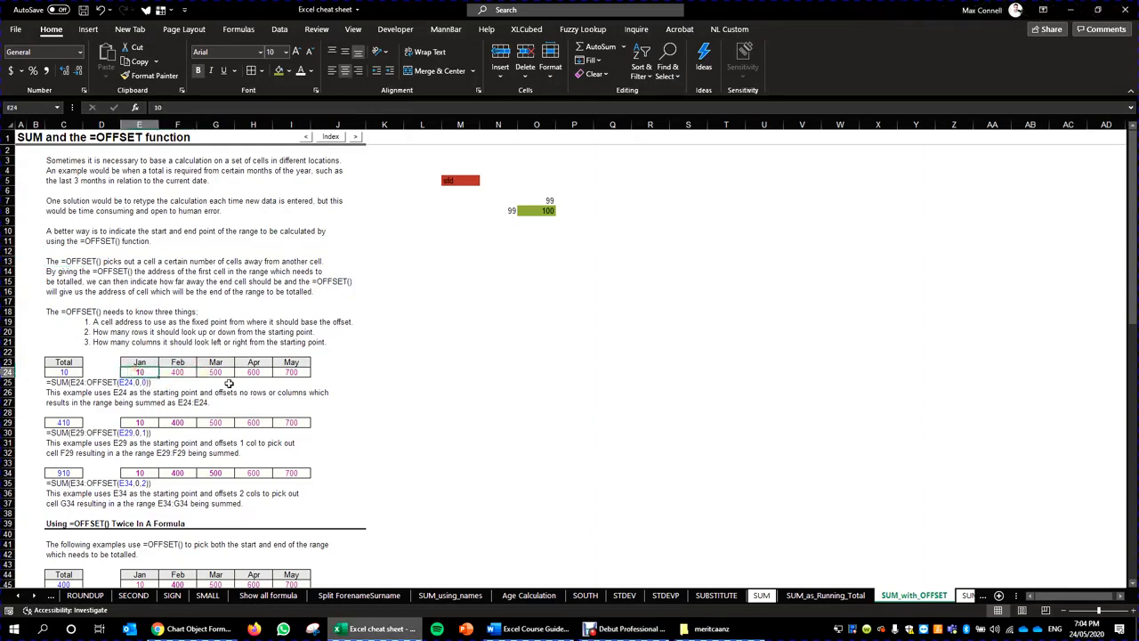
{"action": "left_click", "coordinate": [223, 374]}
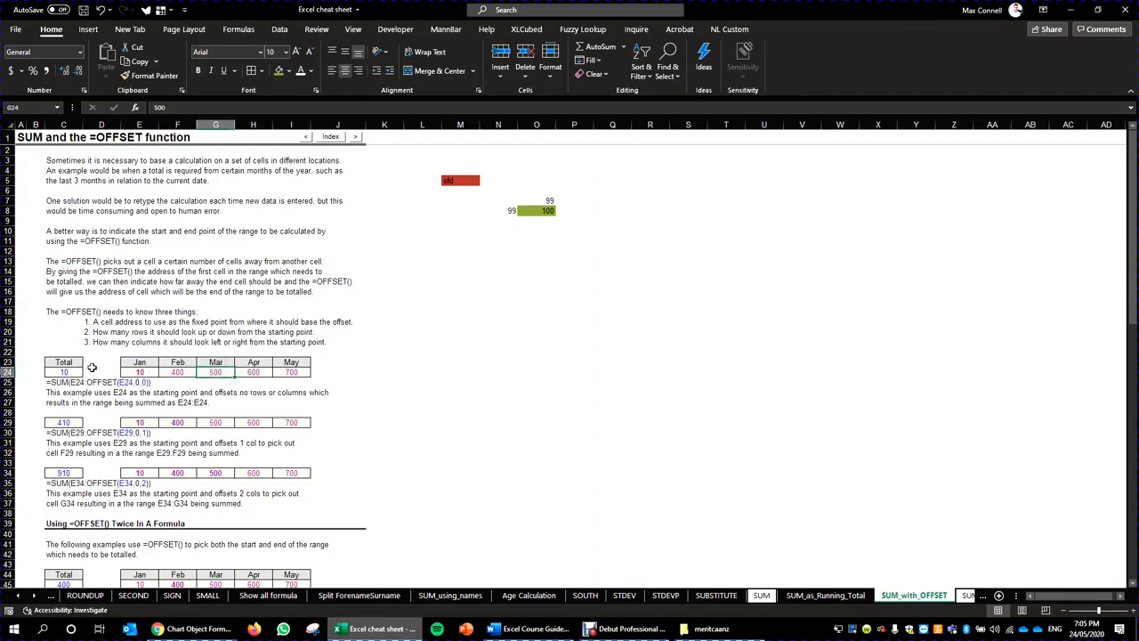
{"action": "left_click", "coordinate": [138, 364]}
{"action": "left_click", "coordinate": [222, 364]}
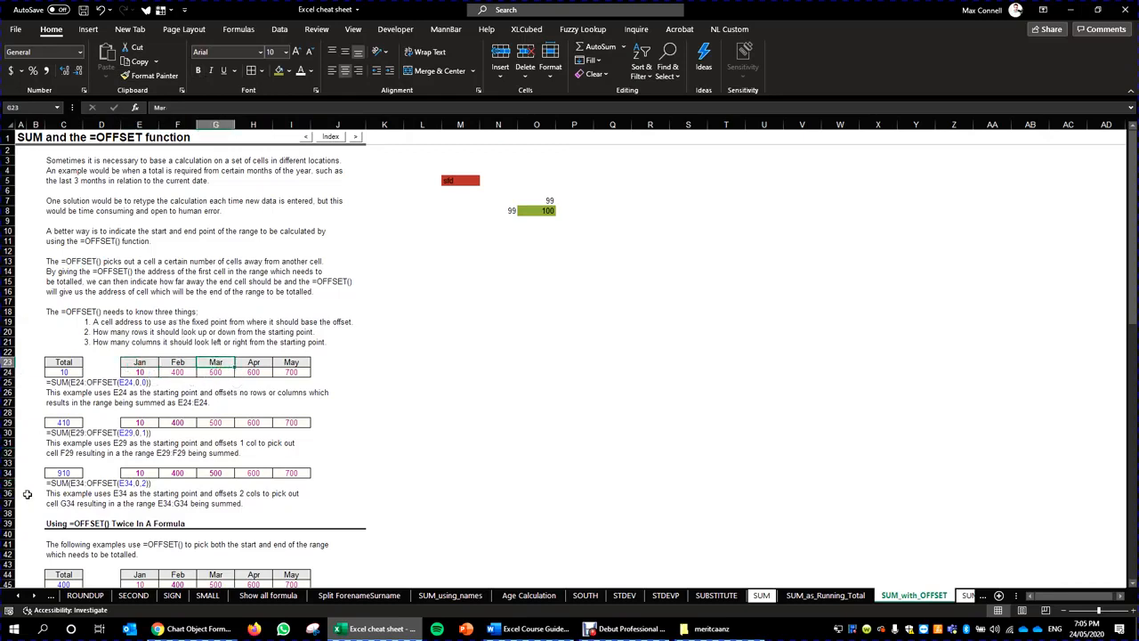
- Compare the demonstration cell O7 with the Jan to May headings in E23:I23
{"action": "left_click", "coordinate": [578, 213]}
{"action": "left_click", "coordinate": [548, 202]}
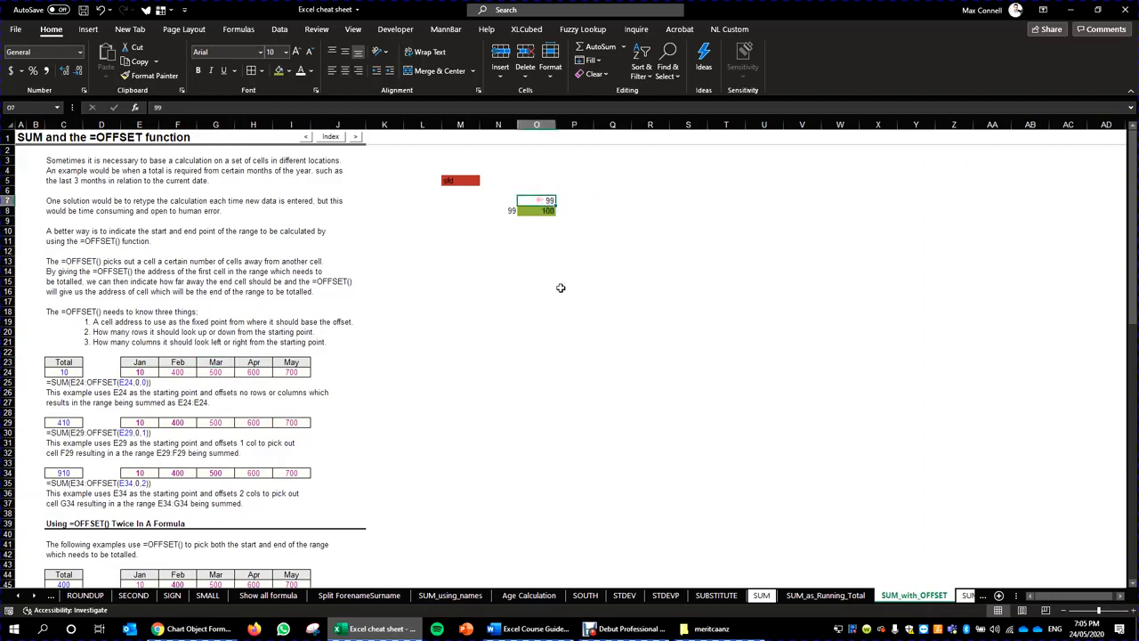
{"action": "left_click", "coordinate": [553, 281]}
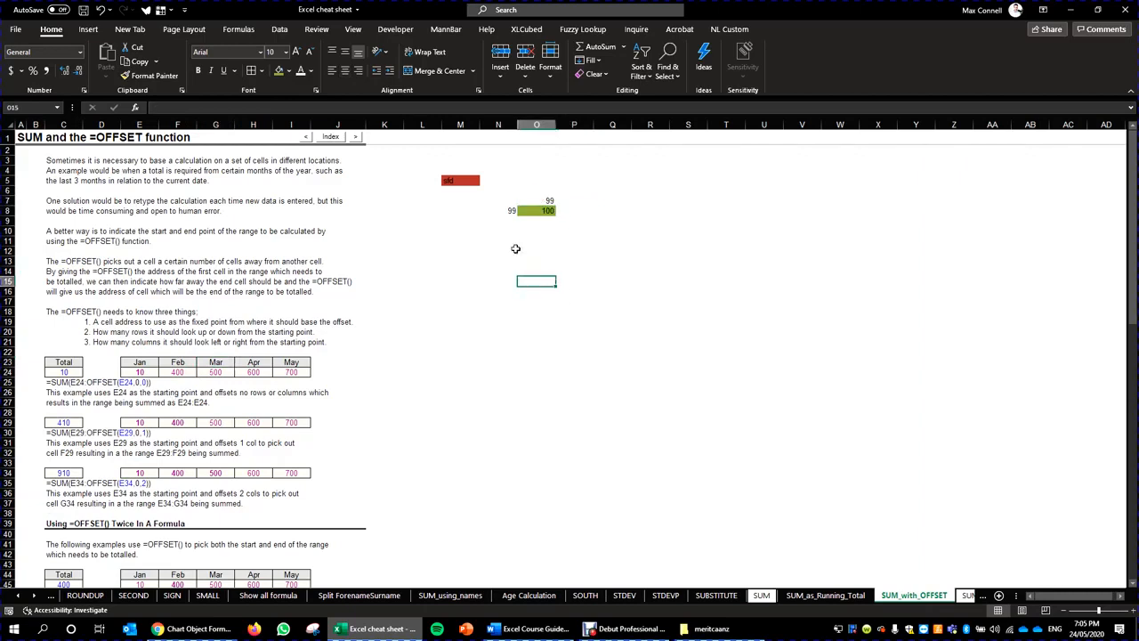
{"action": "left_click_drag", "start_coordinate": [147, 362], "coordinate": [298, 359]}
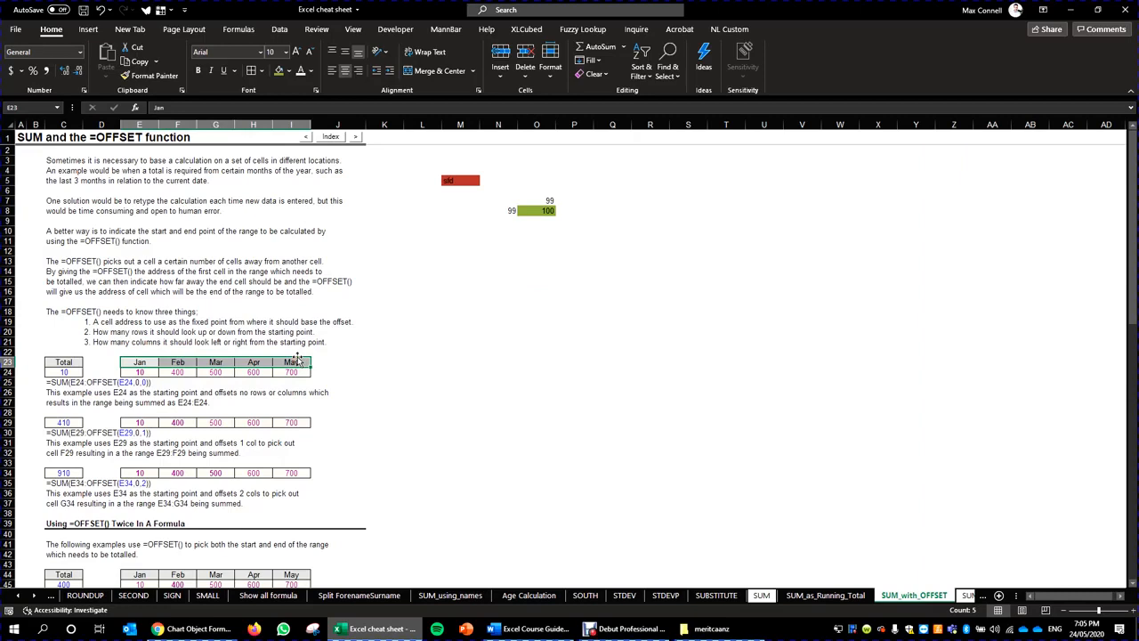
{"action": "left_click", "coordinate": [585, 222]}
{"action": "left_click", "coordinate": [476, 321]}
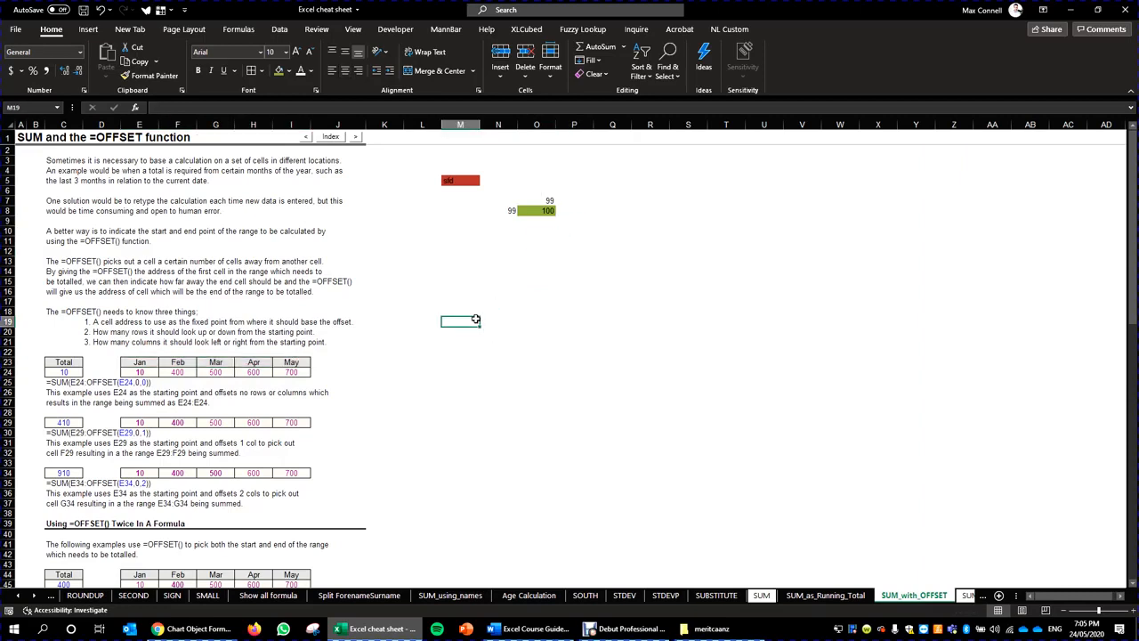
{"action": "left_click", "coordinate": [145, 363]}
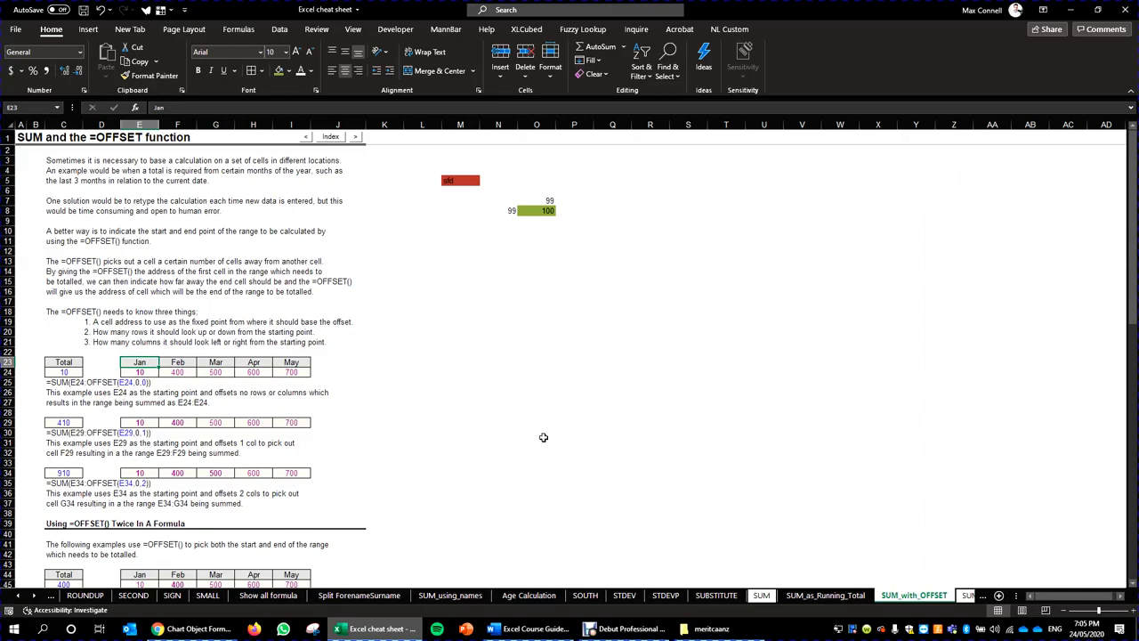
- Enter the formula =OFFSET($E$24,0,2) in cell L24, using the January value as the fixed starting point
{"action": "left_click", "coordinate": [395, 369]}
{"action": "left_click", "coordinate": [434, 370]}
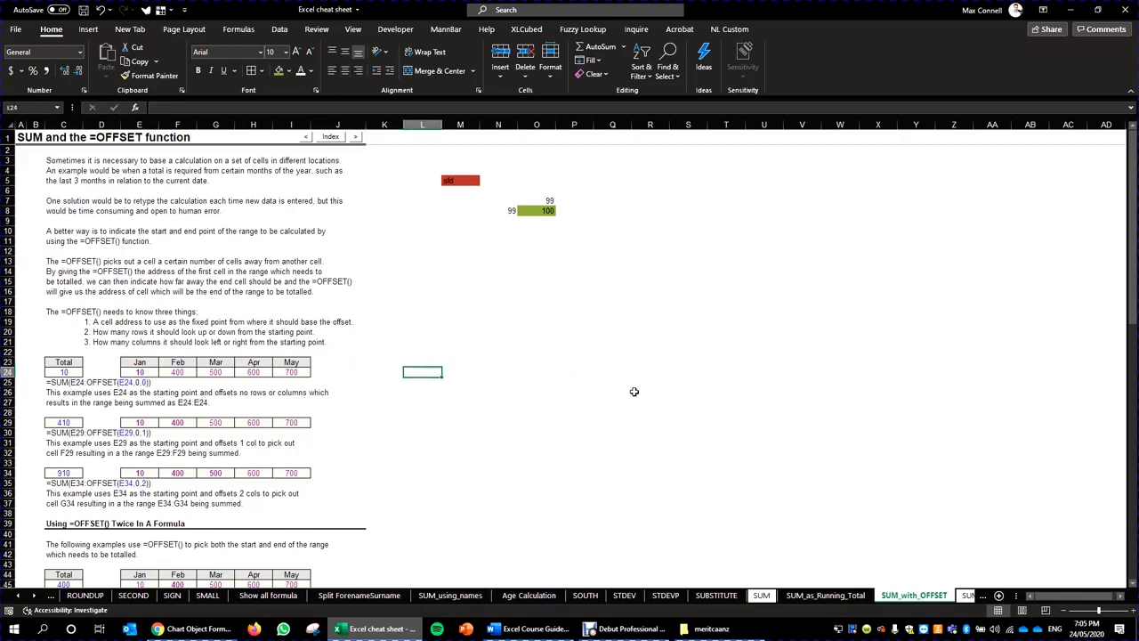
{"action": "type", "text": "=offset("}
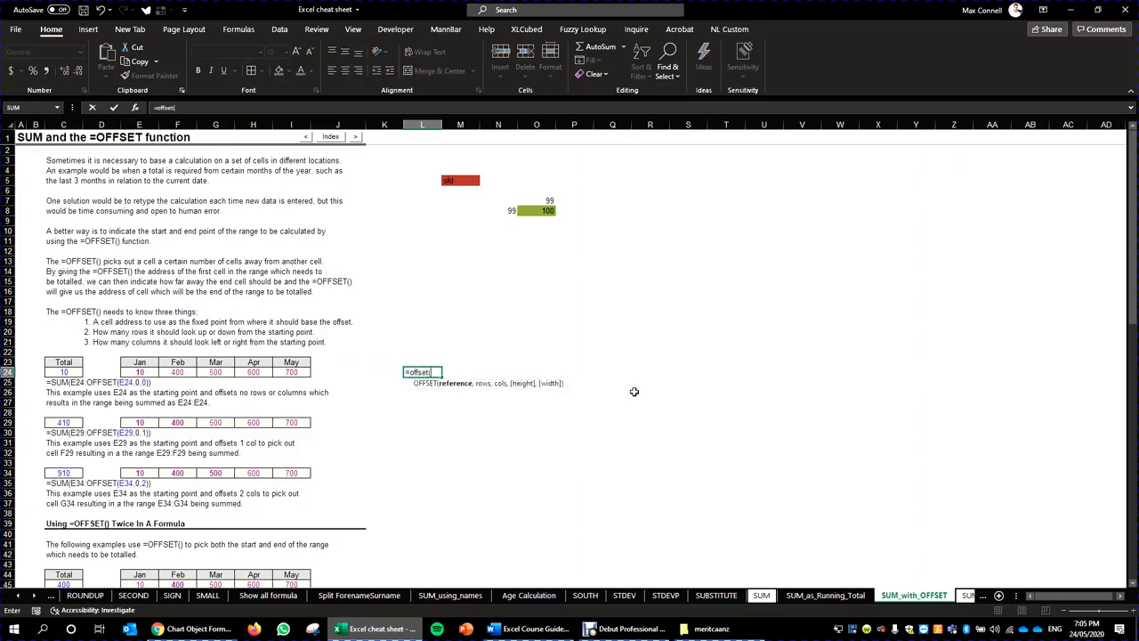
{"action": "key", "text": "Left"}
{"action": "key", "text": "Left"}
{"action": "key", "text": "Left"}
{"action": "key", "text": "Left"}
{"action": "key", "text": "Left"}
{"action": "key", "text": "Left"}
{"action": "key", "text": "Left"}
{"action": "key", "text": "F4"}
{"action": "type", "text": ","}
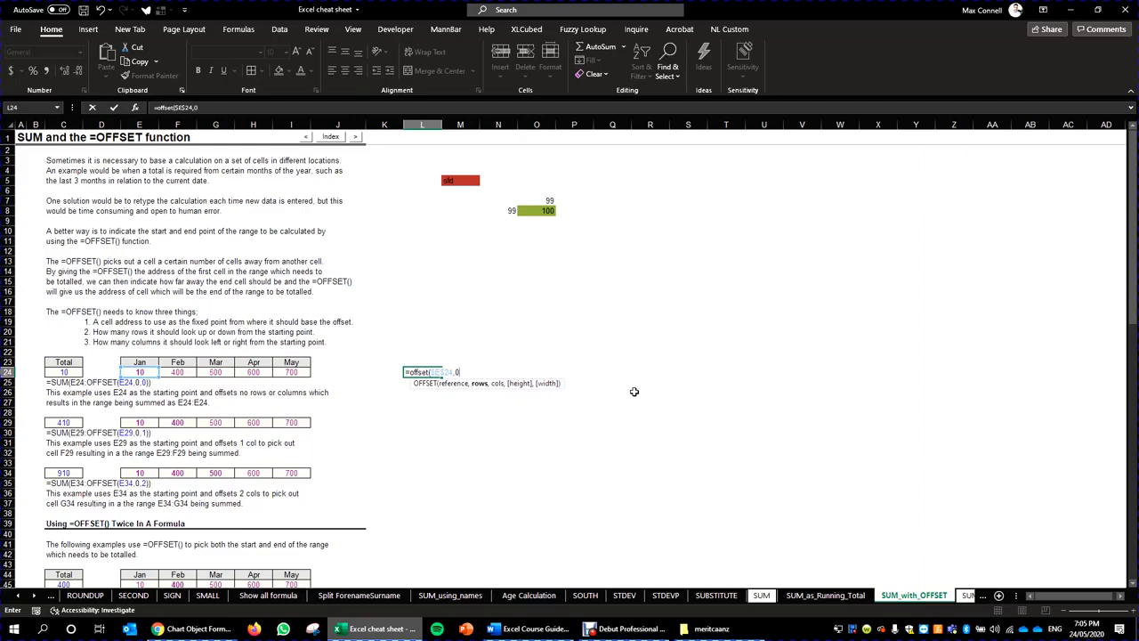
{"action": "type", "text": "0,2"}
{"action": "key", "text": "Return"}
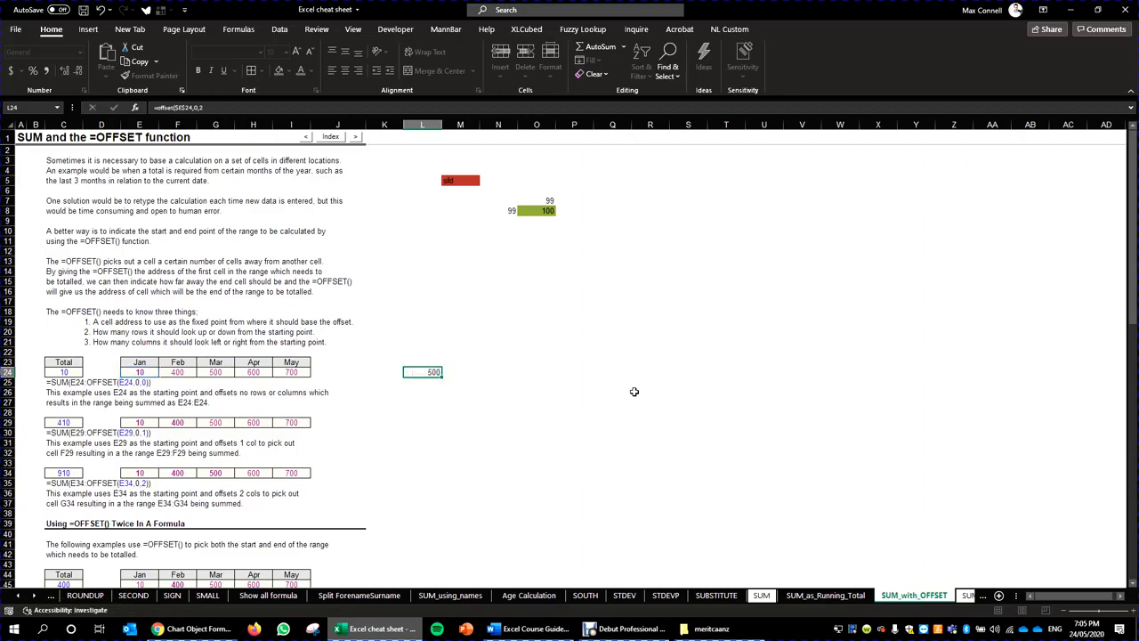
- Trace the two-column offset from the January value in E24 to the March value in G24
{"action": "left_click", "coordinate": [207, 372]}
{"action": "left_click", "coordinate": [139, 372]}
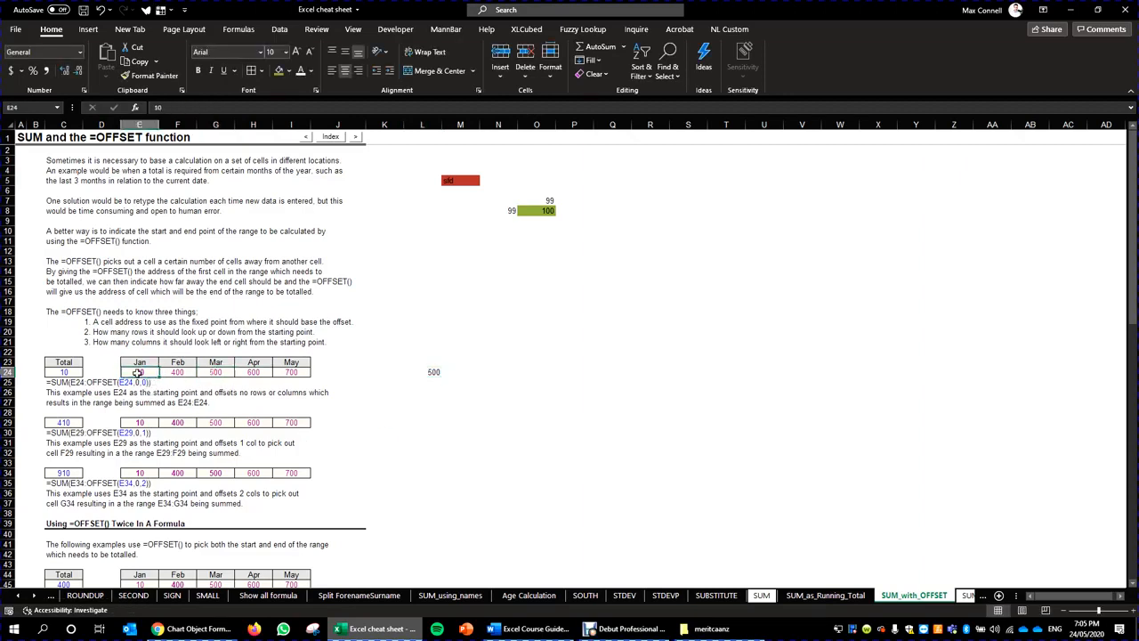
{"action": "left_click", "coordinate": [171, 372]}
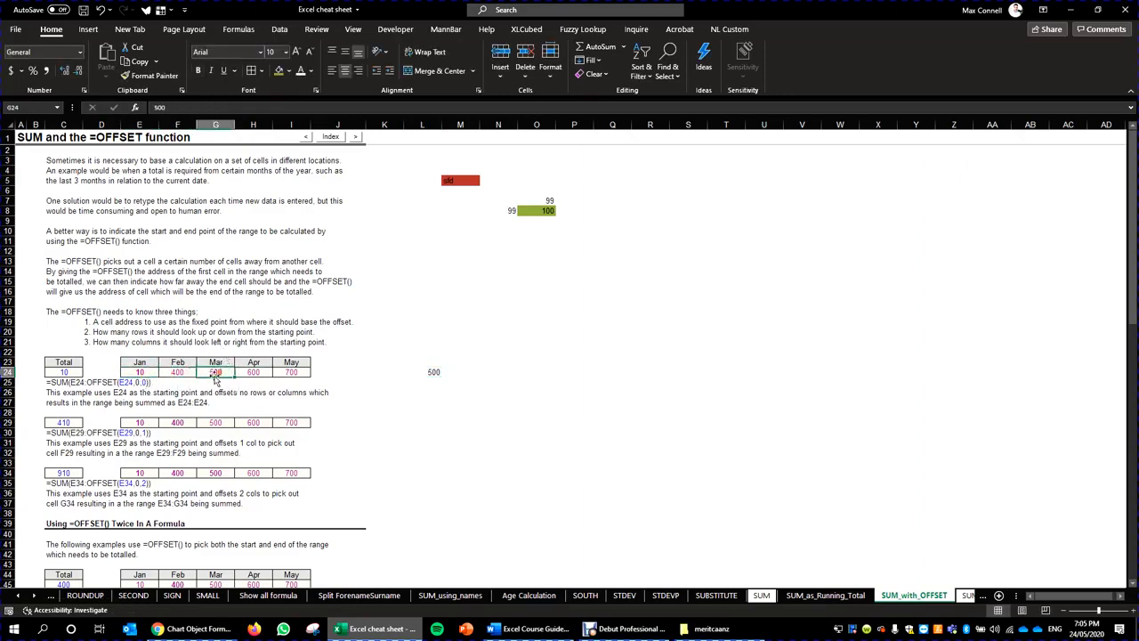
- Change the column offset in the L24 formula to -2 and compare it with the total in C24
{"action": "left_click", "coordinate": [437, 371]}
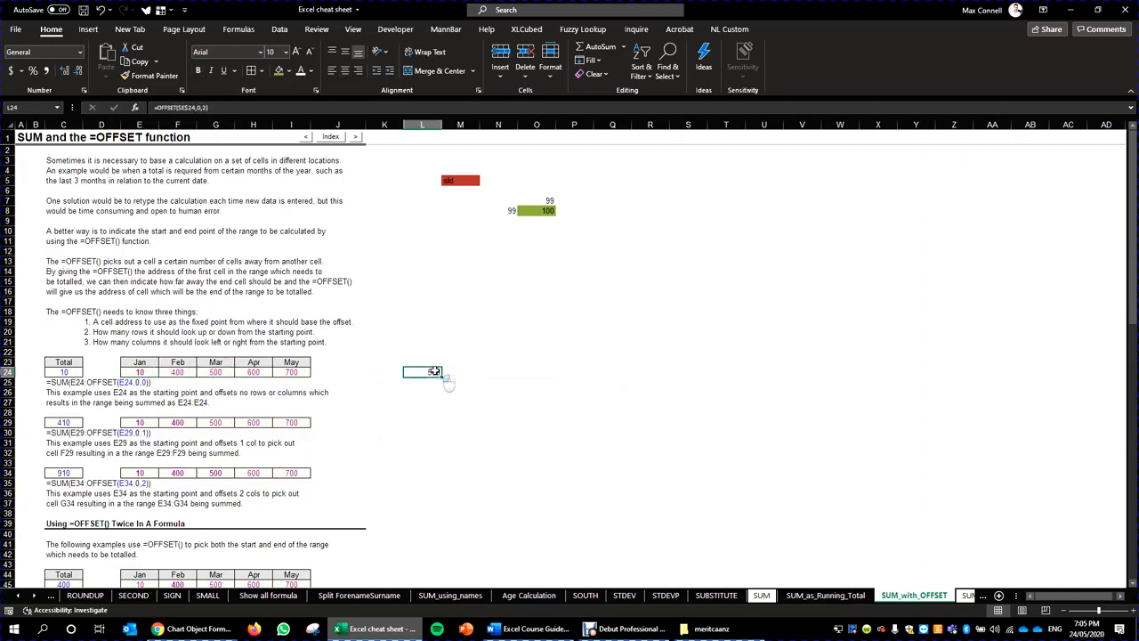
{"action": "double_click", "coordinate": [437, 371]}
{"action": "key", "text": "Escape"}
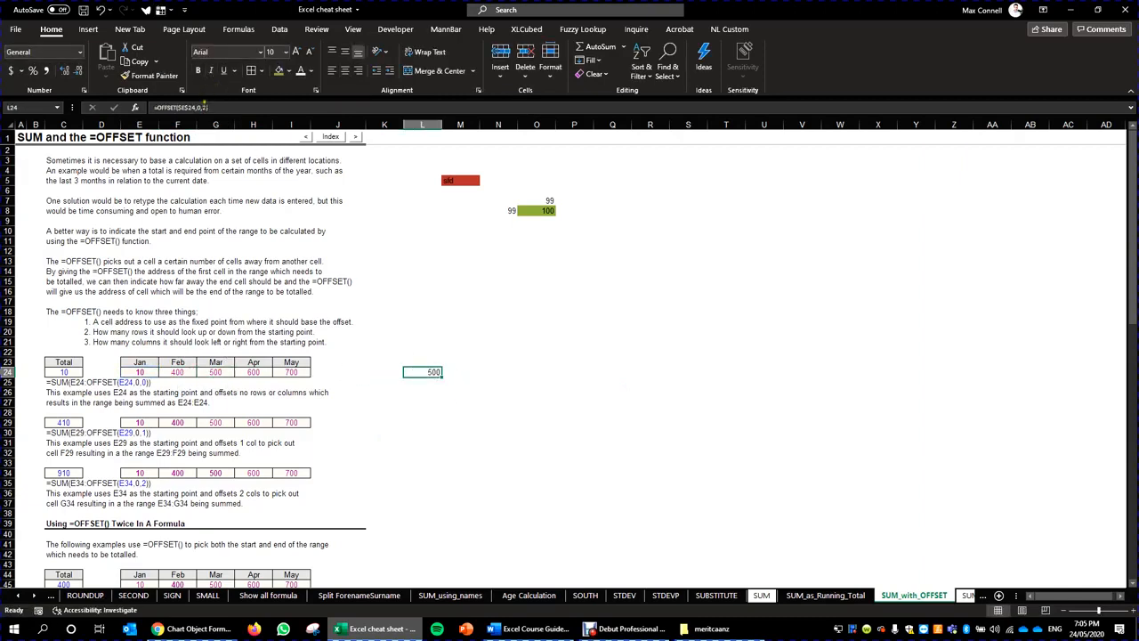
{"action": "left_click", "coordinate": [203, 106]}
{"action": "type", "text": "-"}
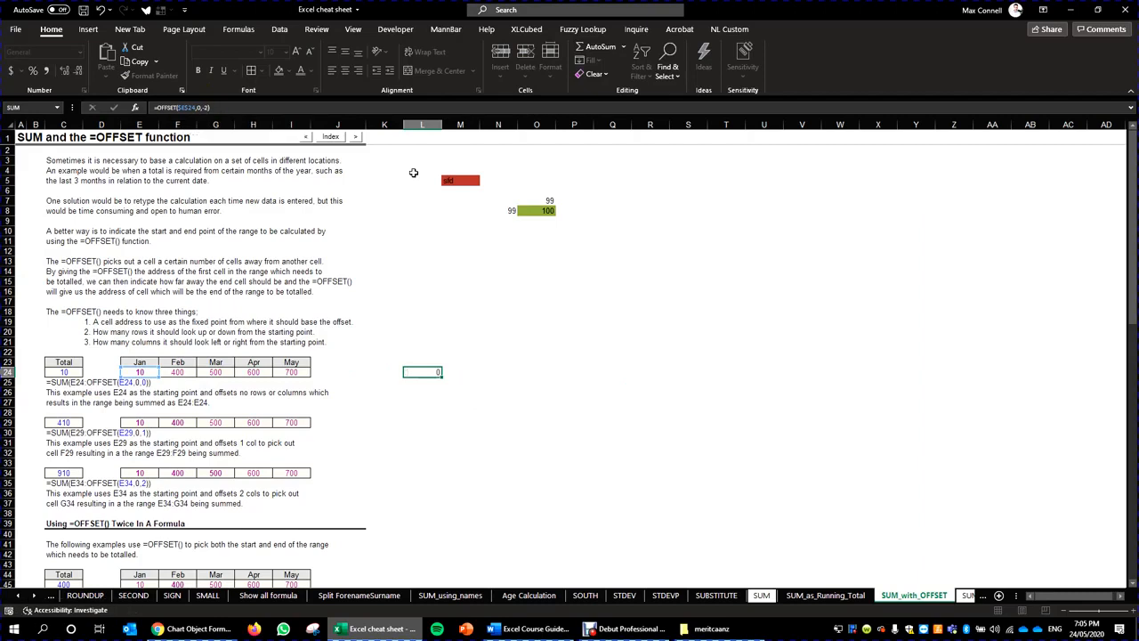
{"action": "key", "text": "ctrl+Return"}
{"action": "left_click", "coordinate": [64, 372]}
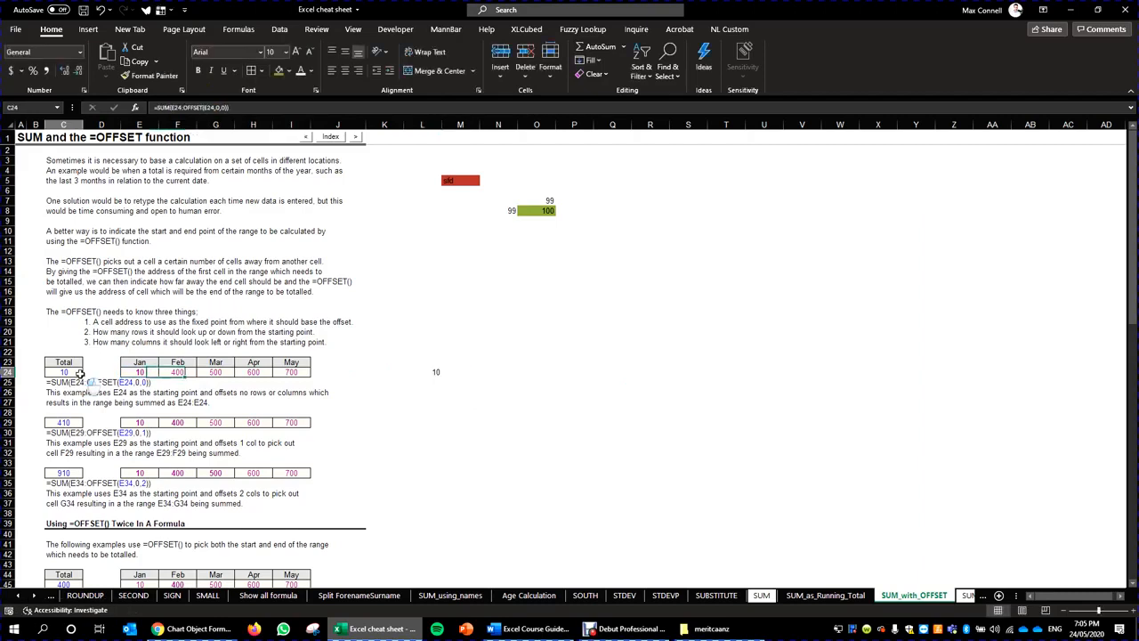
{"action": "left_click", "coordinate": [430, 372]}
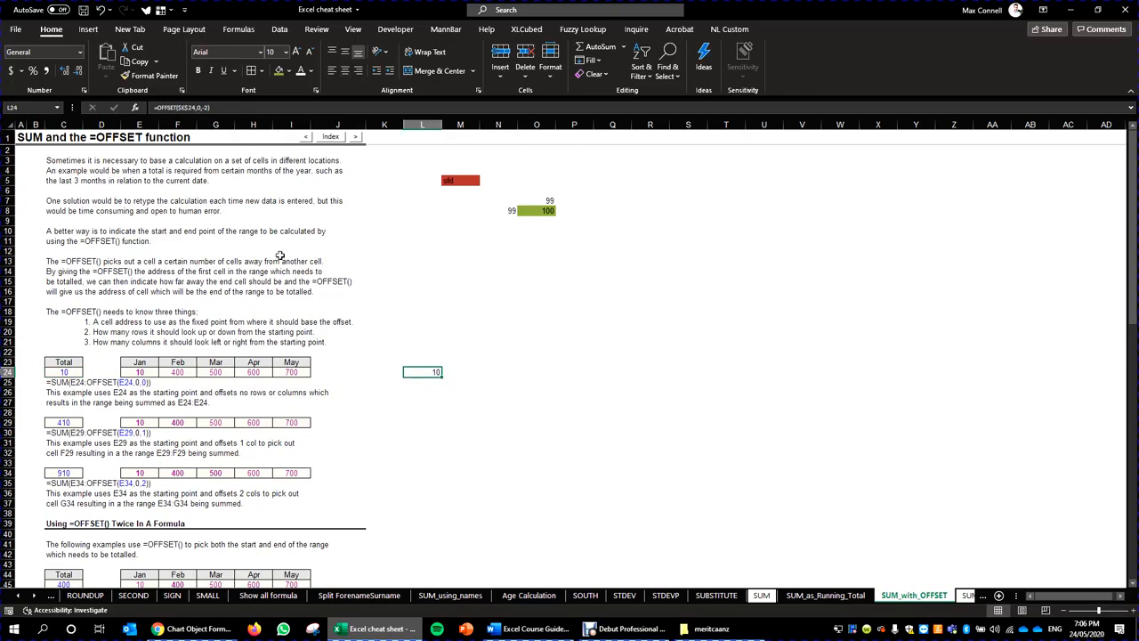
{"action": "left_click", "coordinate": [161, 107]}
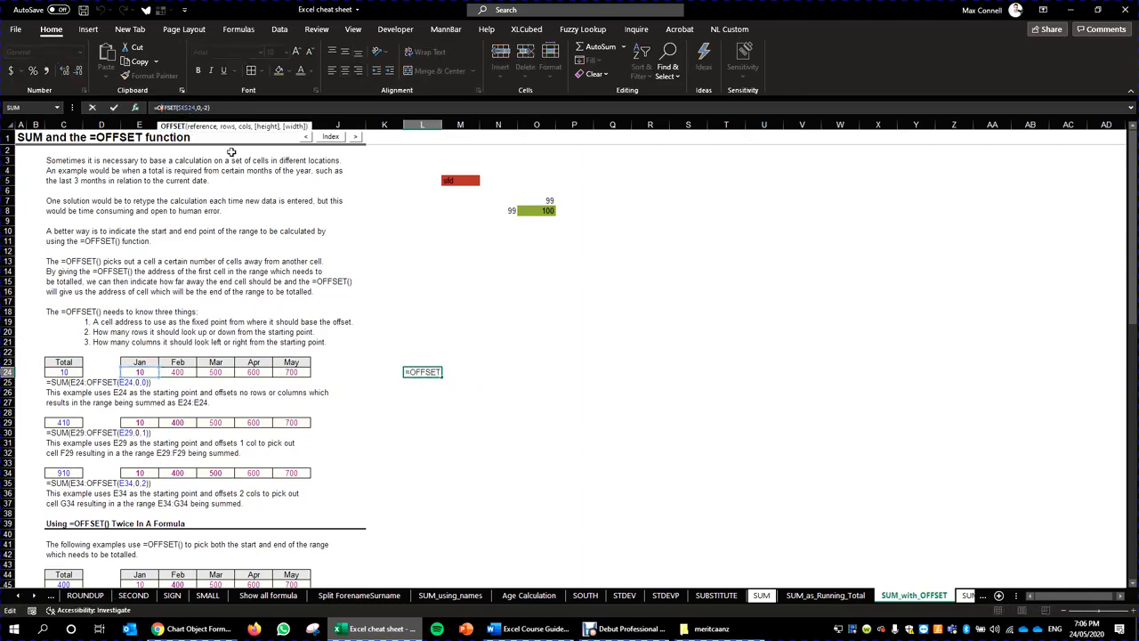
{"action": "left_click", "coordinate": [154, 107]}
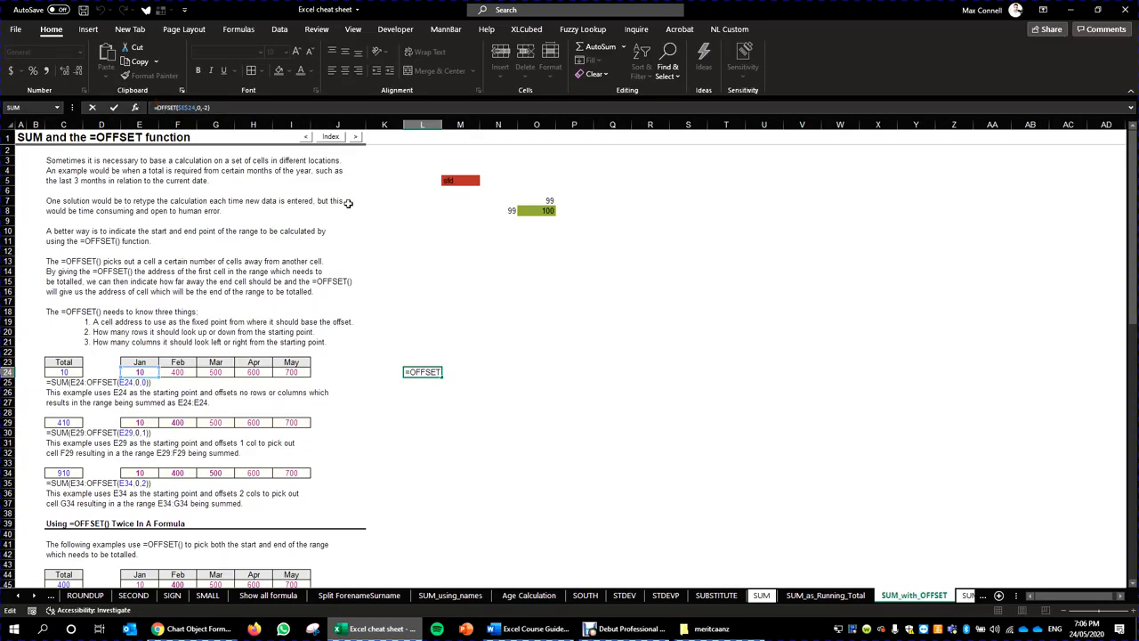
{"action": "key", "text": "Escape"}
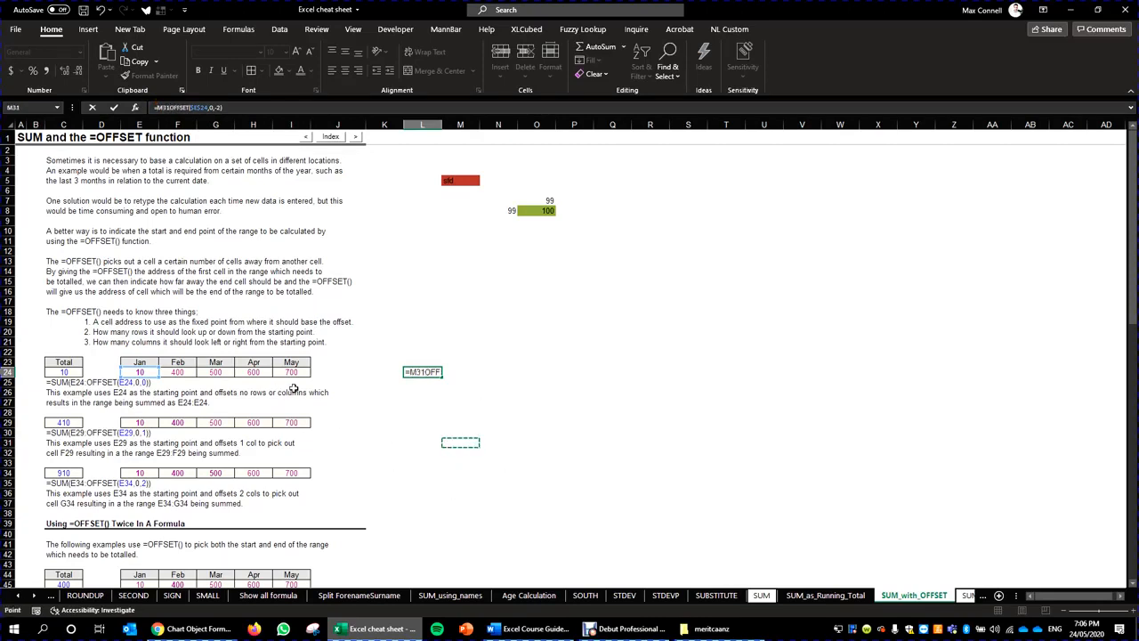
{"action": "left_click", "coordinate": [49, 389]}
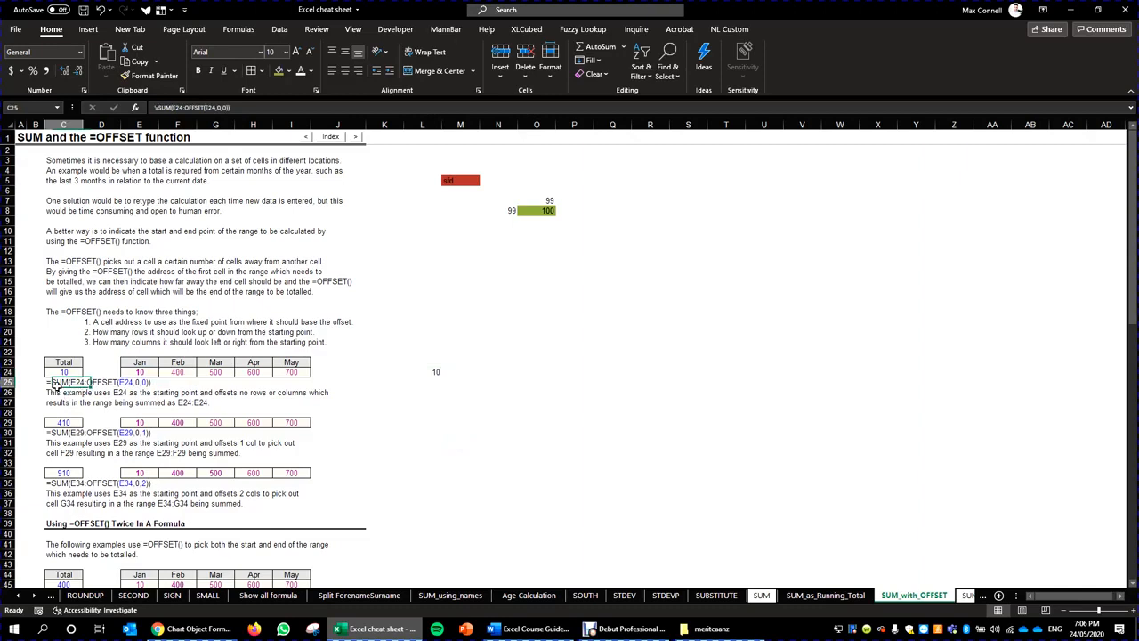
{"action": "double_click", "coordinate": [435, 372]}
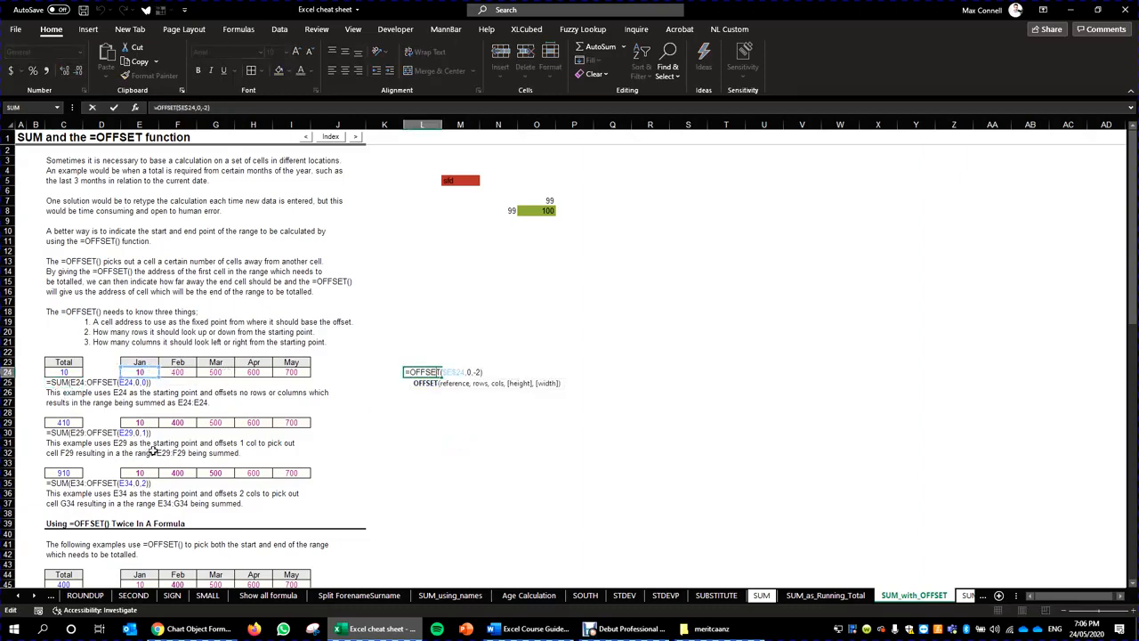
{"action": "key", "text": "Escape"}
- Enter the formula =OFFSET($E$29,,1) in cell L29, leaving the rows argument empty
{"action": "left_click", "coordinate": [180, 425]}
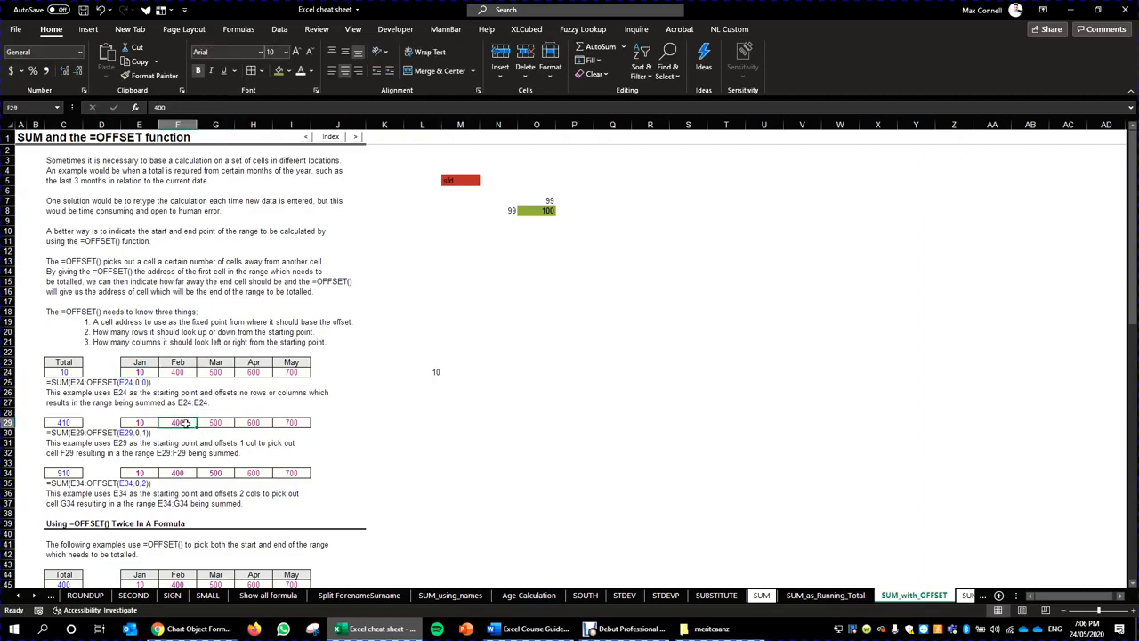
{"action": "left_click", "coordinate": [431, 363]}
{"action": "left_click", "coordinate": [425, 423]}
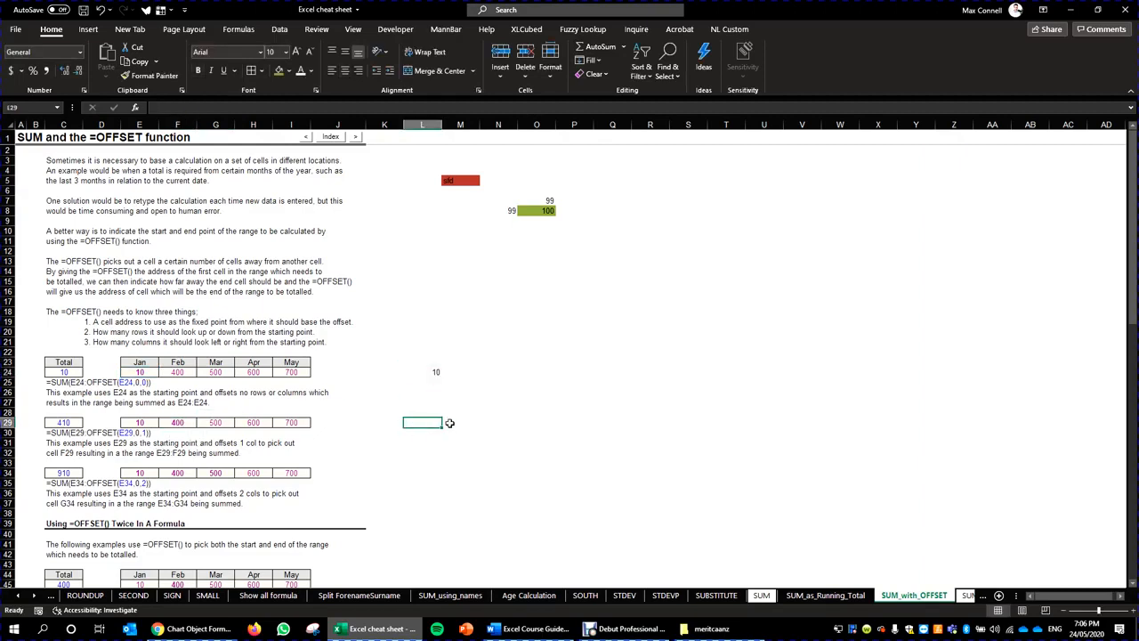
{"action": "type", "text": "=offset("}
{"action": "key", "text": "Left"}
{"action": "key", "text": "Left"}
{"action": "key", "text": "Left"}
{"action": "key", "text": "Left"}
{"action": "key", "text": "Left"}
{"action": "key", "text": "Left"}
{"action": "key", "text": "Left"}
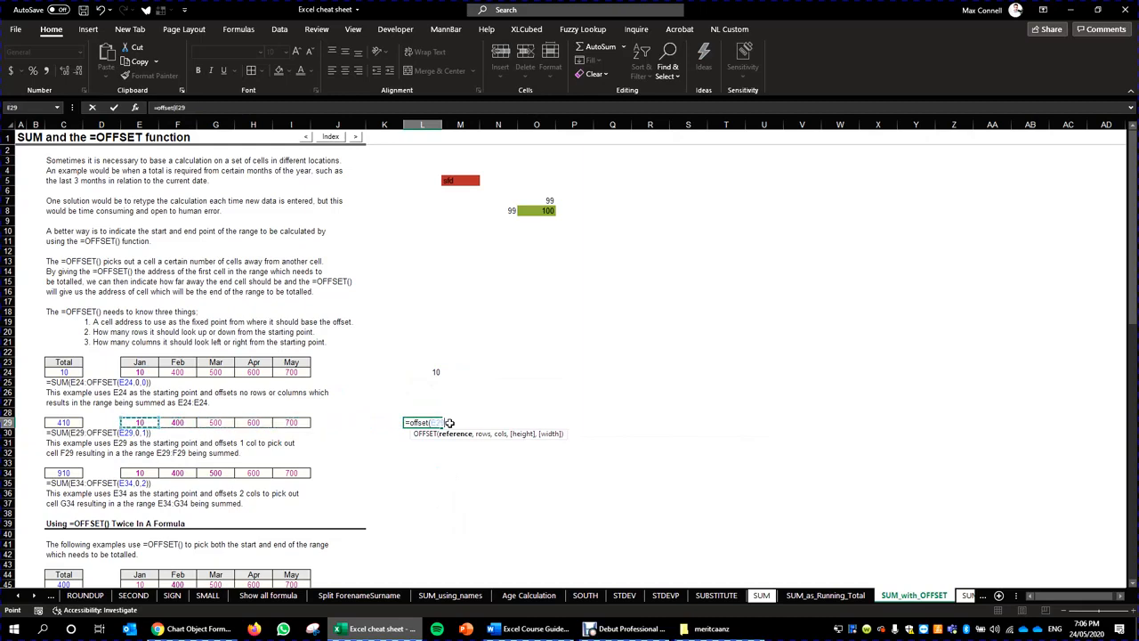
{"action": "type", "text": ","}
{"action": "left_click", "coordinate": [440, 423]}
{"action": "key", "text": "F4"}
{"action": "key", "text": "Right"}
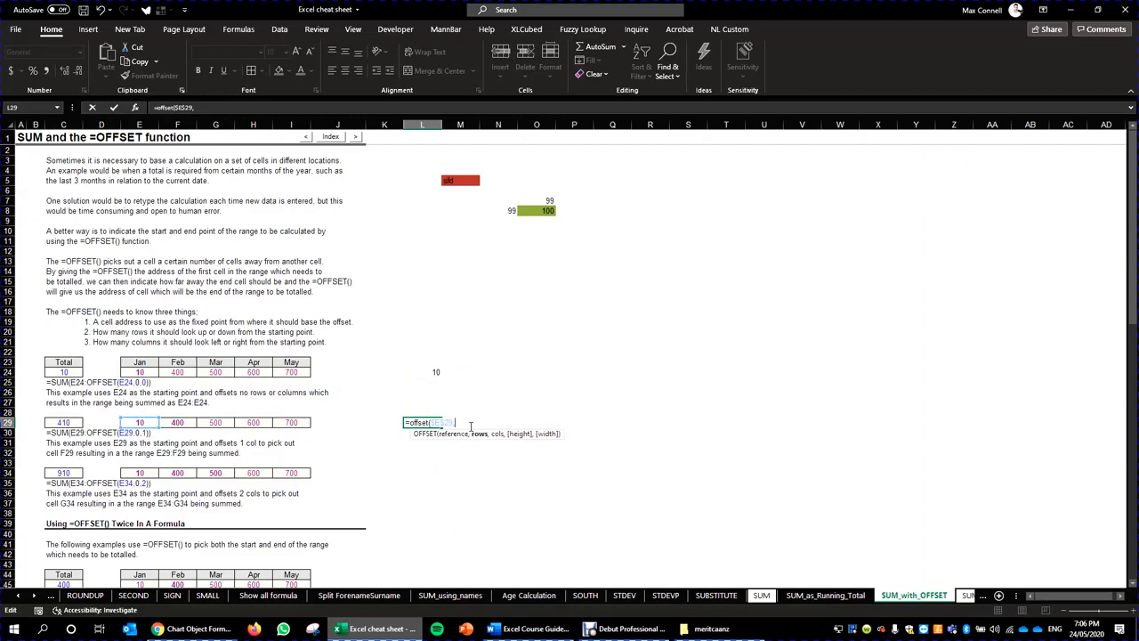
{"action": "type", "text": ",1)"}
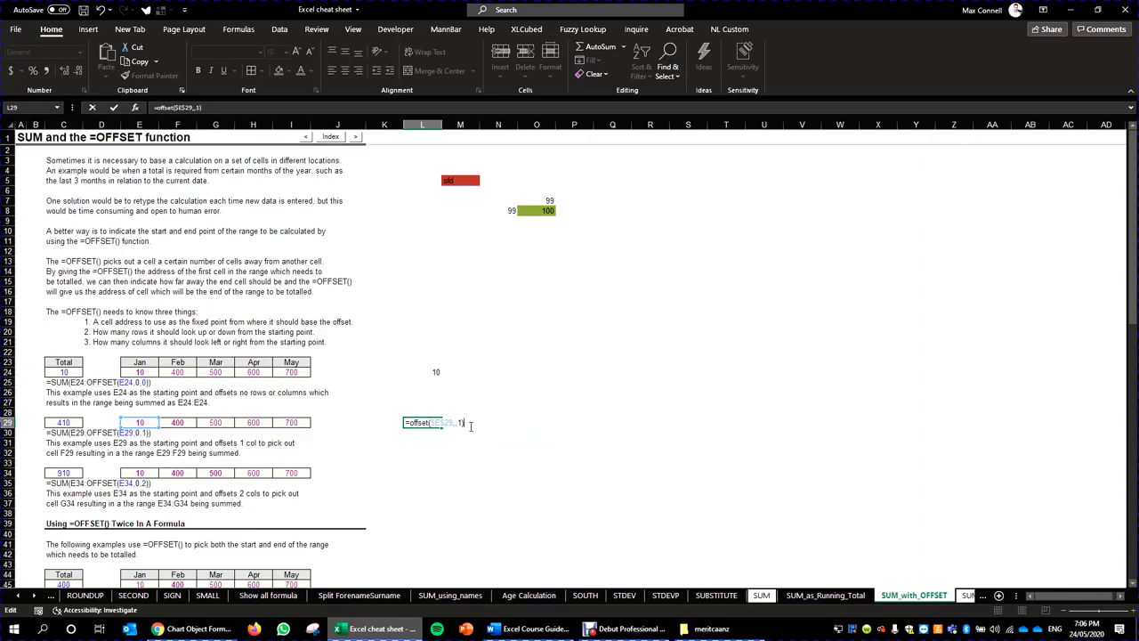
{"action": "key", "text": "ctrl+Return"}
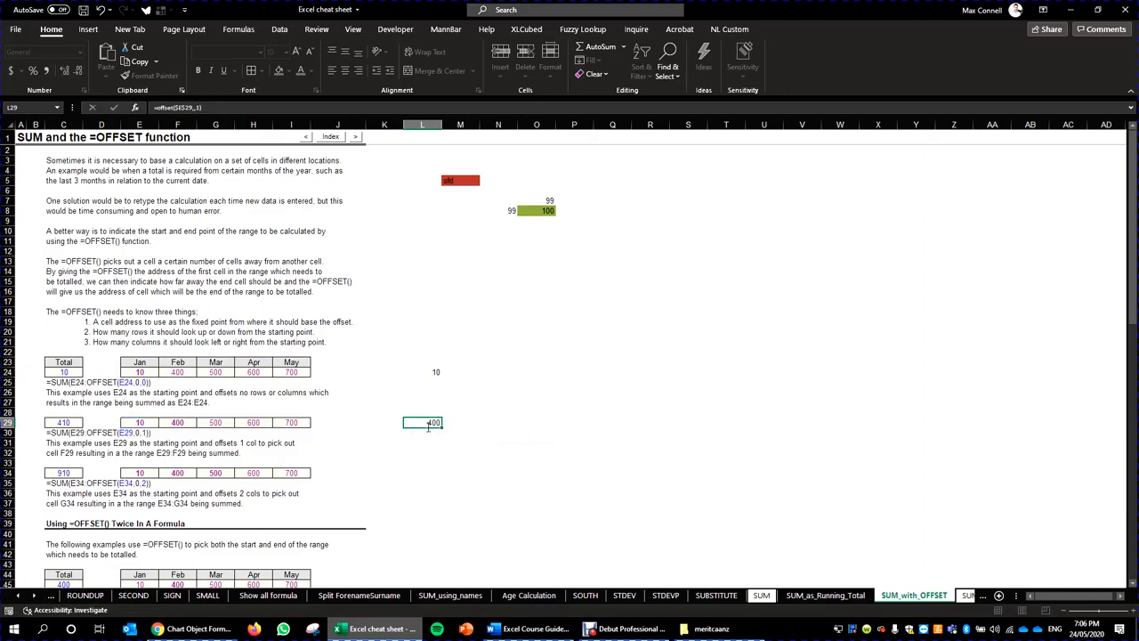
- Extend the L29 formula to =SUM(E29:OFFSET($E$29,,1)) so it totals from E29 to the offset cell
{"action": "double_click", "coordinate": [429, 424]}
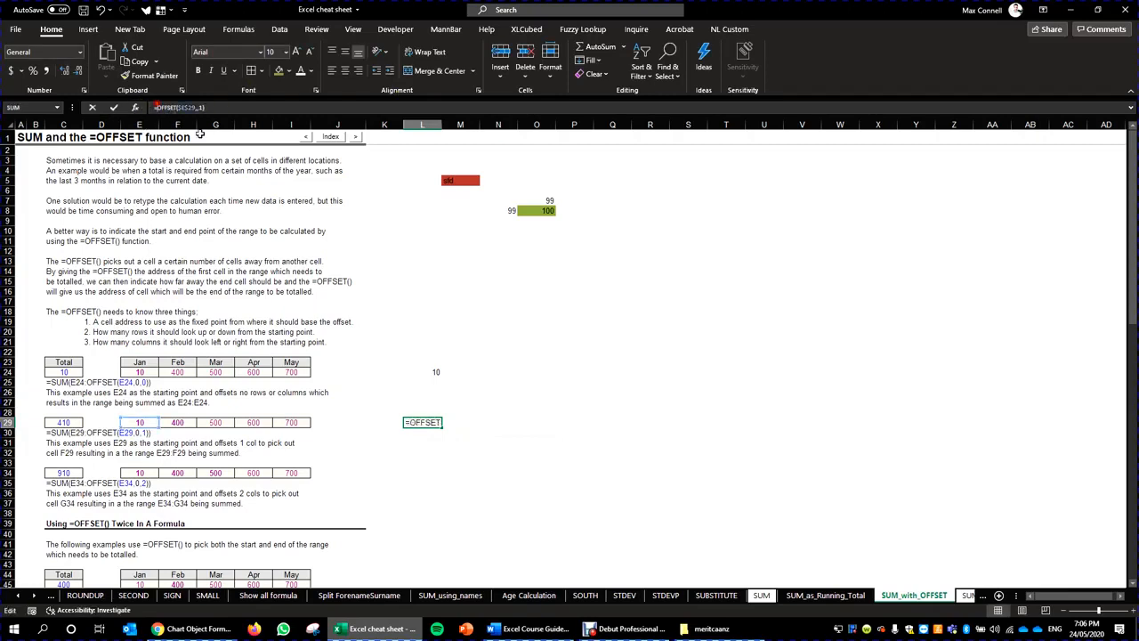
{"action": "type", "text": "sum("}
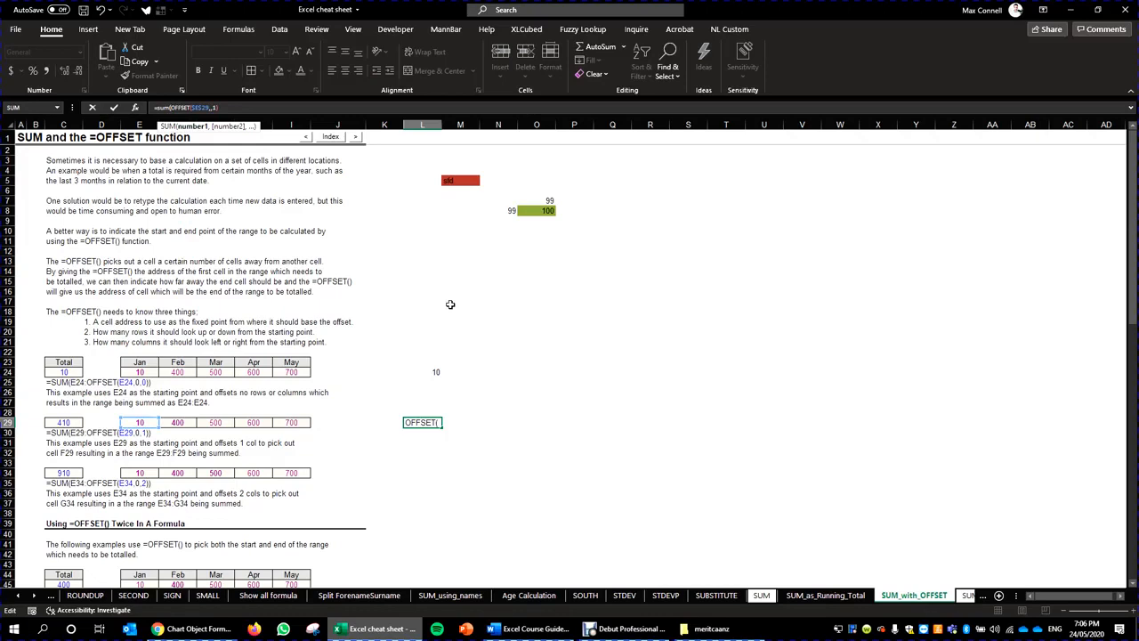
{"action": "type", "text": "E29:"}
{"action": "left_click", "coordinate": [292, 112]}
{"action": "type", "text": ")"}
{"action": "key", "text": "ctrl+Return"}
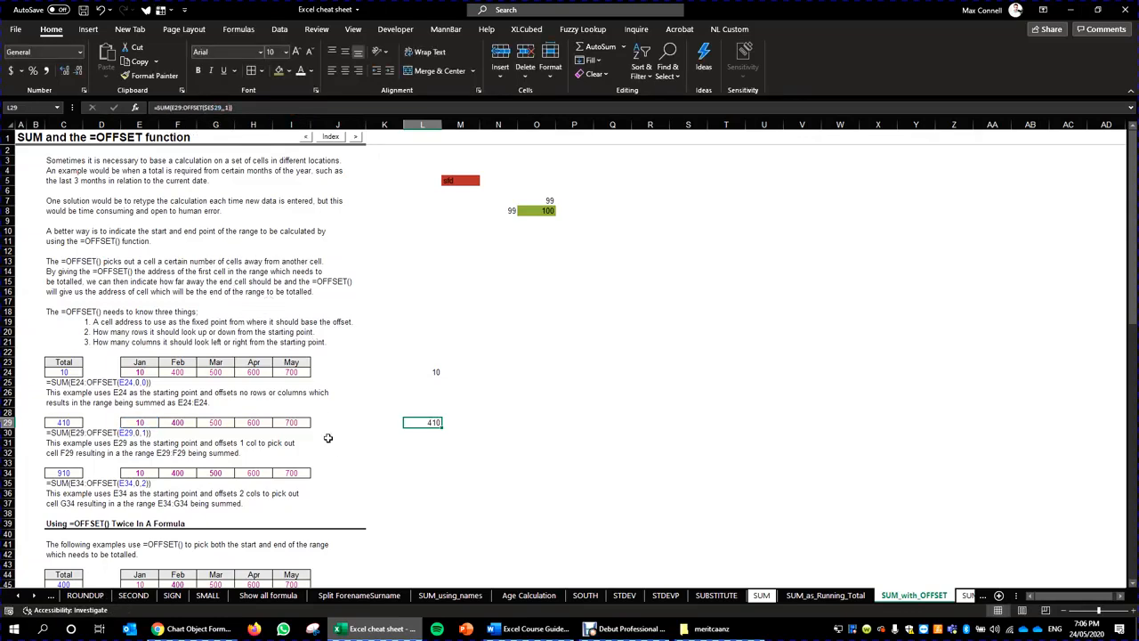
- Examine the arguments of the SUM and OFFSET formula in L29
{"action": "double_click", "coordinate": [430, 420]}
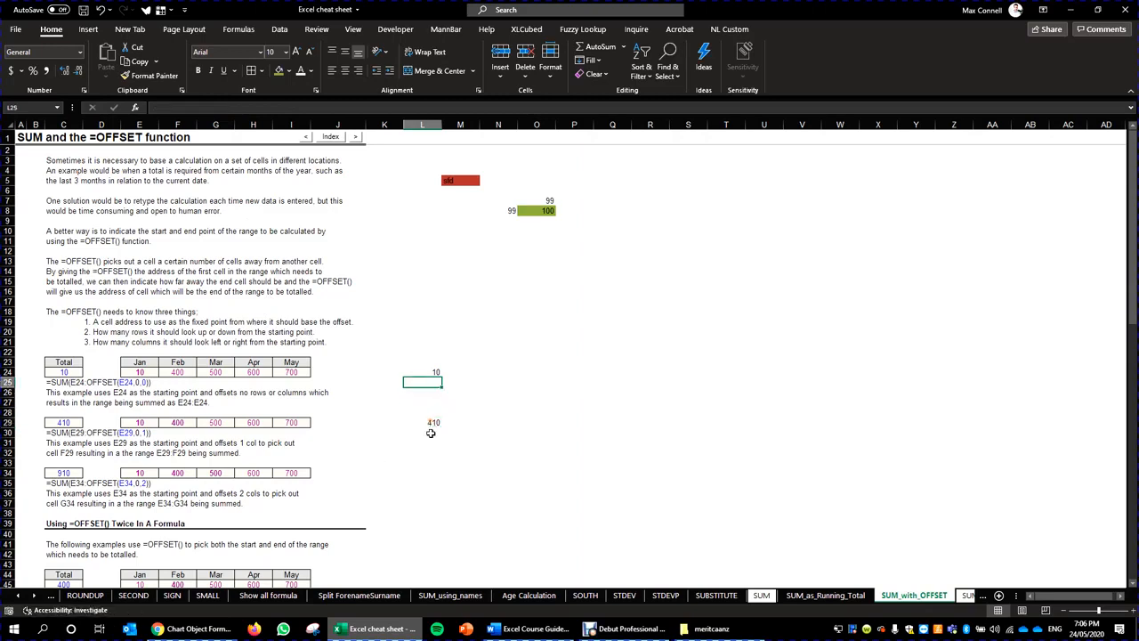
{"action": "left_click", "coordinate": [431, 424]}
{"action": "double_click", "coordinate": [434, 425]}
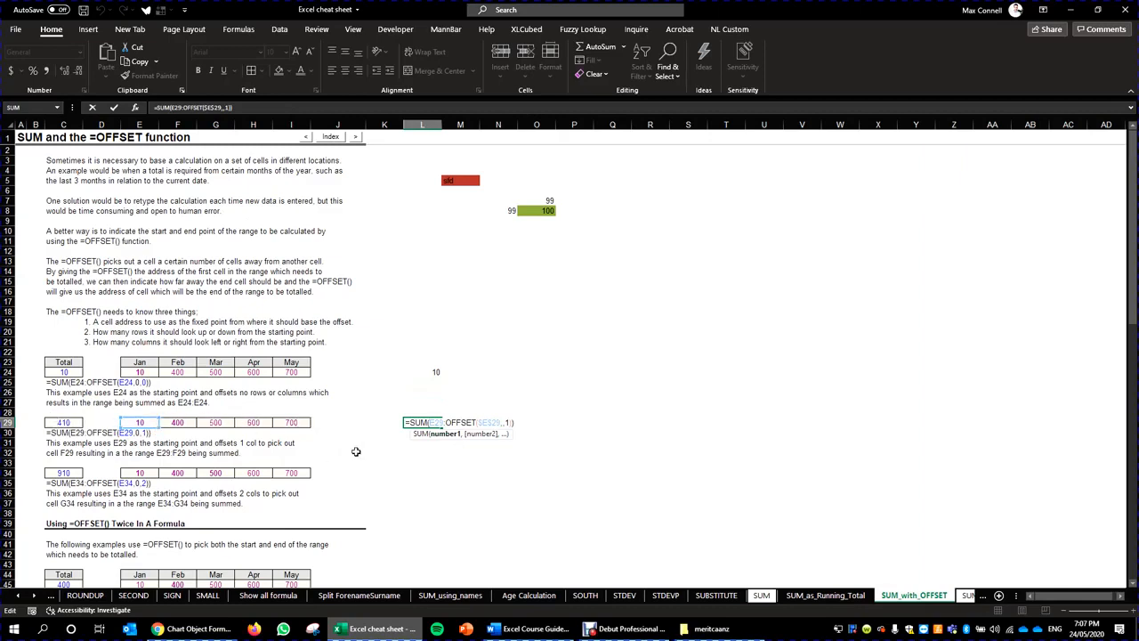
{"action": "left_click", "coordinate": [405, 492]}
- Compare the SUM and OFFSET total in C34 with the February and March values in F34 and G34
{"action": "scroll", "coordinate": [166, 482], "scroll_direction": "down", "scroll_amount": 2}
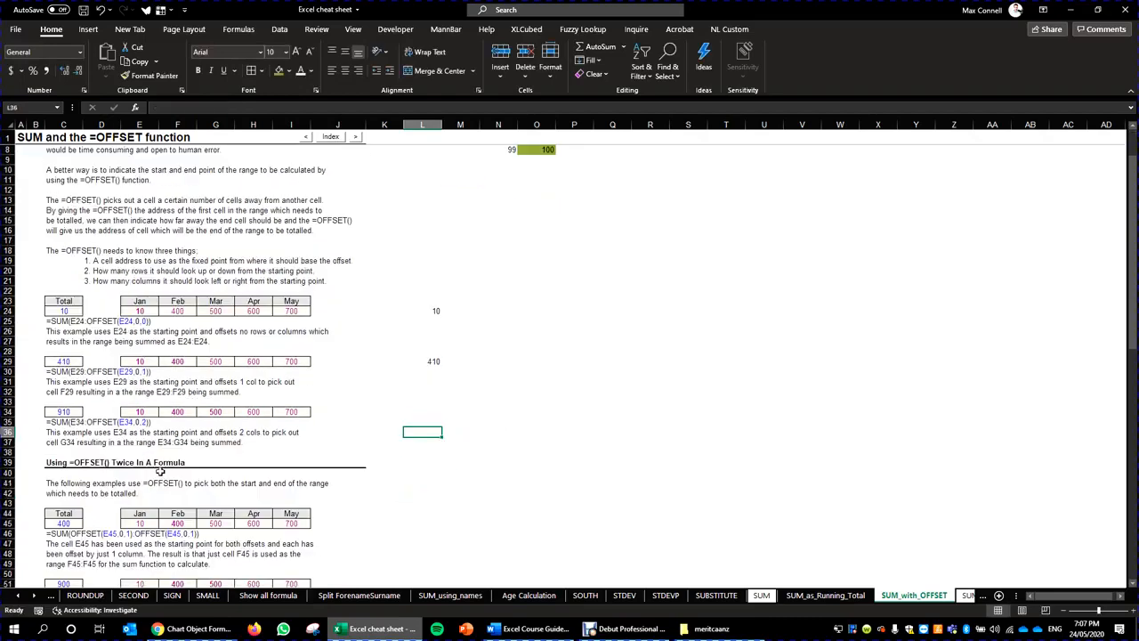
{"action": "left_click", "coordinate": [79, 411]}
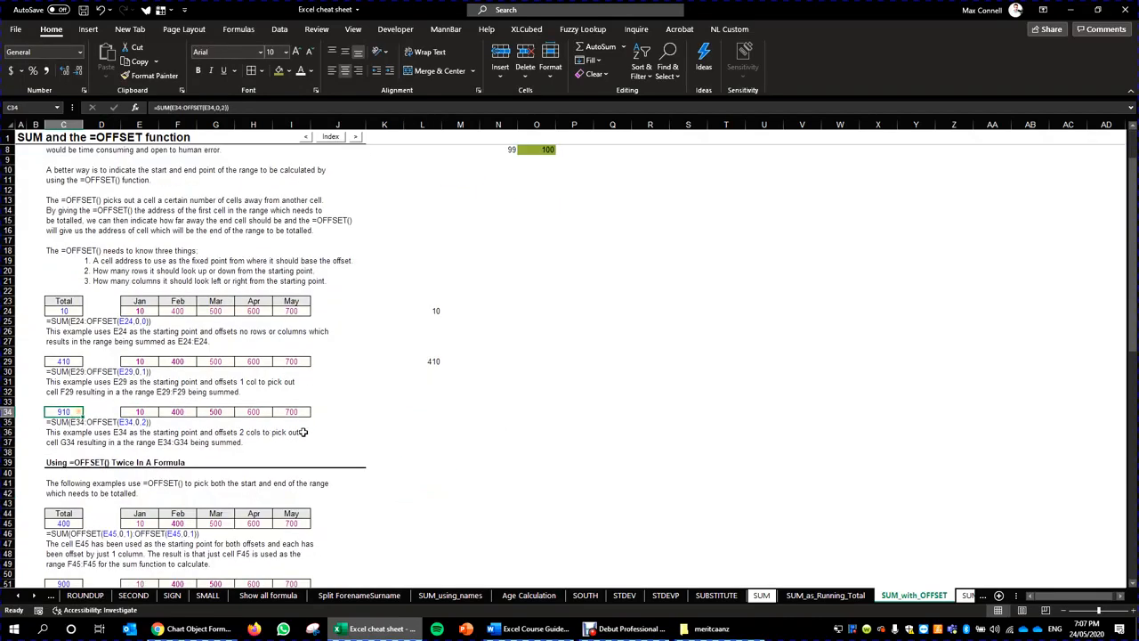
{"action": "left_click", "coordinate": [177, 411], "text": "ctrl"}
{"action": "left_click", "coordinate": [218, 412], "text": "ctrl"}
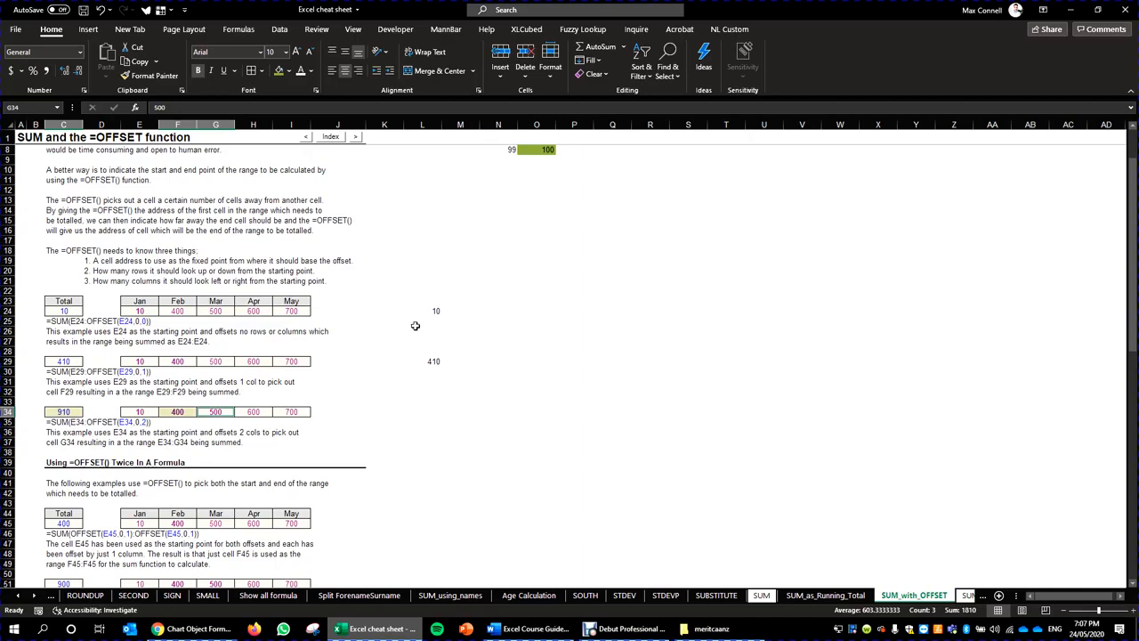
- Enter the formula =OFFSET($E$34,,2) in cell L34 and check it against the January and March values in row 34
{"action": "left_click", "coordinate": [433, 352]}
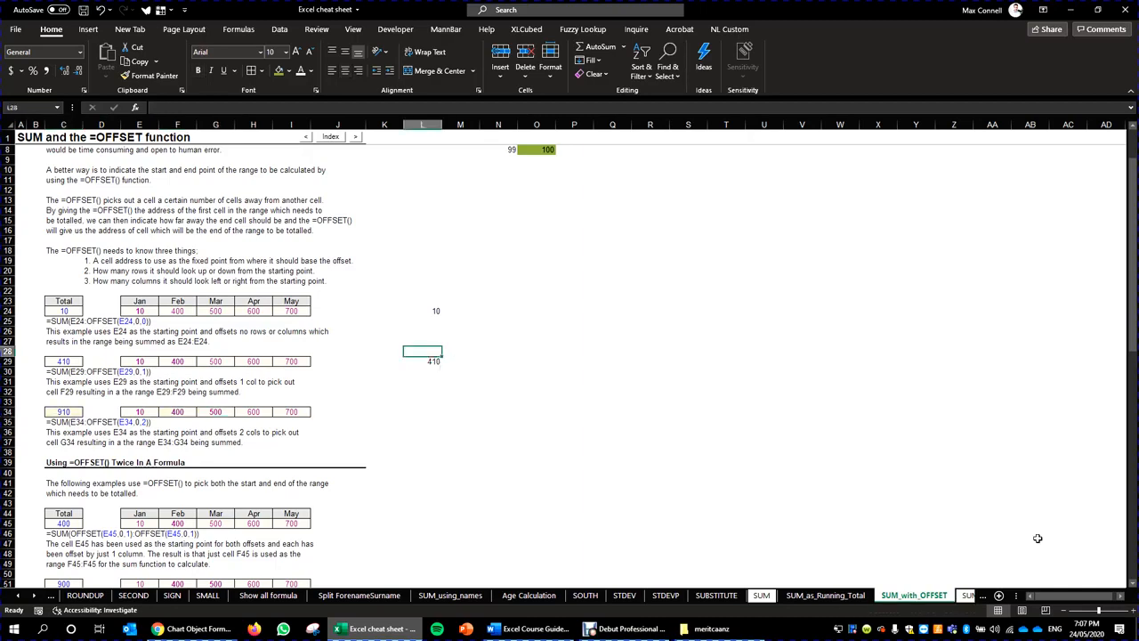
{"action": "key", "text": "Down"}
{"action": "key", "text": "Down"}
{"action": "key", "text": "Down"}
{"action": "key", "text": "Down"}
{"action": "key", "text": "Down"}
{"action": "key", "text": "Down"}
{"action": "type", "text": "="}
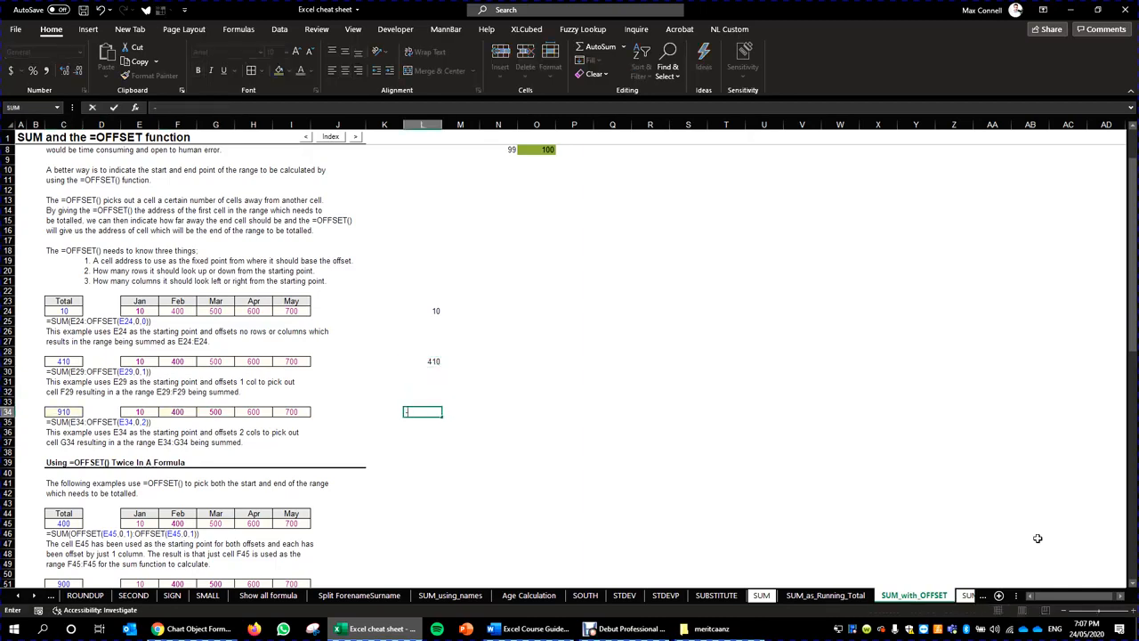
{"action": "type", "text": "offset("}
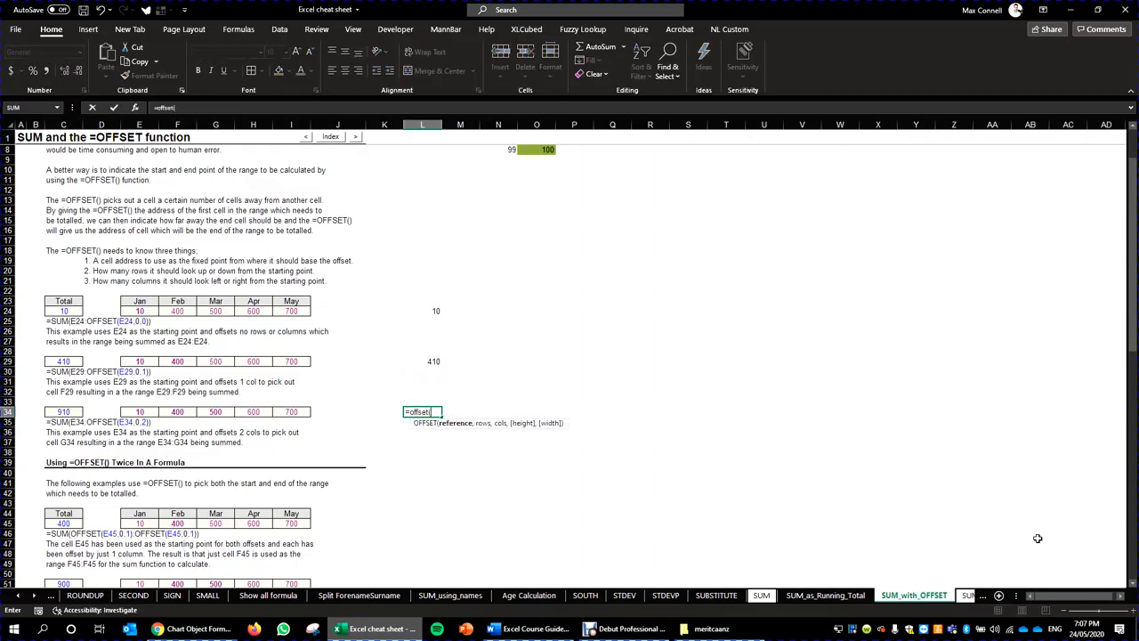
{"action": "left_click", "coordinate": [133, 411]}
{"action": "key", "text": "F4"}
{"action": "type", "text": ","}
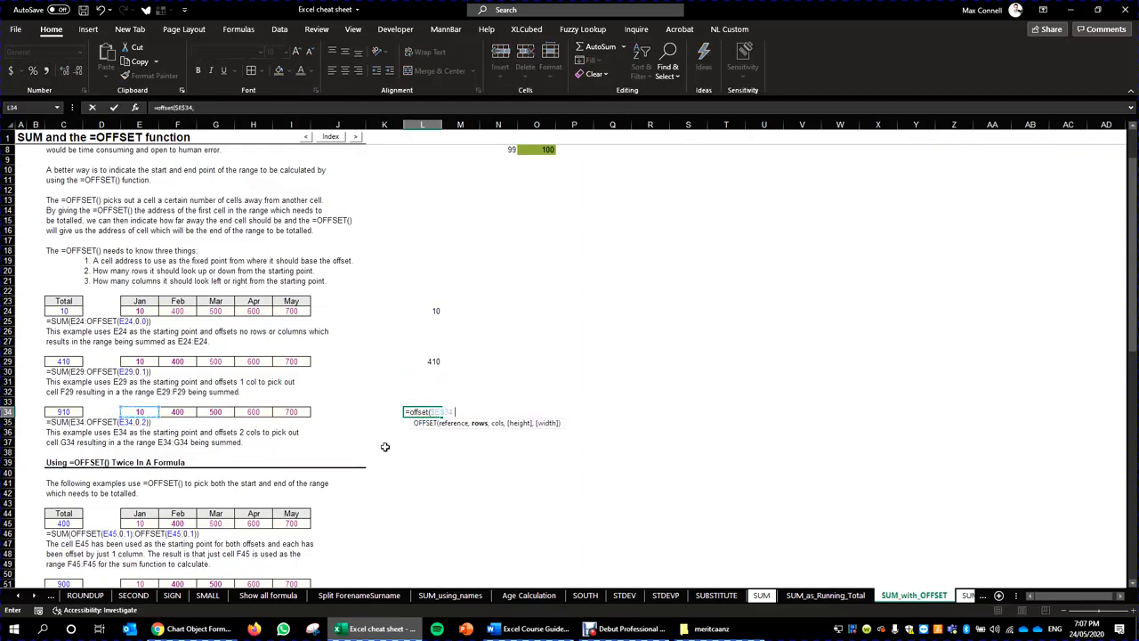
{"action": "type", "text": ","}
{"action": "key", "text": "BackSpace"}
{"action": "type", "text": ")"}
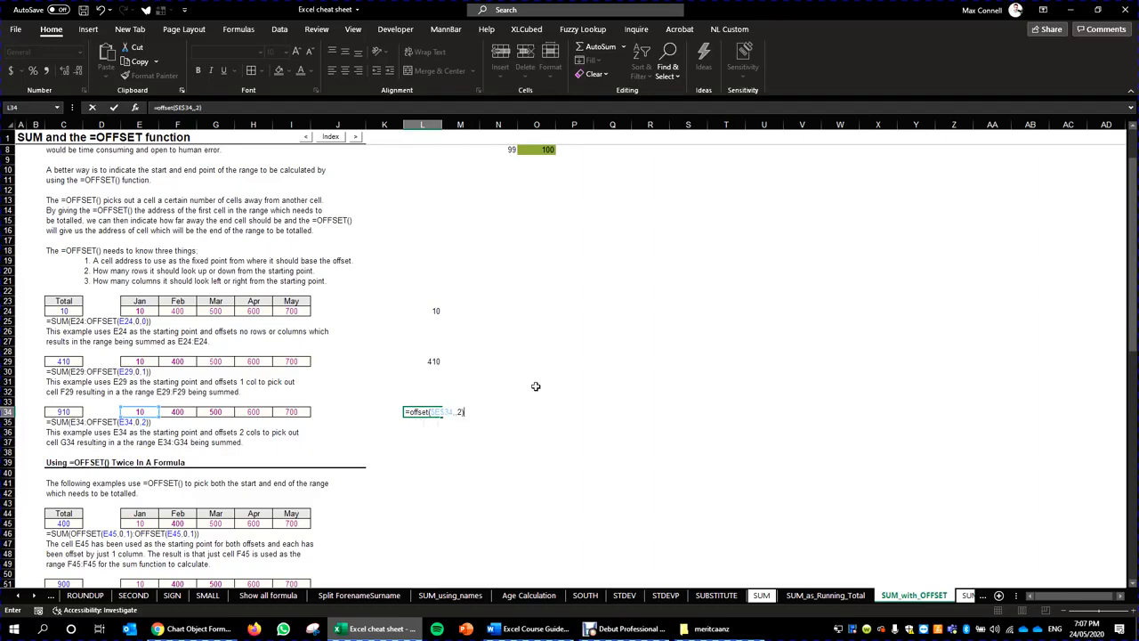
{"action": "key", "text": "Return"}
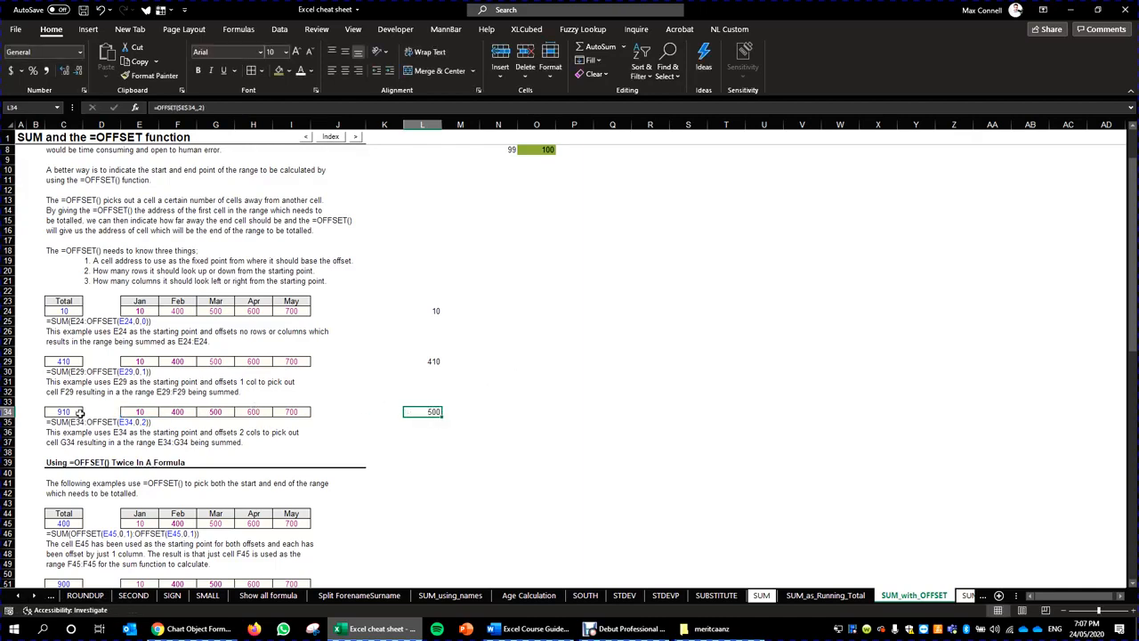
{"action": "left_click", "coordinate": [129, 414]}
{"action": "left_click", "coordinate": [219, 413]}
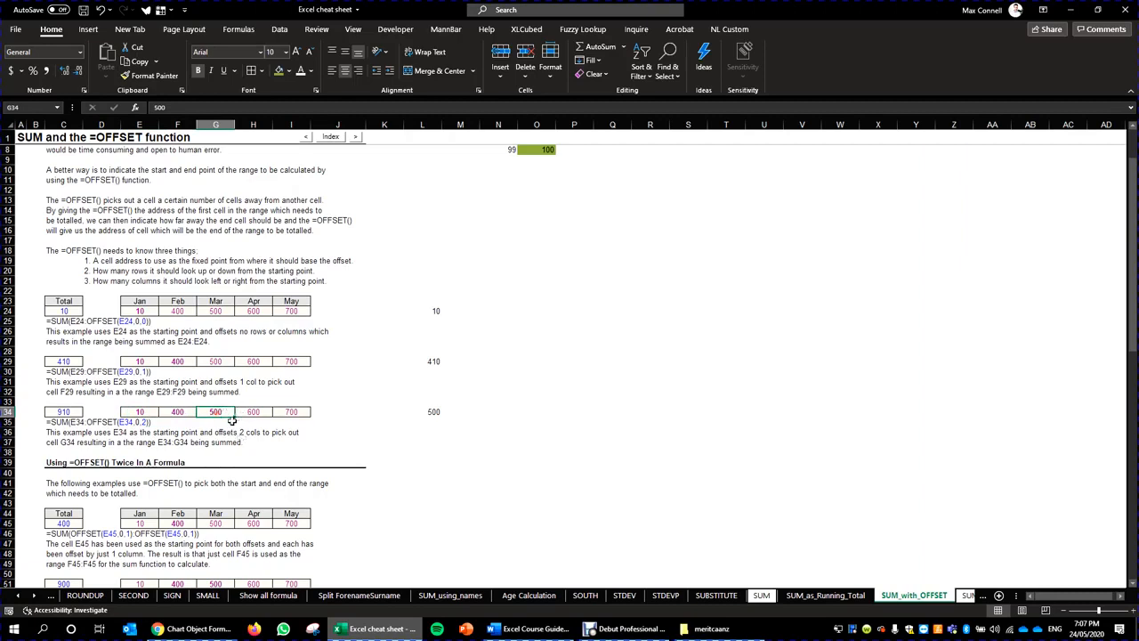
- Extend the L34 formula to =SUM(C34:OFFSET($E$34,,2)), using C34 as the start of the summed range
{"action": "left_click", "coordinate": [411, 413]}
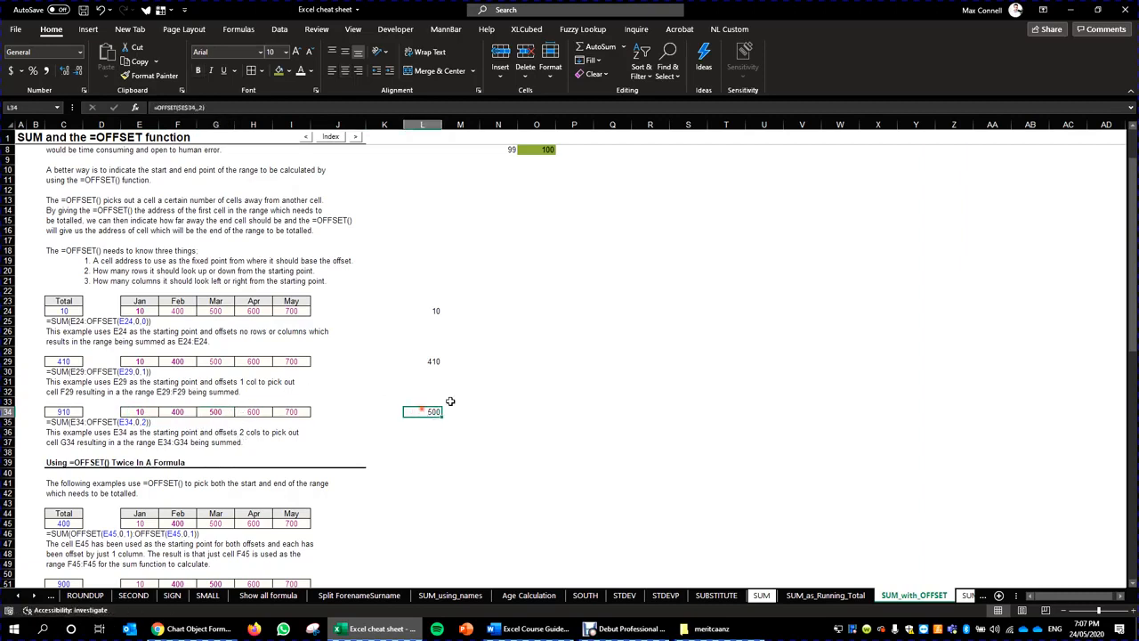
{"action": "key", "text": "F2"}
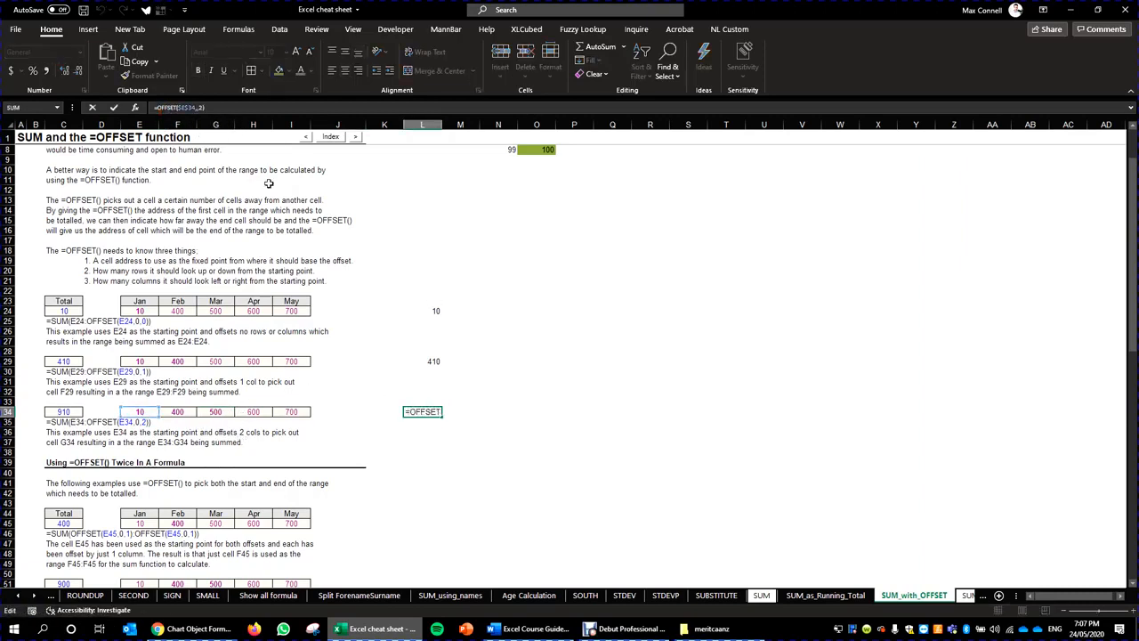
{"action": "type", "text": "sum("}
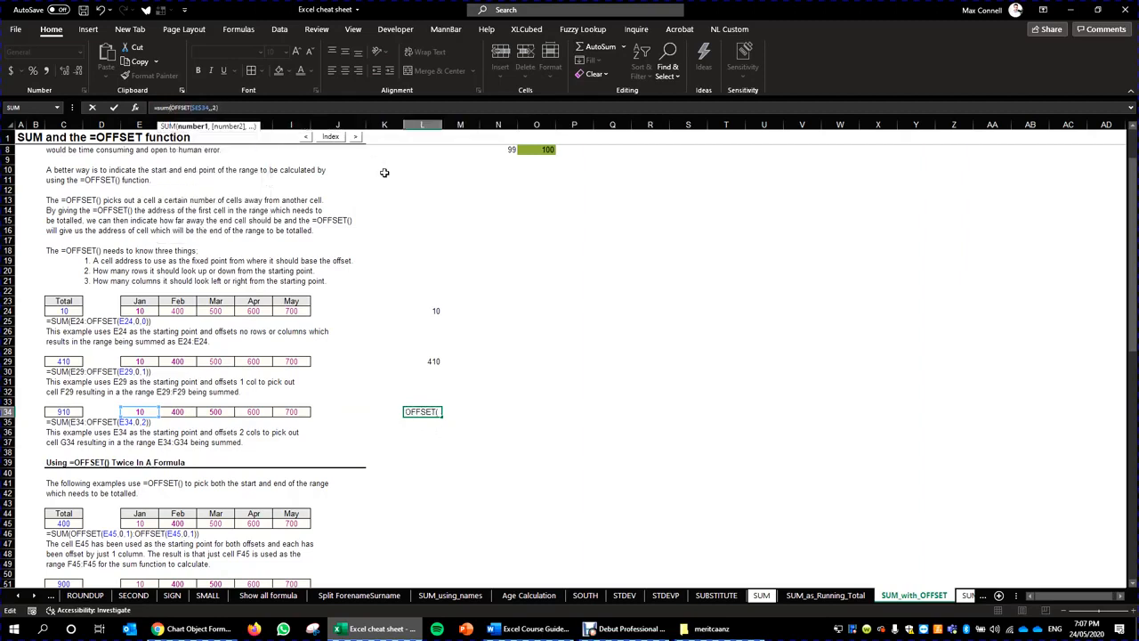
{"action": "left_click", "coordinate": [64, 412]}
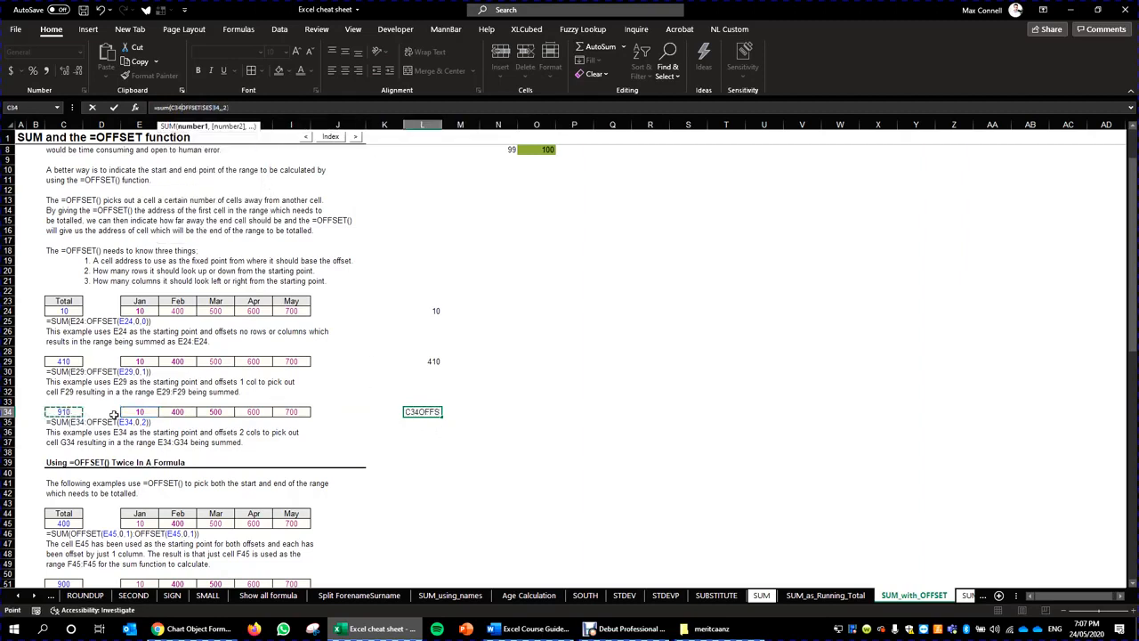
{"action": "type", "text": ":"}
{"action": "key", "text": "F8"}
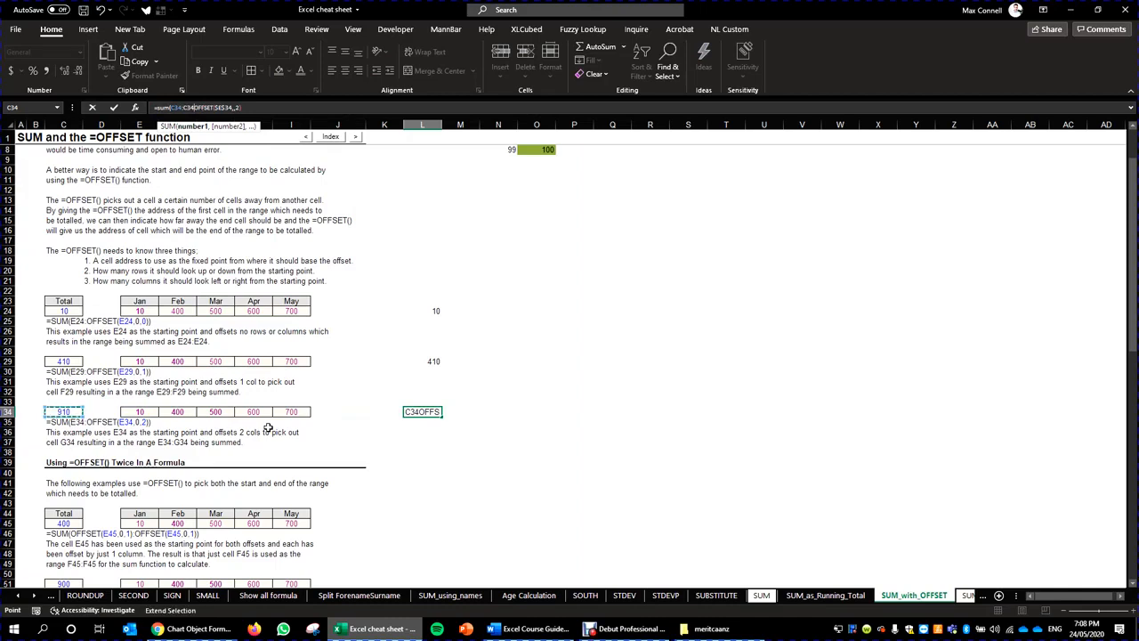
{"action": "key", "text": "BackSpace"}
{"action": "key", "text": "BackSpace"}
{"action": "key", "text": "BackSpace"}
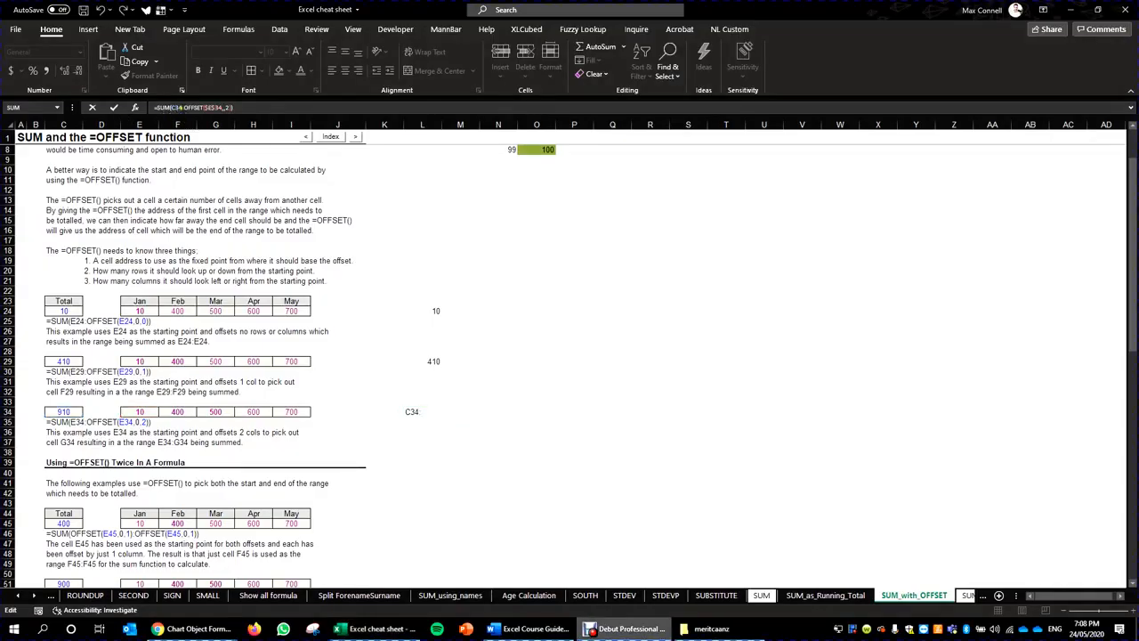
{"action": "left_click", "coordinate": [179, 107]}
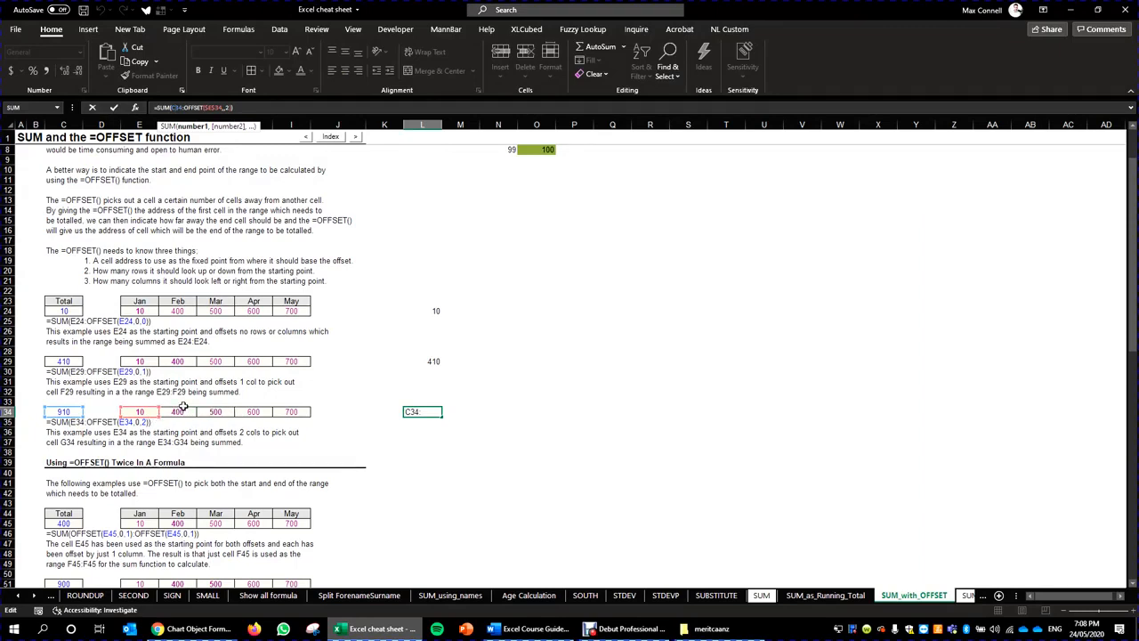
{"action": "key", "text": "ctrl+Return"}
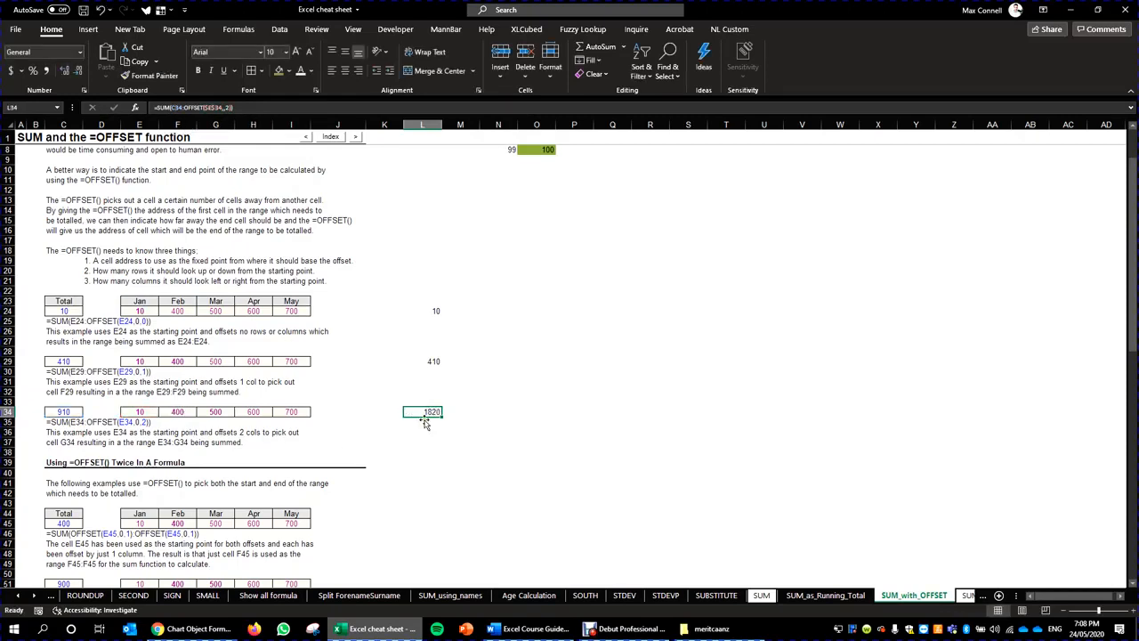
- Correct the start of the summed range in L34 to E34, making the formula =SUM(E34:OFFSET($E$34,,2))
{"action": "left_click", "coordinate": [433, 411]}
{"action": "double_click", "coordinate": [433, 411]}
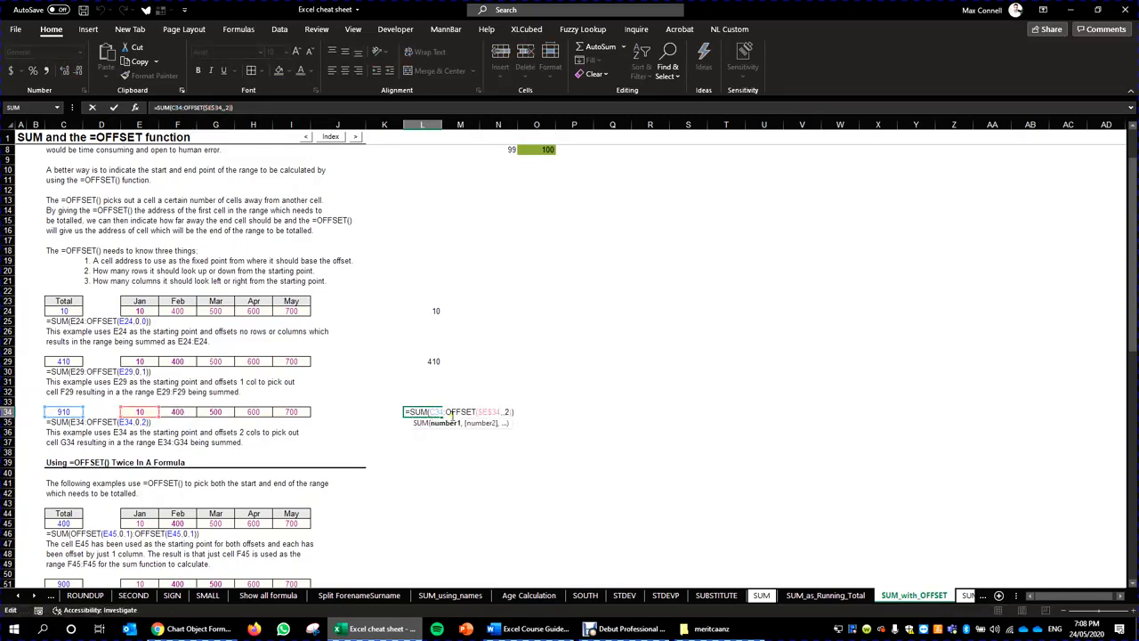
{"action": "type", "text": "e"}
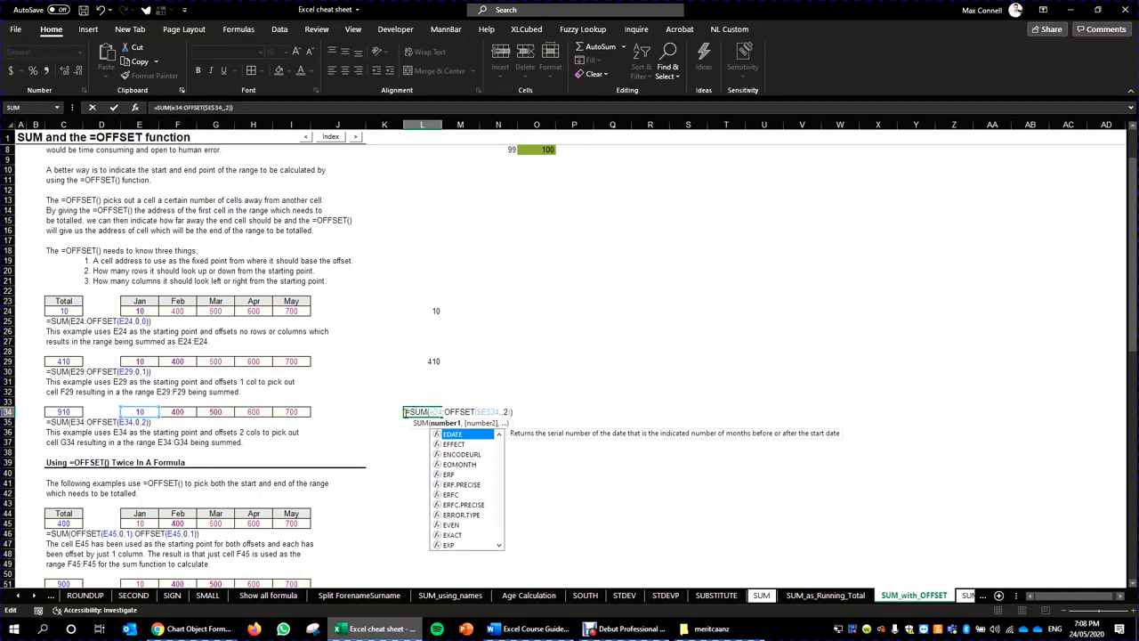
{"action": "key", "text": "ctrl+Return"}
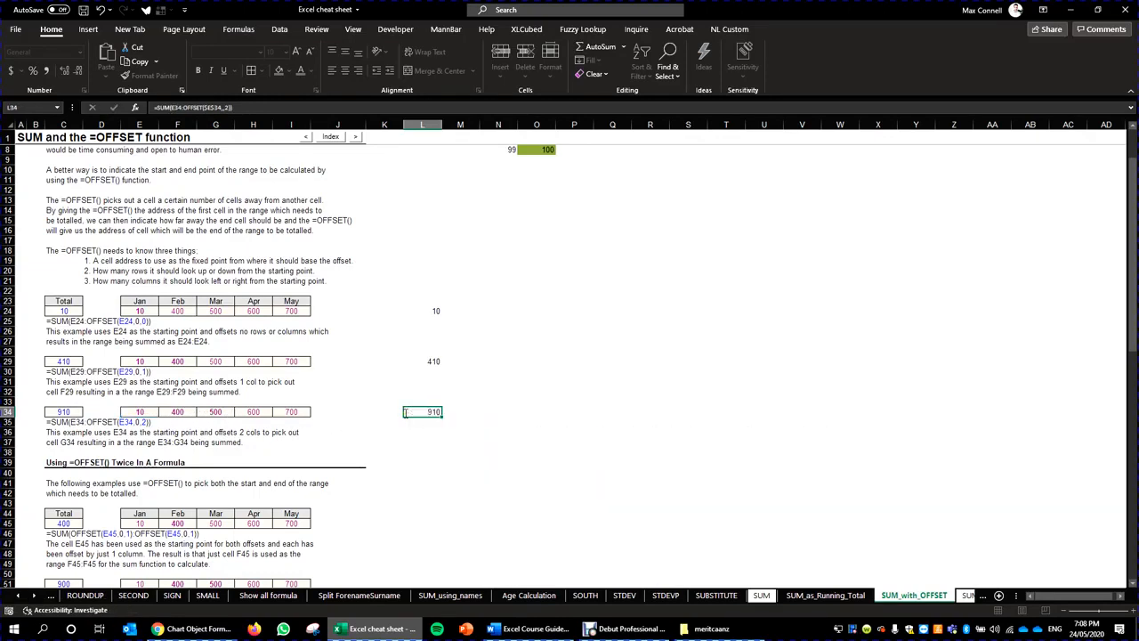
{"action": "left_click", "coordinate": [443, 440]}
{"action": "type", "text": "=sum("}
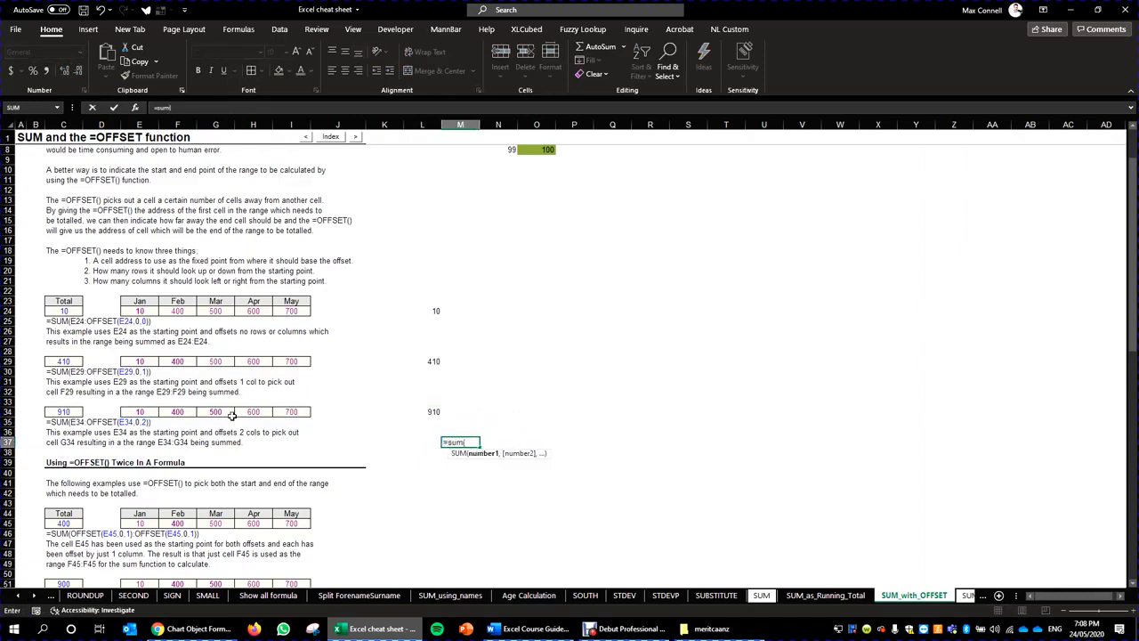
{"action": "left_click", "coordinate": [128, 411]}
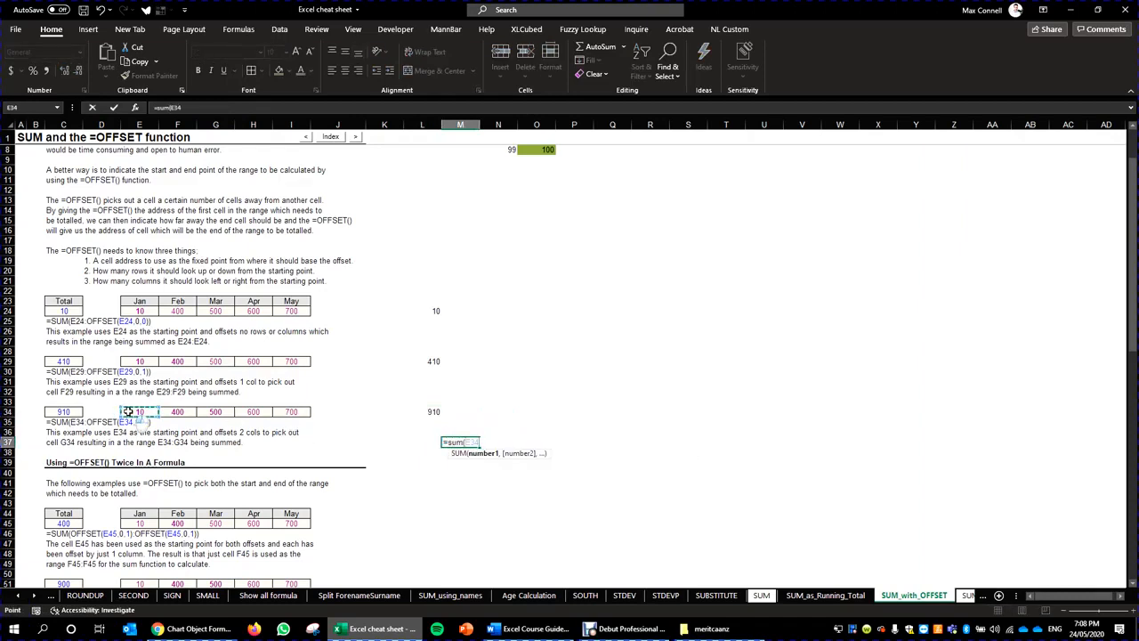
{"action": "left_click_drag", "start_coordinate": [128, 411], "coordinate": [229, 415]}
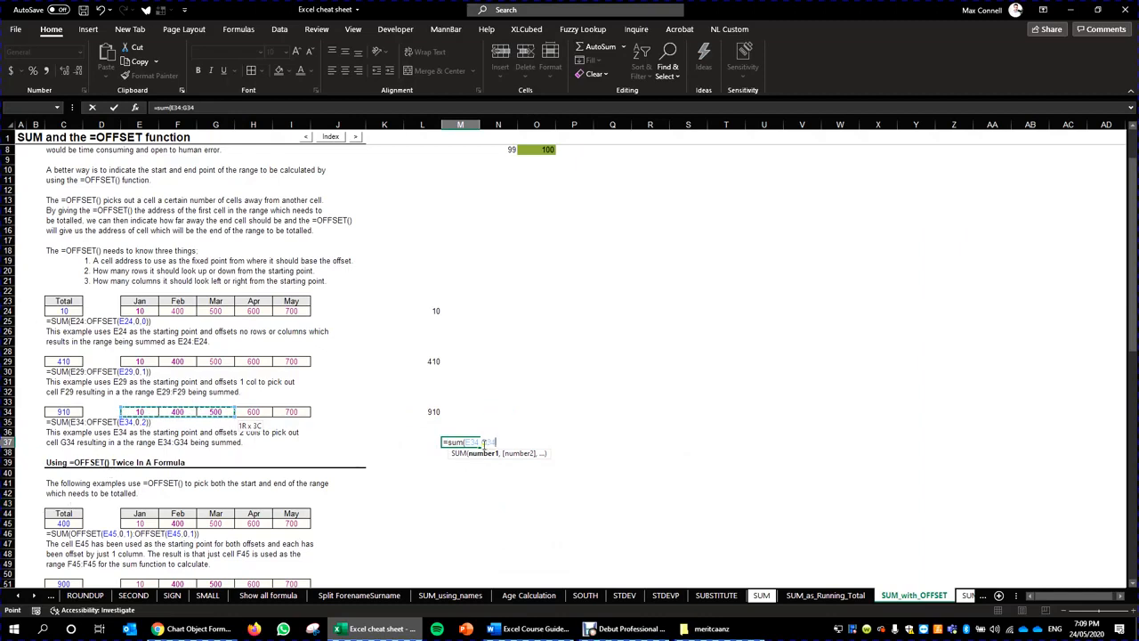
{"action": "key", "text": "Escape"}
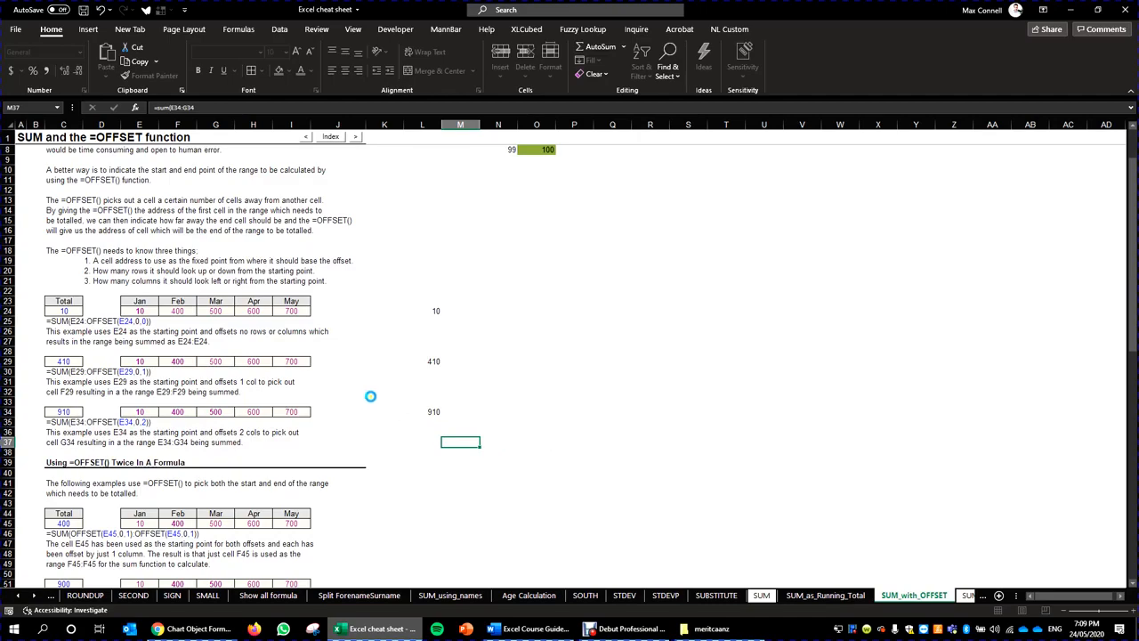
- Review the worksheet examples that use OFFSET twice in a formula and the five-month date example below them
{"action": "scroll", "coordinate": [381, 382], "scroll_direction": "down", "scroll_amount": 3}
{"action": "scroll", "coordinate": [380, 382], "scroll_direction": "down", "scroll_amount": 11}
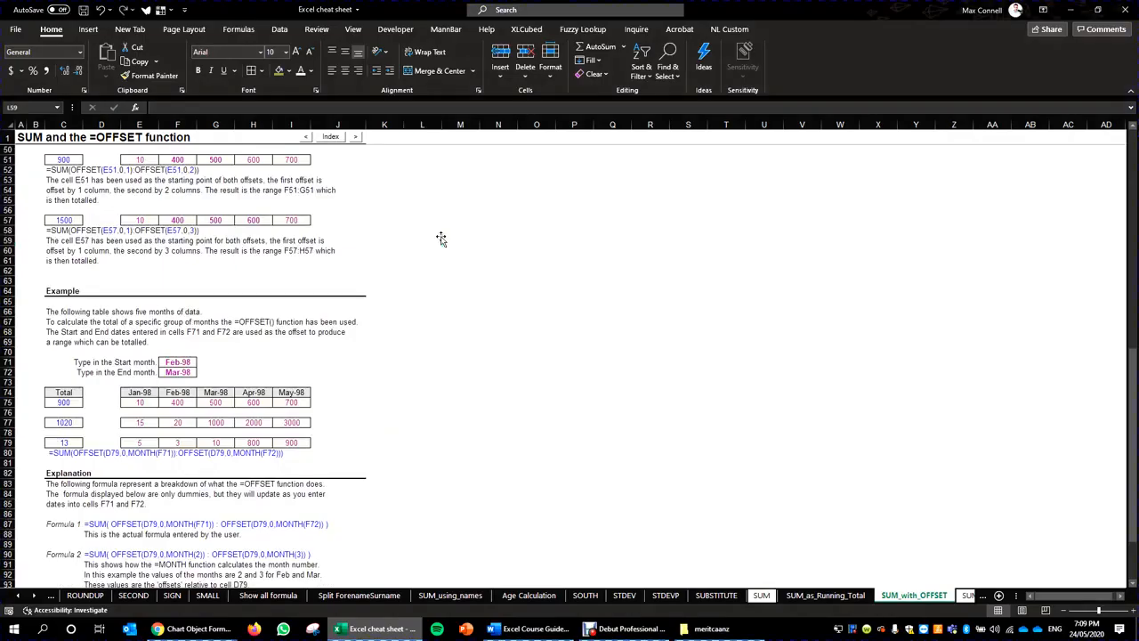
{"action": "scroll", "coordinate": [403, 300], "scroll_direction": "up", "scroll_amount": 6}
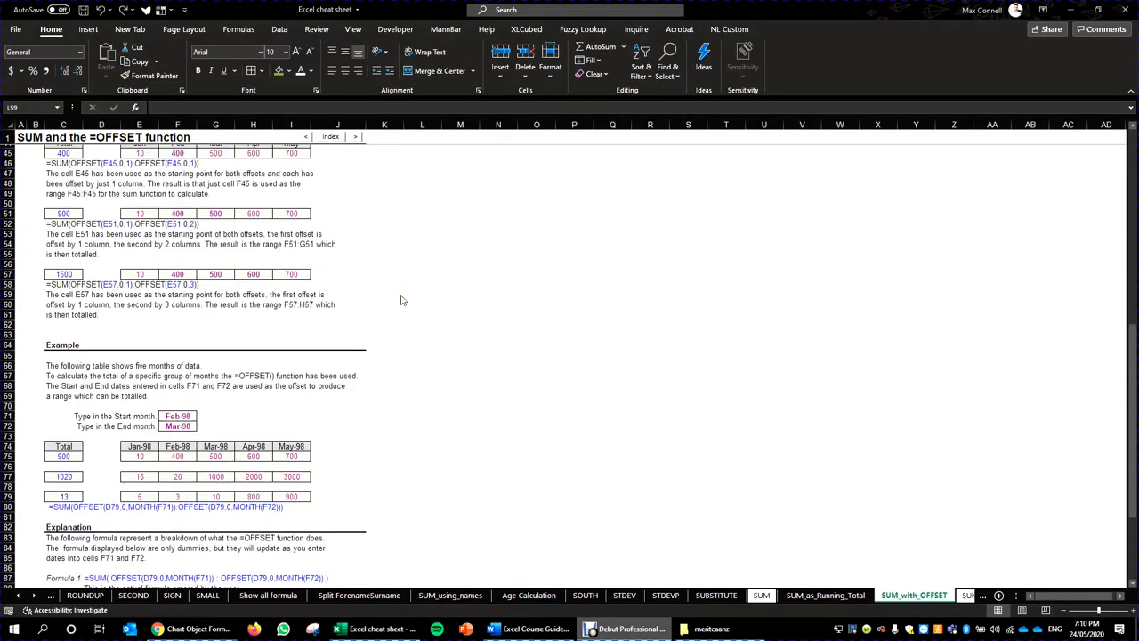
{"action": "scroll", "coordinate": [373, 337], "scroll_direction": "down", "scroll_amount": 4}
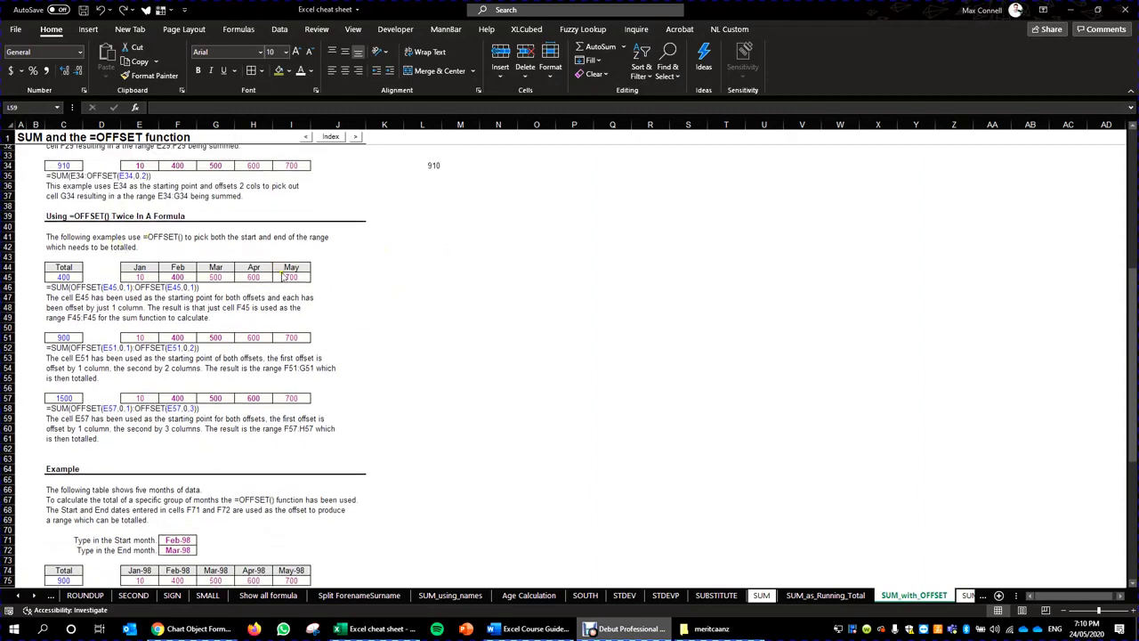
{"action": "left_click", "coordinate": [400, 281]}
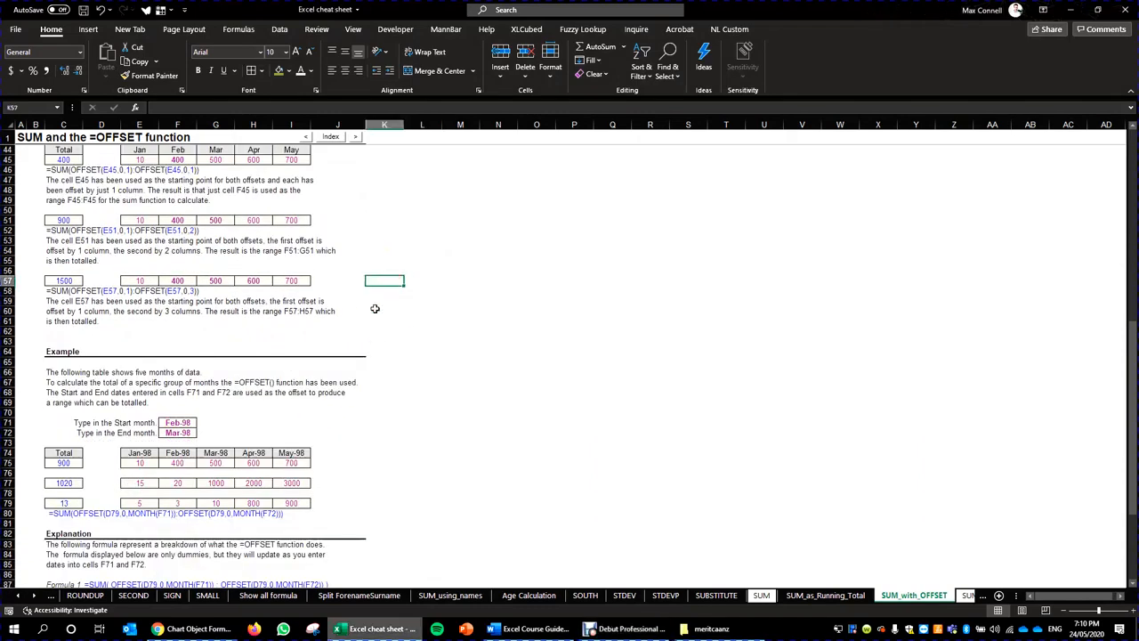
{"action": "key", "text": "Down"}
{"action": "key", "text": "Down"}
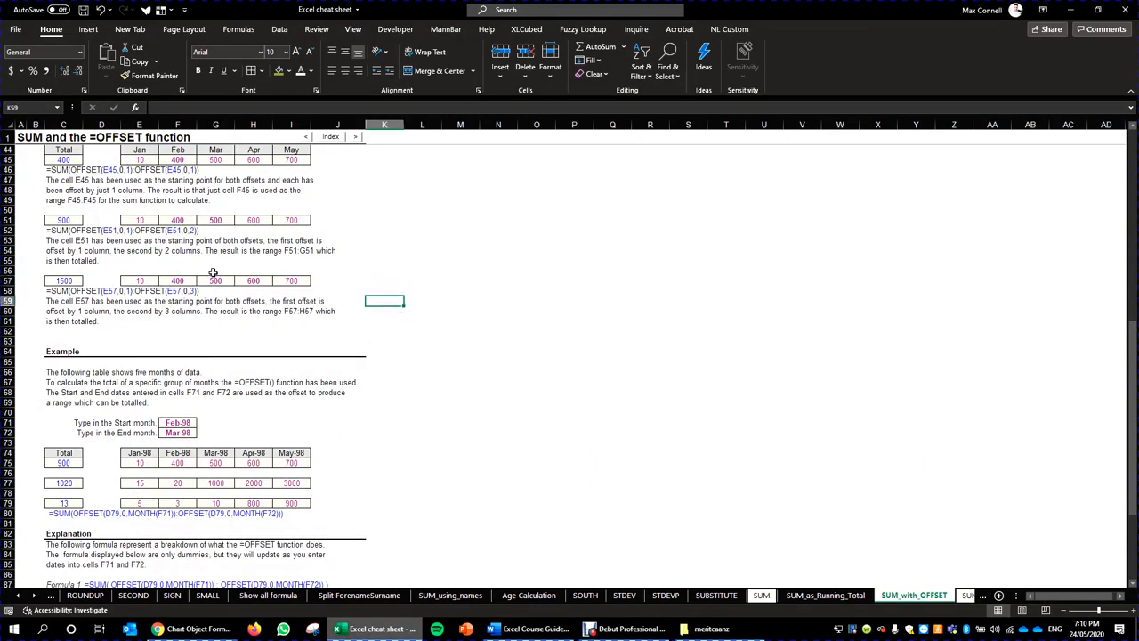
- Examine how the two OFFSETs from starting cell E57 define the range F57:H57 totalled in row 57
{"action": "left_click_drag", "start_coordinate": [176, 281], "coordinate": [256, 281]}
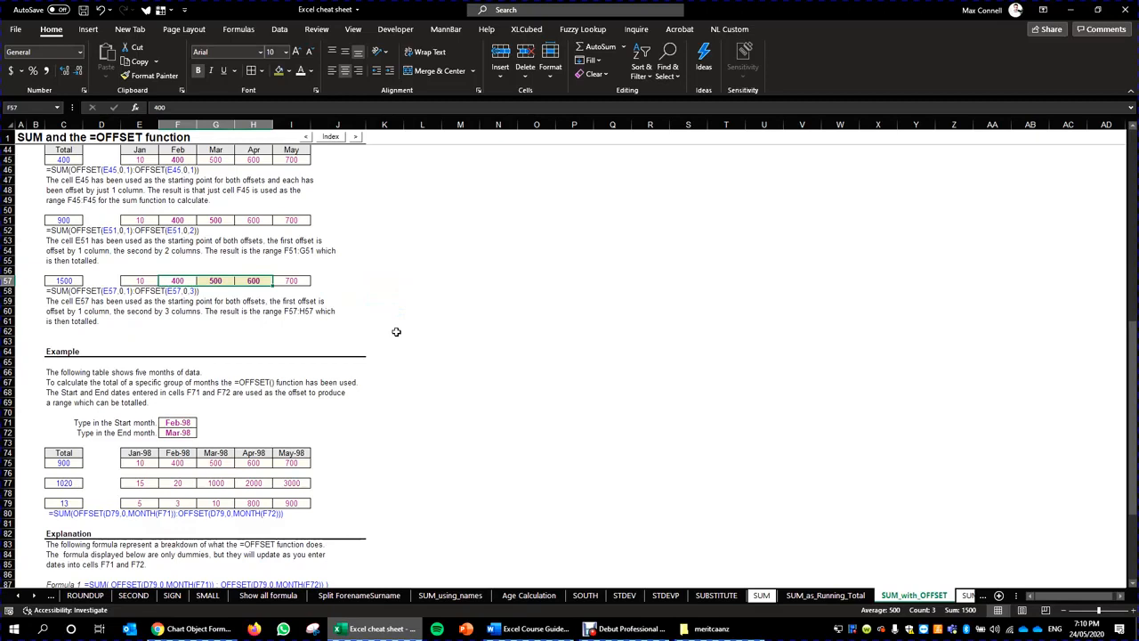
{"action": "left_click", "coordinate": [152, 280]}
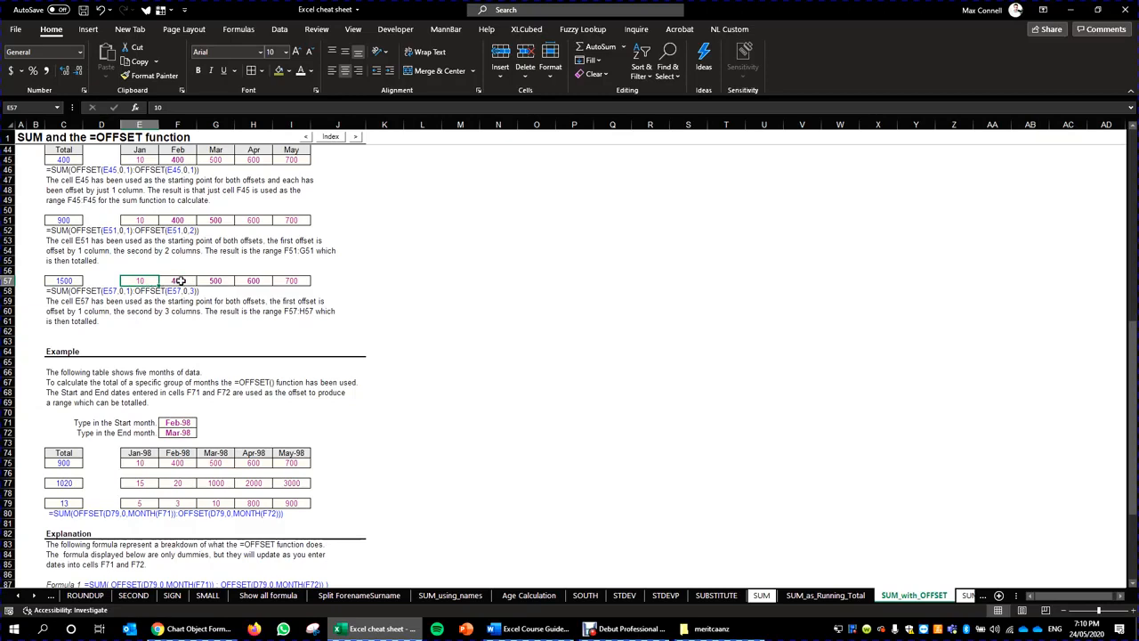
{"action": "left_click", "coordinate": [180, 281]}
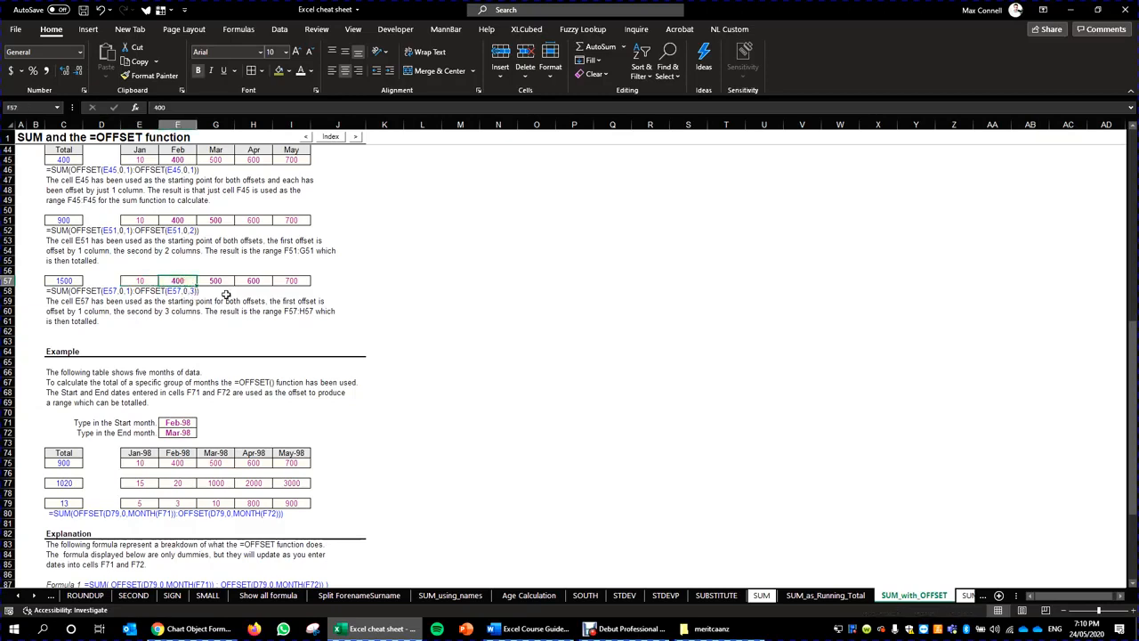
{"action": "left_click", "coordinate": [149, 282]}
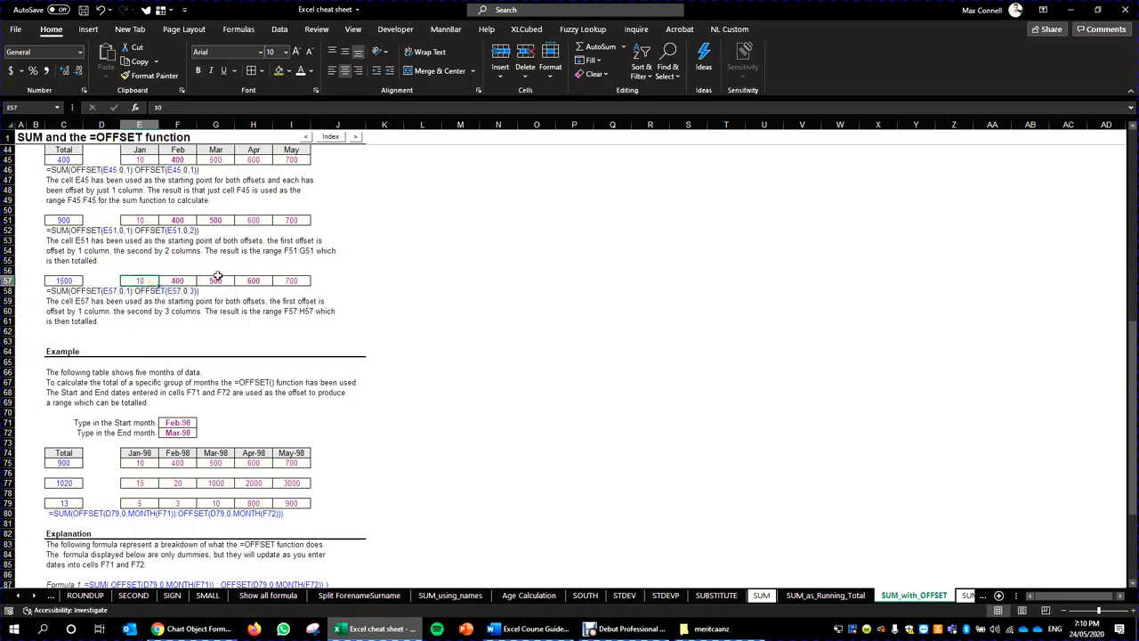
{"action": "left_click", "coordinate": [178, 281]}
{"action": "left_click_drag", "start_coordinate": [181, 281], "coordinate": [256, 283]}
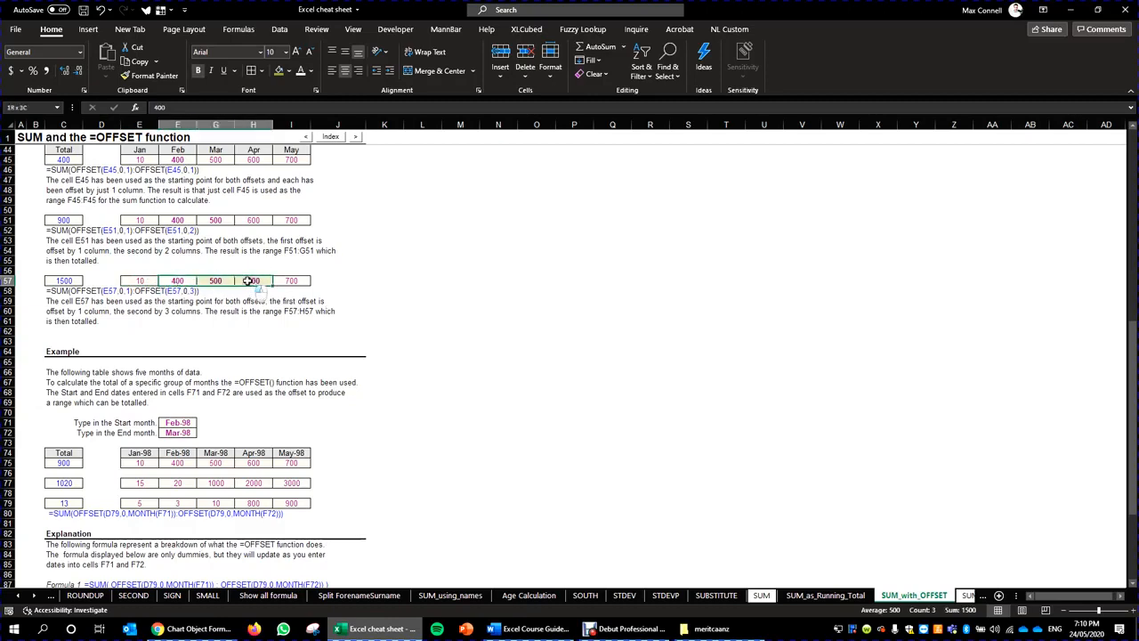
{"action": "left_click", "coordinate": [142, 281]}
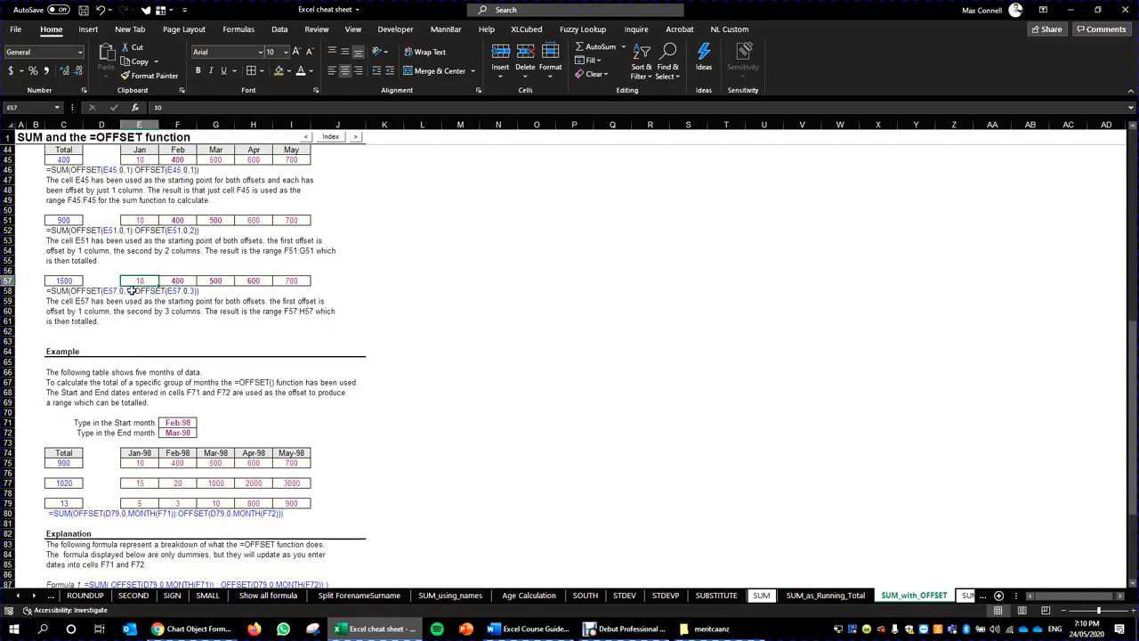
{"action": "left_click", "coordinate": [209, 281]}
{"action": "left_click_drag", "start_coordinate": [210, 281], "coordinate": [364, 285]}
{"action": "left_click", "coordinate": [362, 281]}
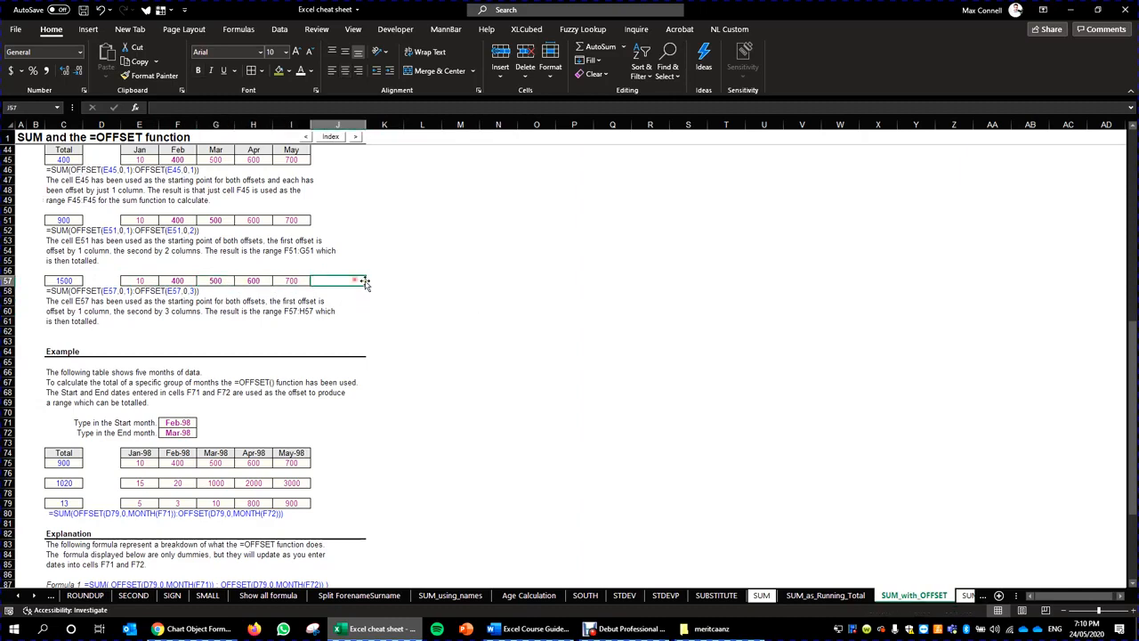
{"action": "left_click", "coordinate": [367, 281]}
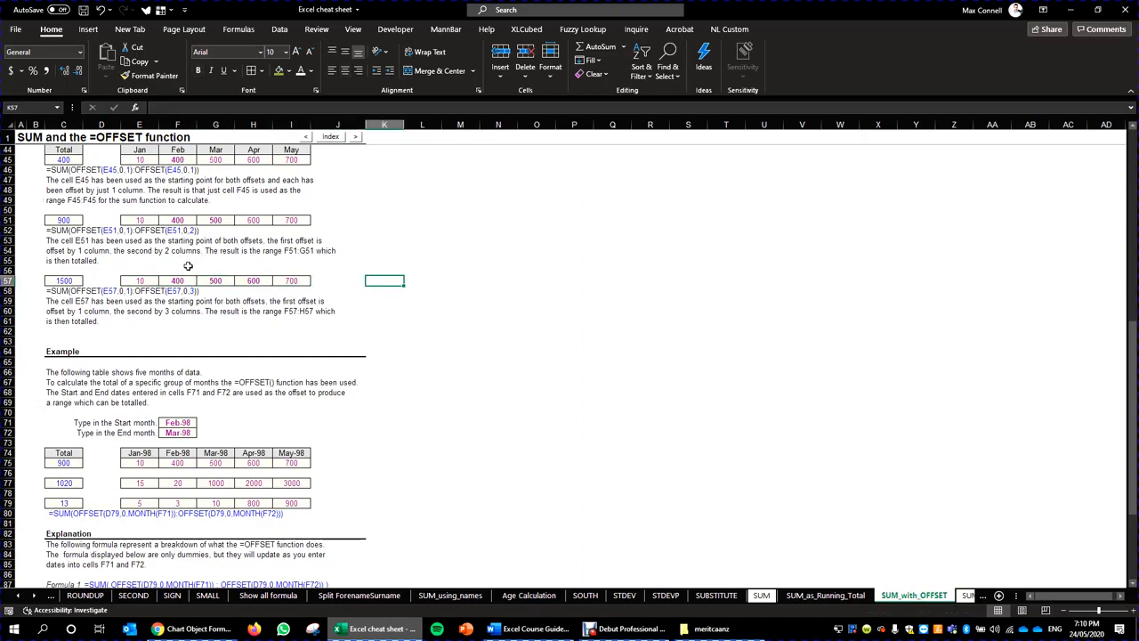
- Start a SUM formula in L57 for totalling the February to April figures in row 57
{"action": "left_click_drag", "start_coordinate": [178, 279], "coordinate": [249, 280]}
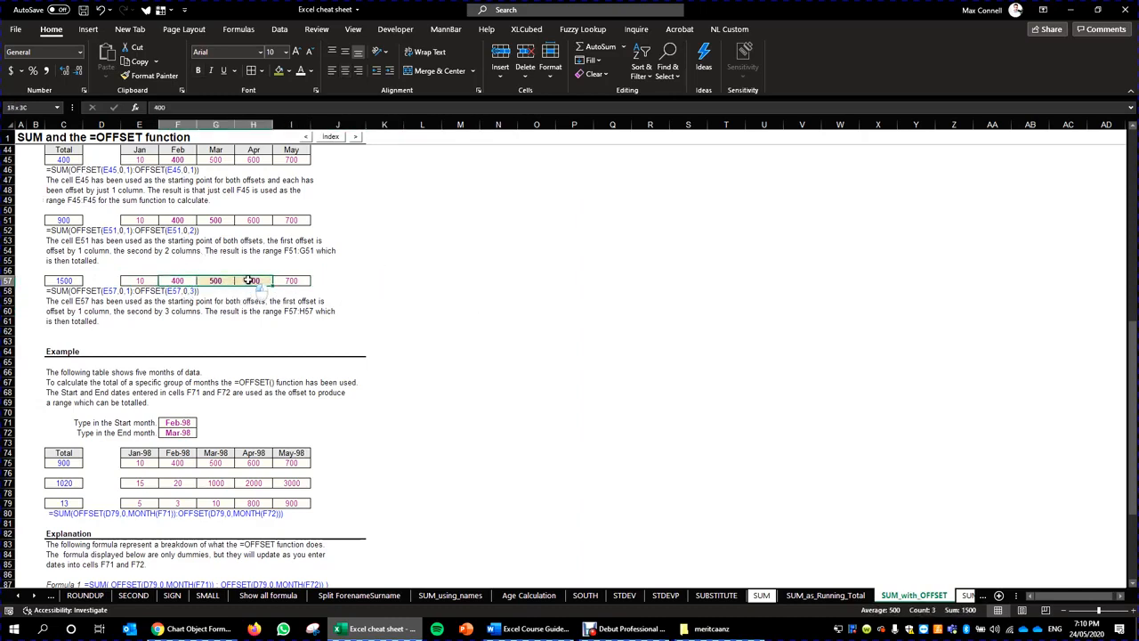
{"action": "left_click", "coordinate": [140, 281]}
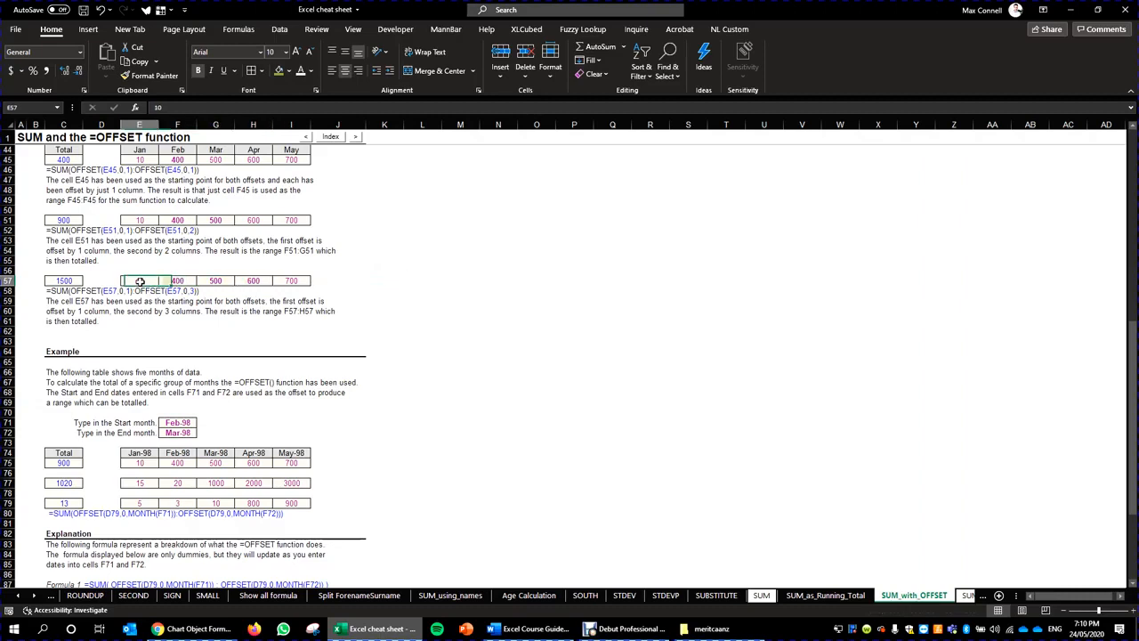
{"action": "left_click", "coordinate": [409, 279]}
{"action": "type", "text": "="}
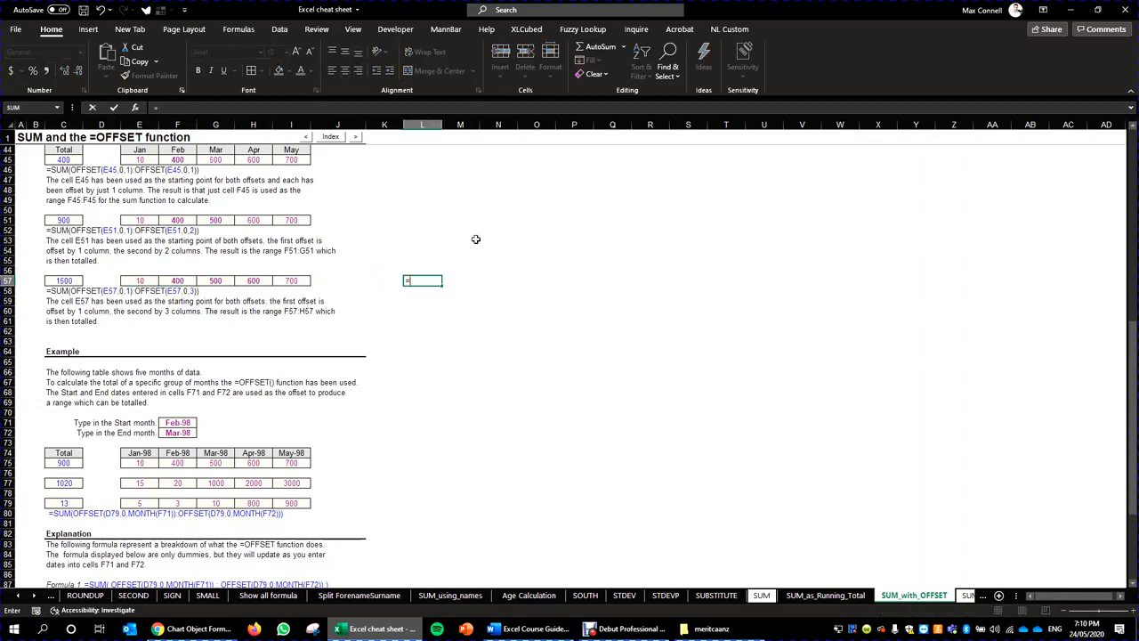
{"action": "type", "text": "sum("}
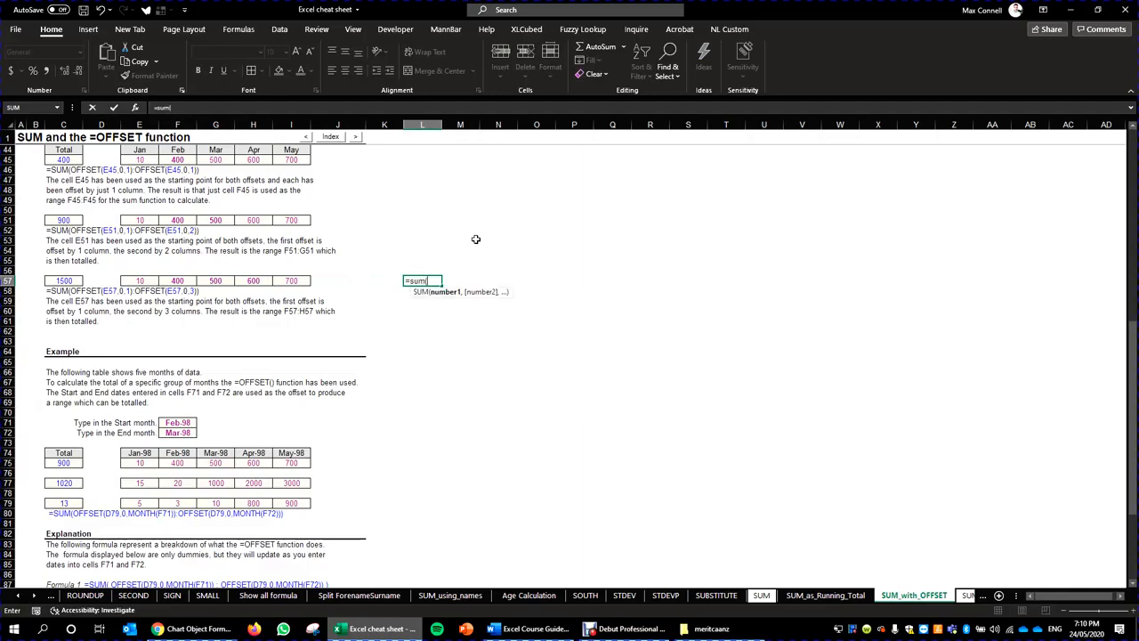
{"action": "left_click", "coordinate": [185, 280]}
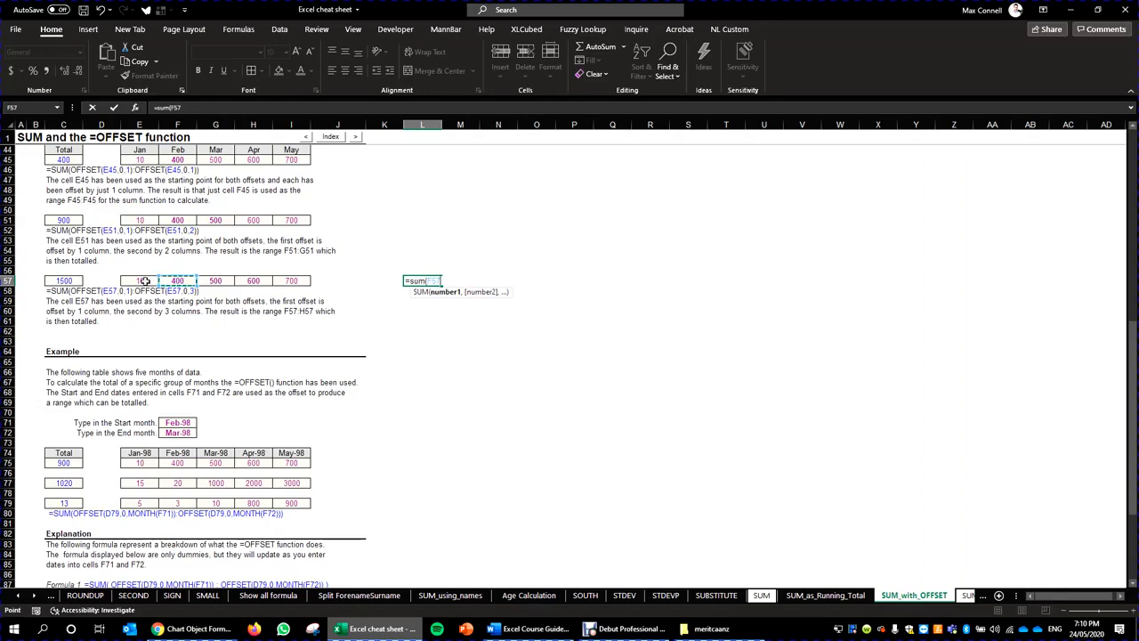
{"action": "key", "text": "BackSpace"}
{"action": "key", "text": "BackSpace"}
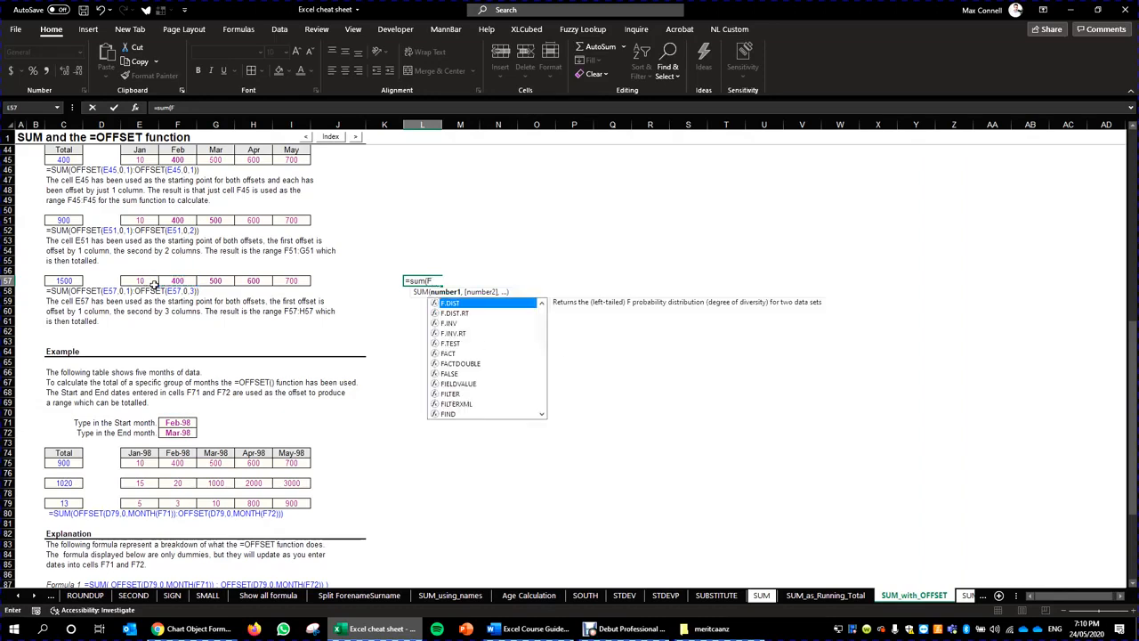
{"action": "key", "text": "BackSpace"}
- Set the start of the summed range in L57 to OFFSET($E$57,,1), followed by the range colon
{"action": "type", "text": "offset("}
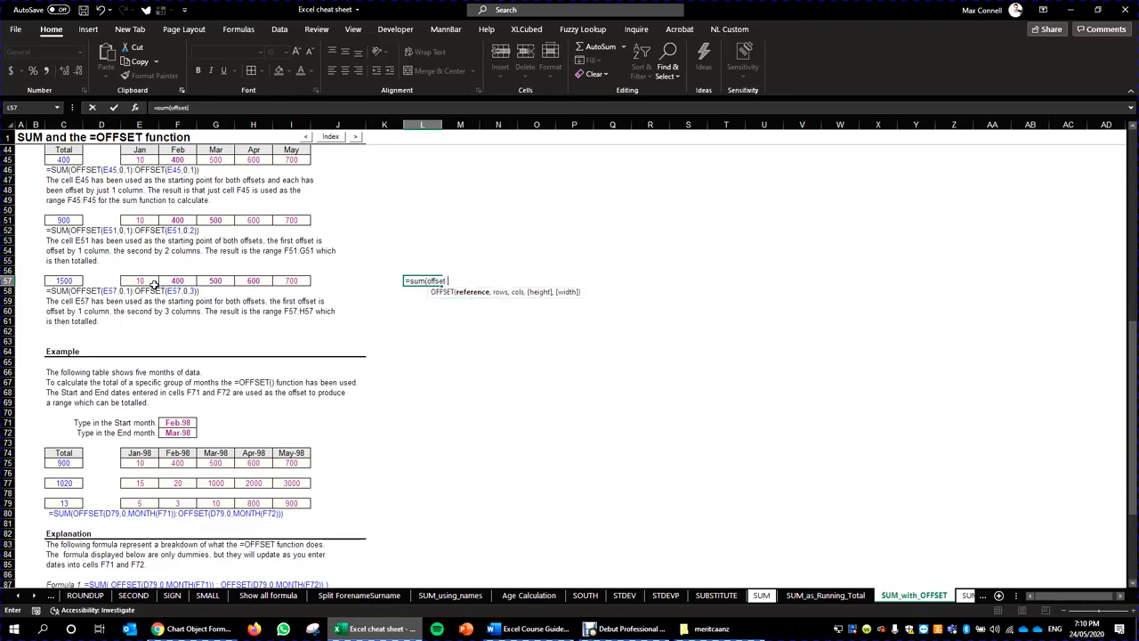
{"action": "left_click", "coordinate": [134, 281]}
{"action": "key", "text": "F4"}
{"action": "type", "text": ","}
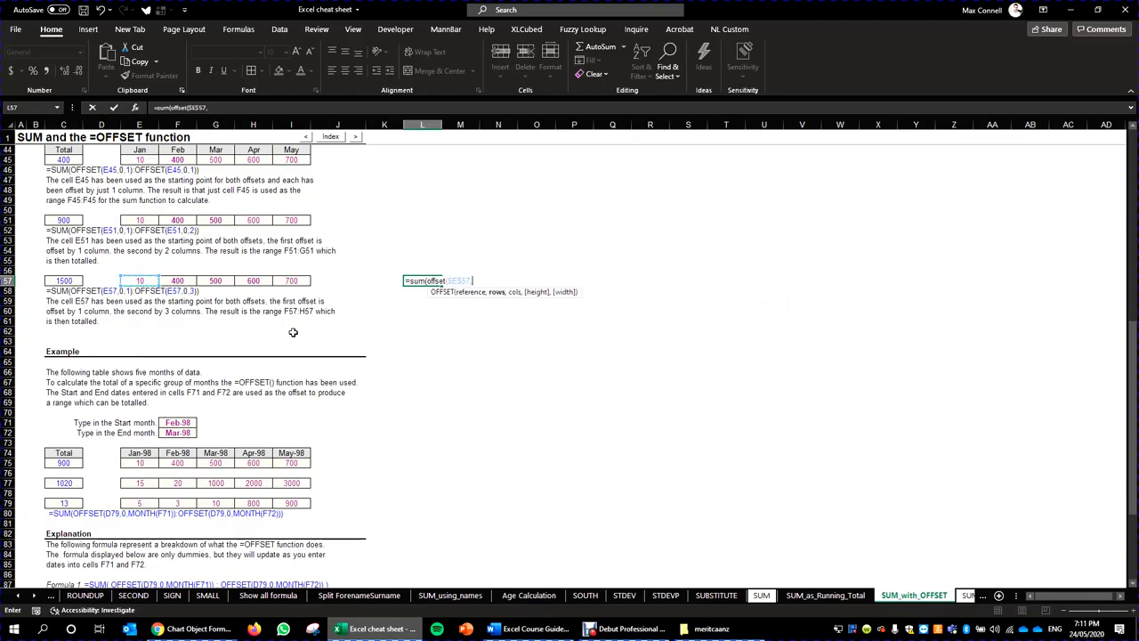
{"action": "type", "text": ",1):"}
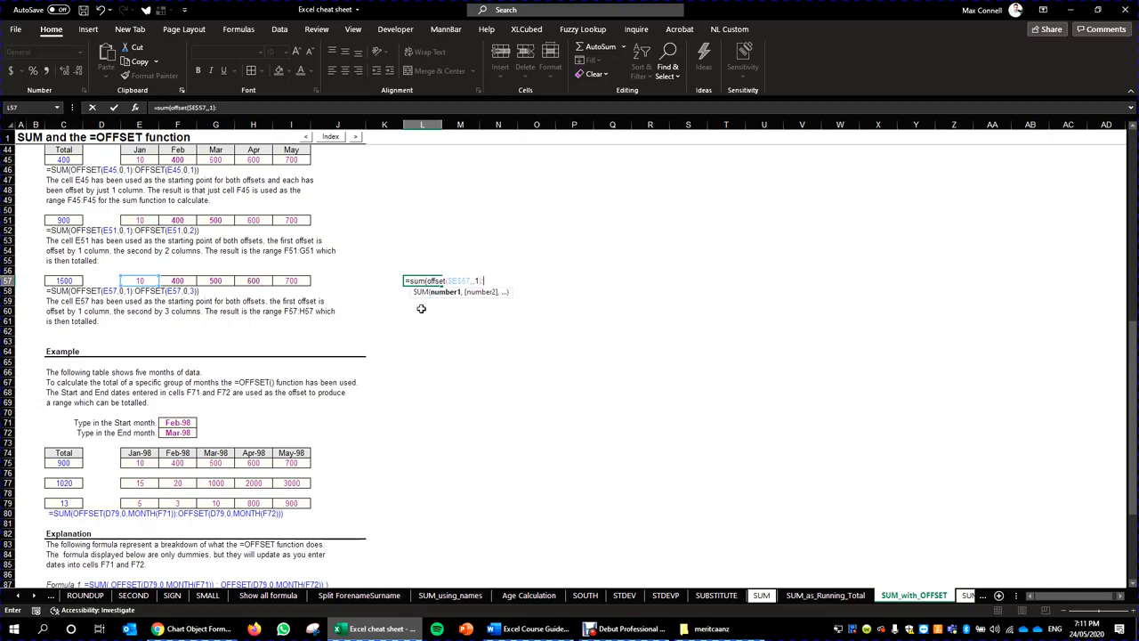
- Complete the L57 formula with OFFSET($E$57,,3) as the range end, making it =SUM(OFFSET($E$57,,1):OFFSET($E$57,,3))
{"action": "type", "text": "offset("}
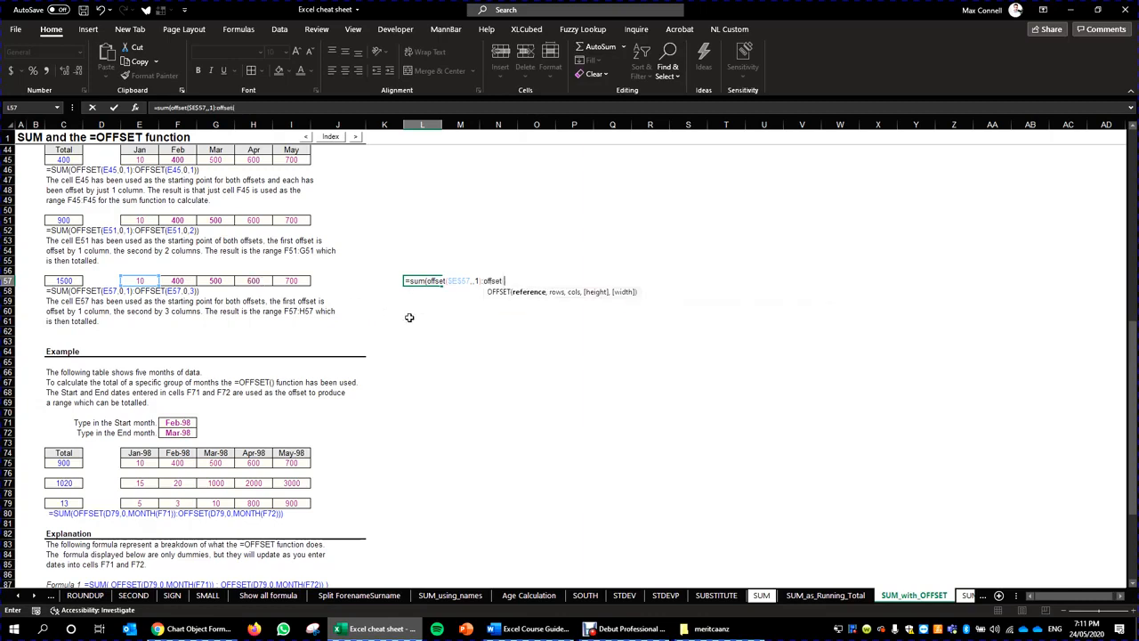
{"action": "left_click", "coordinate": [145, 280]}
{"action": "key", "text": "F4"}
{"action": "type", "text": ","}
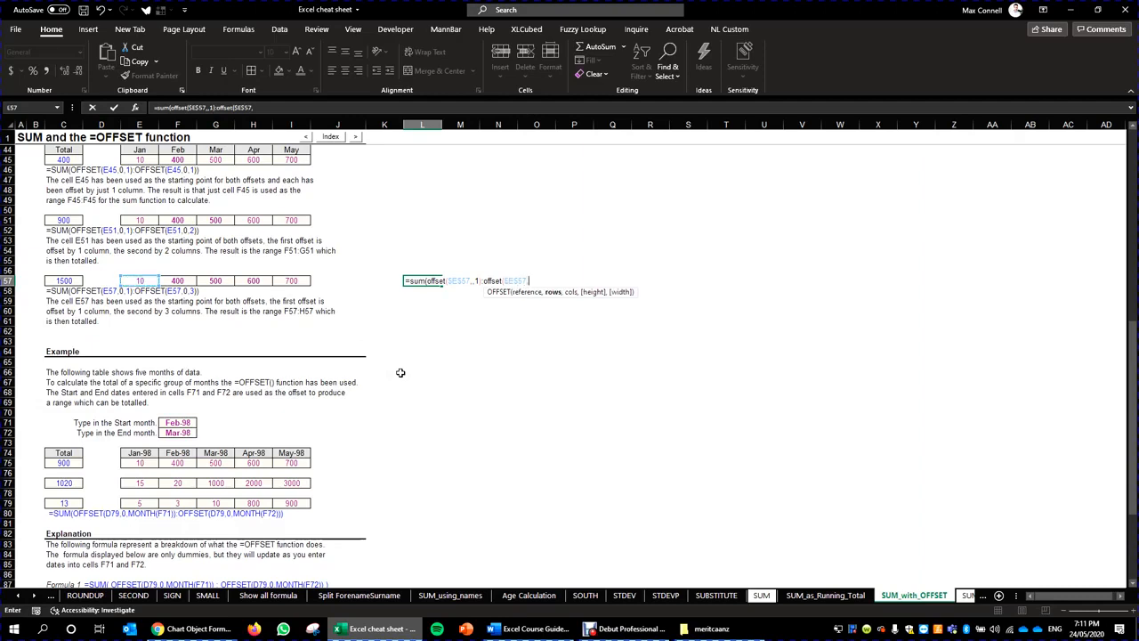
{"action": "type", "text": ",3)"}
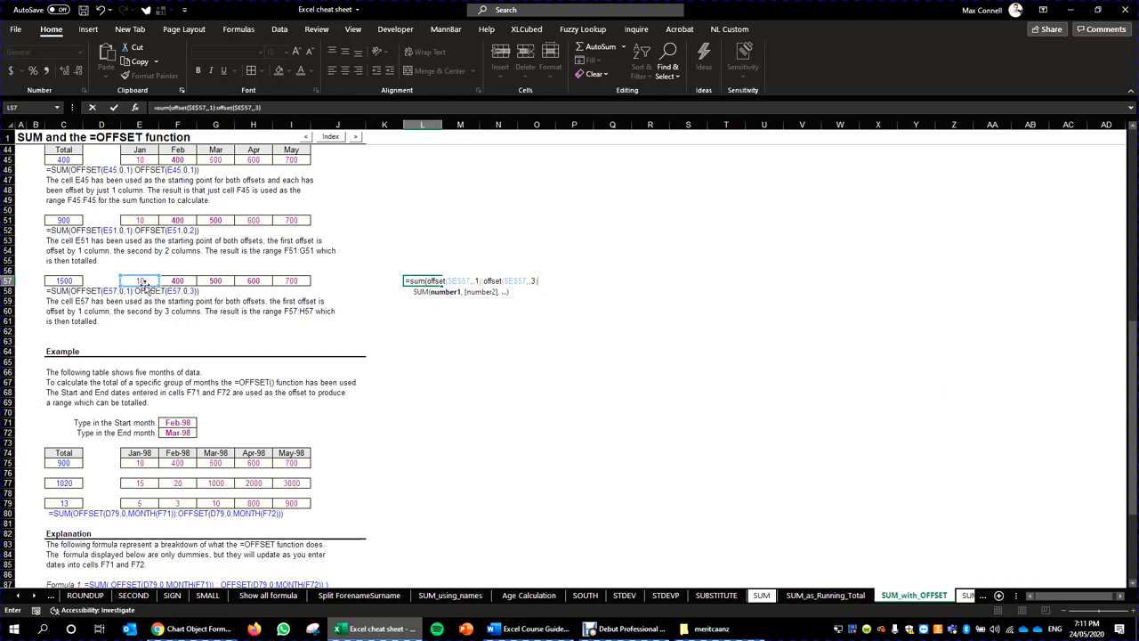
{"action": "key", "text": "ctrl+Return"}
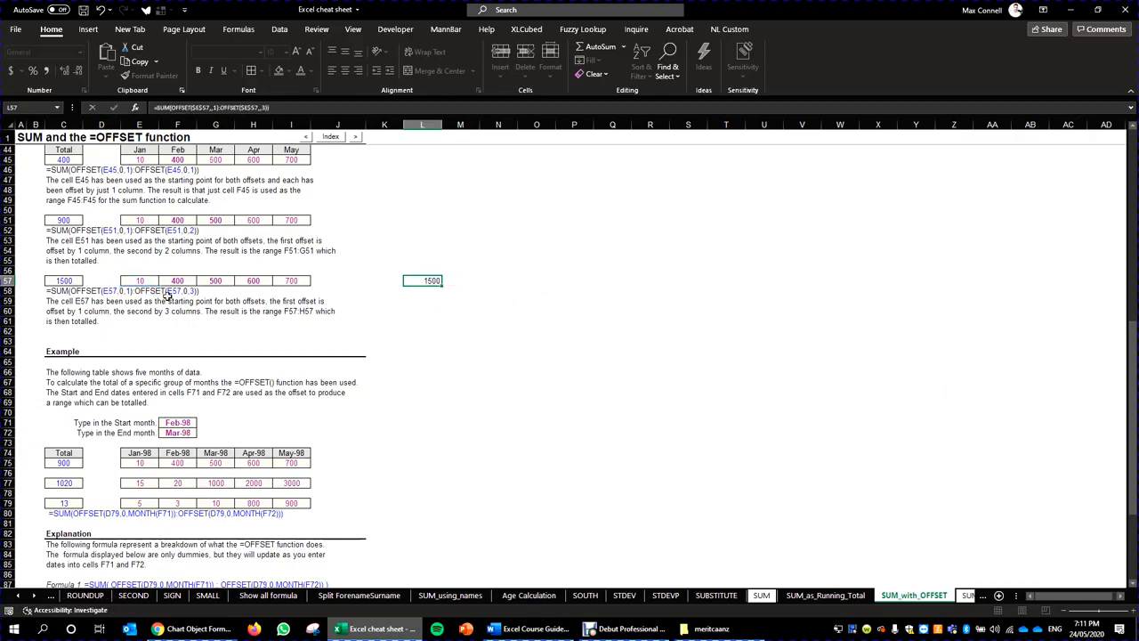
- Examine how the two OFFSETs in the L57 formula move from E57 to the ends of the range F57:H57
{"action": "double_click", "coordinate": [430, 281]}
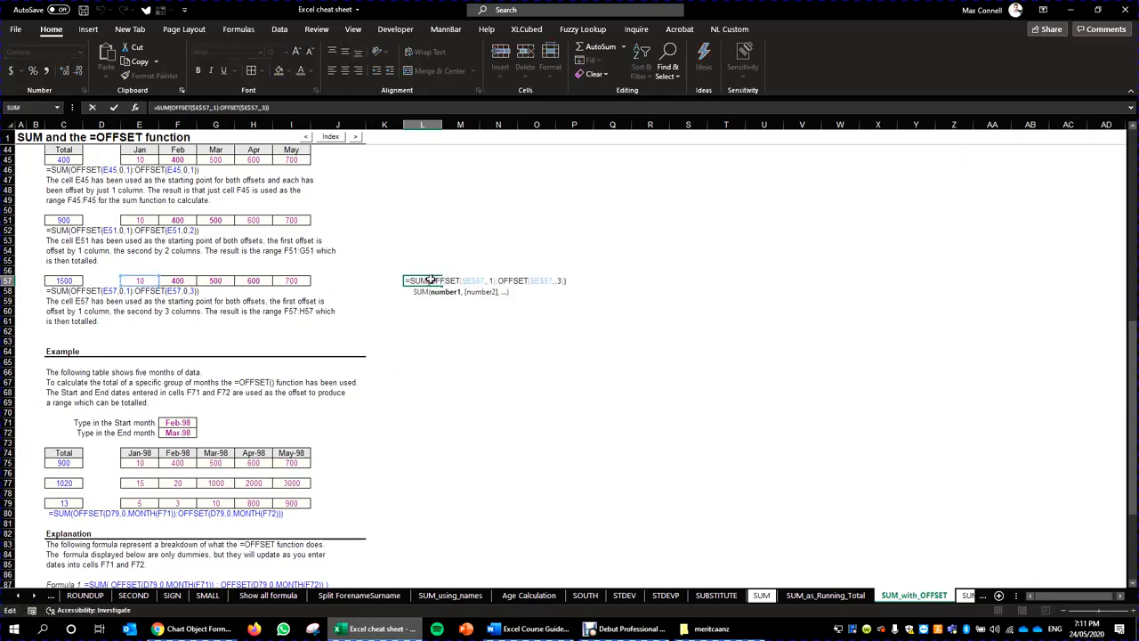
{"action": "key", "text": "Escape"}
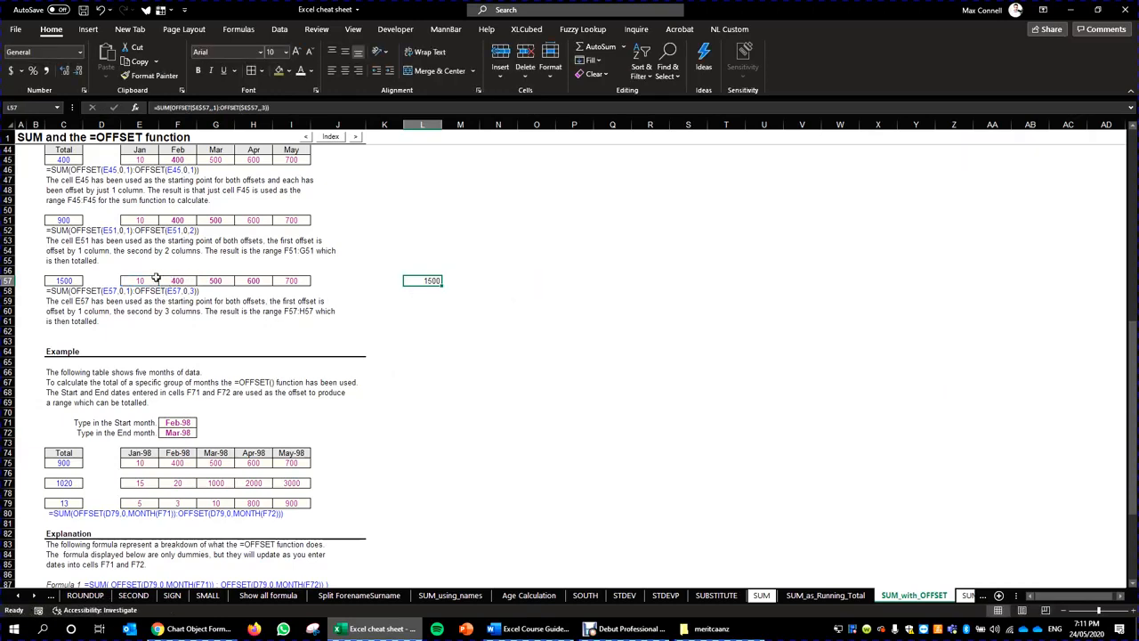
{"action": "left_click", "coordinate": [154, 280]}
{"action": "left_click", "coordinate": [178, 280]}
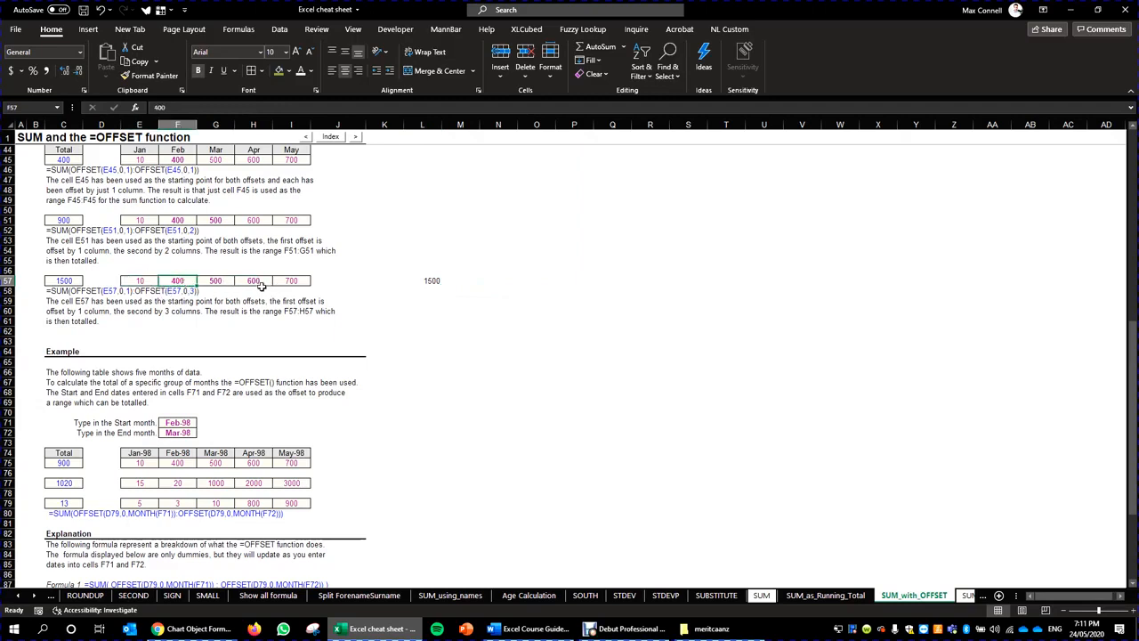
{"action": "left_click", "coordinate": [157, 281]}
{"action": "left_click", "coordinate": [237, 280]}
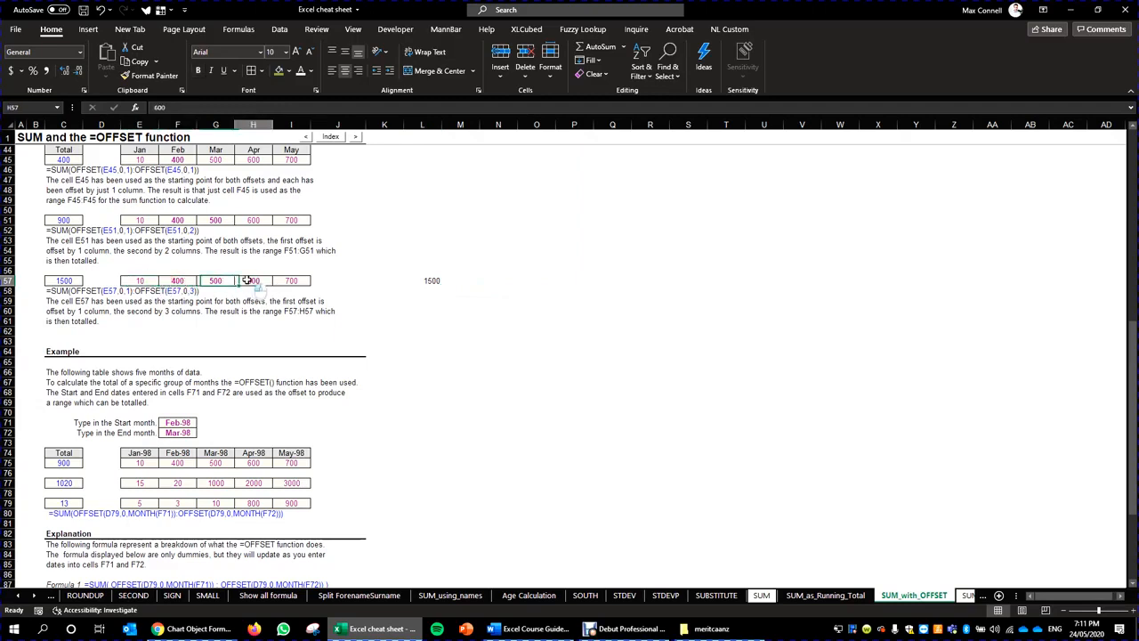
{"action": "left_click_drag", "start_coordinate": [178, 278], "coordinate": [264, 282]}
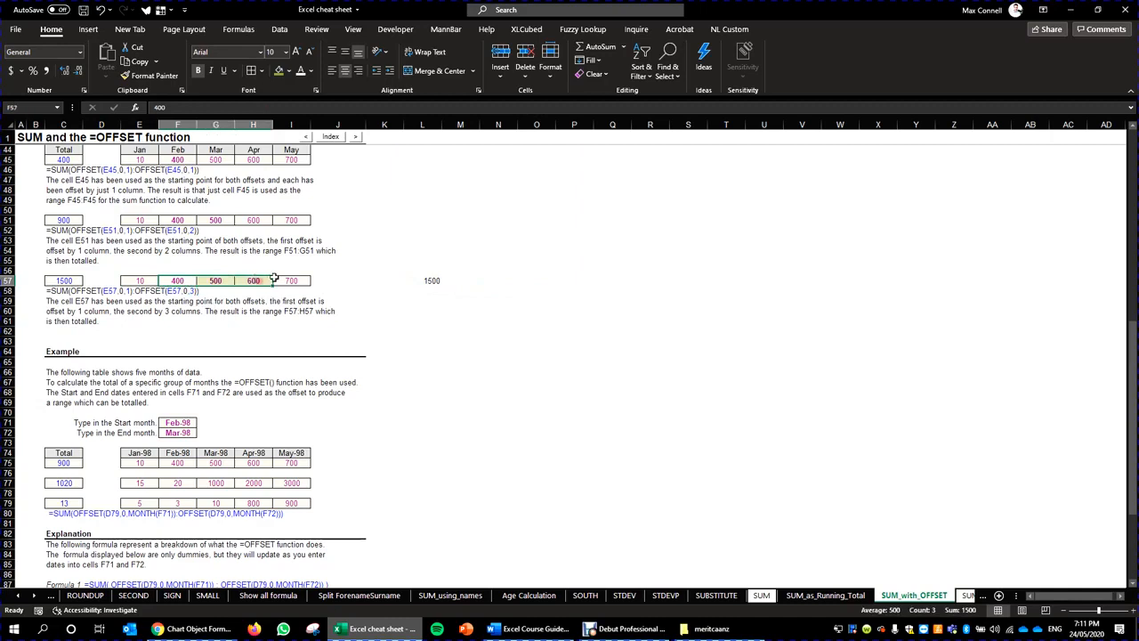
{"action": "left_click", "coordinate": [580, 303]}
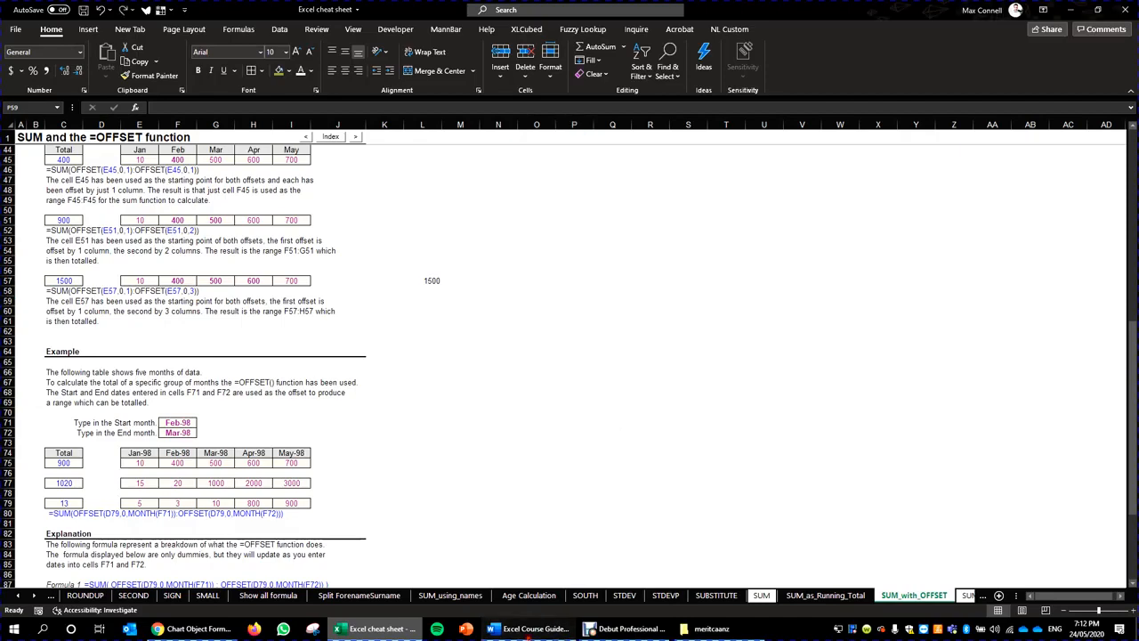
- Check the Excel Course Guide in Word and examine the INDIRECT worksheet's table, address cell H9 and formula in H11
{"action": "left_click", "coordinate": [532, 628]}
{"action": "left_click", "coordinate": [532, 628]}
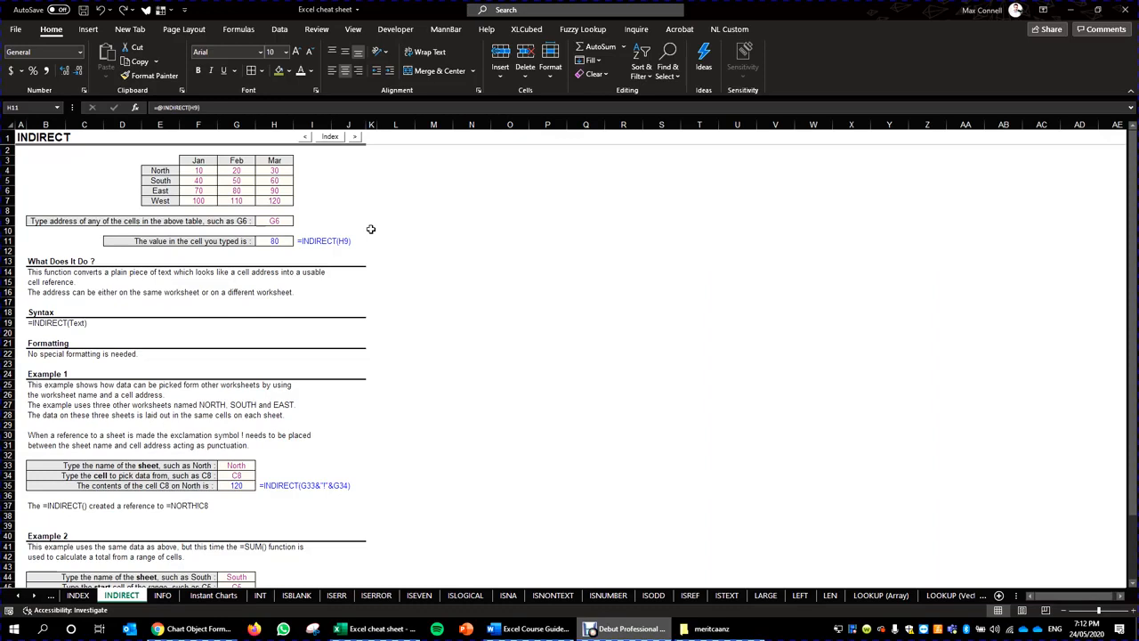
{"action": "left_click_drag", "start_coordinate": [197, 171], "coordinate": [293, 190]}
{"action": "left_click", "coordinate": [236, 180]}
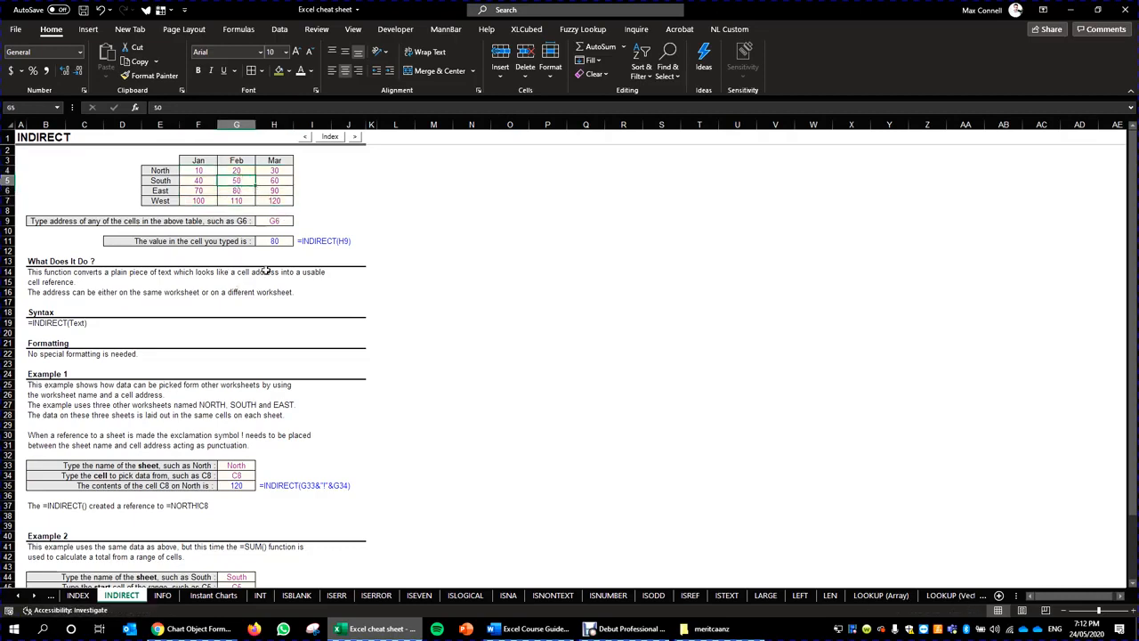
{"action": "left_click", "coordinate": [278, 221]}
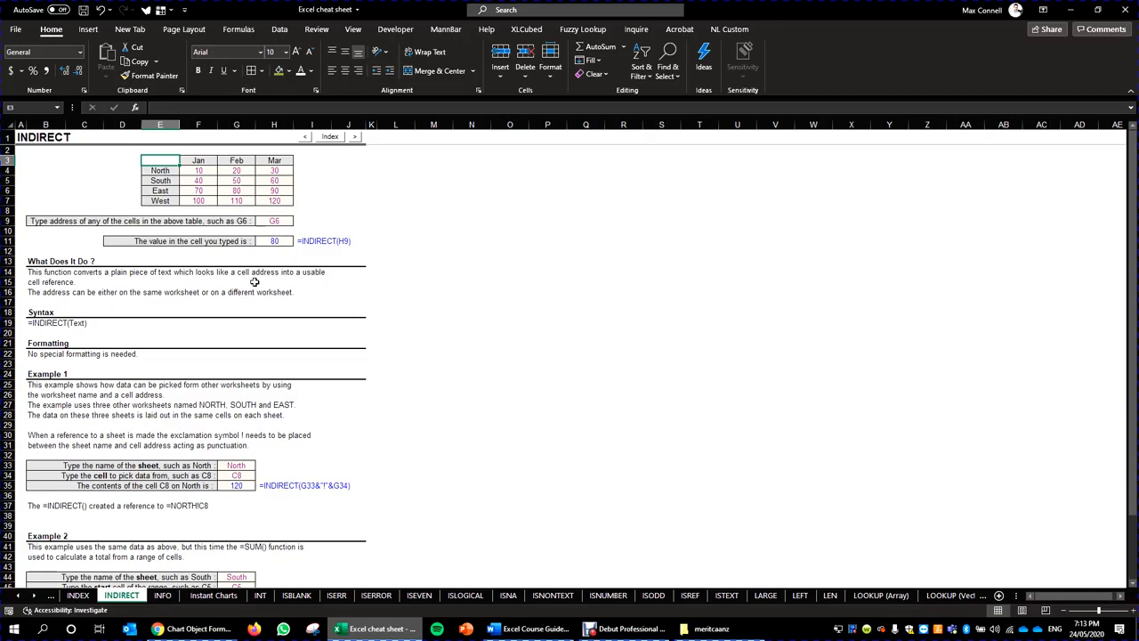
{"action": "left_click", "coordinate": [274, 240]}
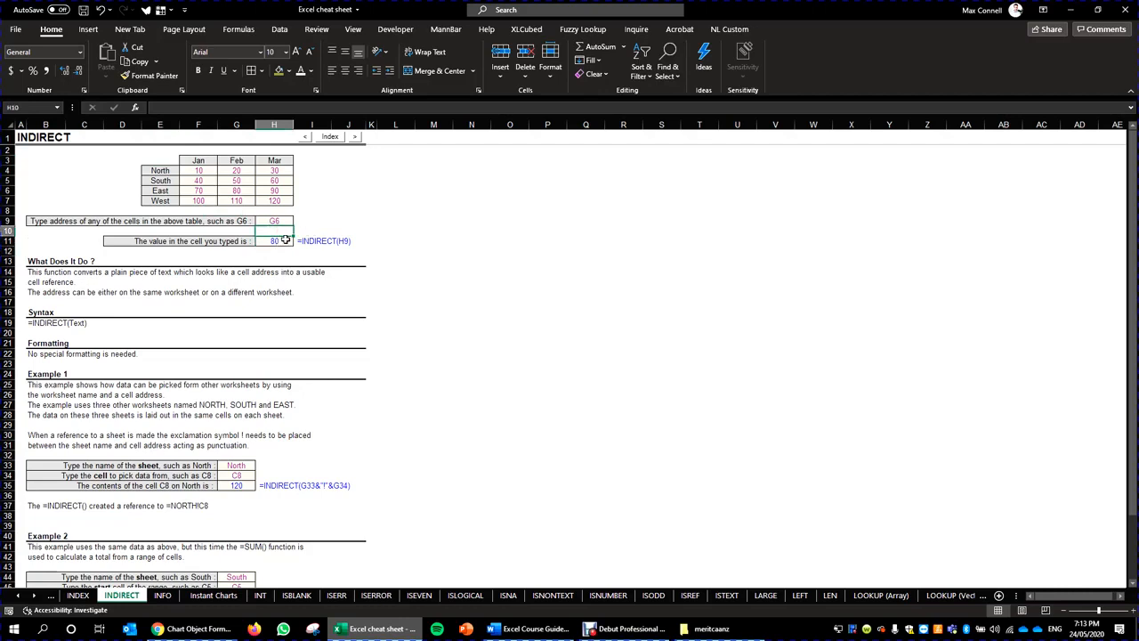
{"action": "double_click", "coordinate": [284, 240]}
{"action": "key", "text": "Escape"}
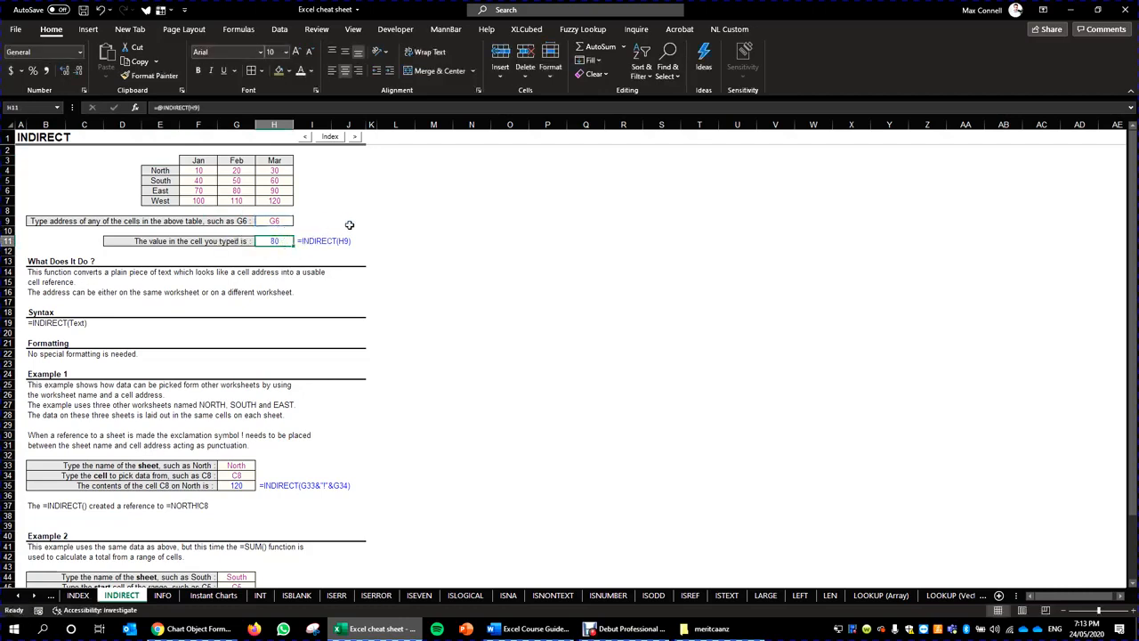
- Re-enter the formula in H11 as =INDIRECT(H9), using the address cell as the reference text
{"action": "type", "text": "=indirect("}
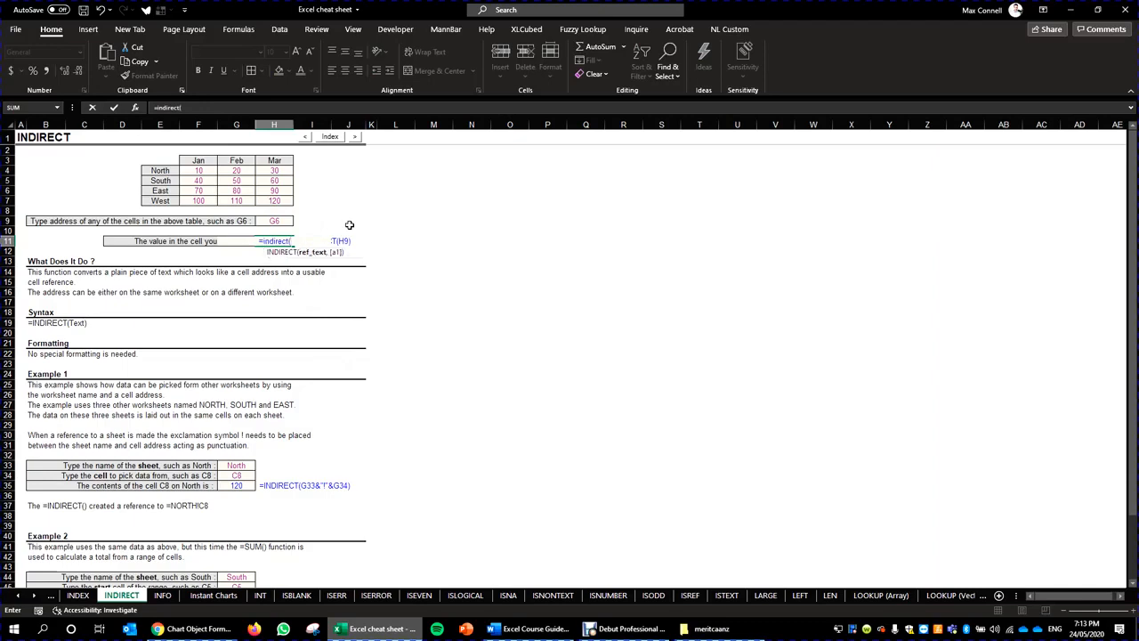
{"action": "key", "text": "Up"}
{"action": "key", "text": "Up"}
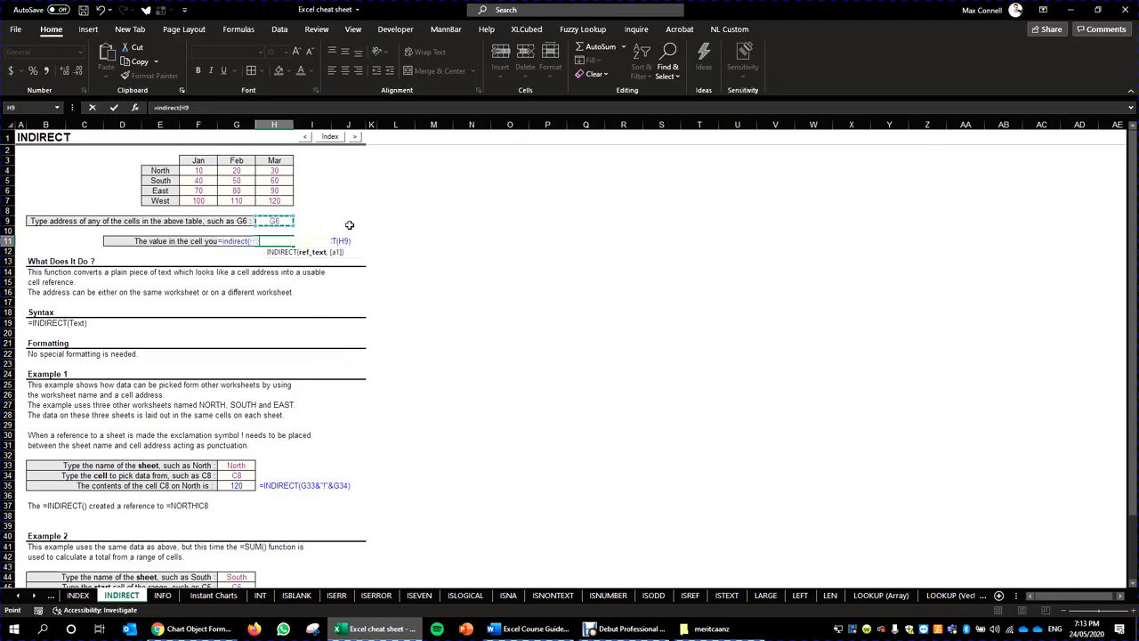
{"action": "key", "text": "Return"}
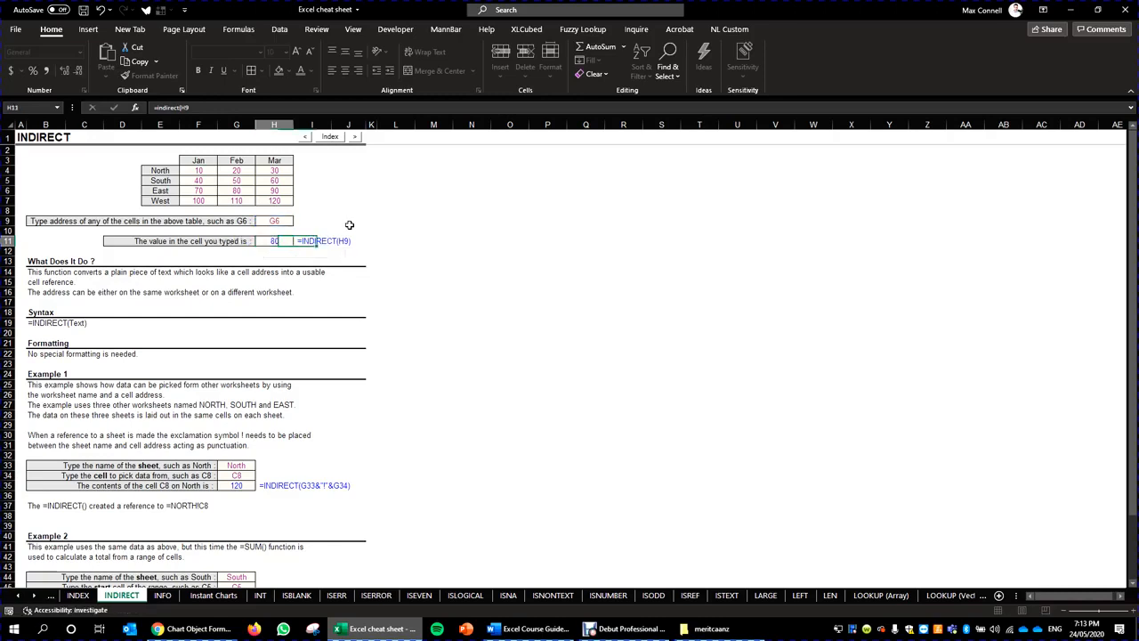
{"action": "key", "text": "F2"}
{"action": "key", "text": "Escape"}
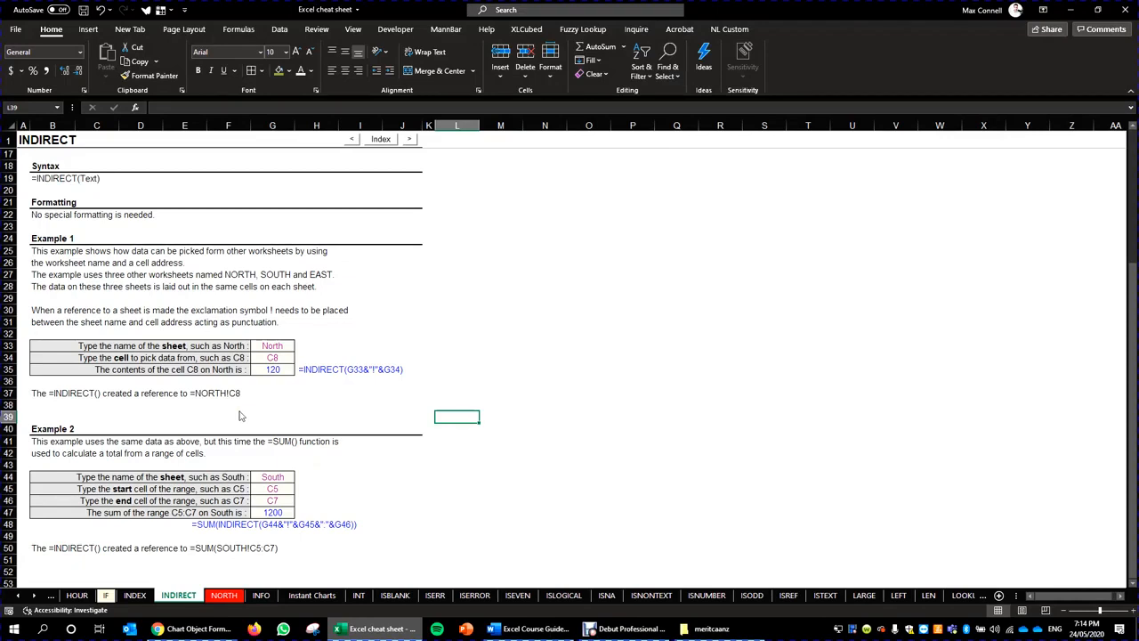
- Examine the data range C5:F8 on the NORTH sheet and how Example 1's G35 formula joins G33, an exclamation mark and G34
{"action": "left_click", "coordinate": [225, 598]}
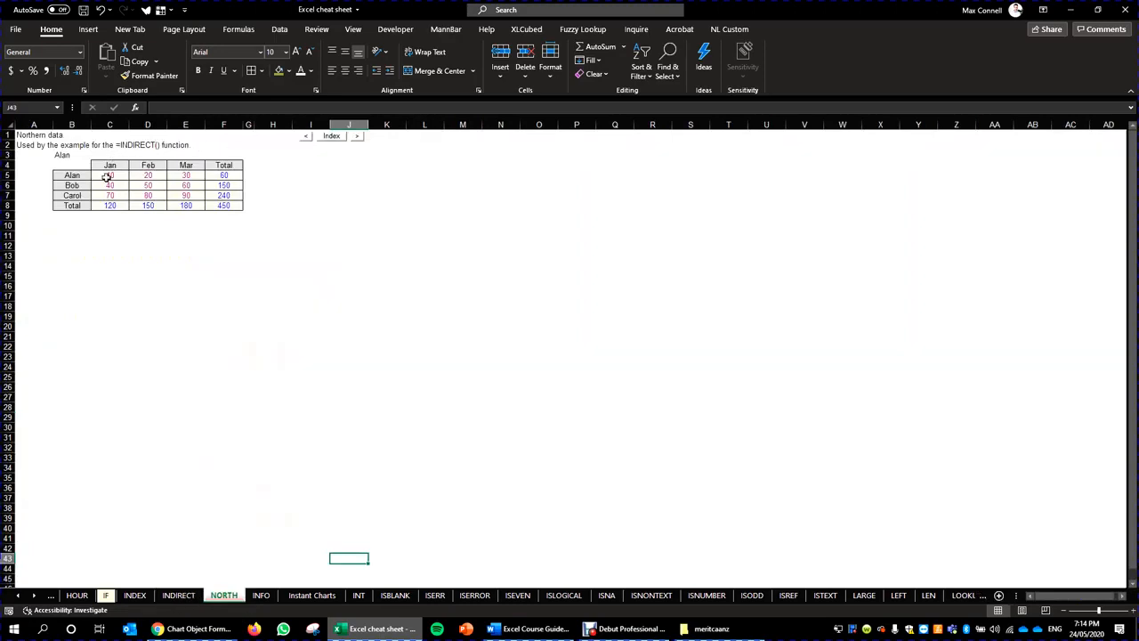
{"action": "left_click_drag", "start_coordinate": [106, 177], "coordinate": [236, 206]}
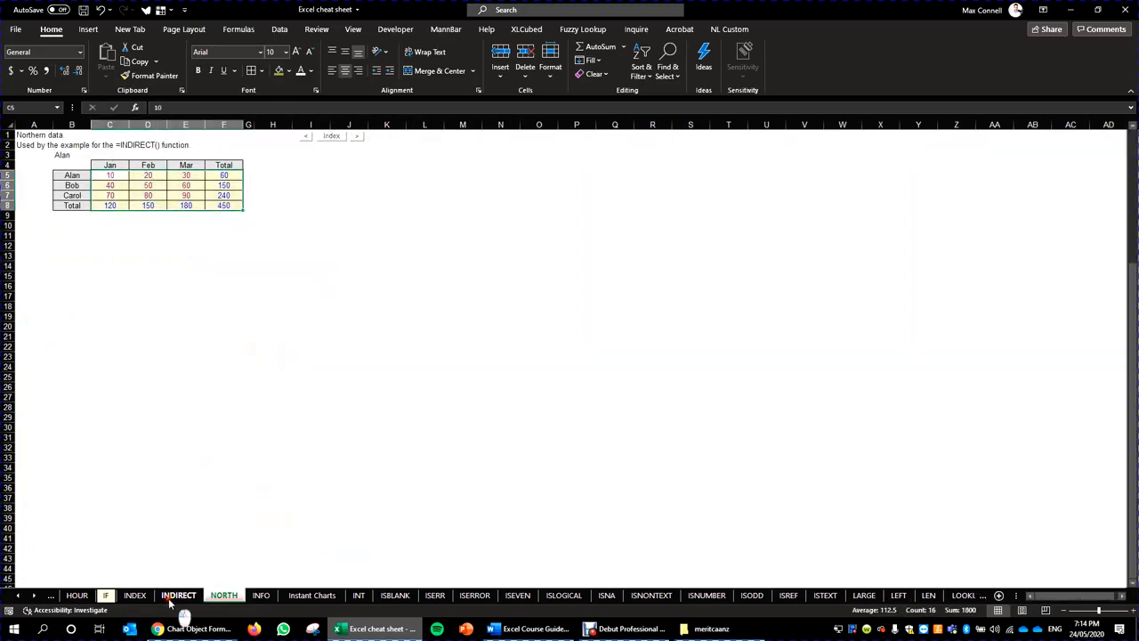
{"action": "left_click", "coordinate": [174, 597]}
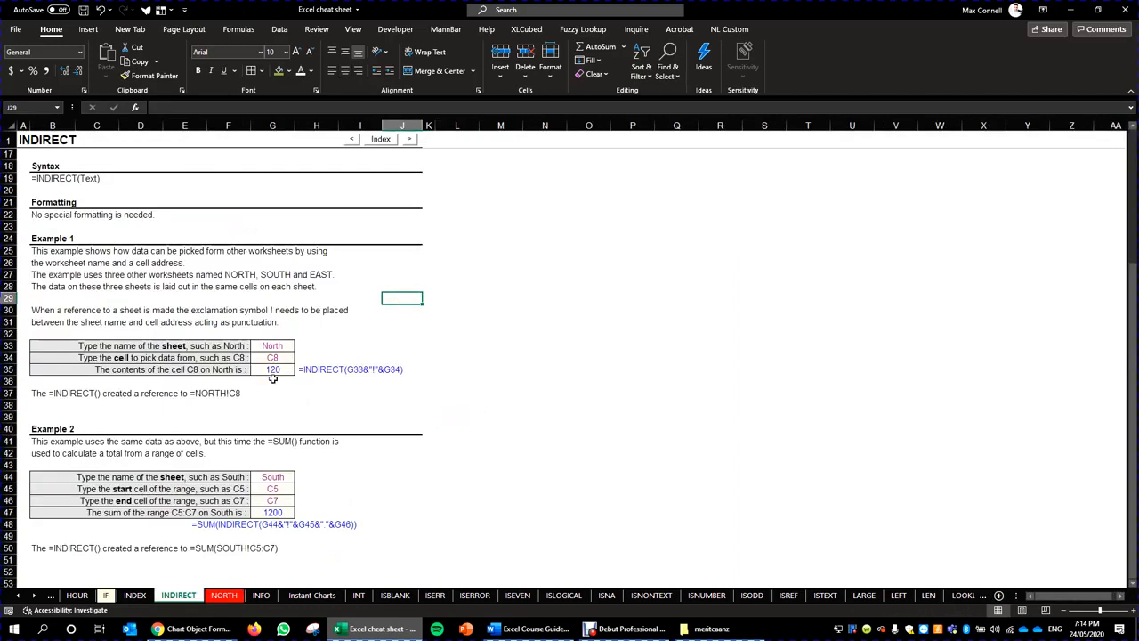
{"action": "left_click", "coordinate": [273, 345]}
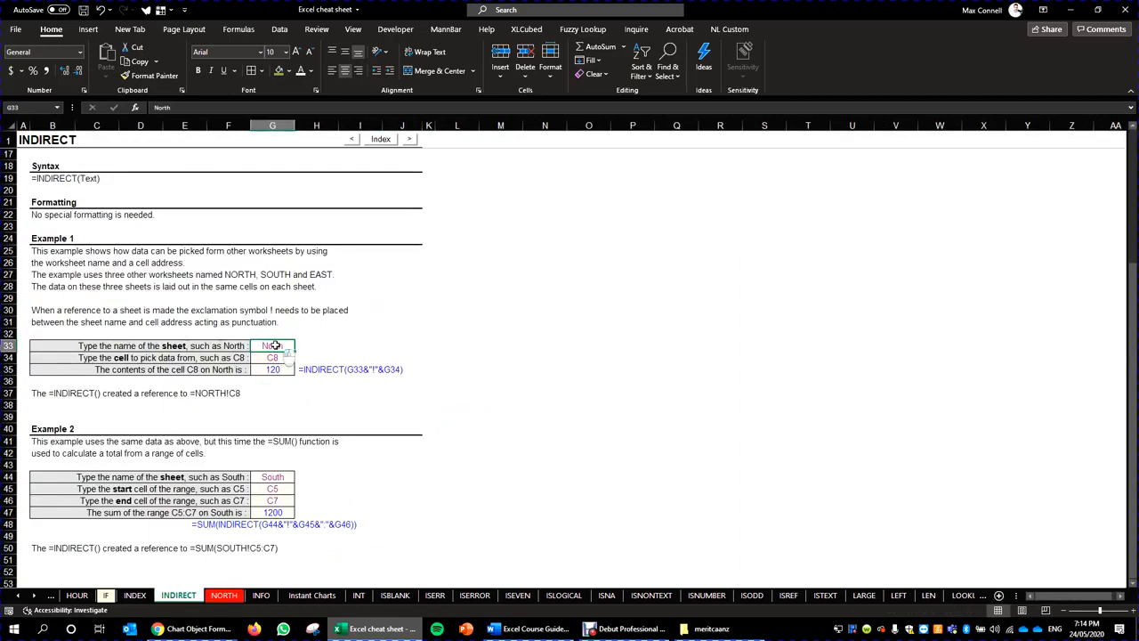
{"action": "left_click", "coordinate": [277, 358]}
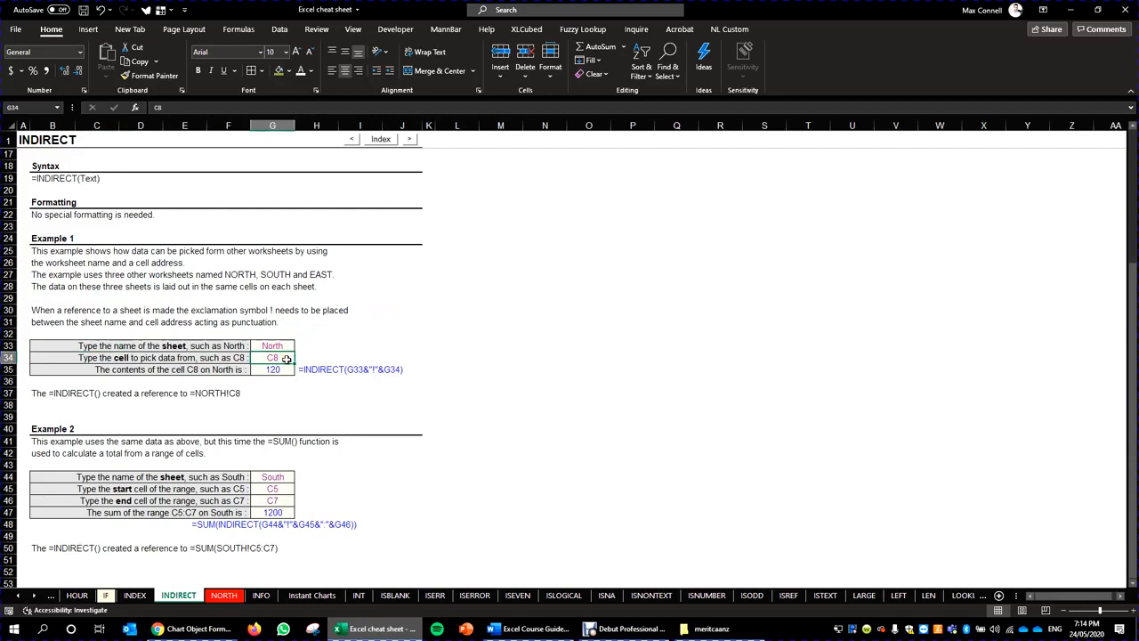
{"action": "left_click", "coordinate": [274, 369]}
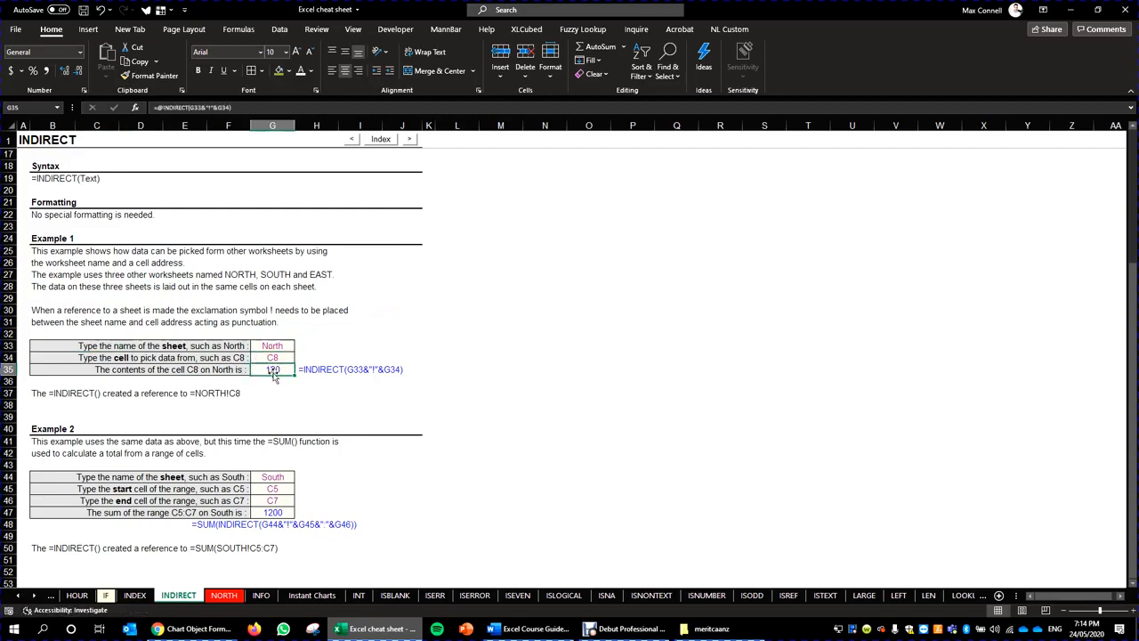
{"action": "double_click", "coordinate": [274, 374]}
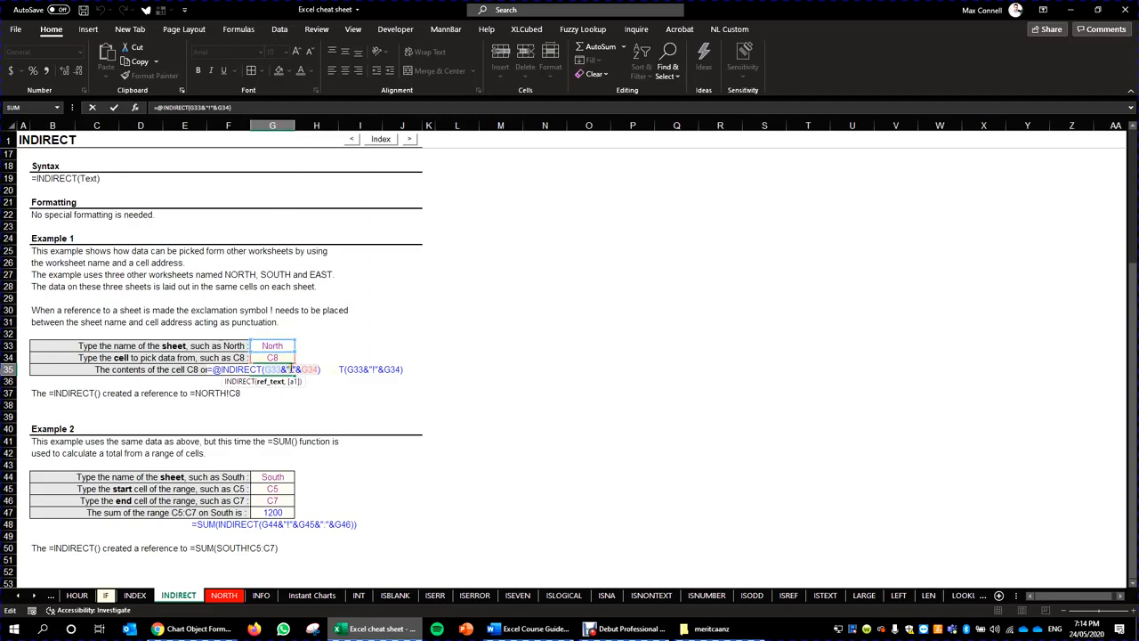
{"action": "left_click_drag", "start_coordinate": [297, 369], "coordinate": [284, 368]}
{"action": "key", "text": "Escape"}
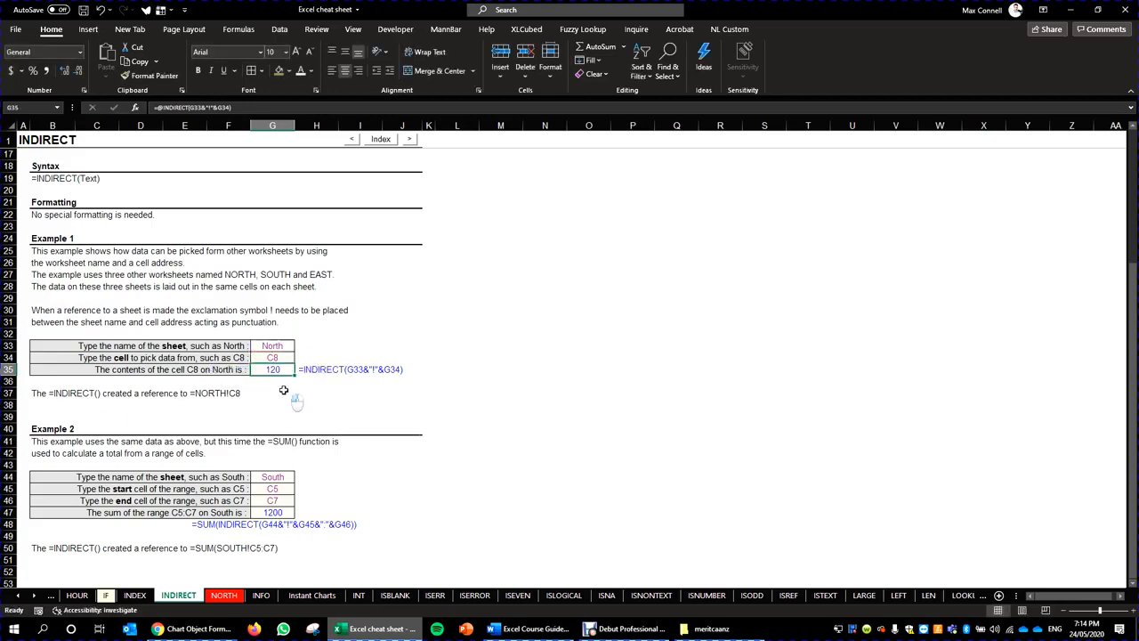
- Enter a direct reference to cell F5 of the NORTH sheet in G37 of the INDIRECT sheet, =NORTH!F5
{"action": "left_click", "coordinate": [284, 392]}
{"action": "type", "text": "="}
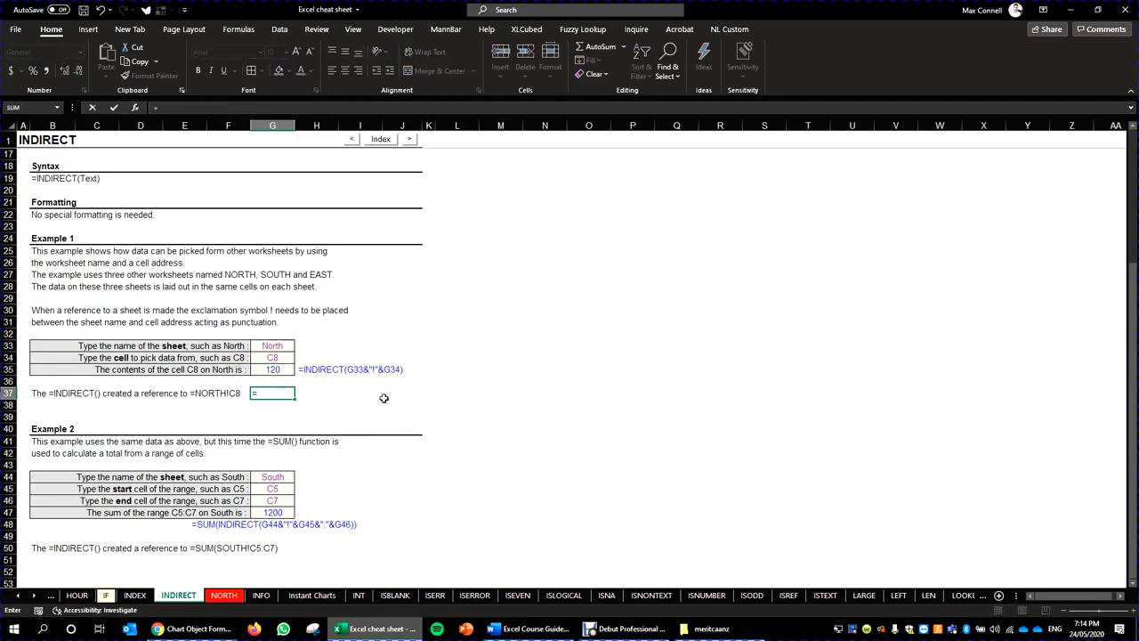
{"action": "left_click", "coordinate": [225, 596]}
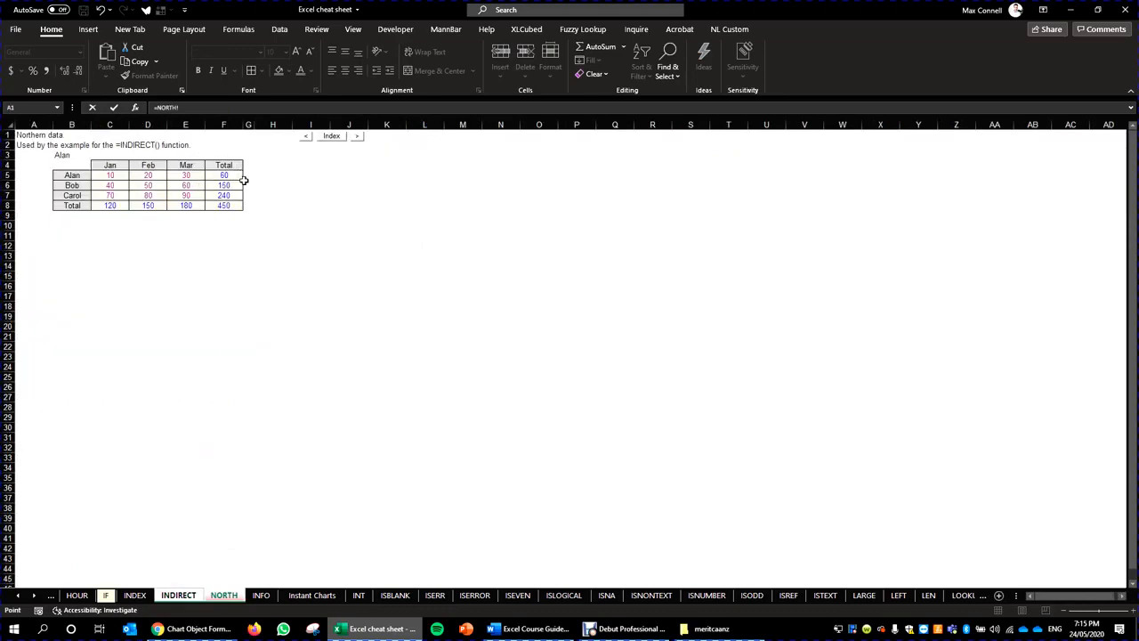
{"action": "left_click", "coordinate": [214, 177]}
{"action": "key", "text": "Return"}
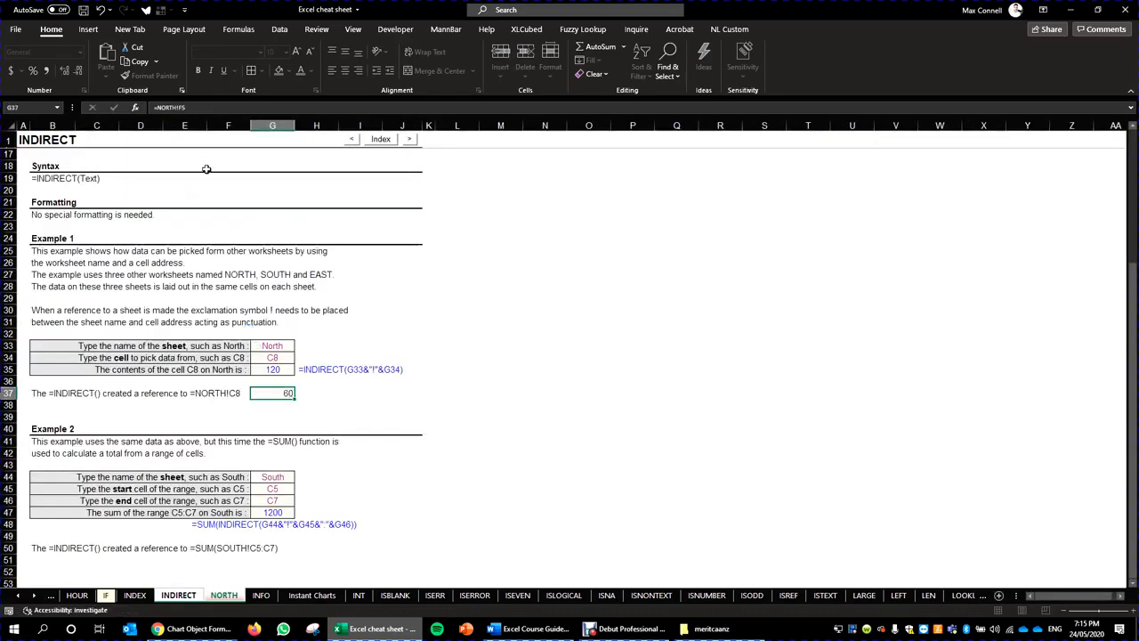
- Compare the direct sheet reference in G37 with its source cell on NORTH and with the INDIRECT formula in G35
{"action": "left_click", "coordinate": [198, 105]}
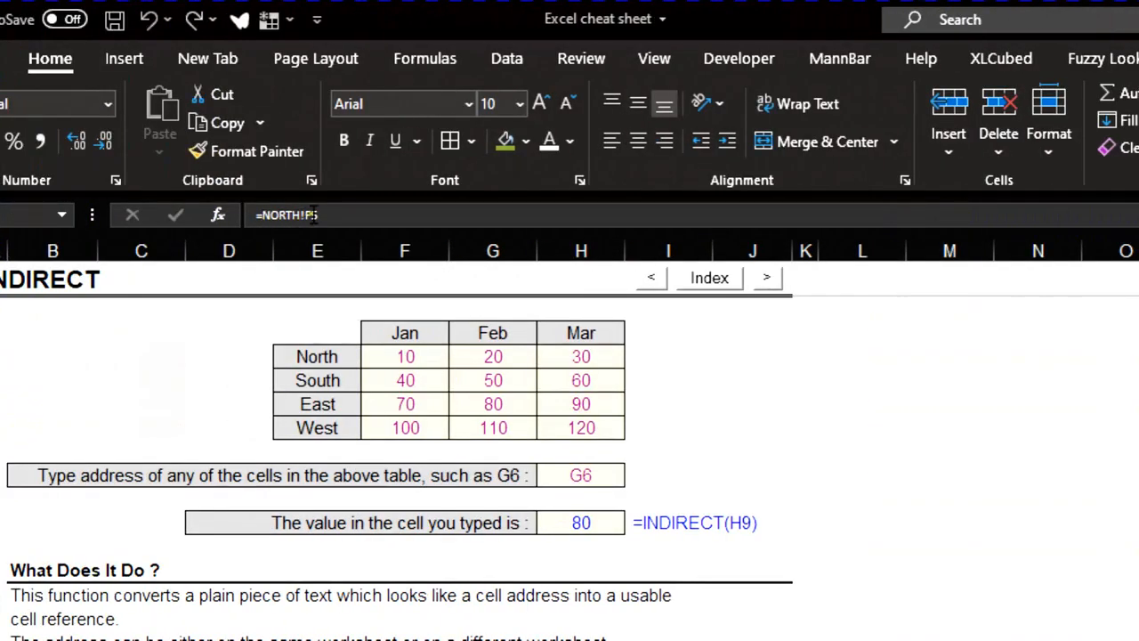
{"action": "left_click", "coordinate": [332, 215]}
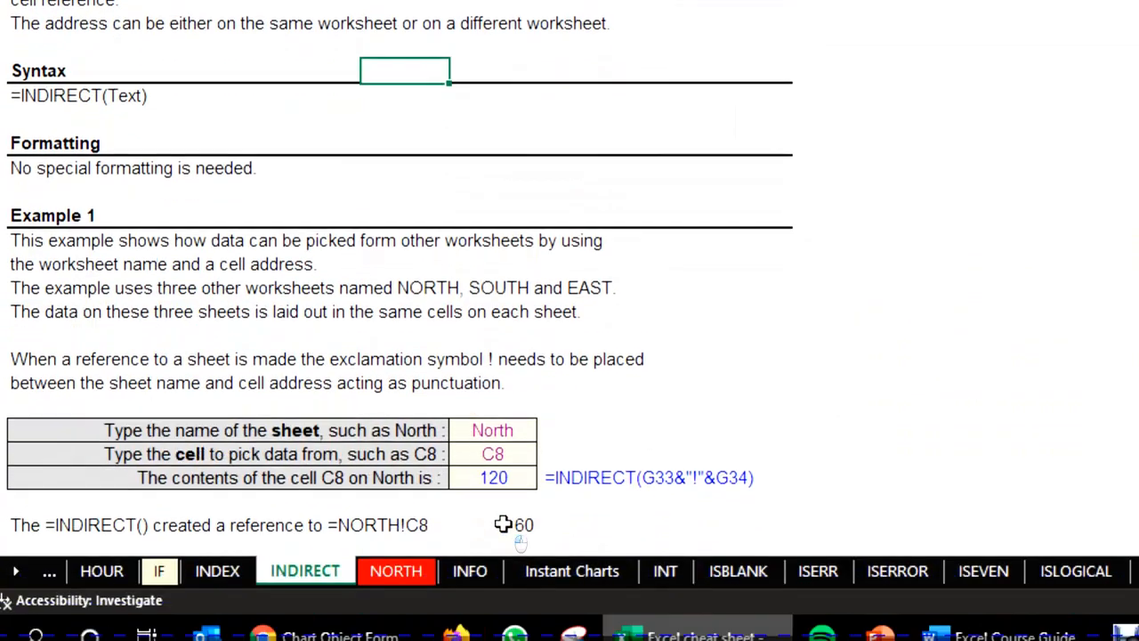
{"action": "left_click", "coordinate": [515, 512]}
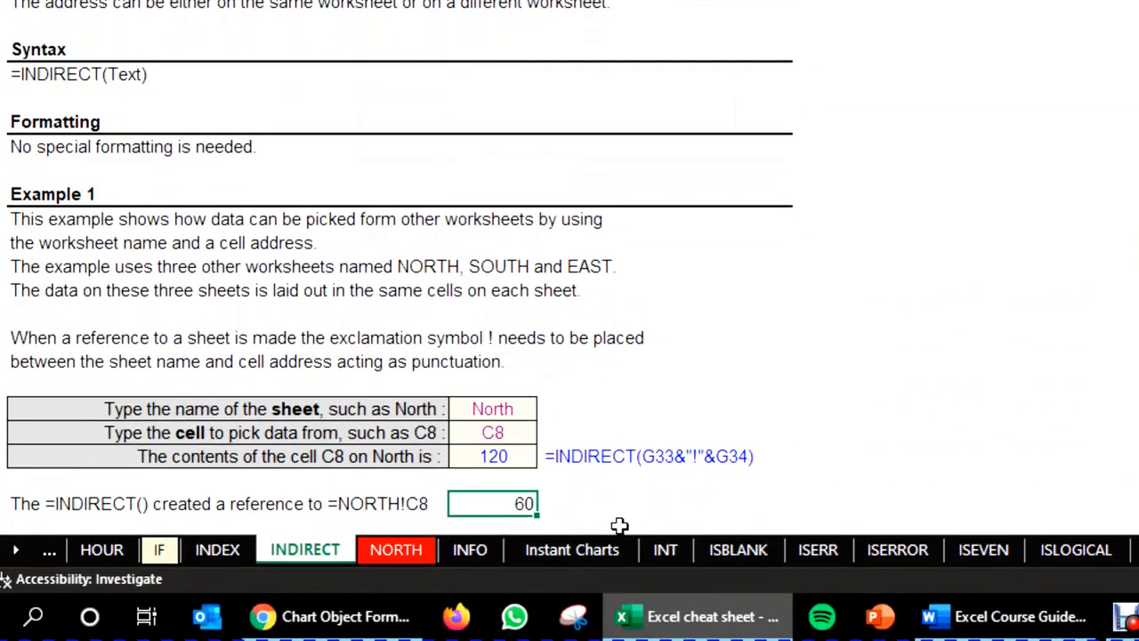
{"action": "key", "text": "ctrl+Page_Down"}
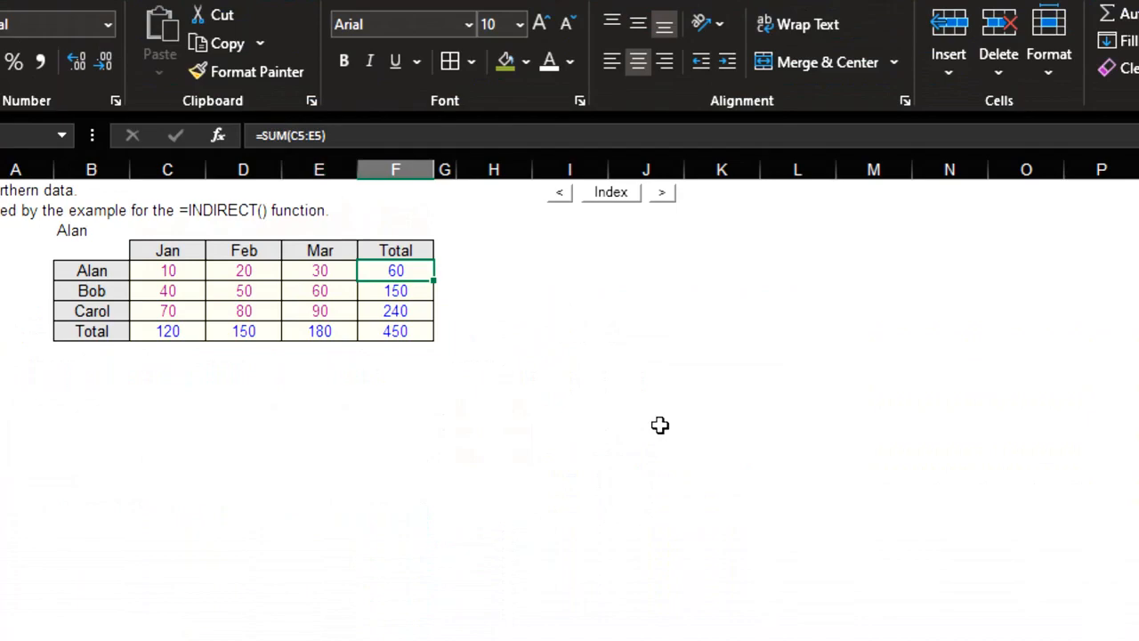
{"action": "key", "text": "ctrl+Page_Up"}
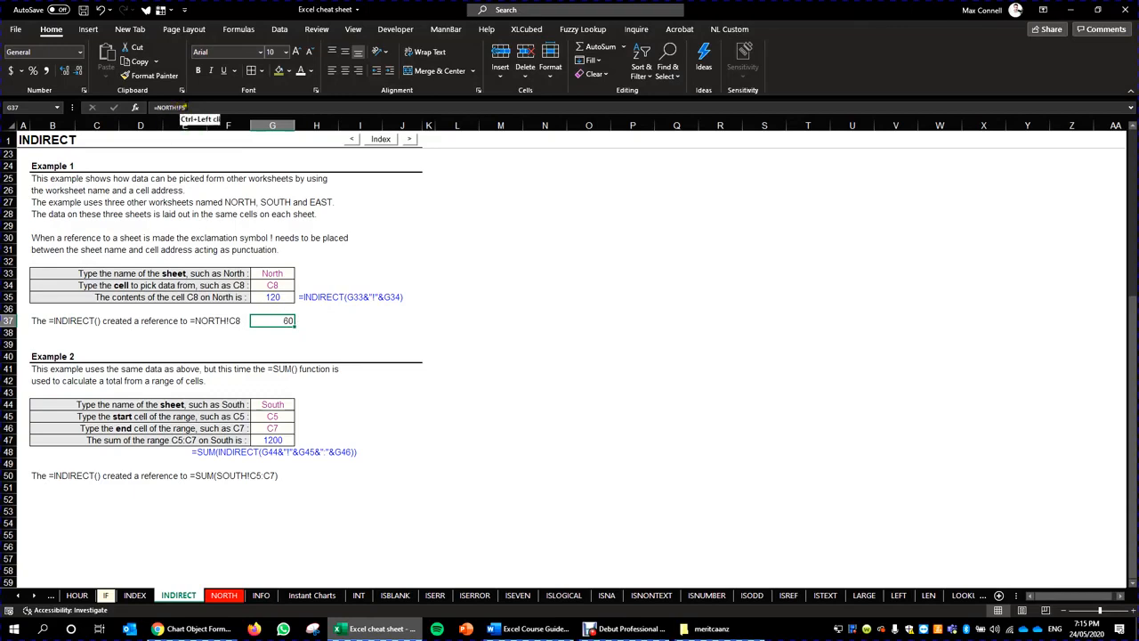
{"action": "double_click", "coordinate": [280, 297]}
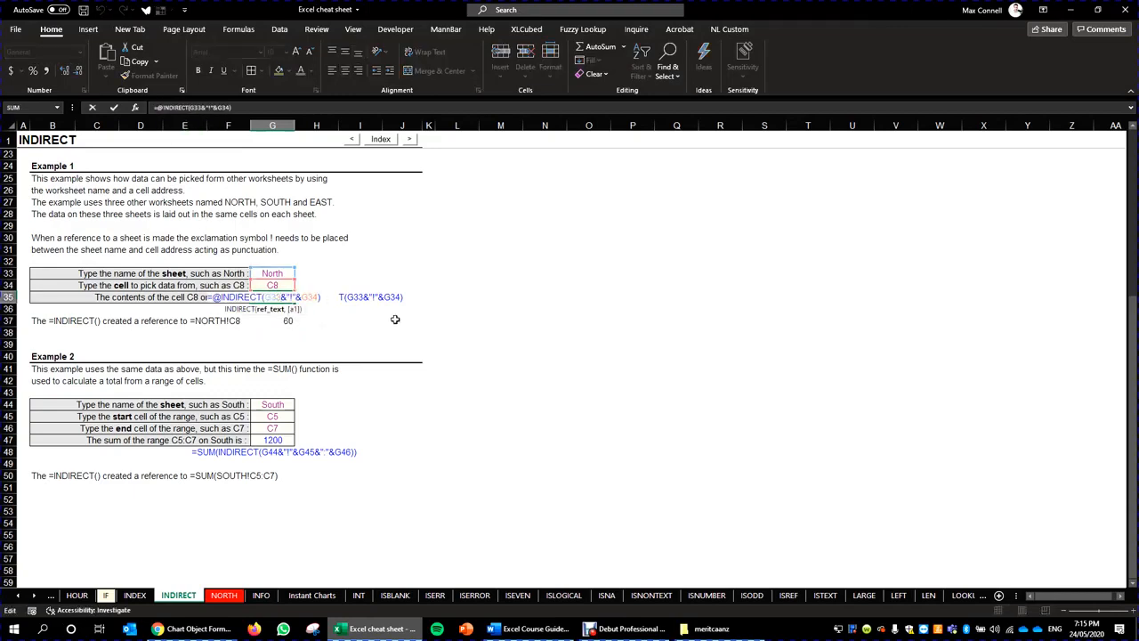
{"action": "key", "text": "Escape"}
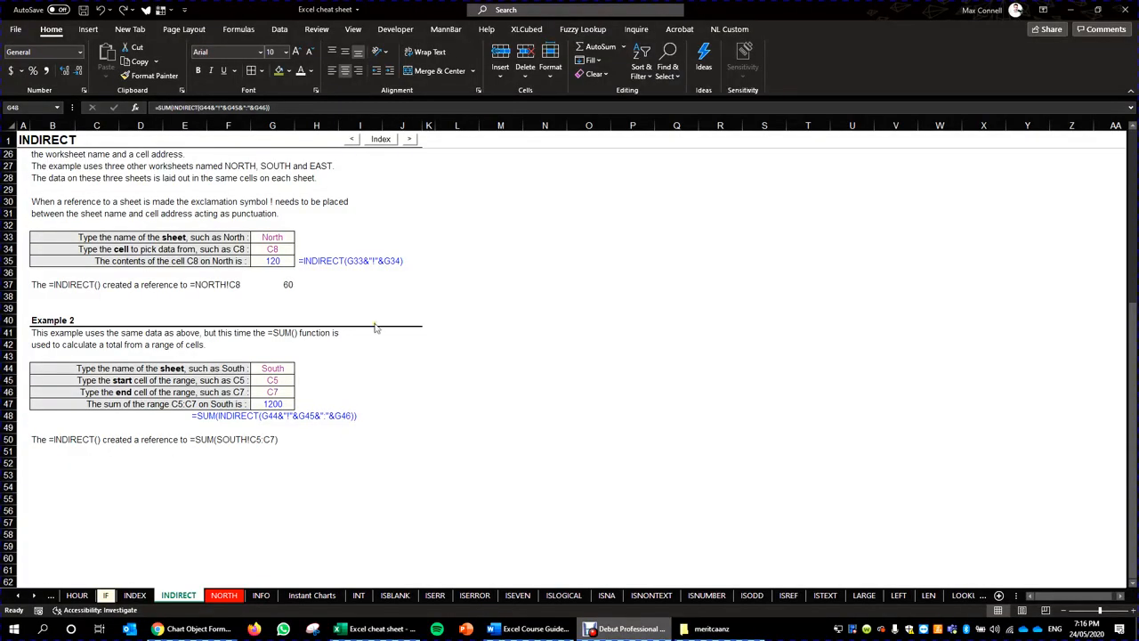
- Examine Example 2's SUM and INDIRECT formula text in G48, including its colon separator, and the resulting reference described in row 50
{"action": "left_click", "coordinate": [214, 412]}
{"action": "left_click", "coordinate": [308, 409]}
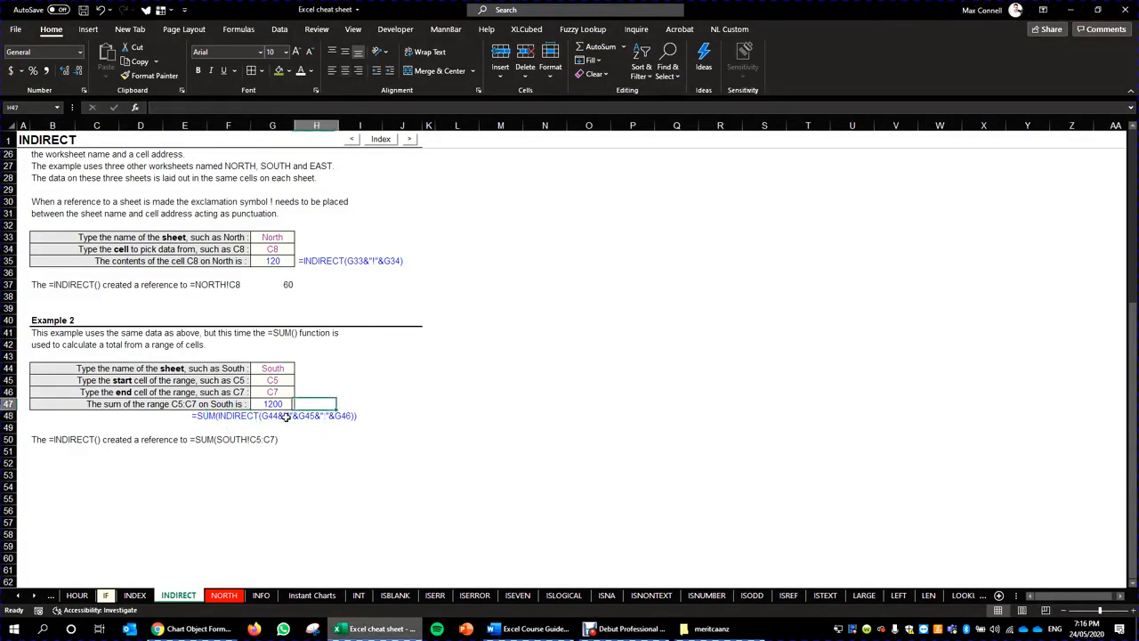
{"action": "left_click", "coordinate": [272, 415]}
{"action": "left_click", "coordinate": [203, 415]}
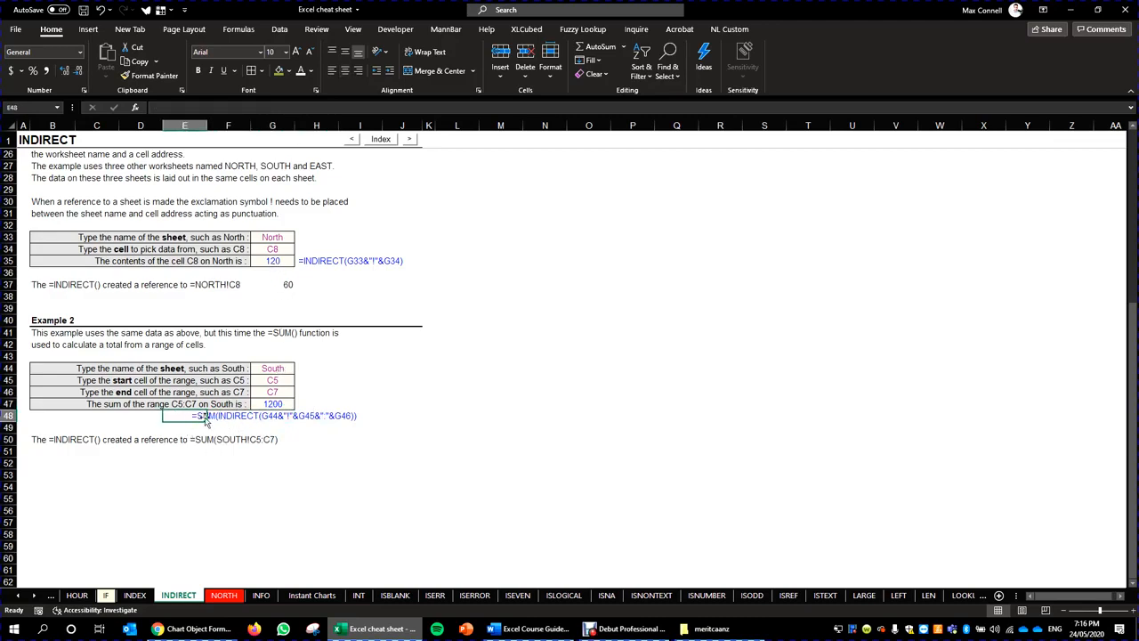
{"action": "left_click", "coordinate": [266, 416]}
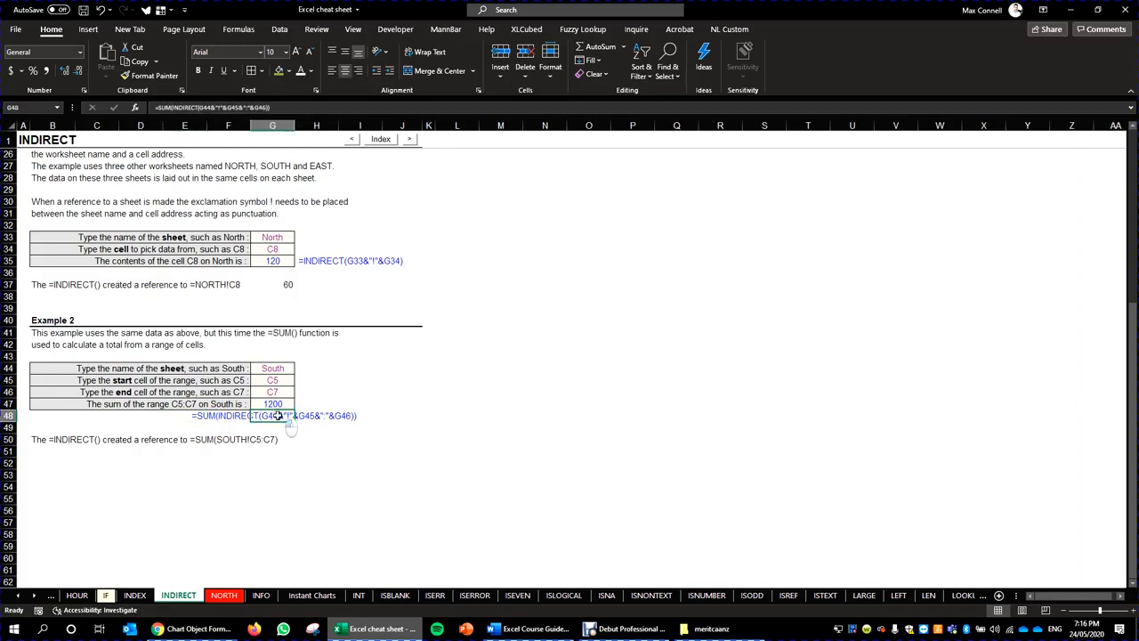
{"action": "double_click", "coordinate": [290, 418]}
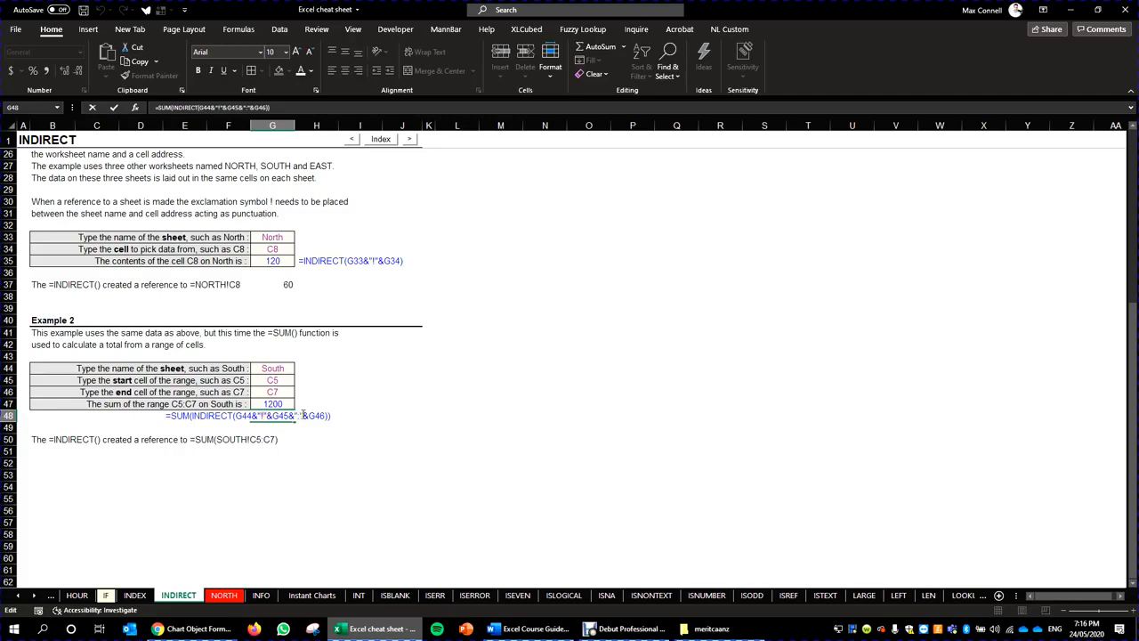
{"action": "mouse_move", "coordinate": [304, 415]}
{"action": "left_mouse_down"}
{"action": "mouse_move", "coordinate": [295, 419]}
{"action": "mouse_move", "coordinate": [321, 418]}
{"action": "left_mouse_up"}
{"action": "key", "text": "Escape"}
{"action": "left_click", "coordinate": [47, 440]}
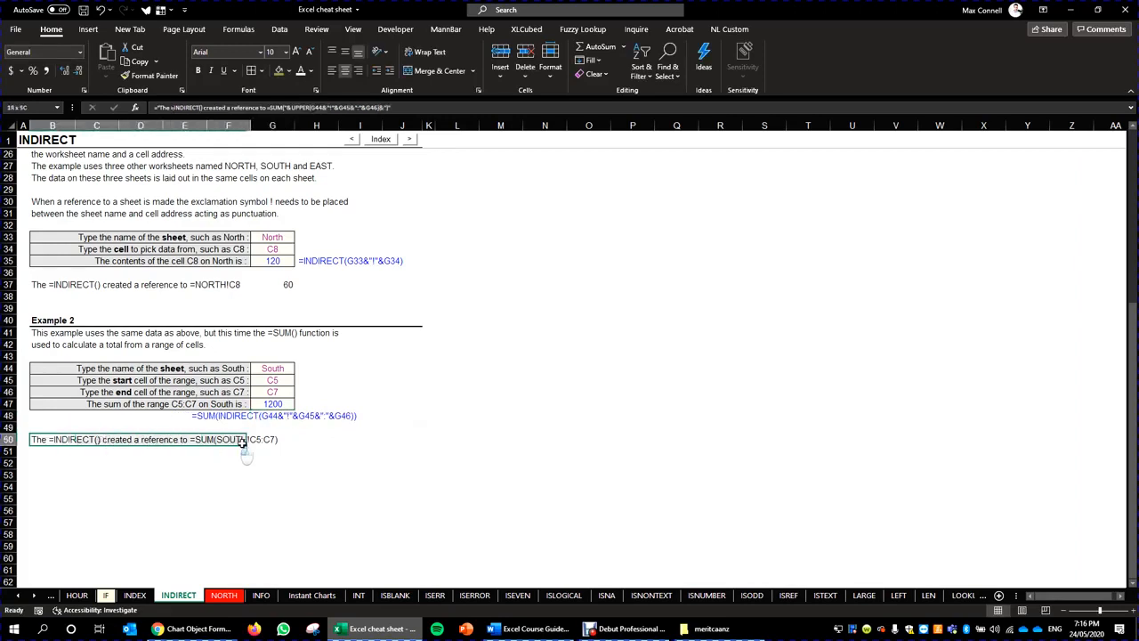
{"action": "left_click", "coordinate": [231, 441]}
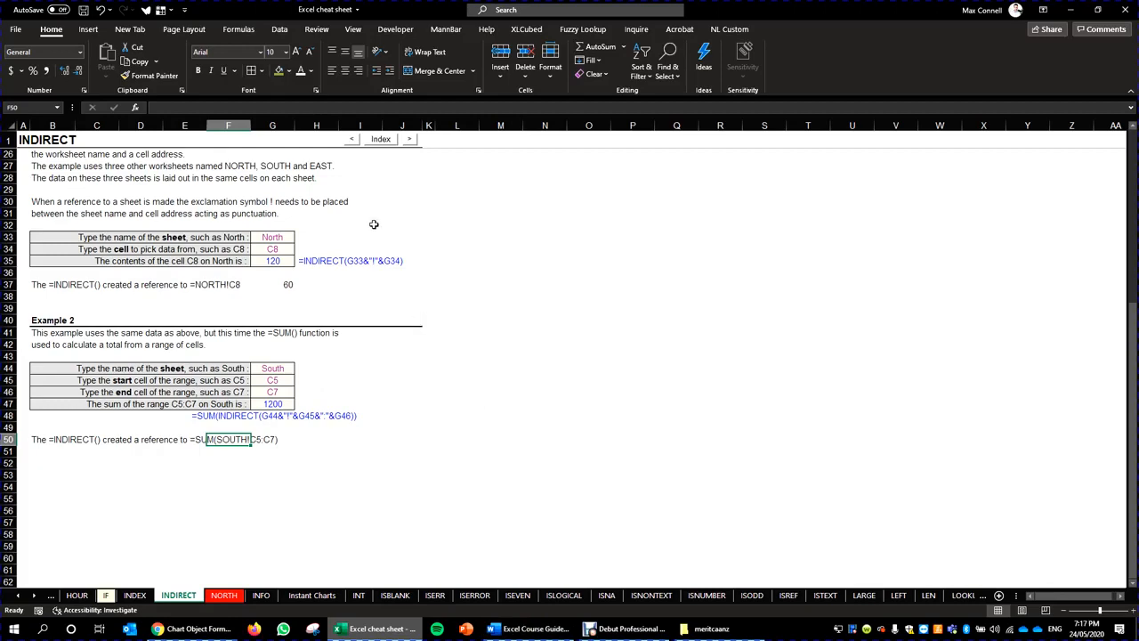
- Switch to the Excel Course Guide in Word to check the list of course units and topics
{"action": "left_click", "coordinate": [544, 629]}
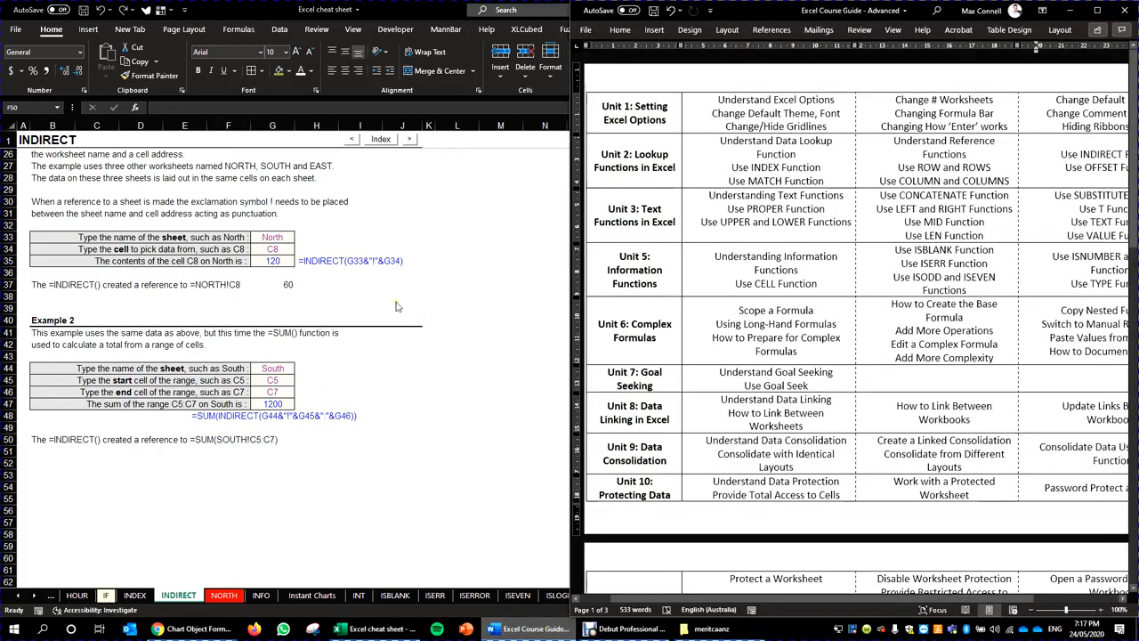
{"action": "key", "text": "alt+Tab"}
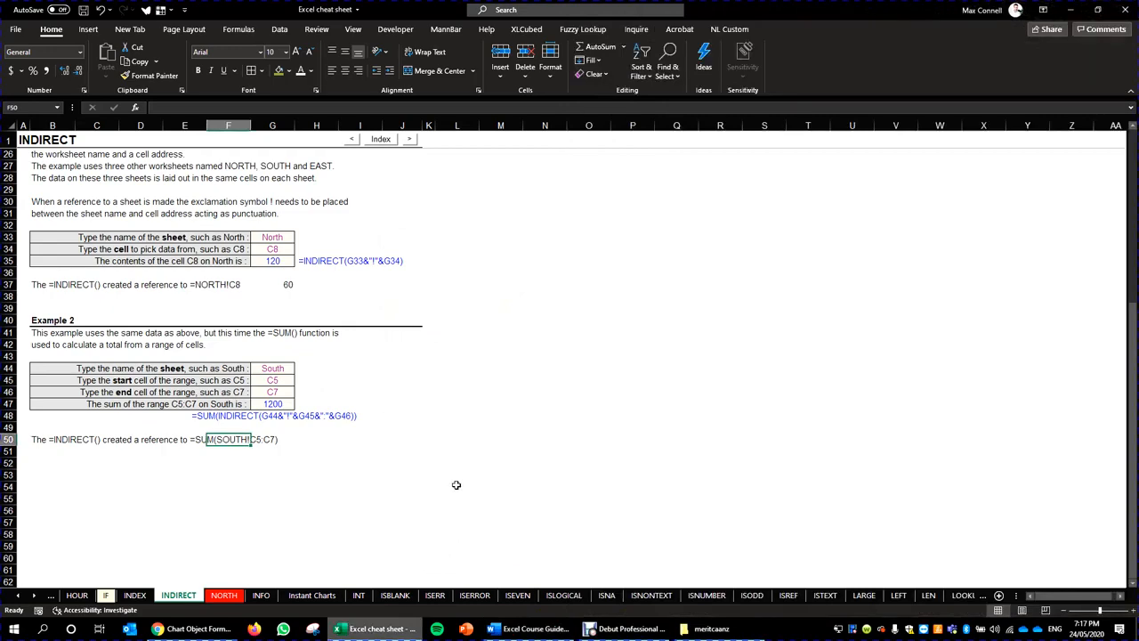
{"action": "left_click", "coordinate": [527, 628]}
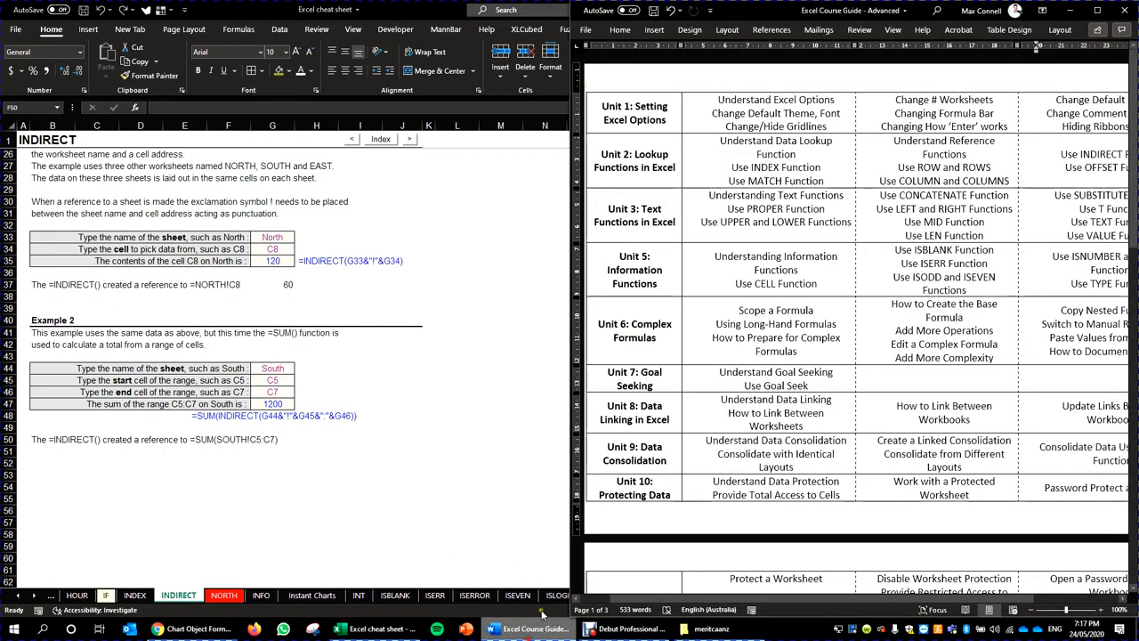